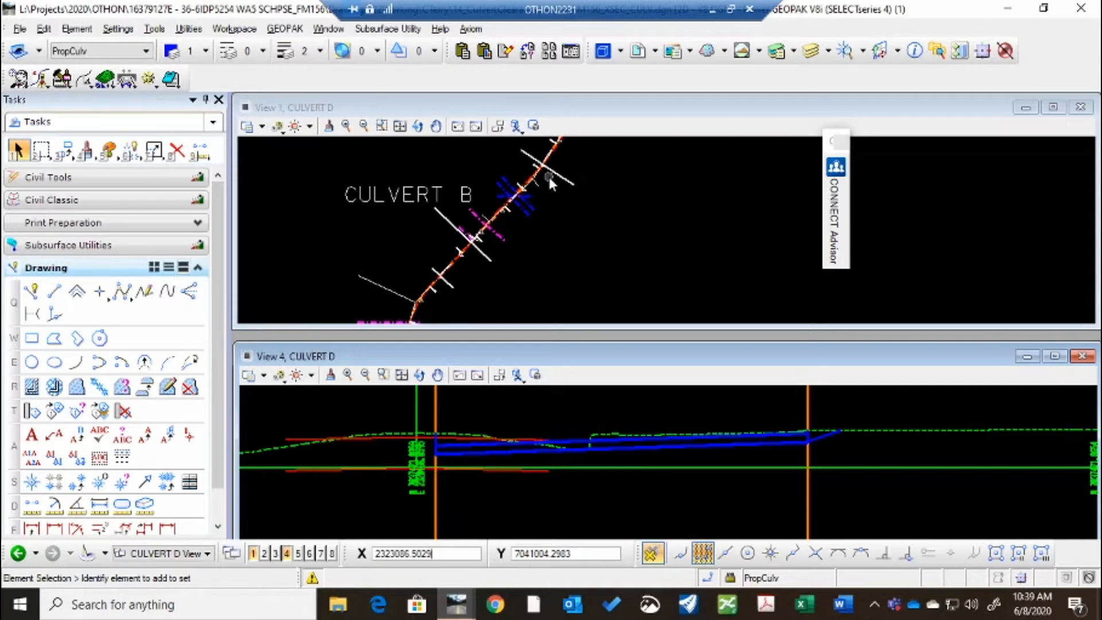
Step: Open the CULVERT B model from the active file's model list
scroll(570, 217, up, 2)
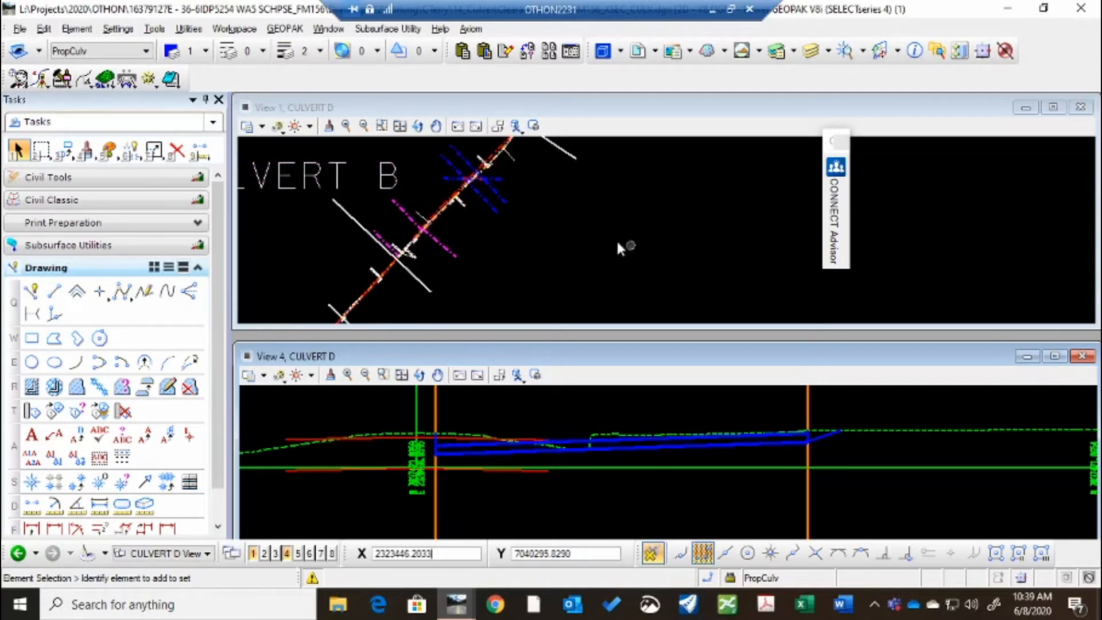
scroll(591, 241, down, 1)
scroll(505, 178, up, 2)
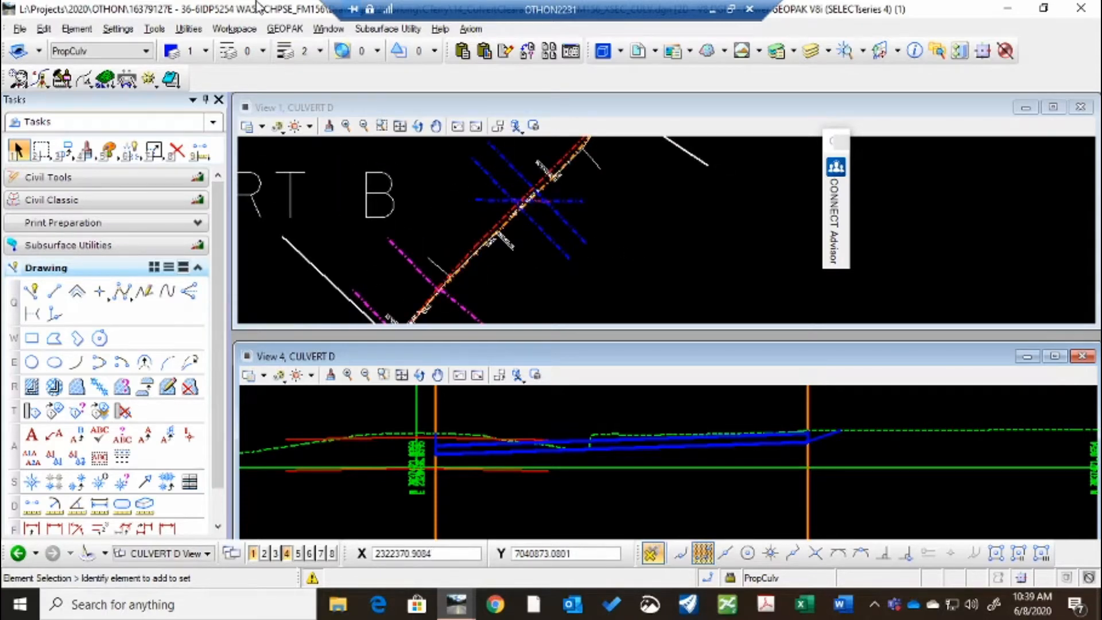
click(621, 53)
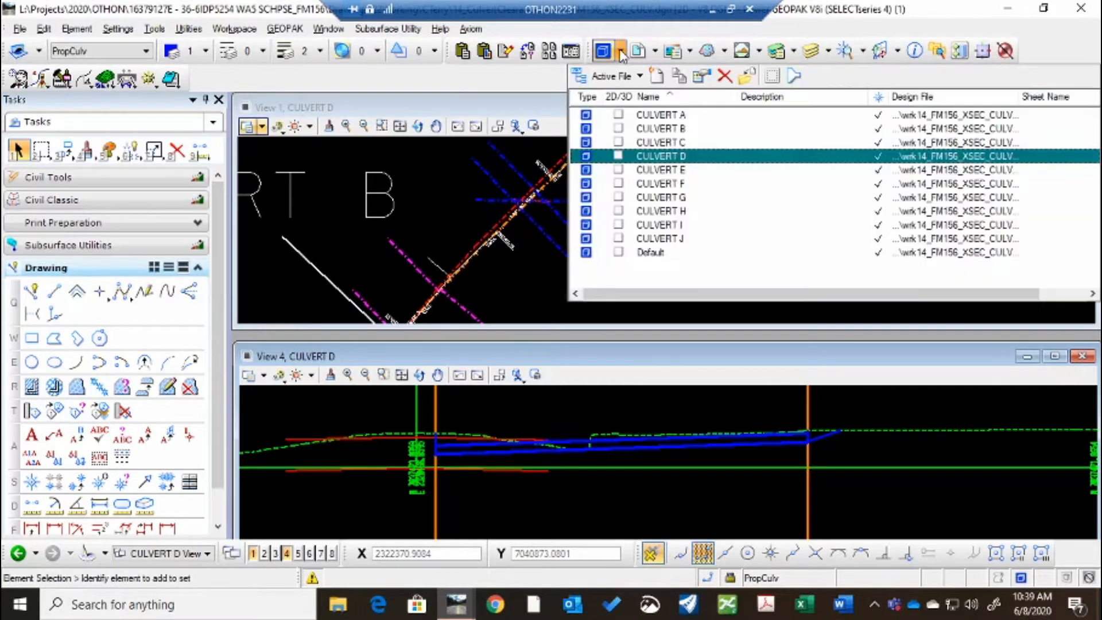
click(658, 130)
double_click(658, 130)
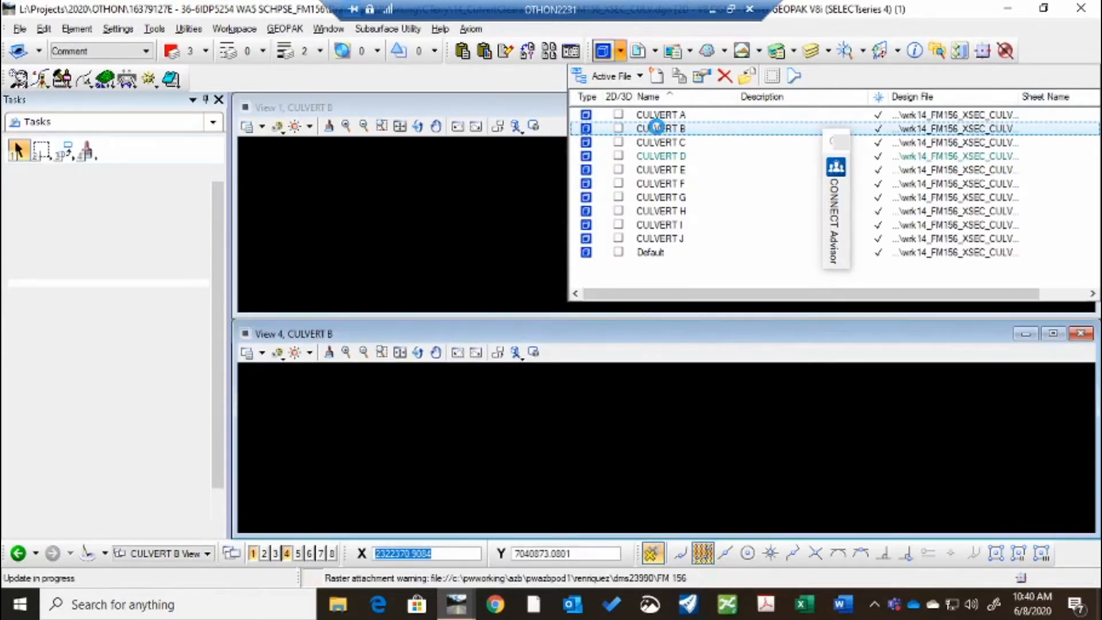
Step: Open the FM 156.prj project through Project Manager and minimize the Road Project window
click(21, 80)
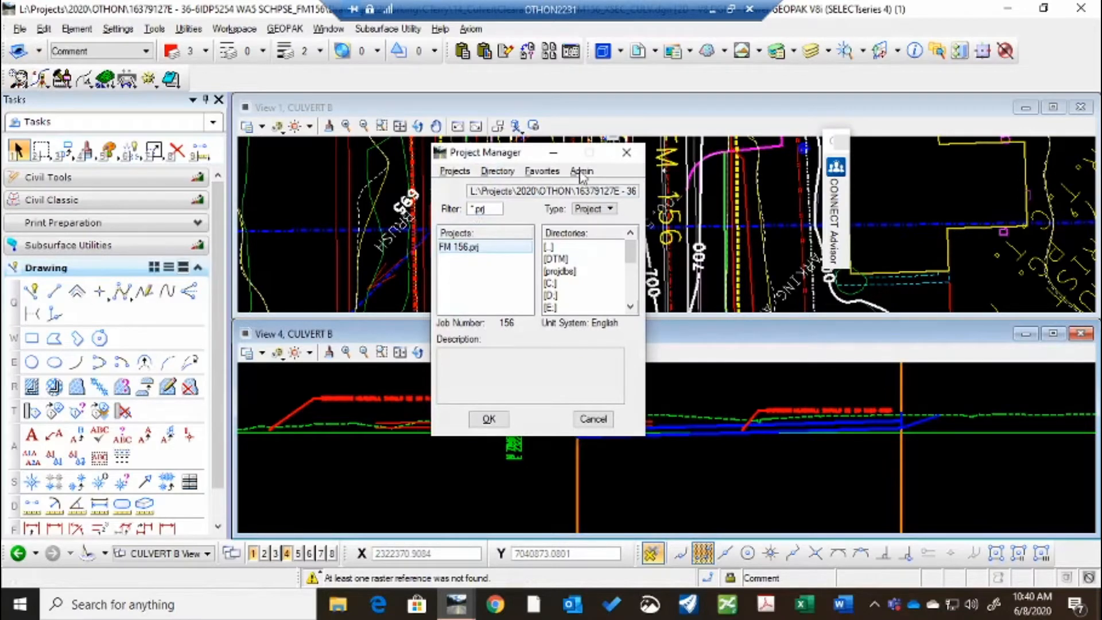
double_click(471, 213)
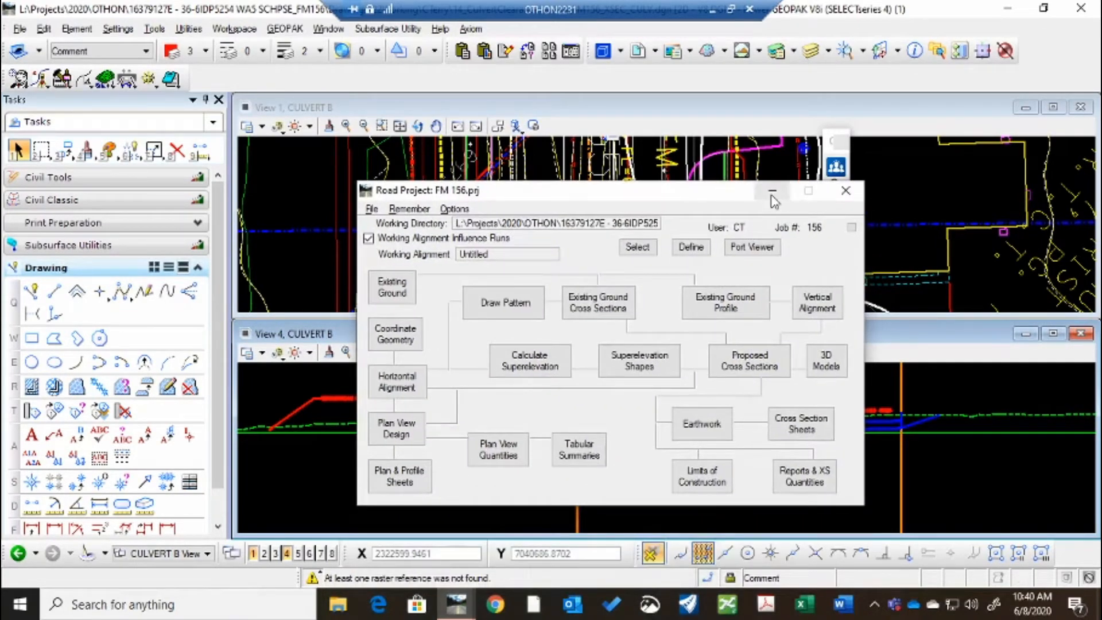
drag(666, 192, 597, 118)
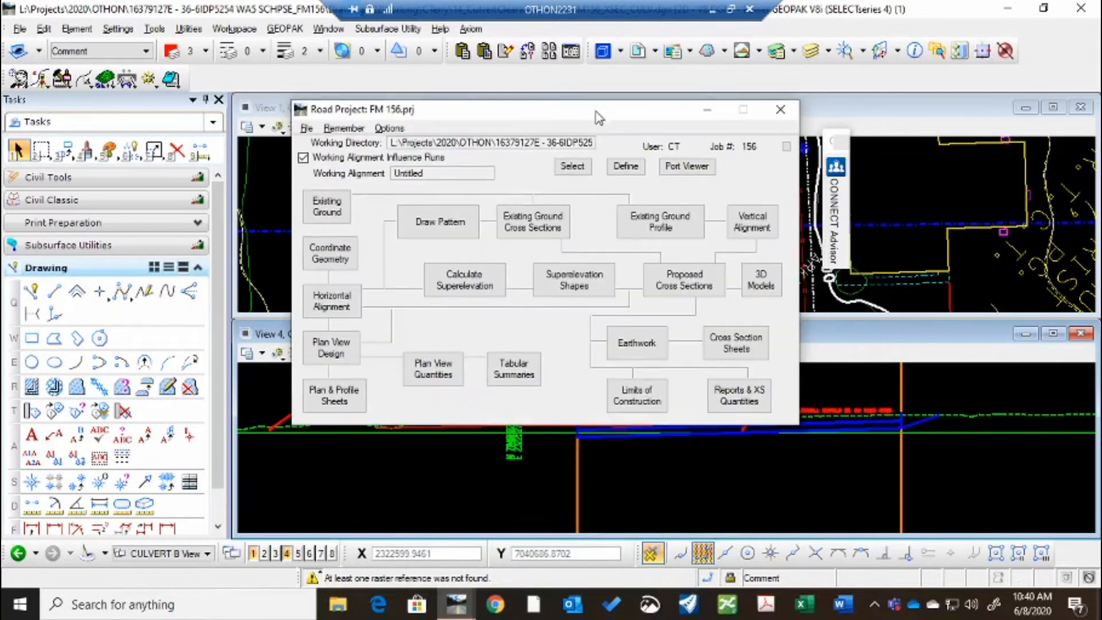
click(707, 109)
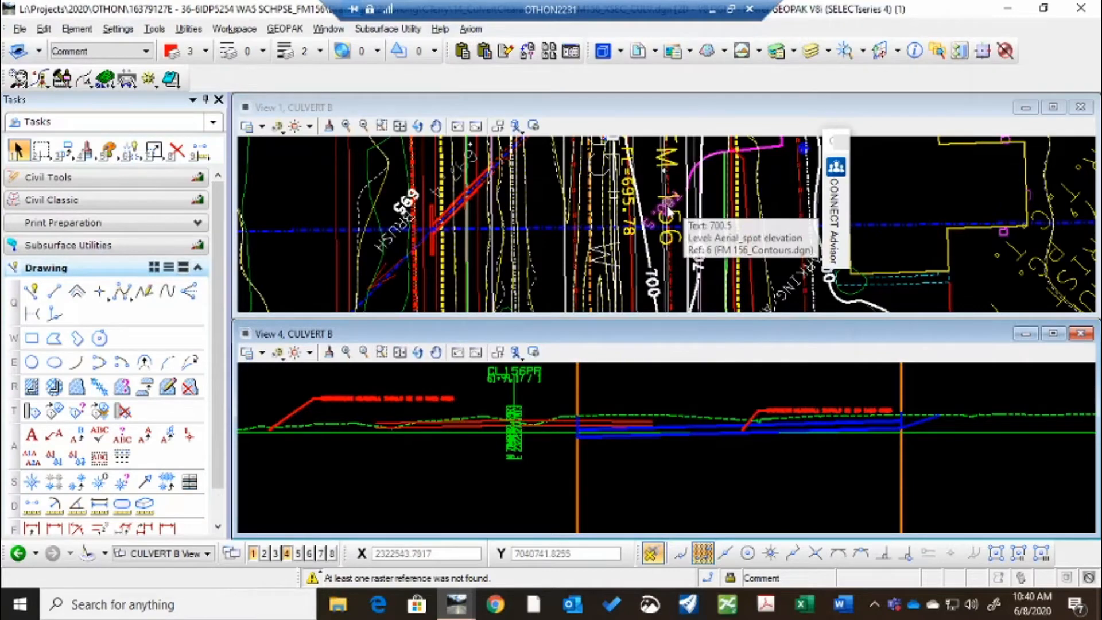
Step: Open Active Chain Control for chain CL156PR and set View 1 to plan and View 4 to cross section
scroll(666, 201, down, 3)
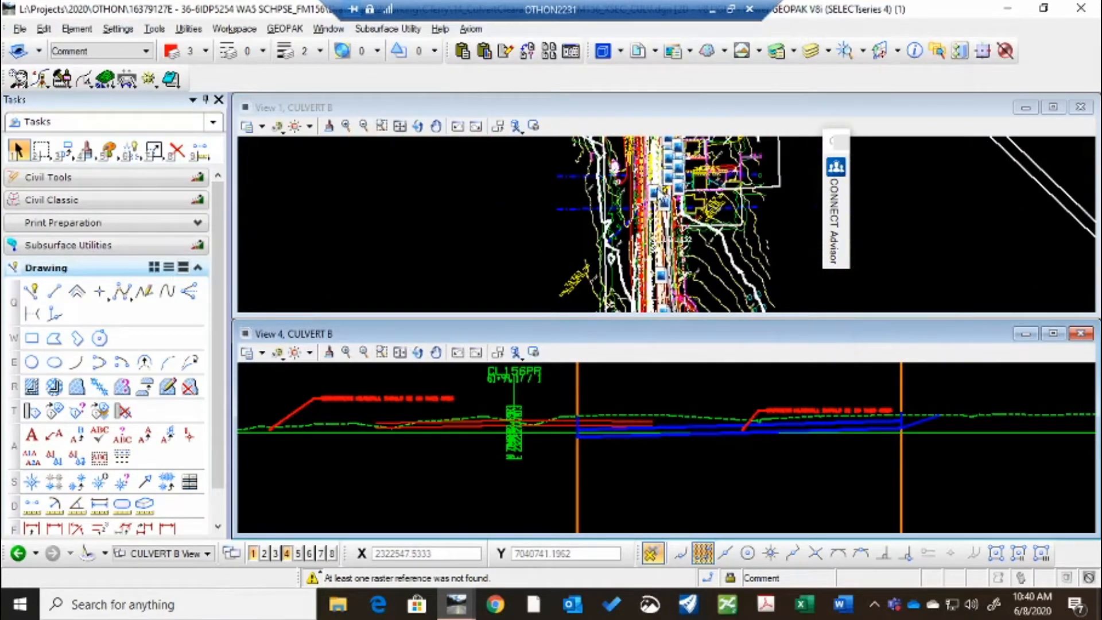
click(15, 84)
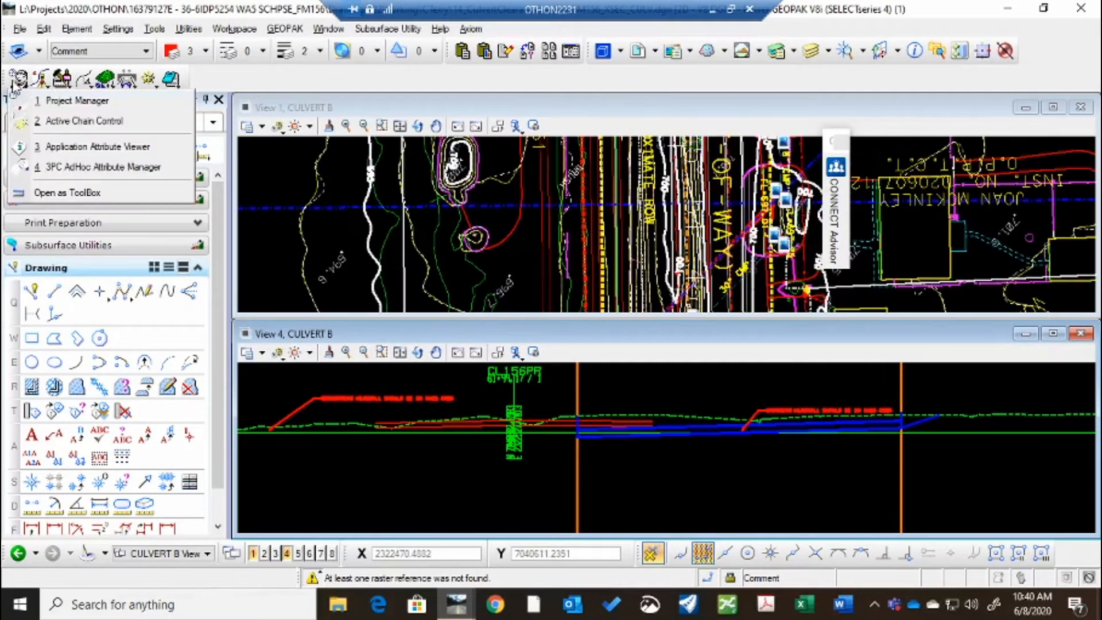
click(63, 121)
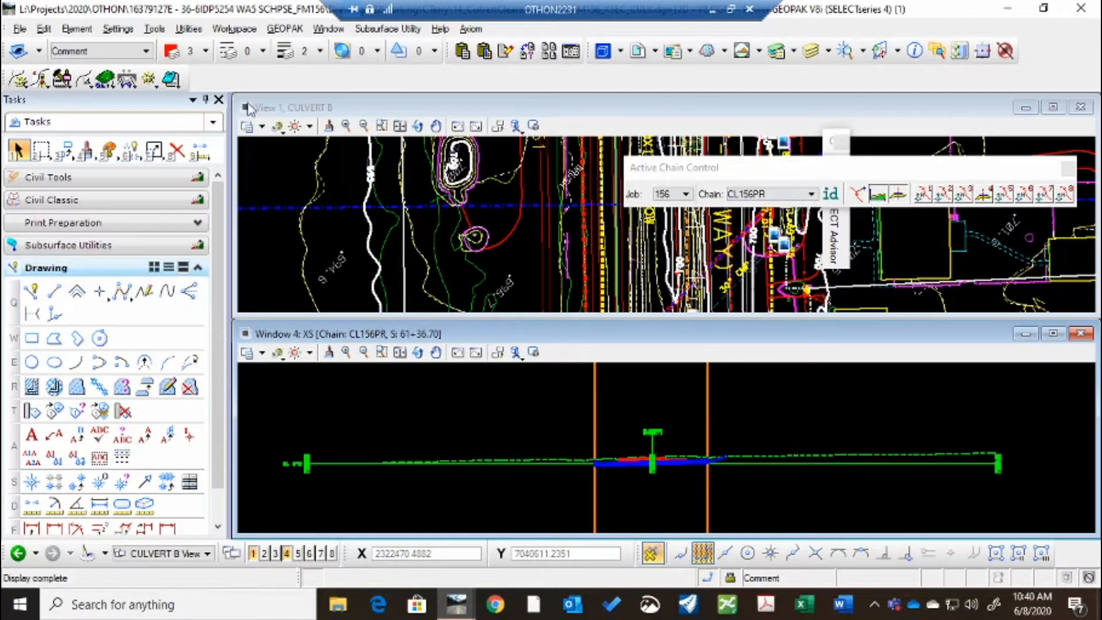
click(922, 195)
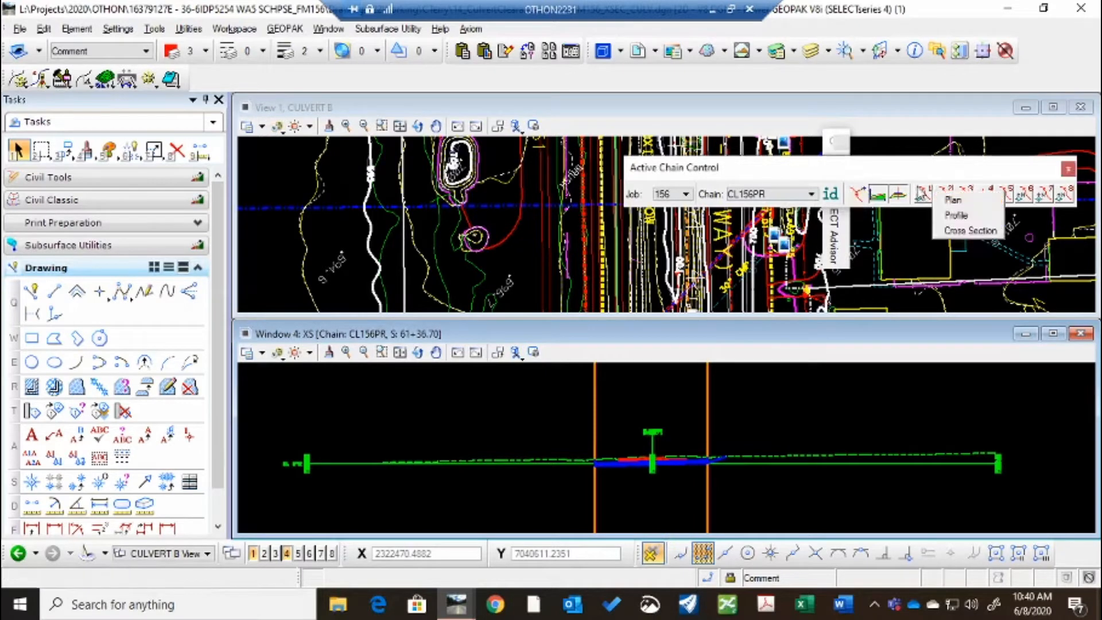
click(953, 201)
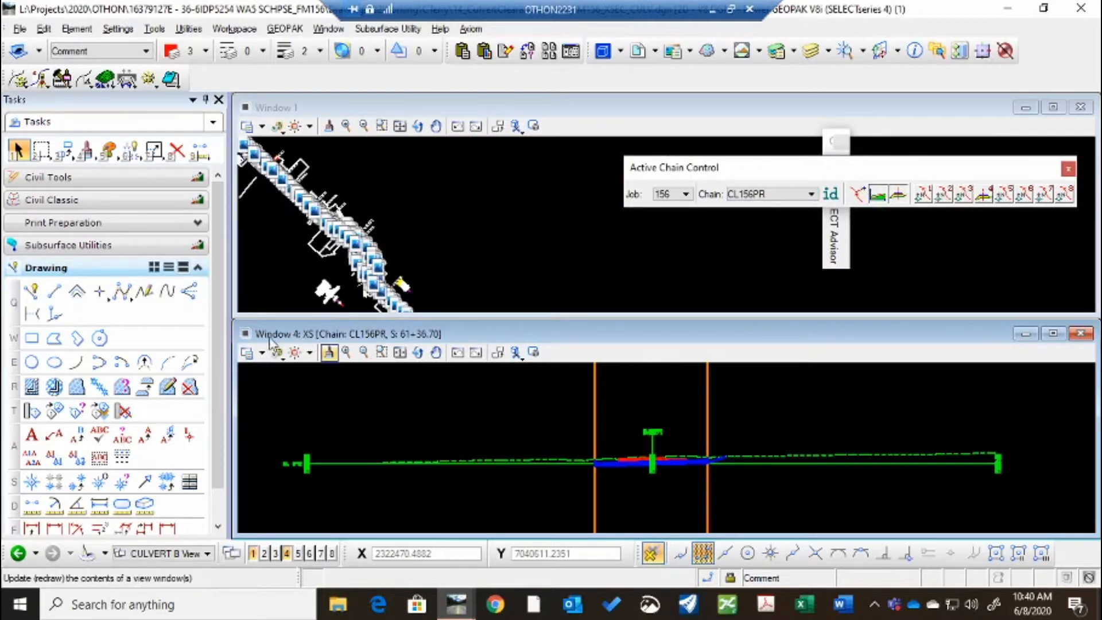
click(983, 198)
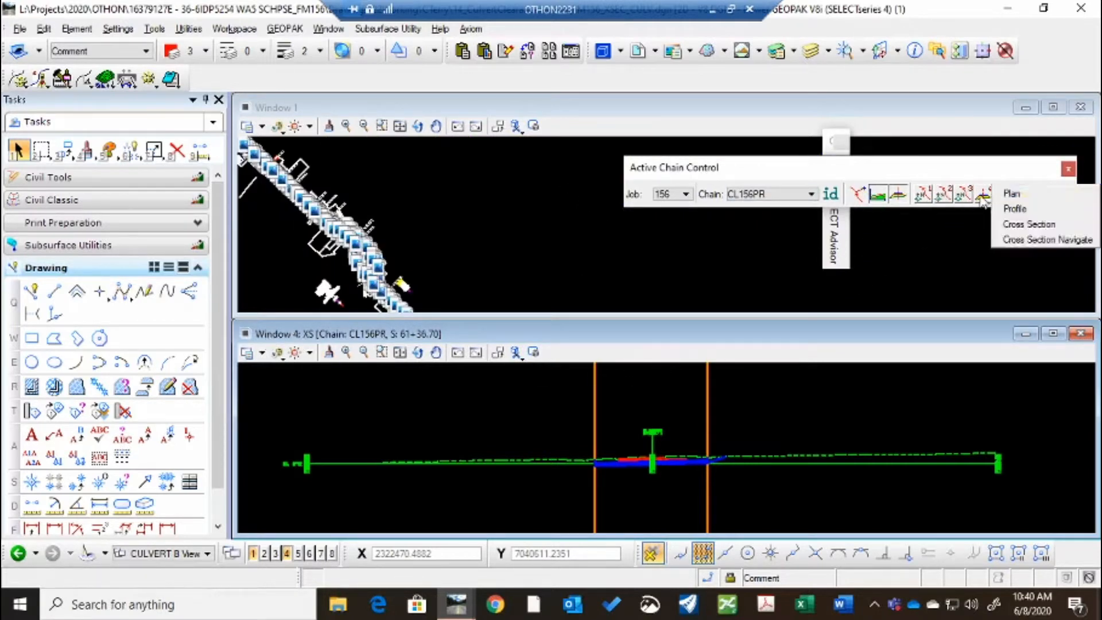
click(1011, 224)
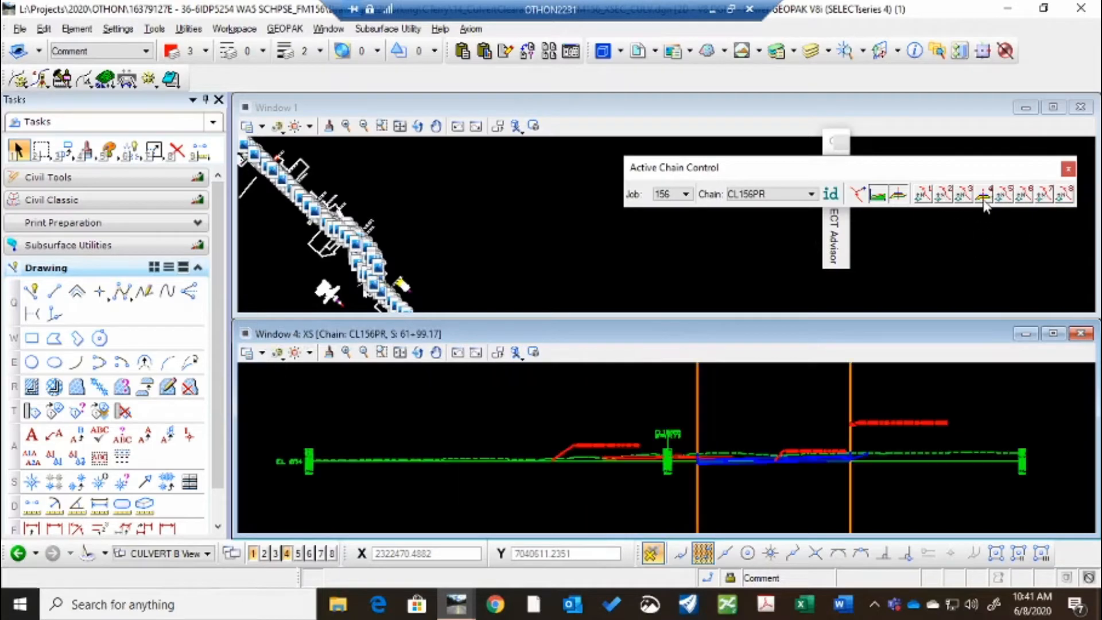
Step: Locate the Culvert B crossing along the roadway in the plan view, View 1
click(966, 199)
click(925, 246)
scroll(498, 227, down, 4)
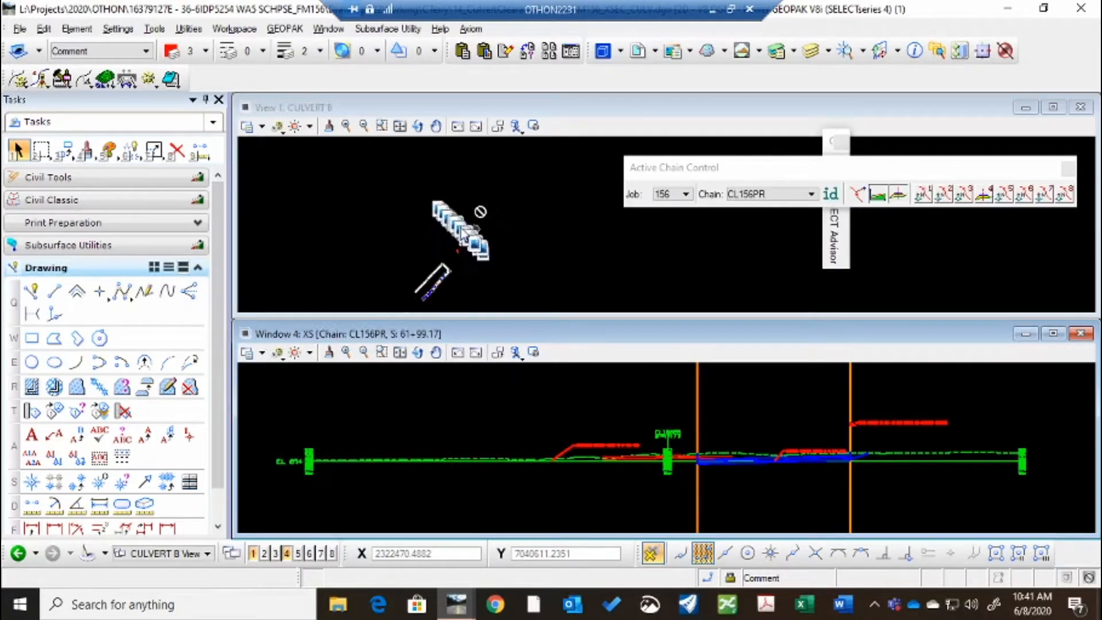
scroll(468, 224, up, 4)
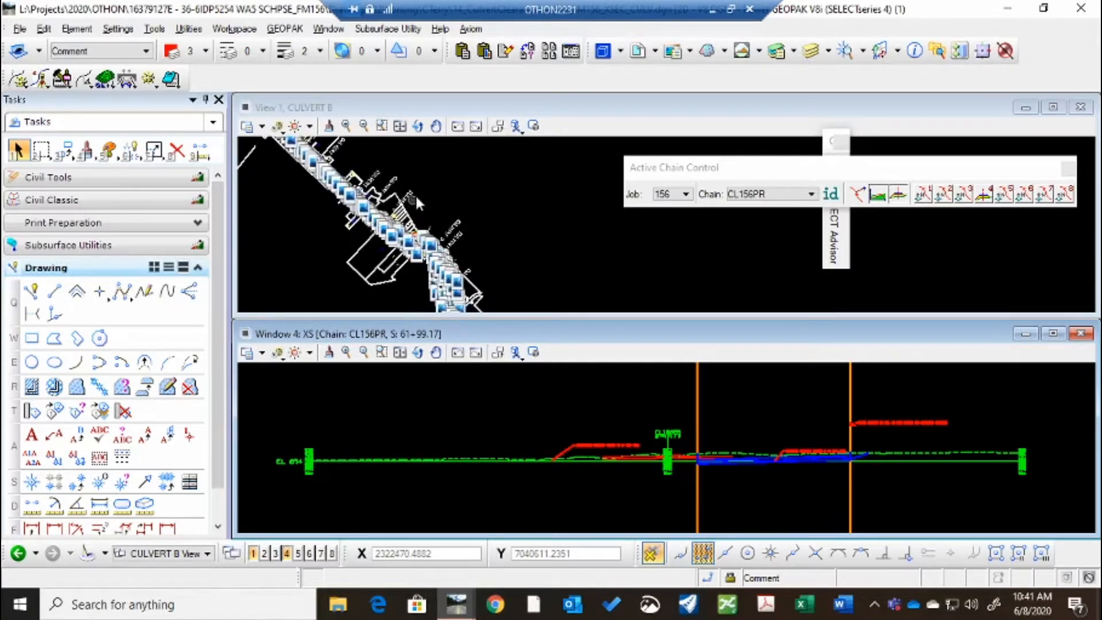
scroll(417, 202, down, 3)
scroll(456, 306, up, 1)
scroll(396, 195, up, 1)
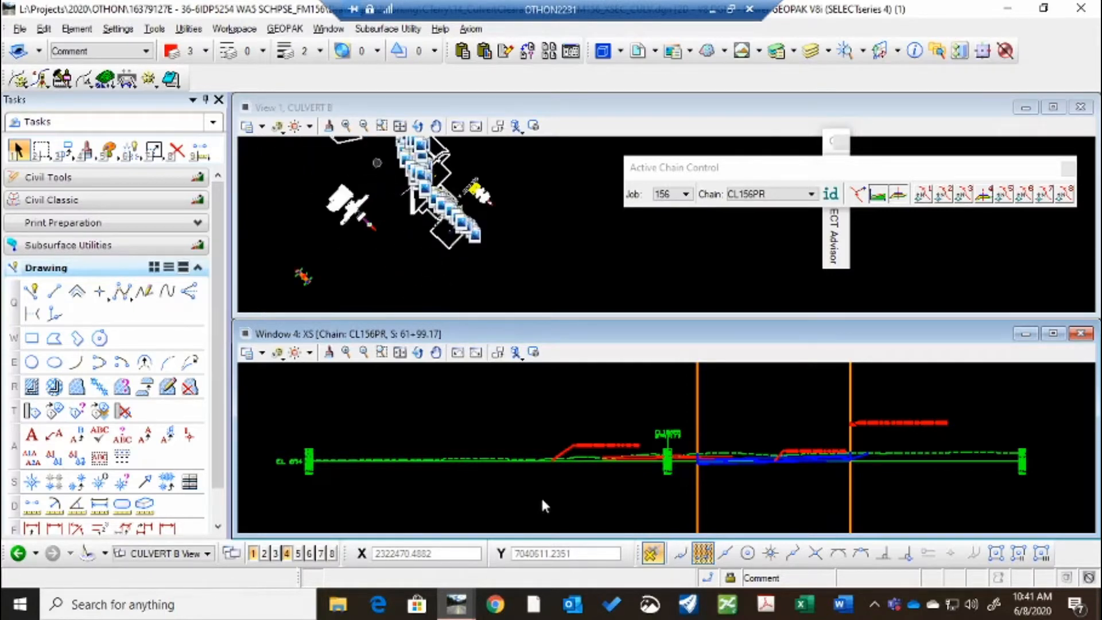
scroll(569, 401, down, 2)
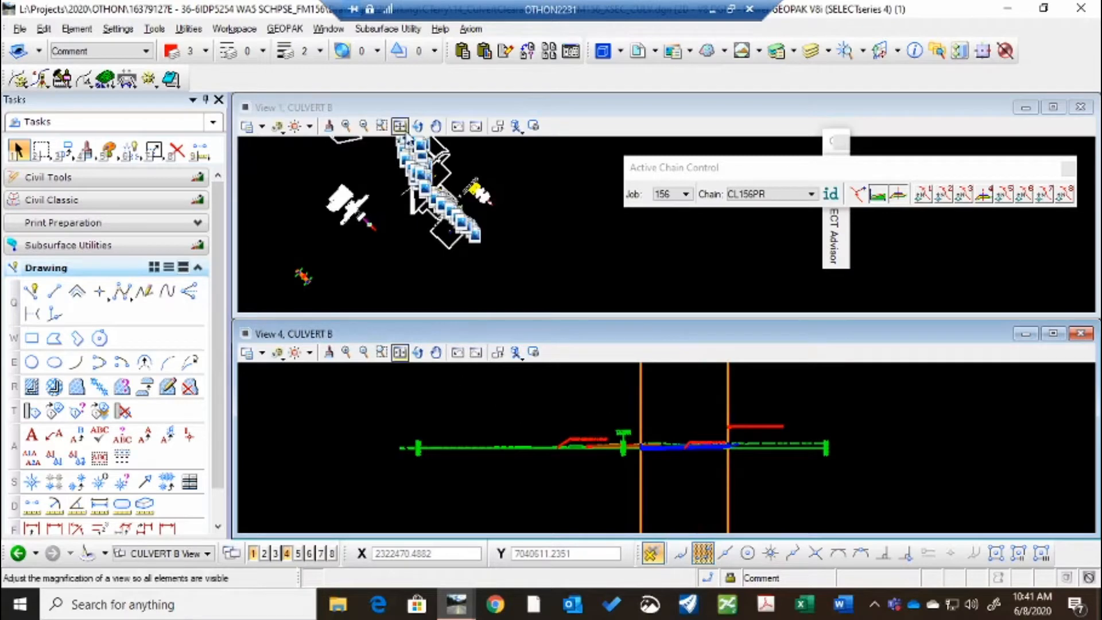
scroll(416, 189, up, 2)
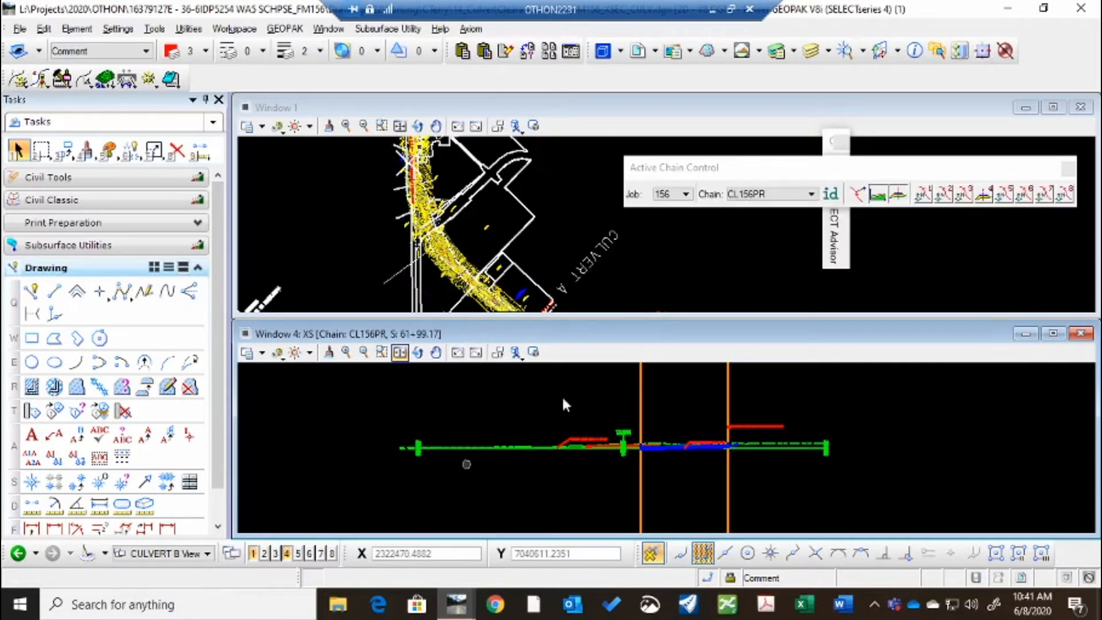
scroll(406, 160, up, 3)
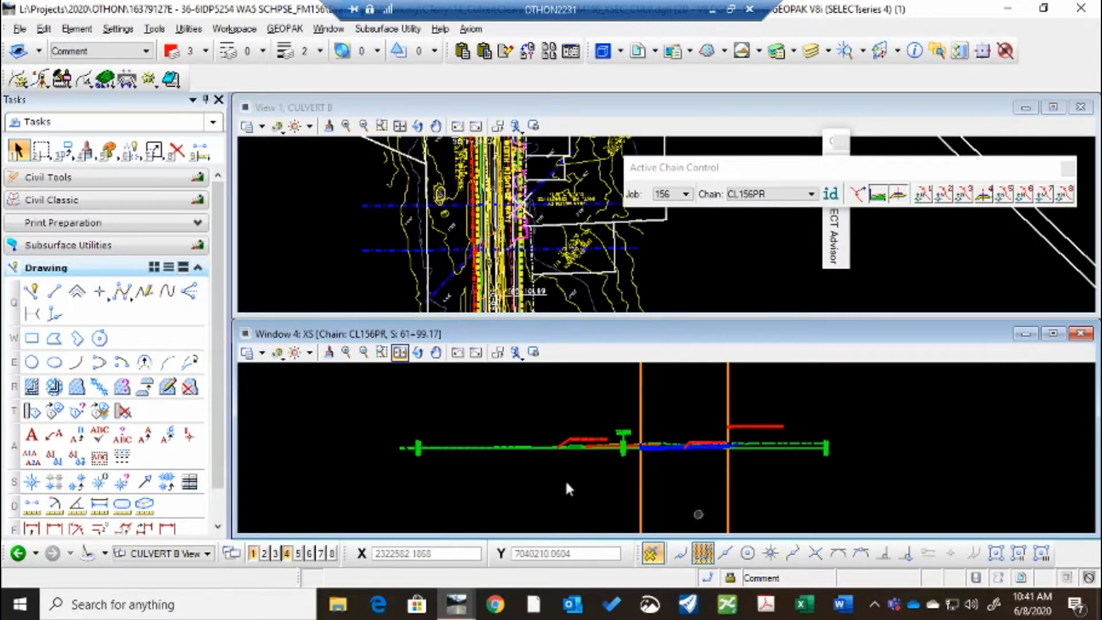
Step: Delete the orange vertical line at the blue culvert's headwall end and the red note attached to it in the cross section
scroll(686, 456, down, 4)
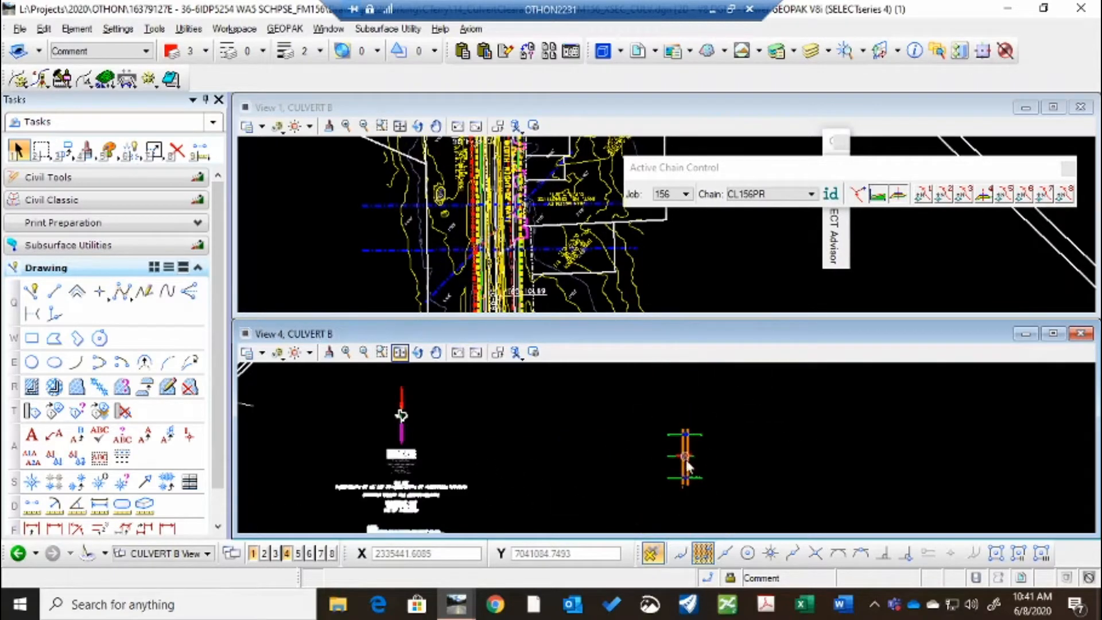
scroll(677, 455, up, 2)
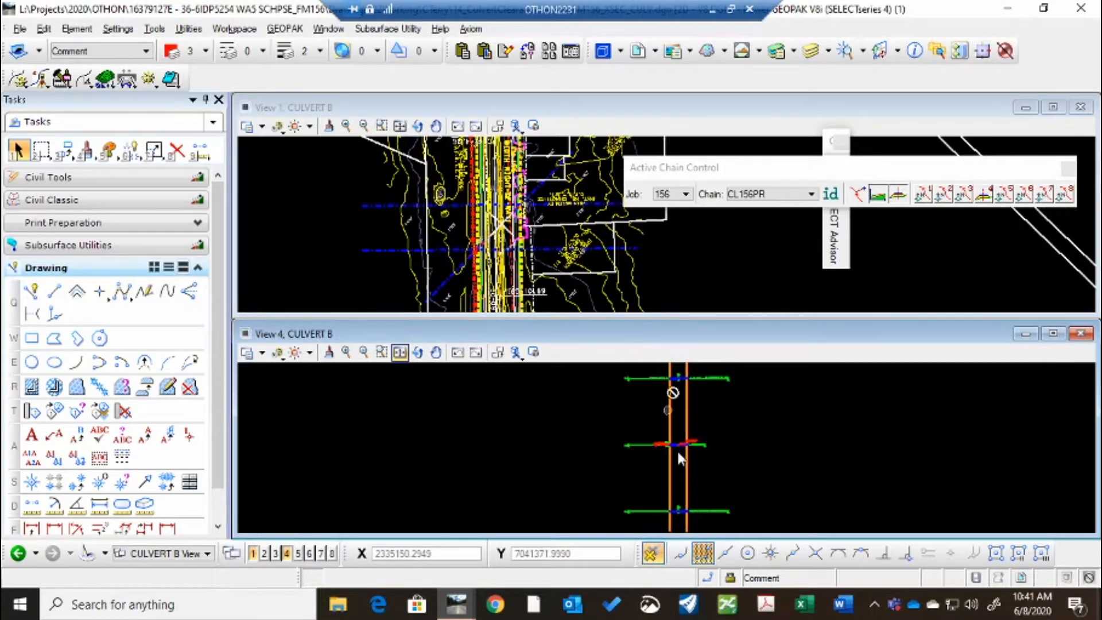
scroll(673, 451, up, 2)
scroll(674, 425, up, 2)
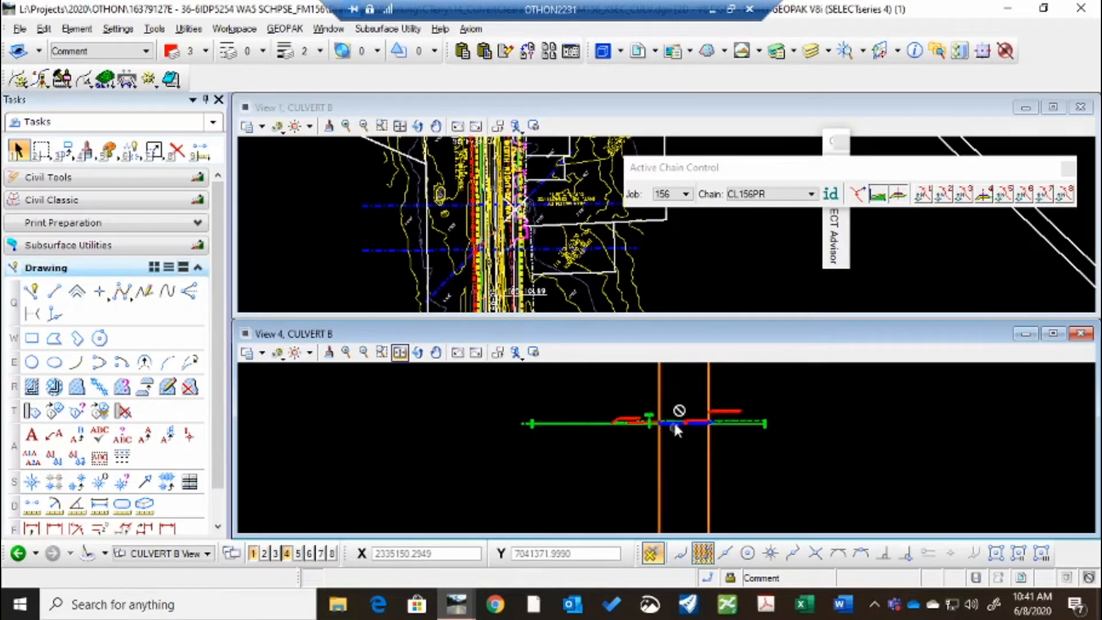
click(687, 376)
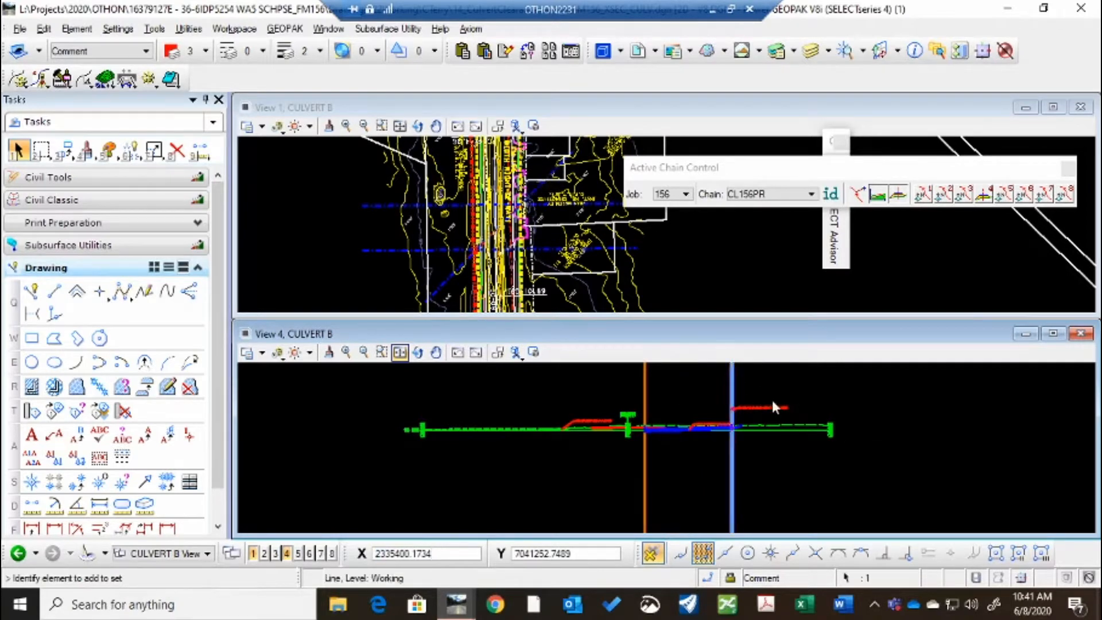
click(742, 406)
key(Delete)
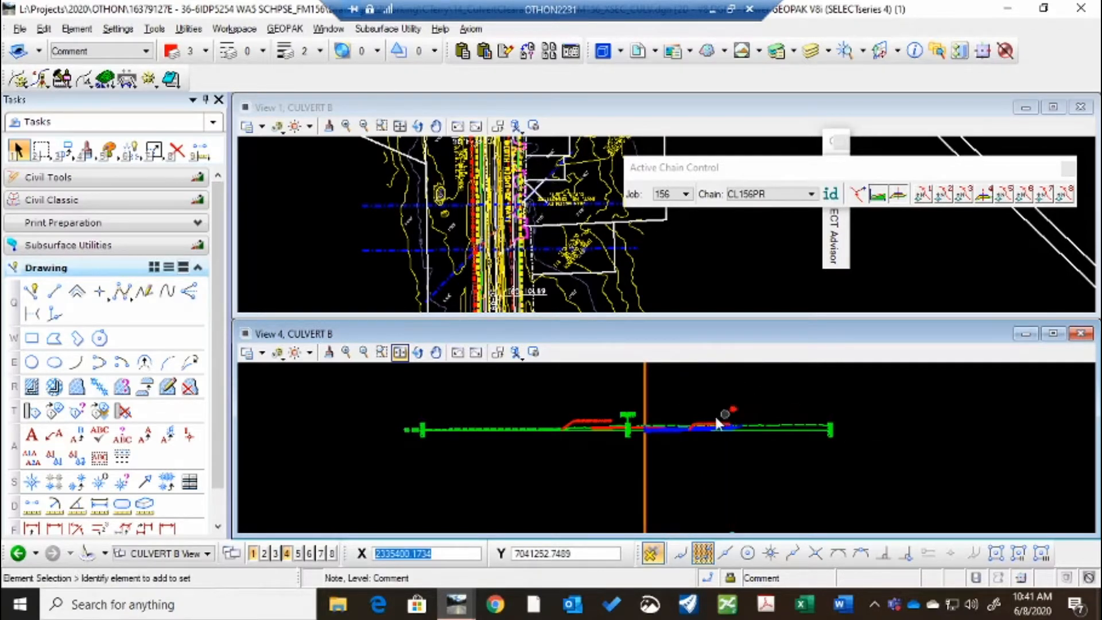
scroll(714, 415, up, 5)
key(Delete)
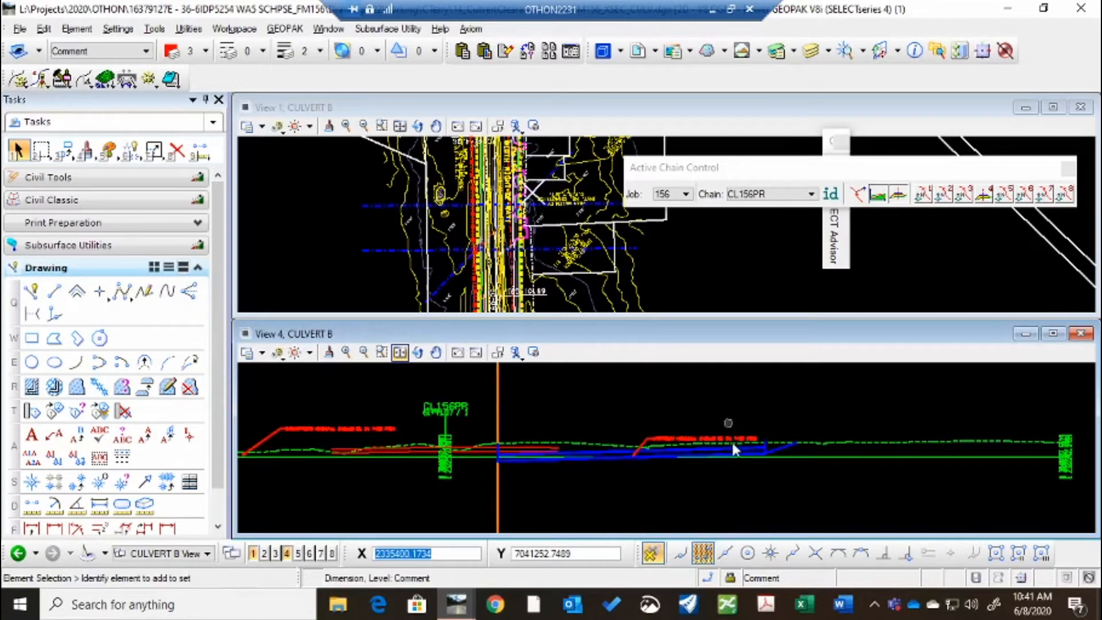
Step: Delete the blue proposed culvert lines and the red note with its leader arrow above them
scroll(731, 441, up, 6)
click(688, 396)
key(Delete)
scroll(700, 400, down, 2)
scroll(699, 397, down, 1)
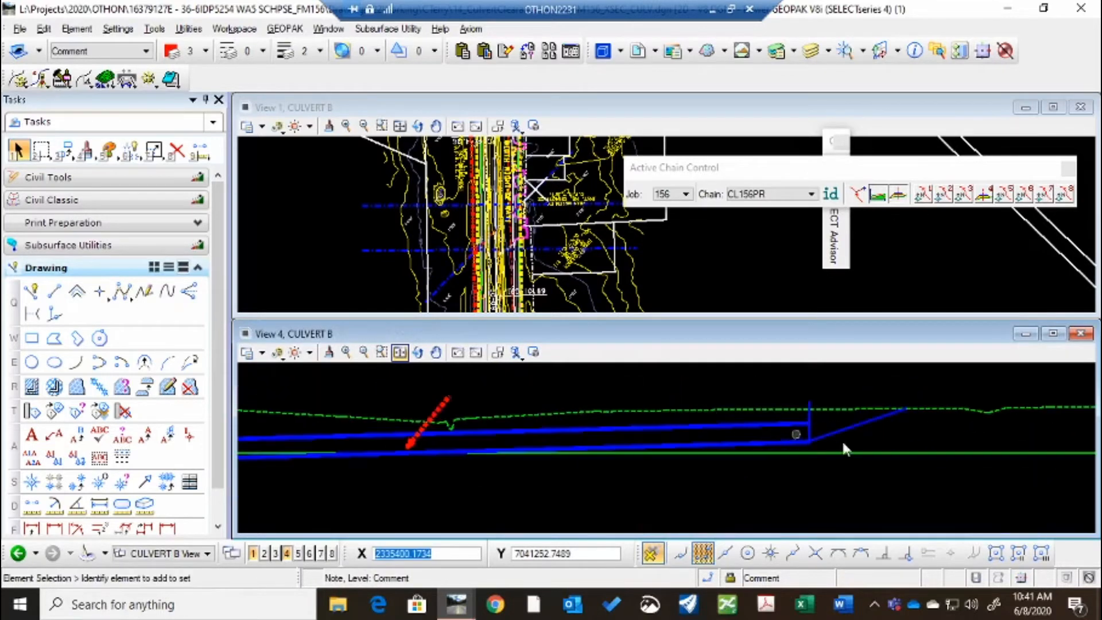
drag(845, 443, 790, 421)
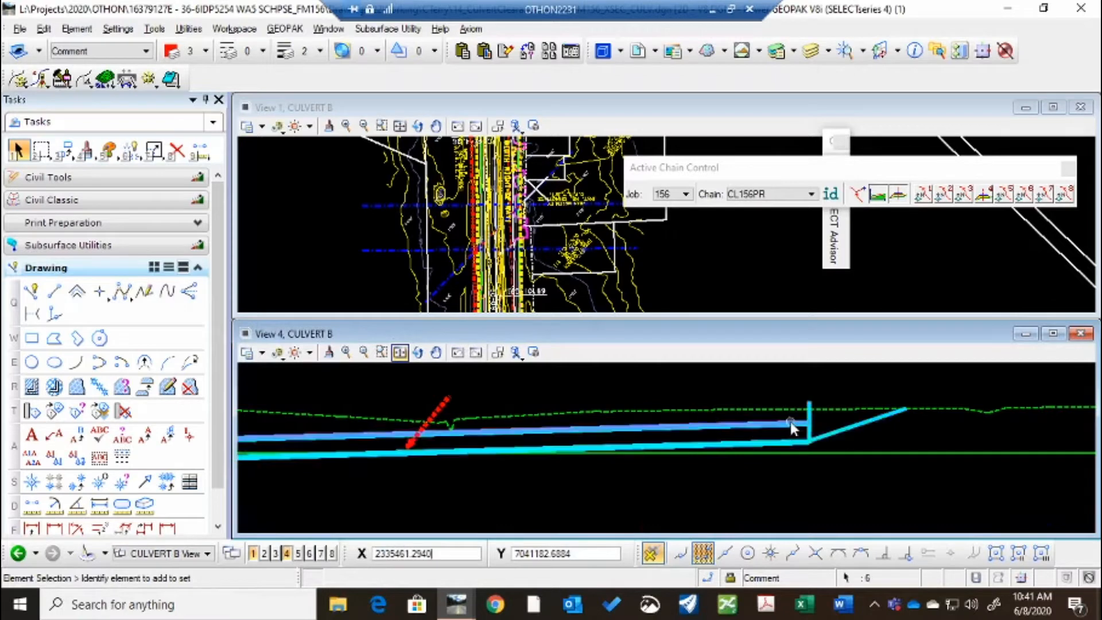
key(Delete)
click(446, 397)
key(Delete)
Step: Delete the remaining orange vertical line next to the CL156PR centerline
scroll(544, 438, down, 5)
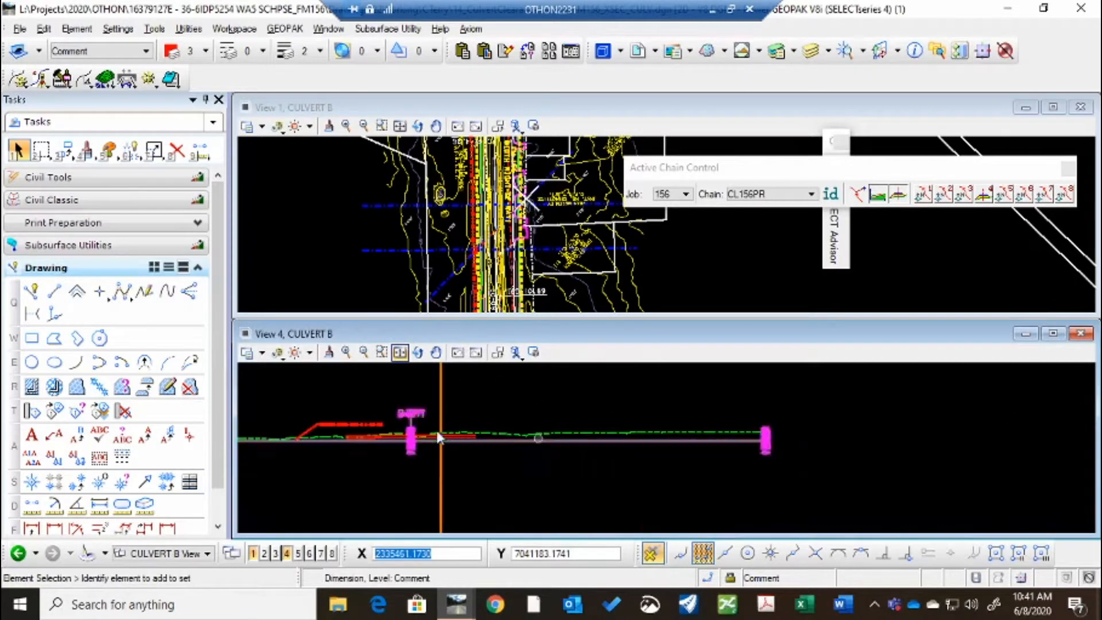
scroll(433, 432, up, 3)
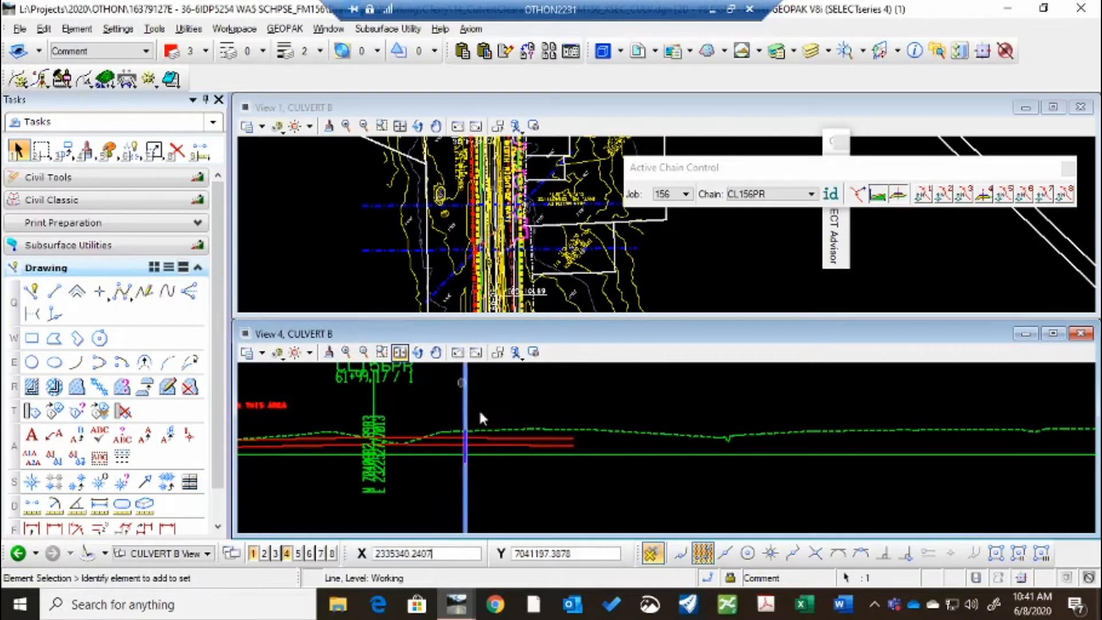
scroll(470, 436, up, 3)
click(445, 423)
key(Delete)
scroll(551, 465, down, 3)
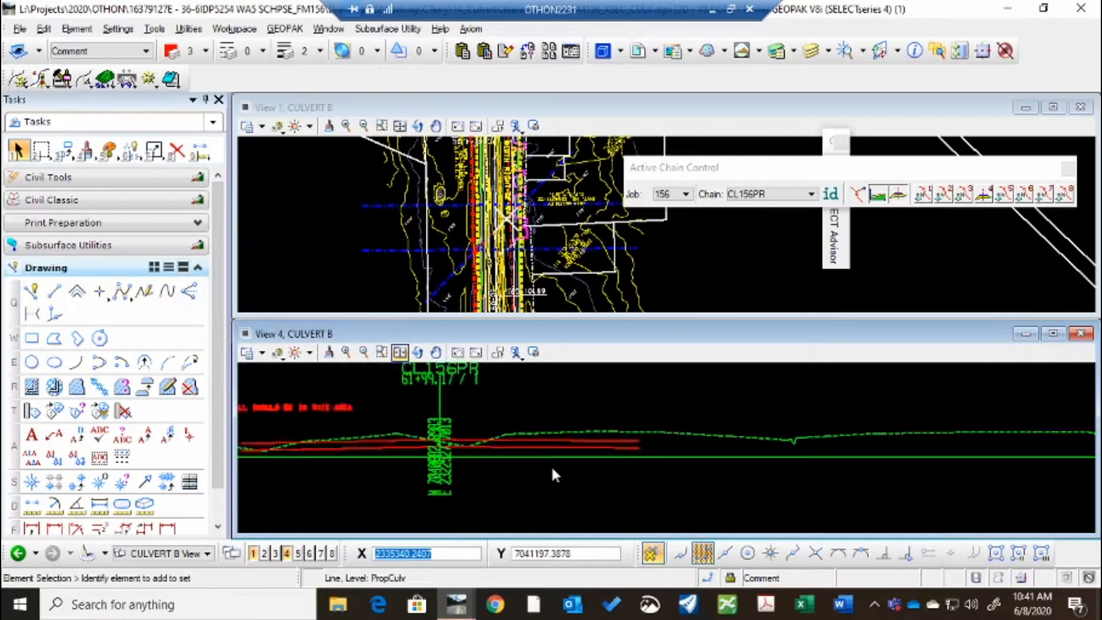
Step: Delete the "DOWNSTREAM HEADWALL SHOULD BE IN THIS AREA" note and its leader
scroll(356, 424, up, 6)
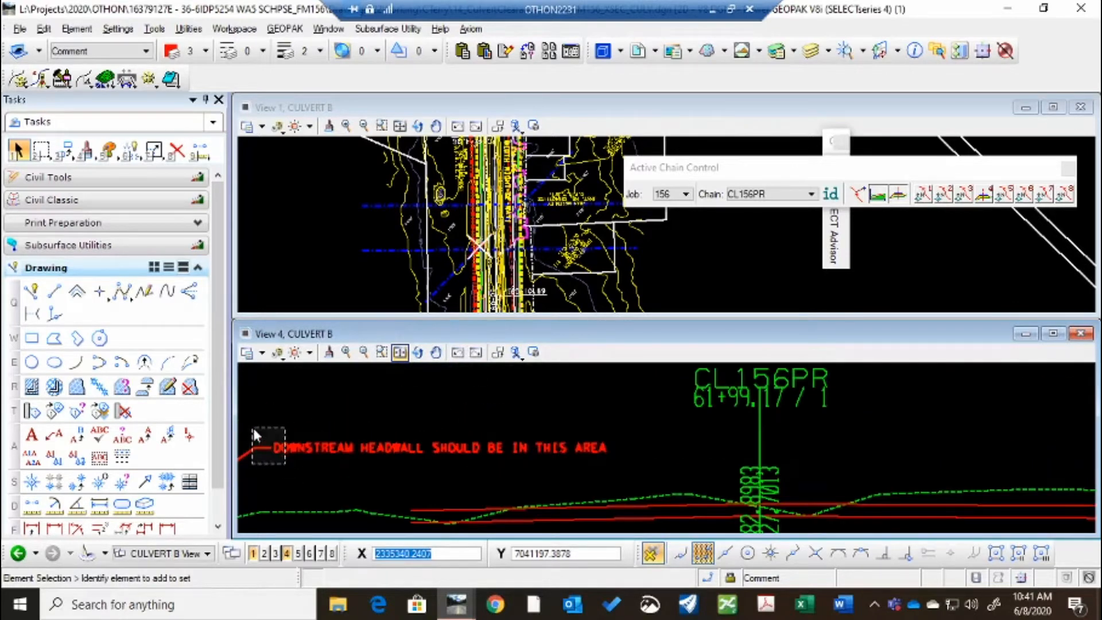
click(250, 447)
key(Delete)
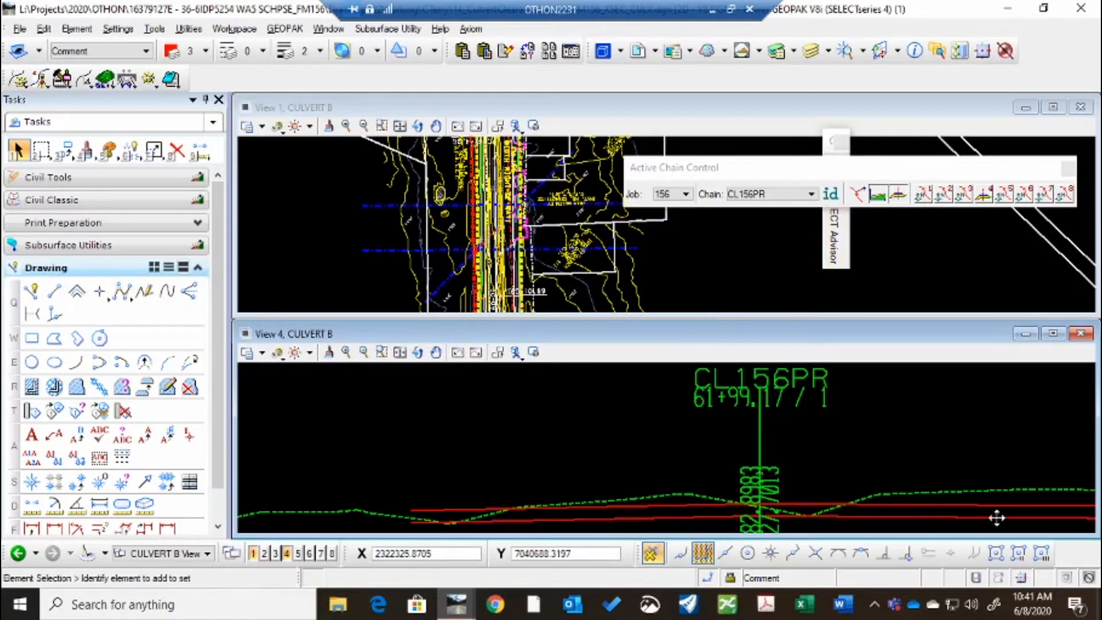
Step: Go to the next cross section at 62+59.35 and delete the blue proposed culvert lines, including the headwall lines and the sloped line
drag(996, 516, 879, 219)
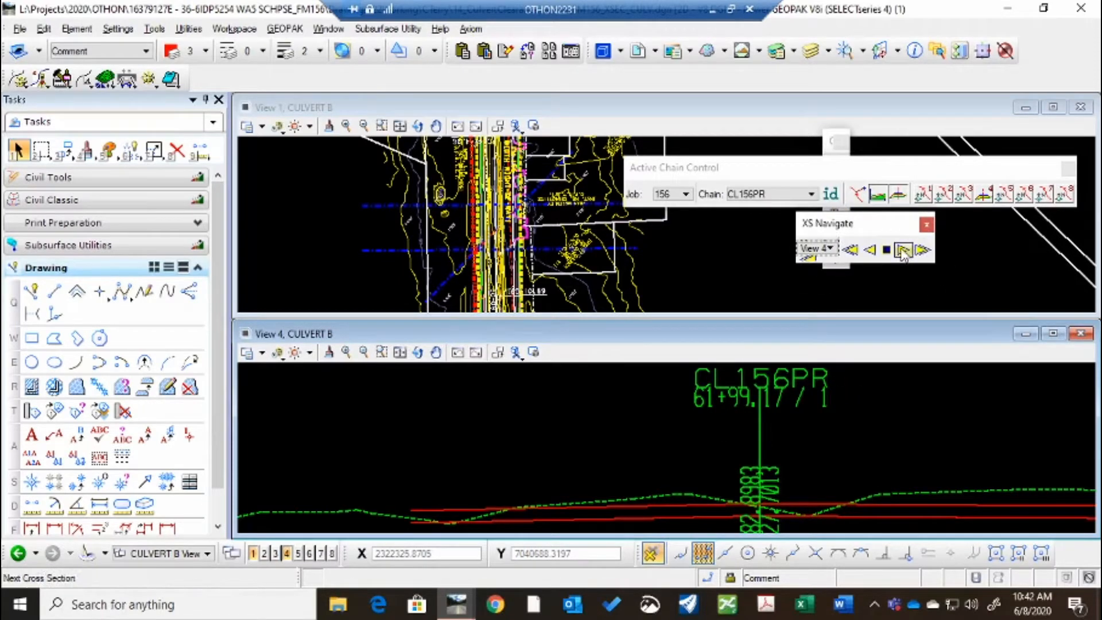
click(903, 250)
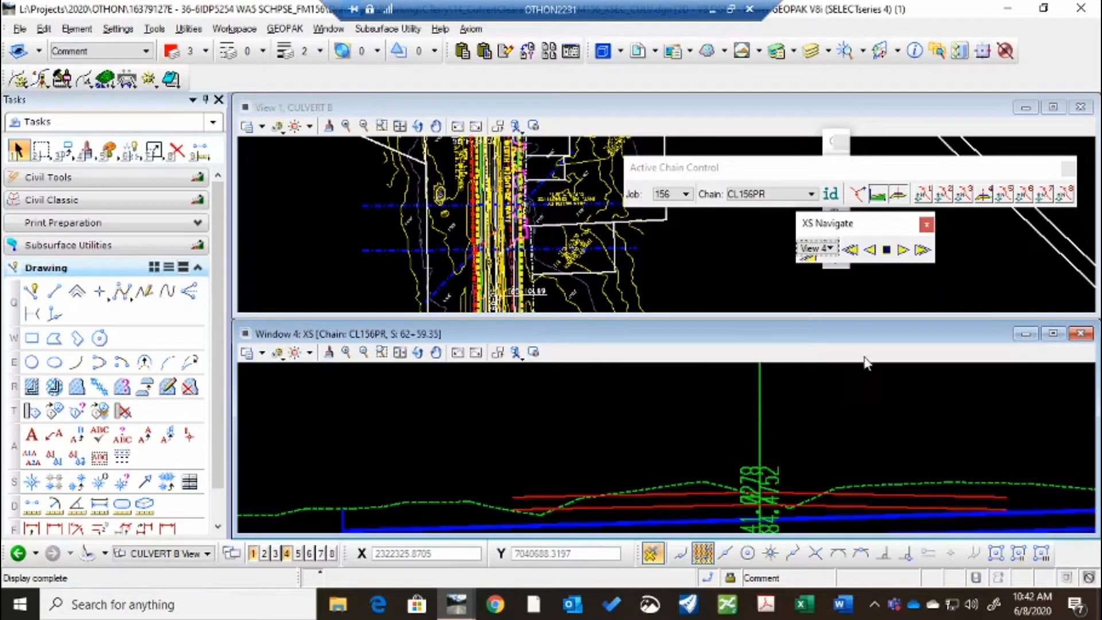
scroll(794, 407, down, 3)
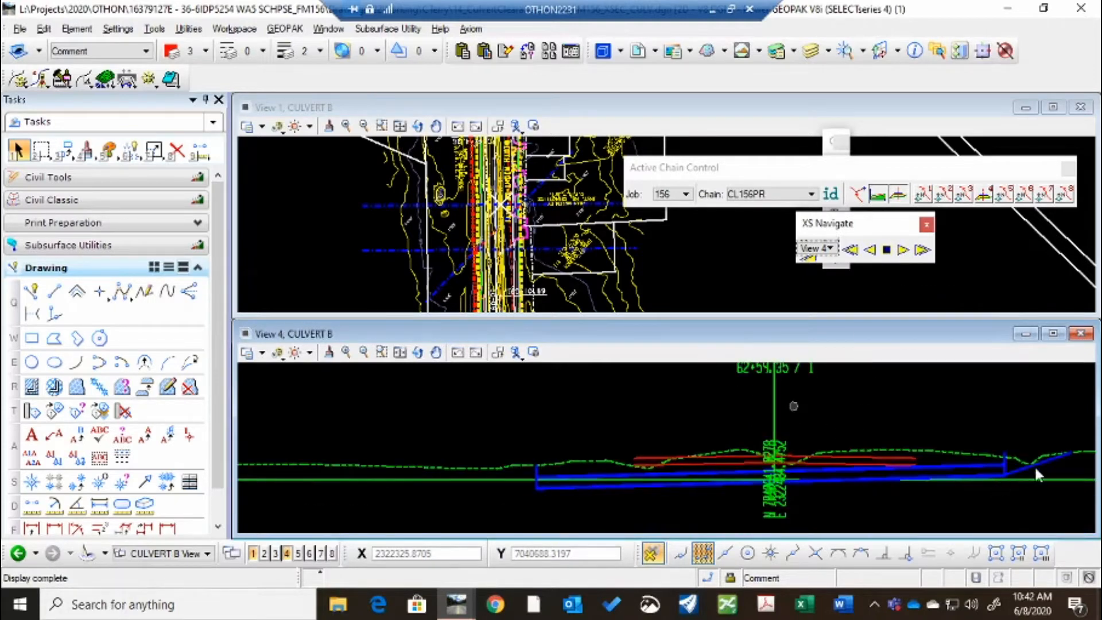
scroll(1034, 474, up, 3)
drag(975, 492, 887, 439)
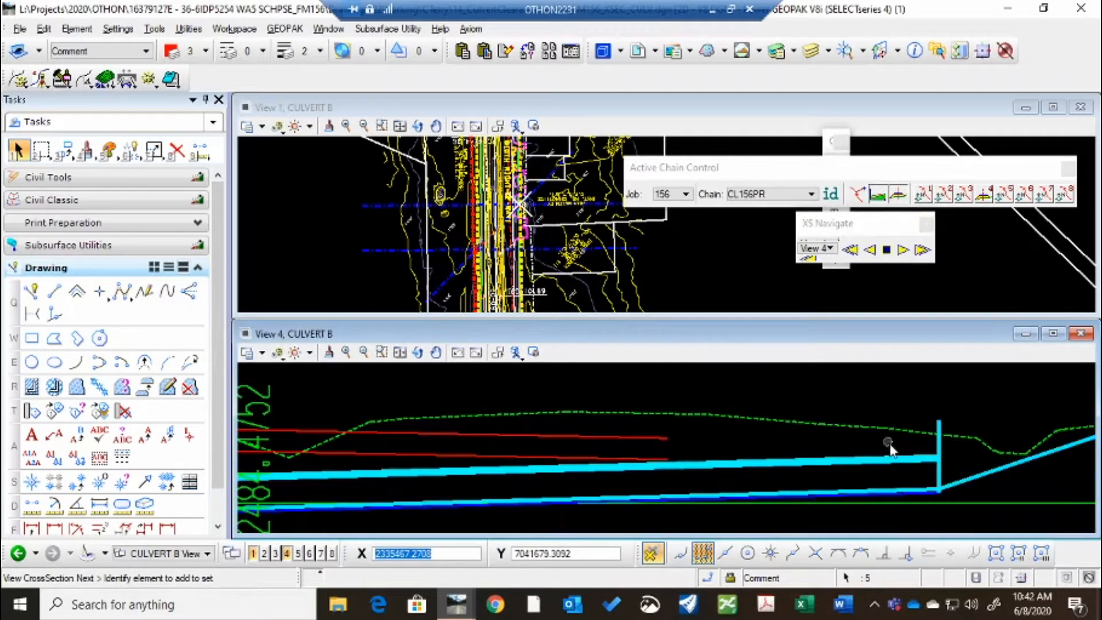
key(Delete)
click(929, 489)
click(931, 492)
key(Delete)
scroll(974, 471, down, 3)
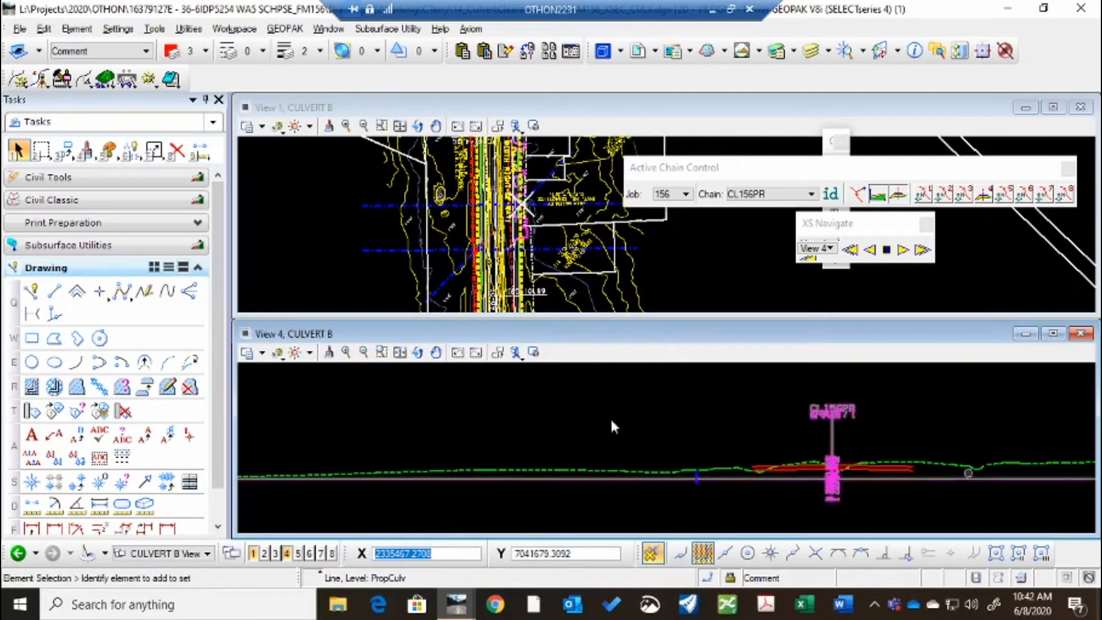
scroll(683, 469, up, 2)
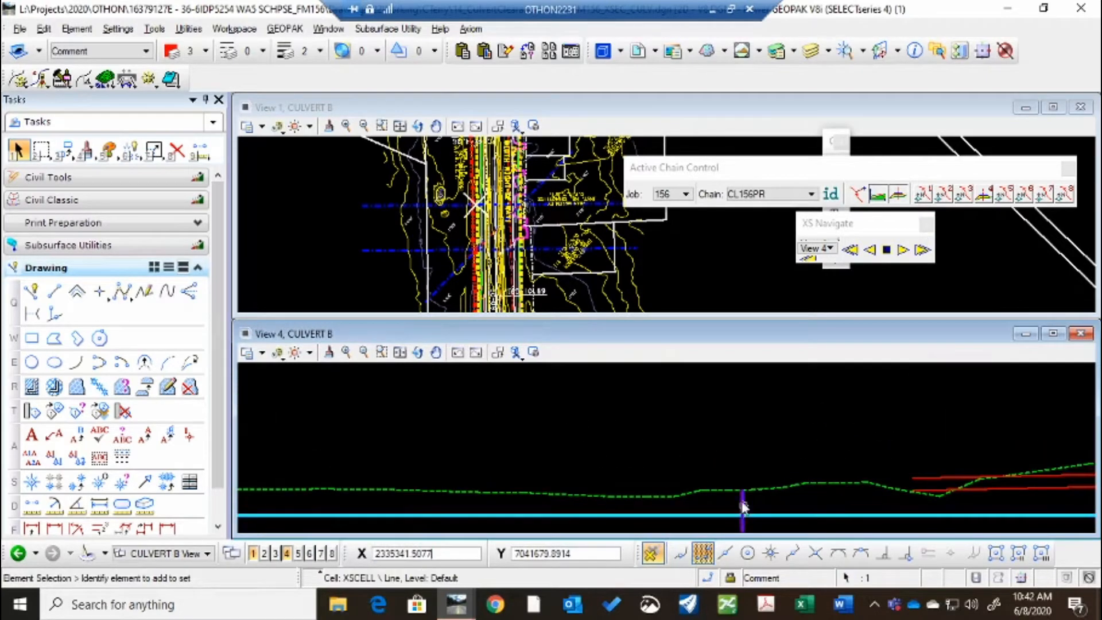
Step: Go back to the cross section preceding 61+99.17 and delete the vertical blue headwall line at the end of the proposed culvert
click(869, 249)
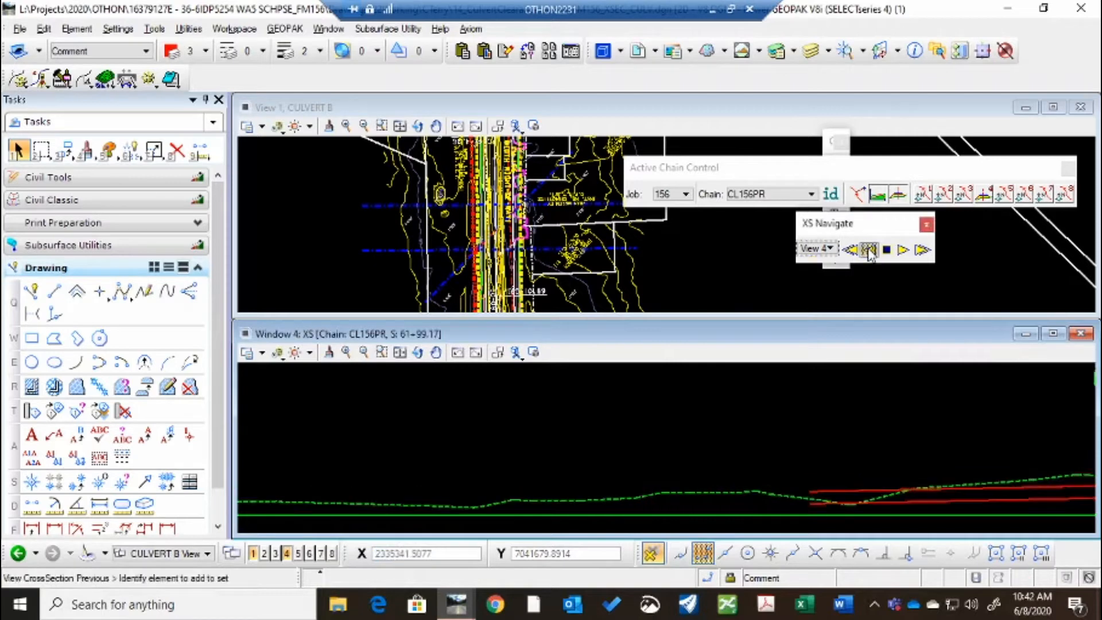
scroll(723, 419, up, 1)
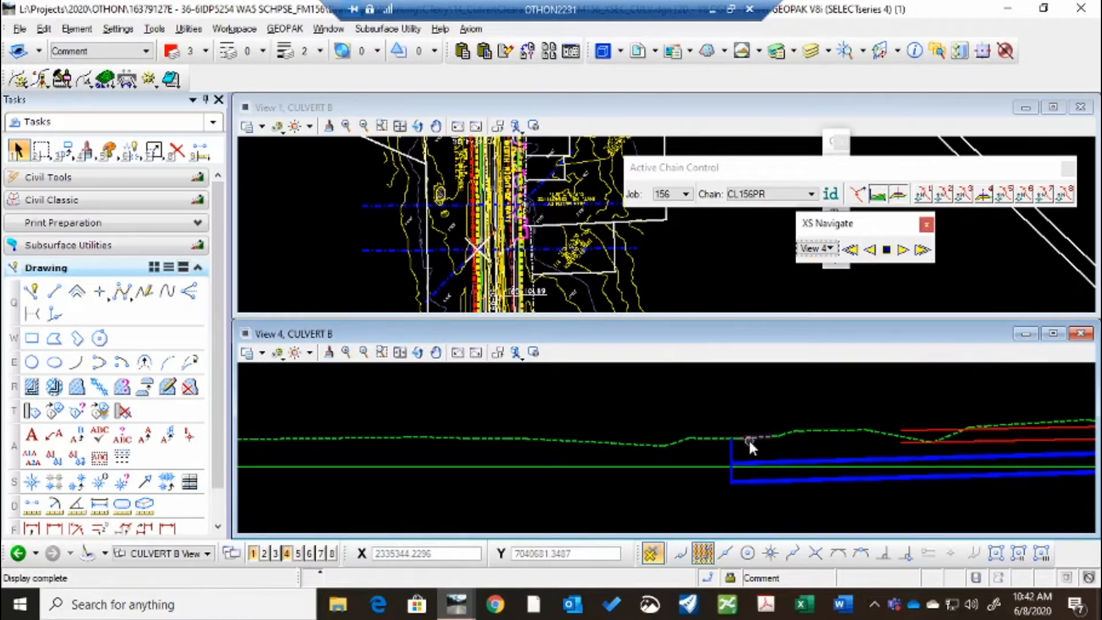
scroll(739, 453, up, 2)
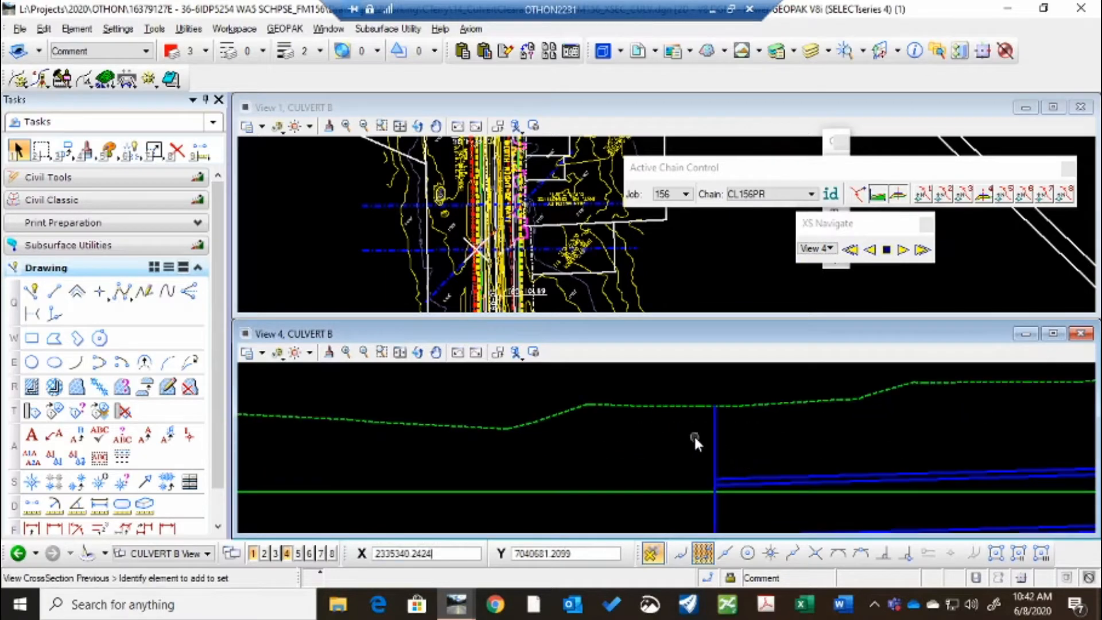
drag(738, 455, 683, 437)
key(Delete)
scroll(684, 431, down, 3)
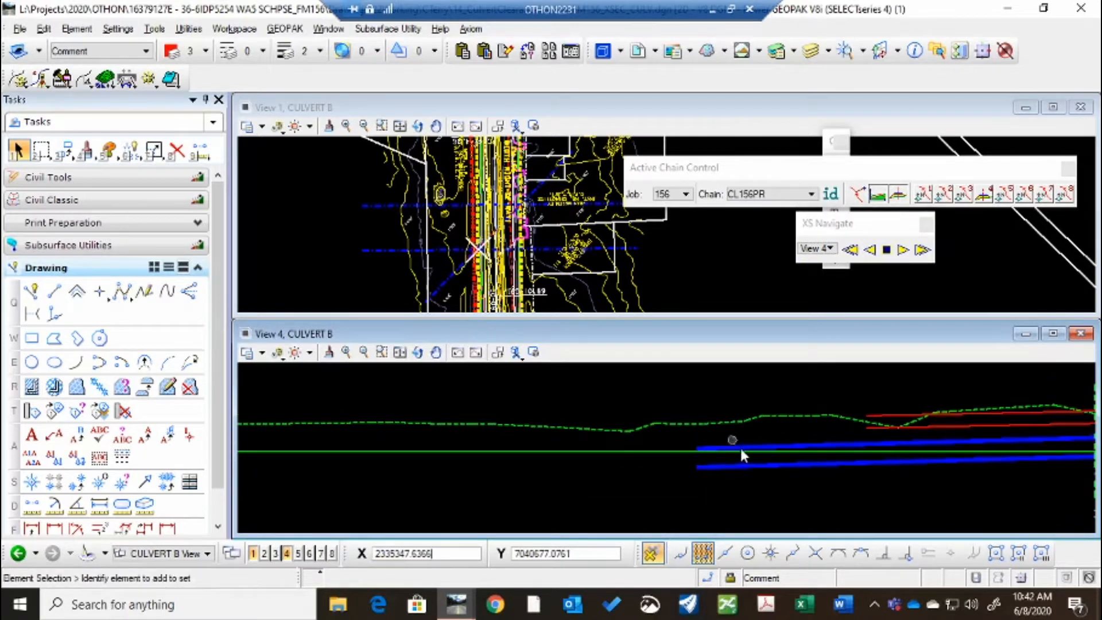
Step: Delete the remaining upper and lower blue proposed culvert lines in this cross section
scroll(741, 447, up, 1)
click(743, 443)
key(Delete)
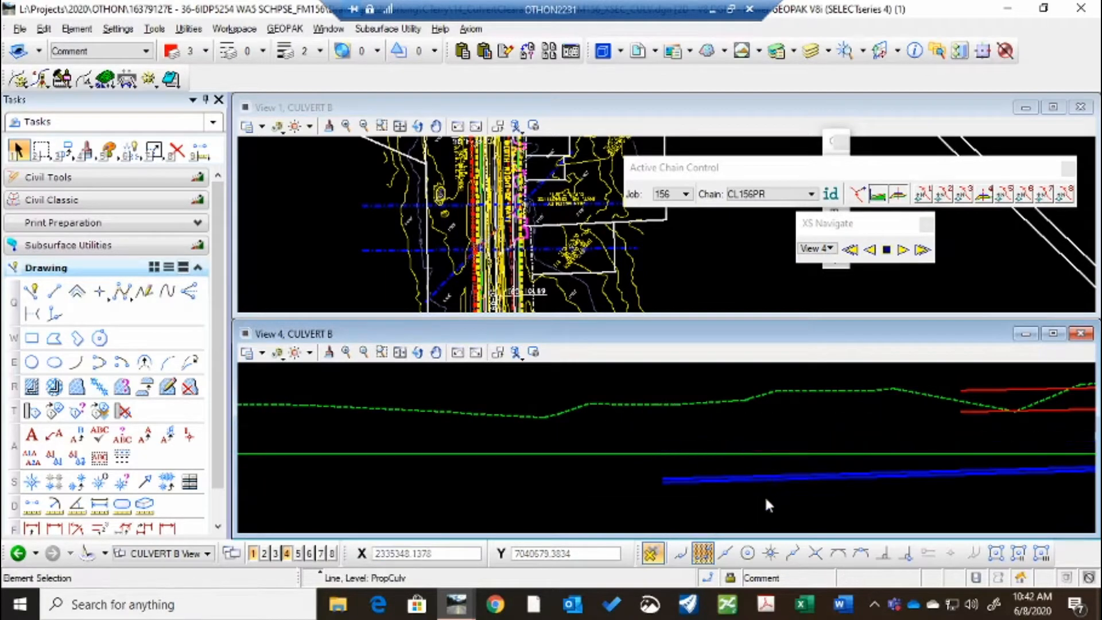
key(Delete)
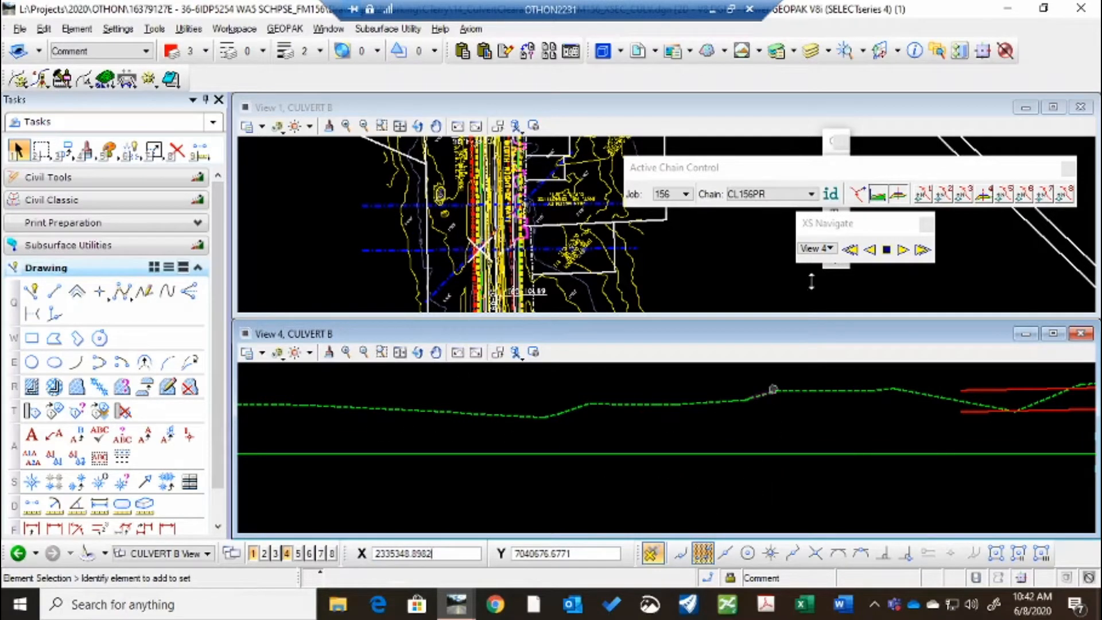
Step: Return to the cross section at 61+99.17 and frame the red culvert in both the section and plan views
click(902, 249)
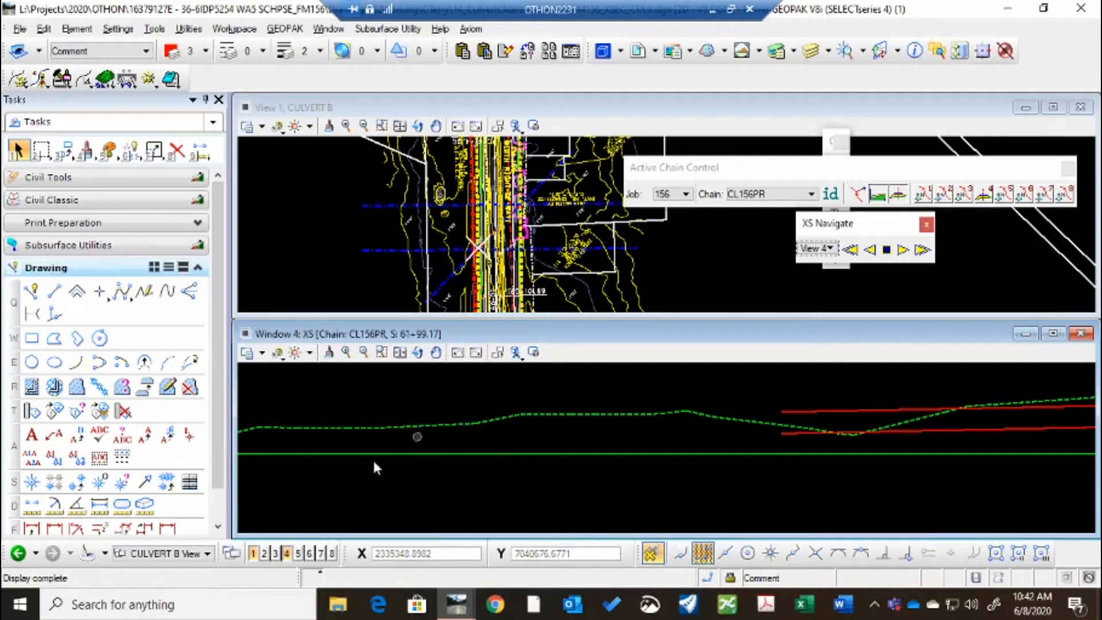
scroll(602, 455, down, 6)
scroll(765, 466, up, 3)
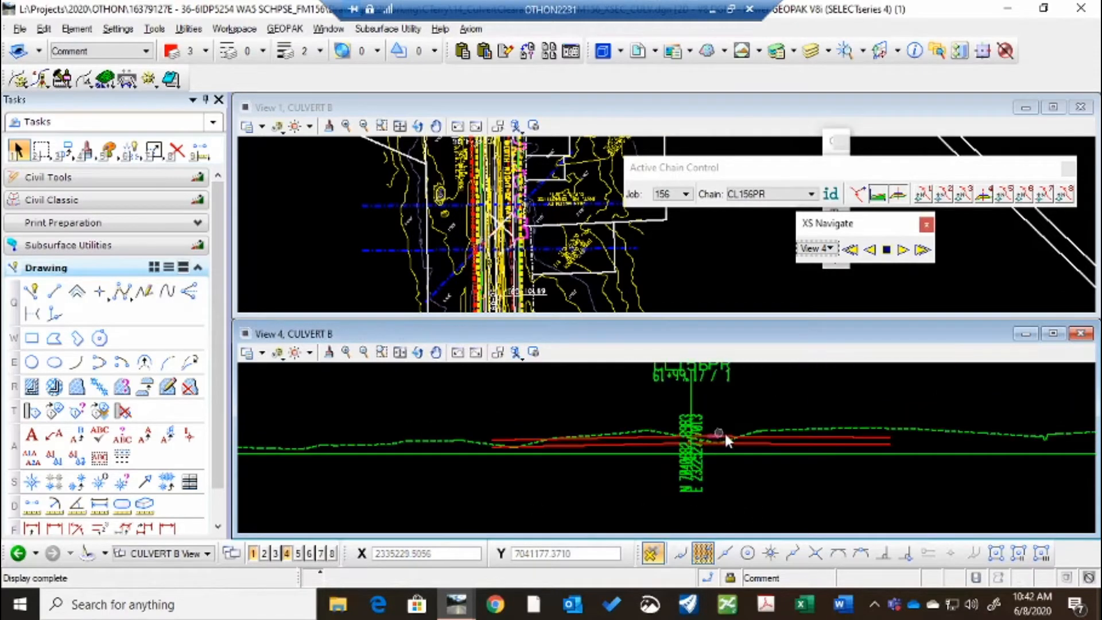
scroll(488, 241, up, 3)
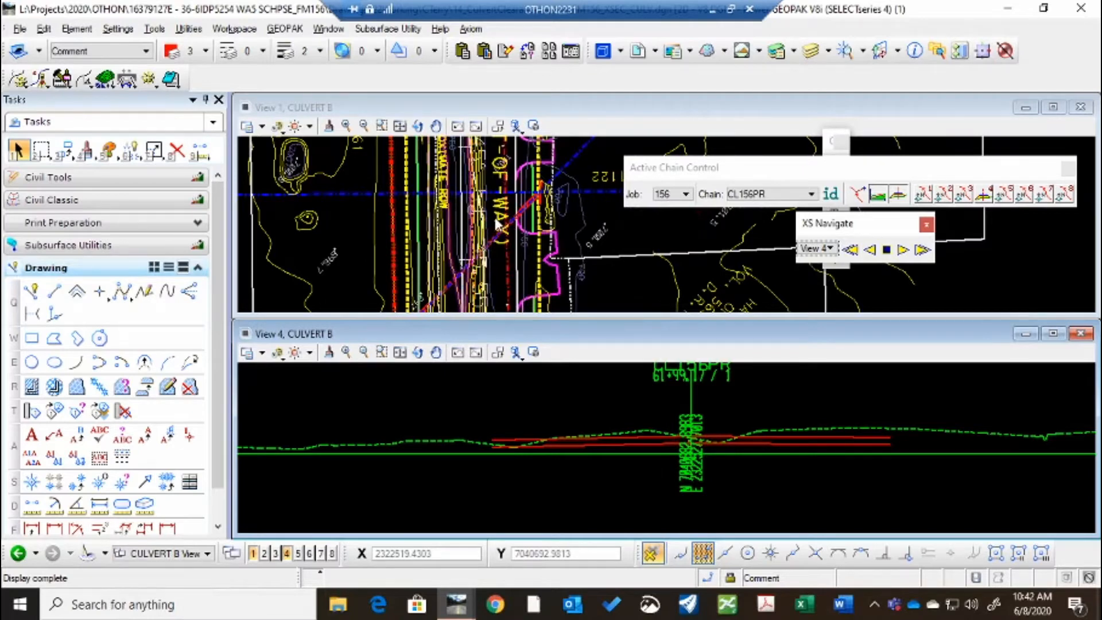
Step: Declutter the plan view by turning off the contour, property, ALIGN_1_BEARING text and Exist_Assumed_CL levels
click(400, 126)
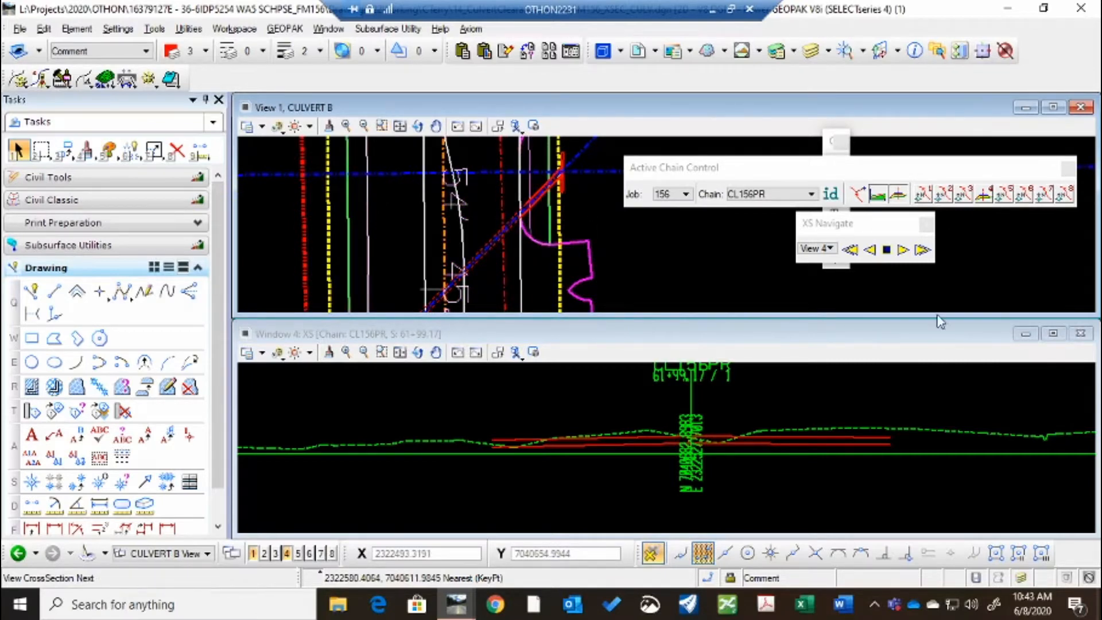
click(454, 206)
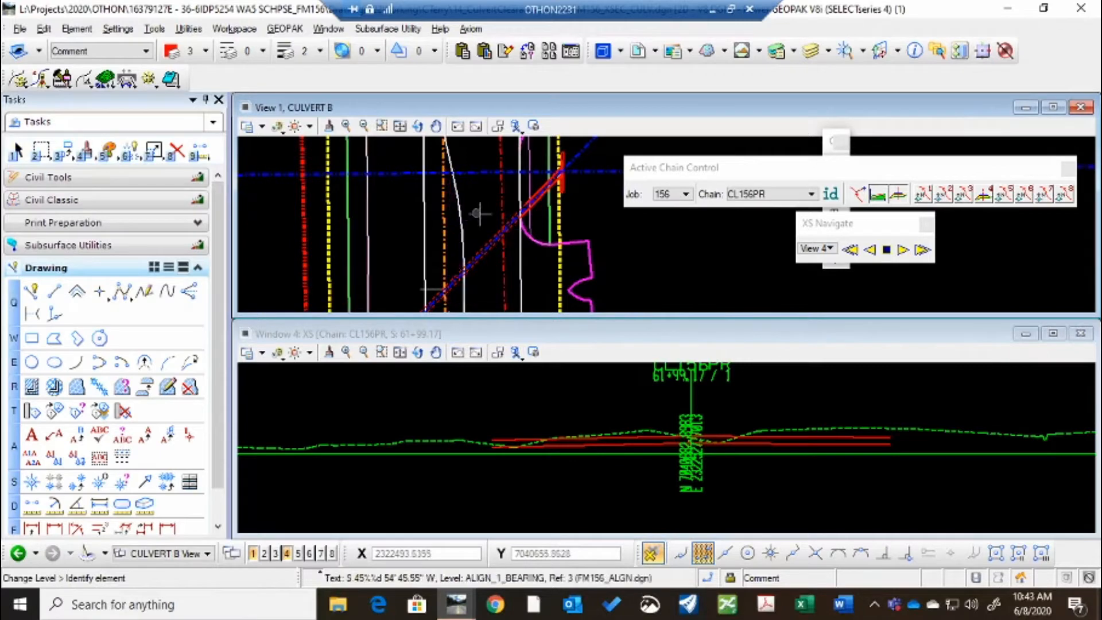
scroll(479, 214, down, 2)
scroll(438, 237, up, 2)
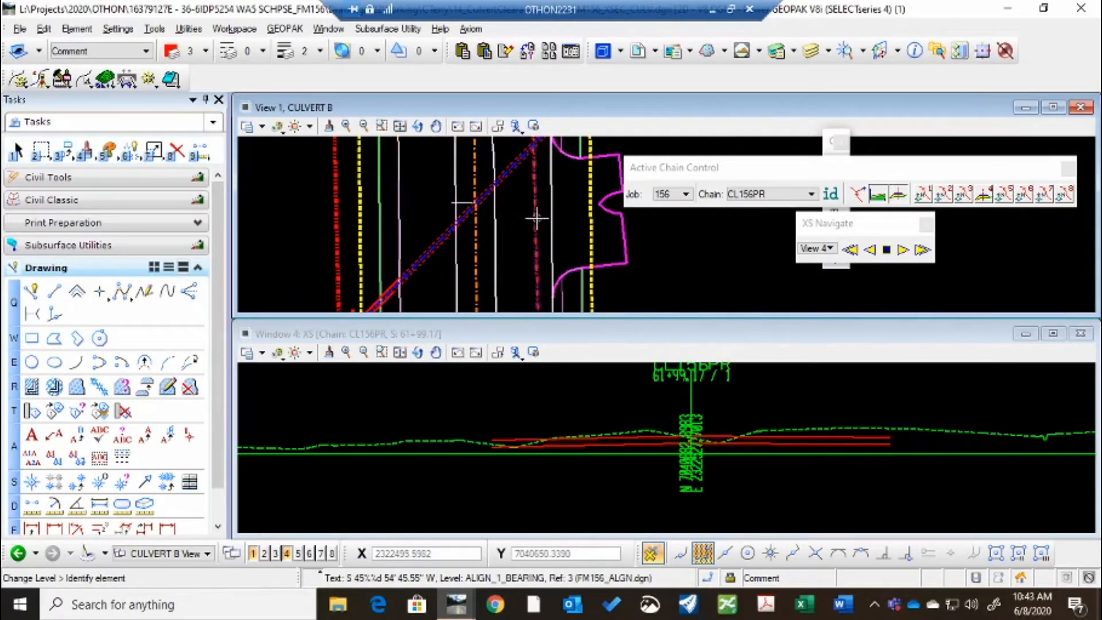
mouse_move(536, 218)
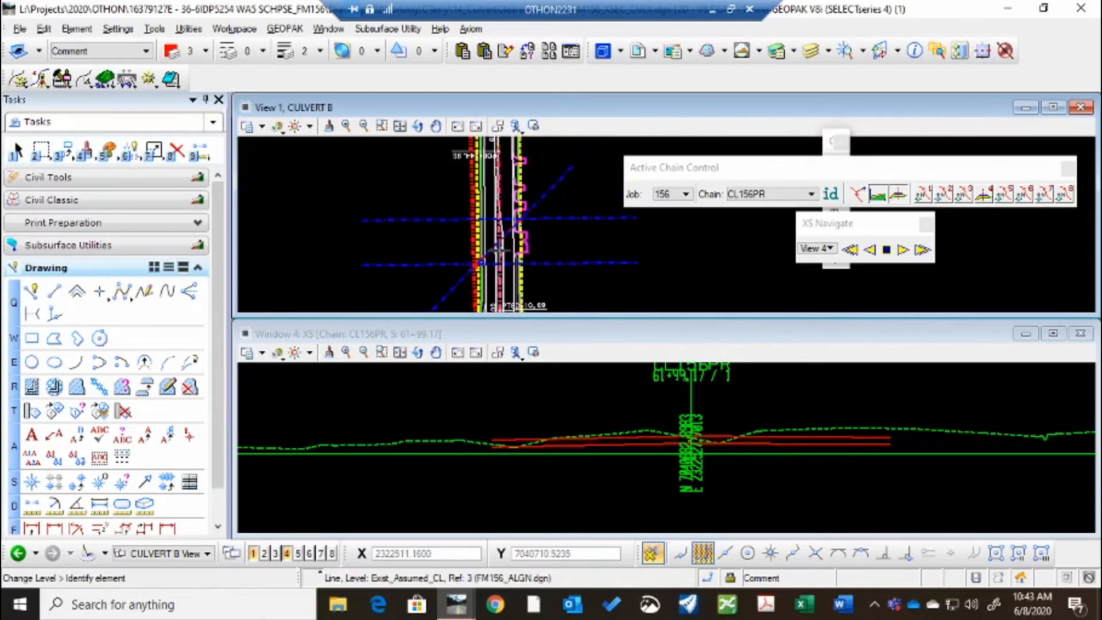
Step: Examine the skewed culvert in the plan view from end to end, including both headwalls and the roadway lines it crosses
scroll(502, 247, down, 3)
scroll(510, 245, up, 3)
scroll(519, 212, up, 3)
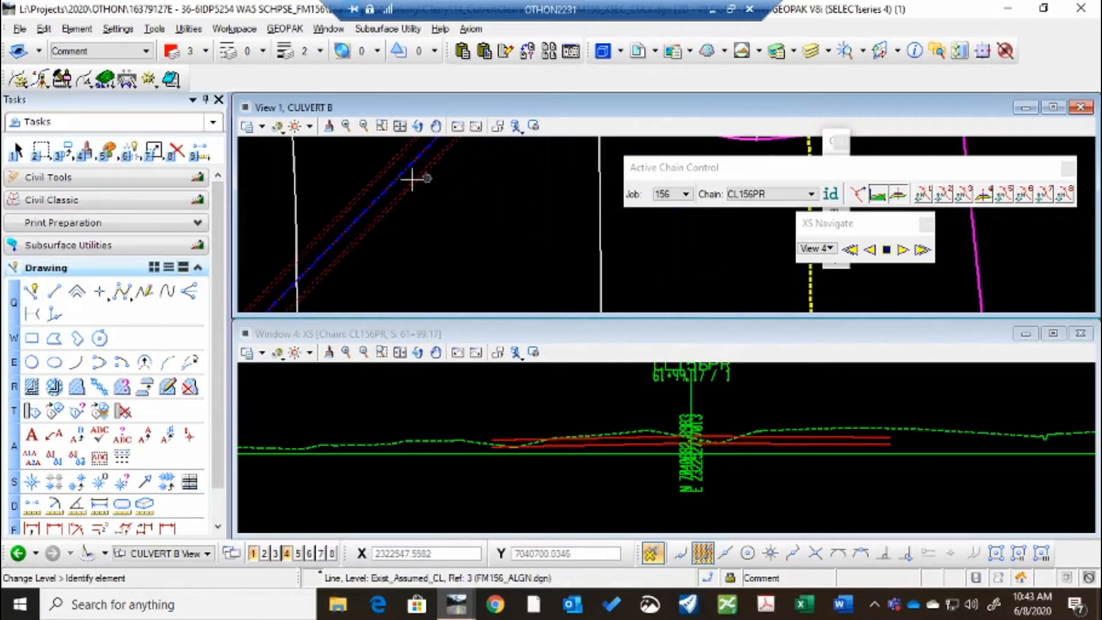
scroll(418, 261, down, 3)
scroll(493, 177, down, 1)
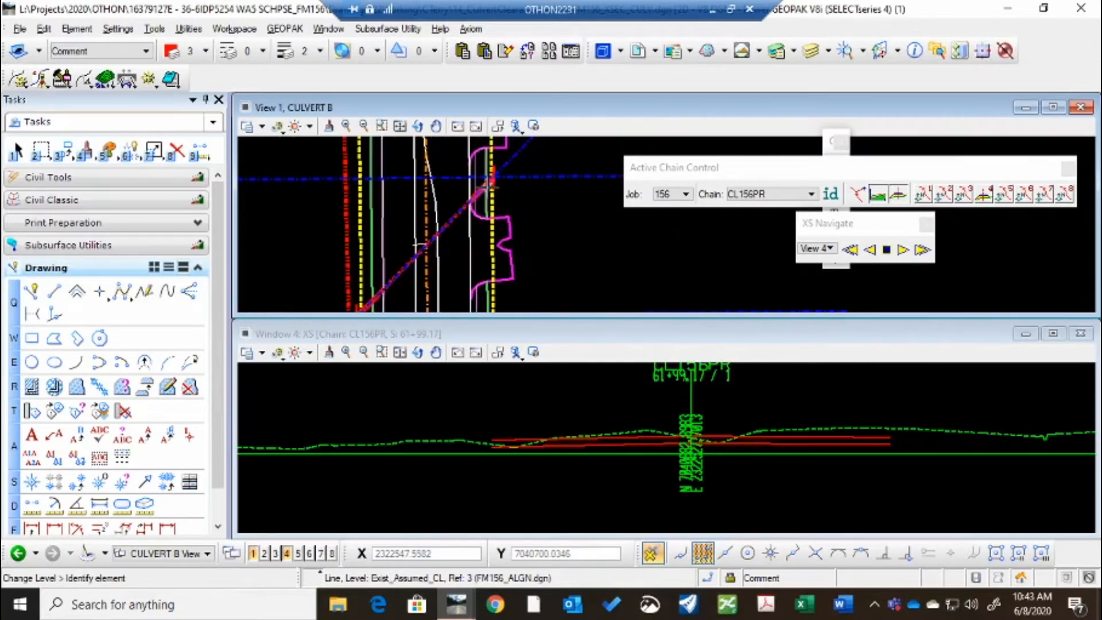
scroll(487, 184, up, 1)
scroll(498, 172, down, 1)
scroll(470, 196, up, 1)
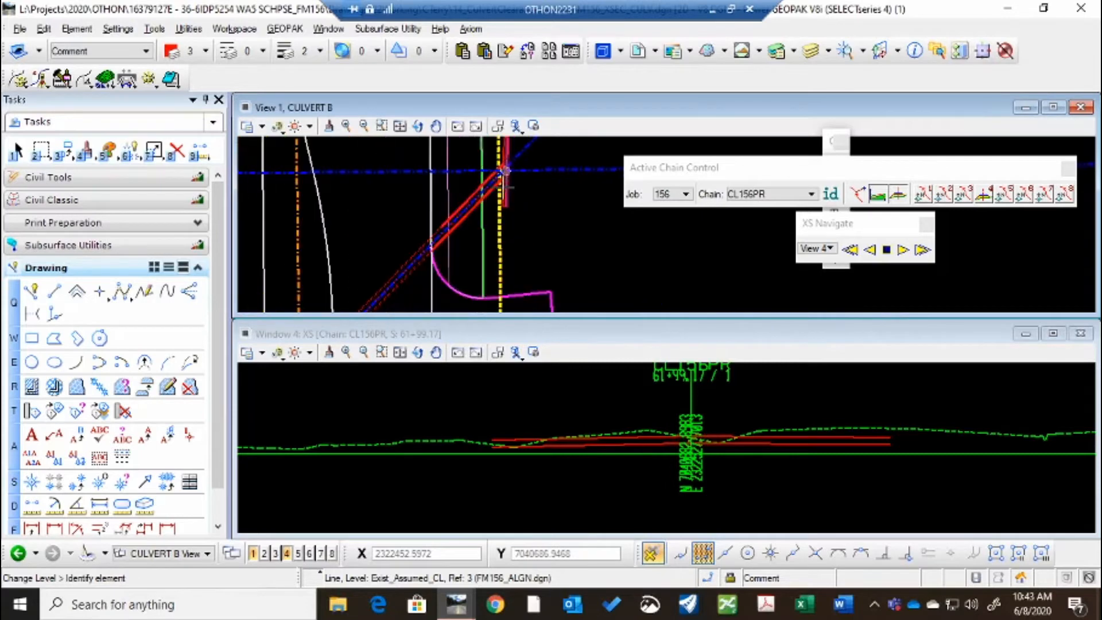
scroll(466, 196, down, 1)
scroll(463, 197, down, 1)
scroll(402, 287, up, 2)
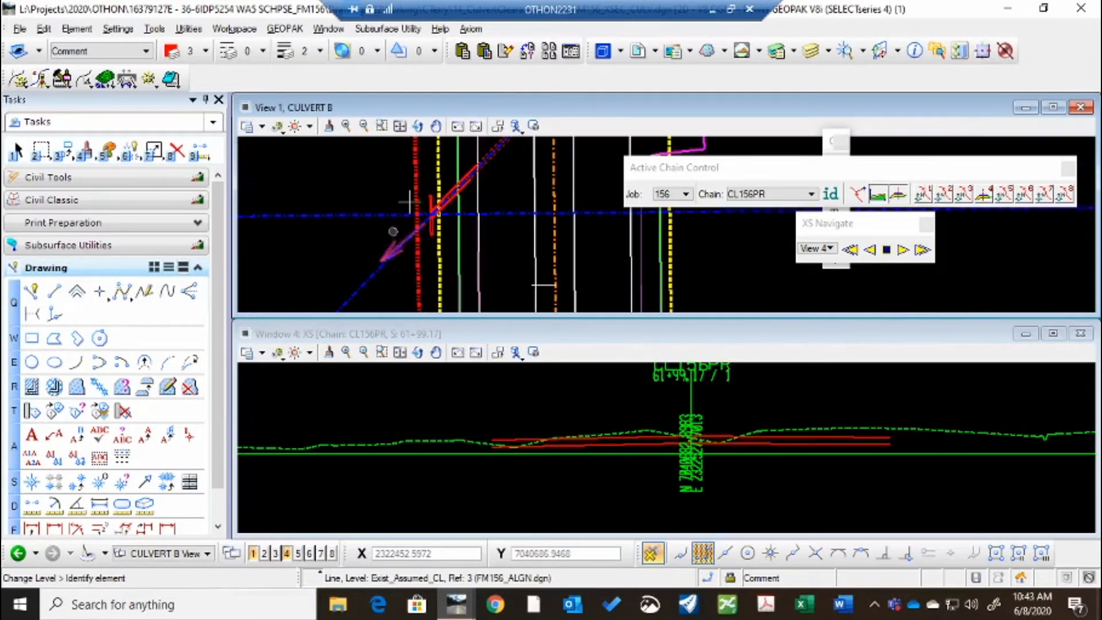
scroll(450, 202, up, 1)
scroll(404, 254, down, 2)
scroll(476, 224, up, 1)
scroll(534, 167, up, 1)
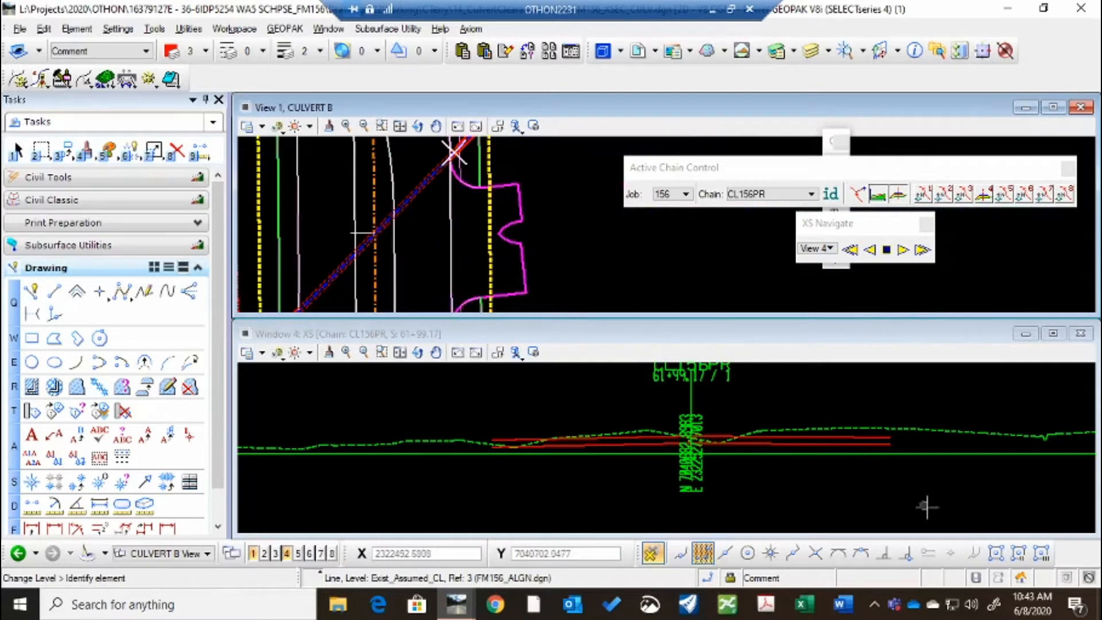
Step: Check both ends of the red culvert in the 61+99.17 cross section against their linked positions in the plan view
click(885, 450)
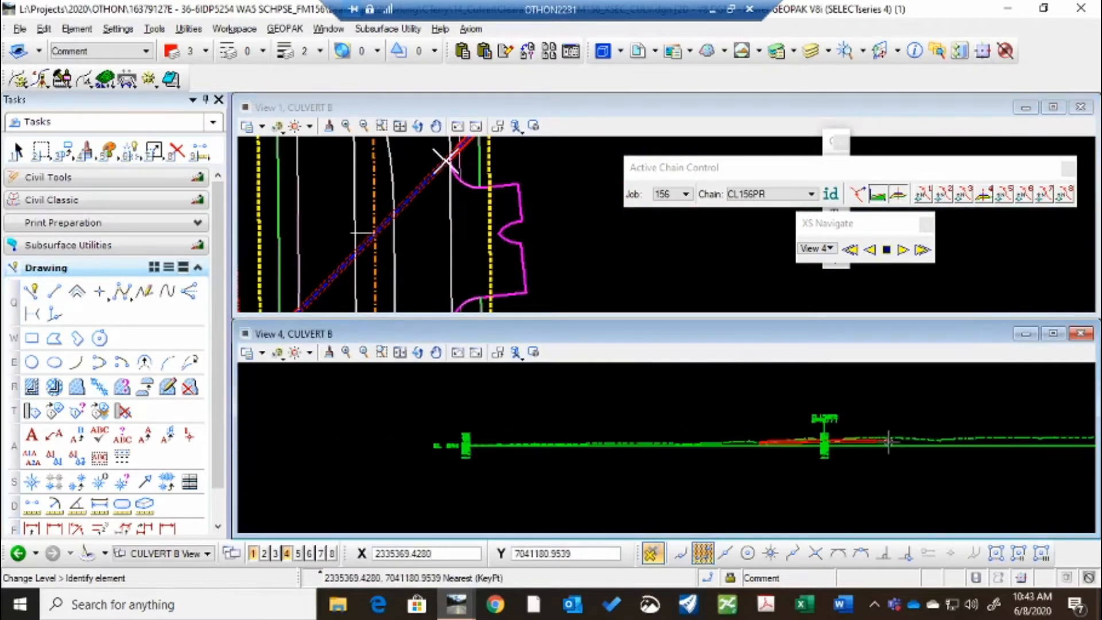
scroll(325, 267, down, 2)
scroll(325, 267, up, 3)
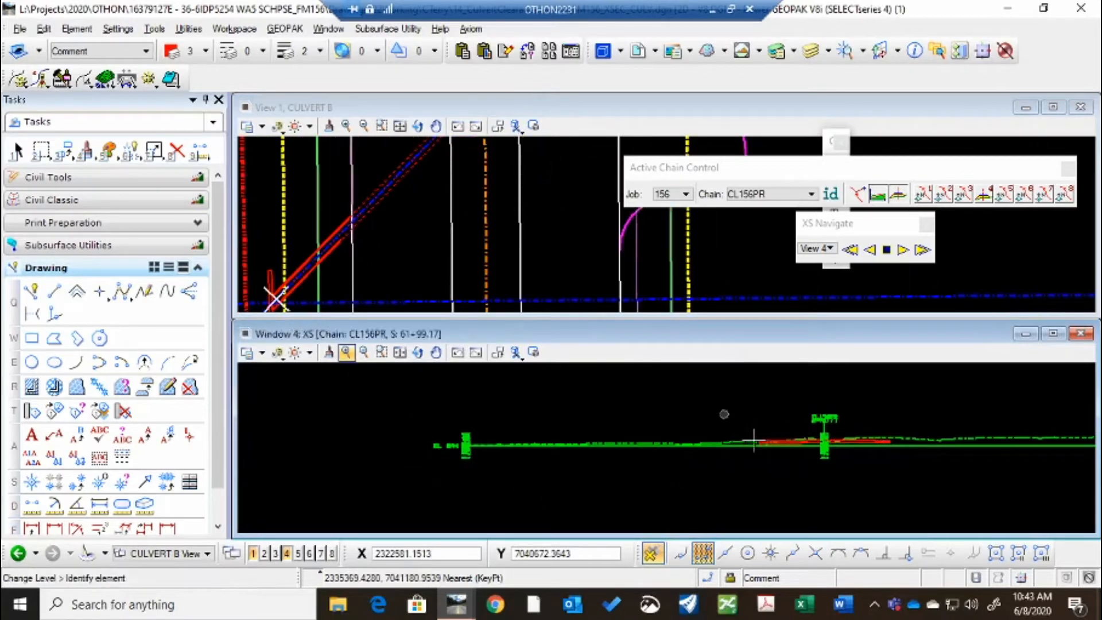
scroll(724, 414, up, 3)
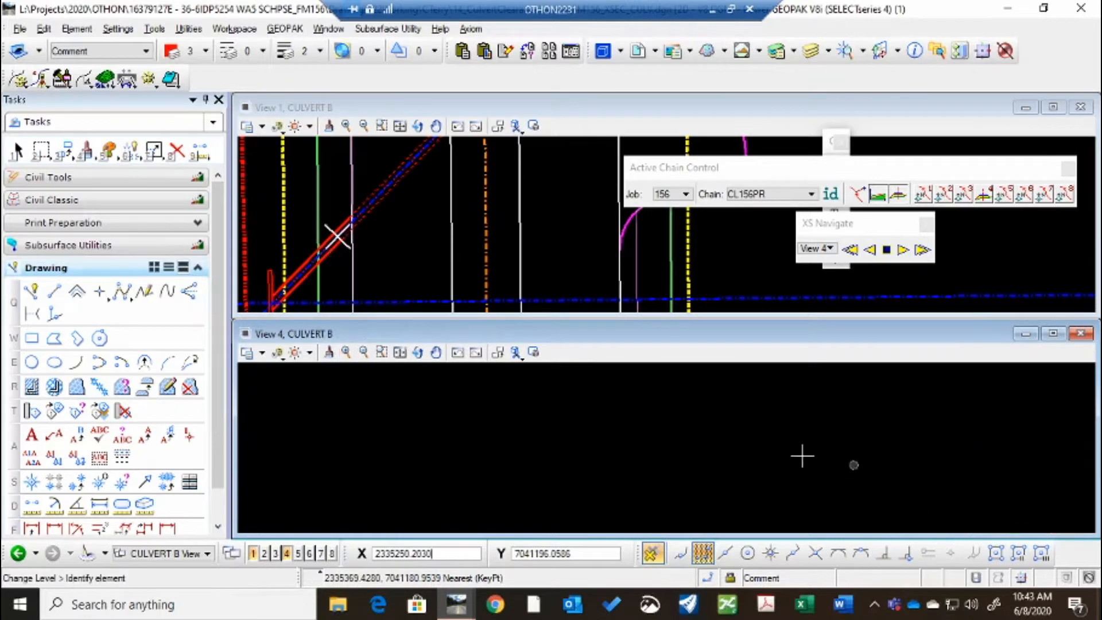
scroll(806, 461, down, 1)
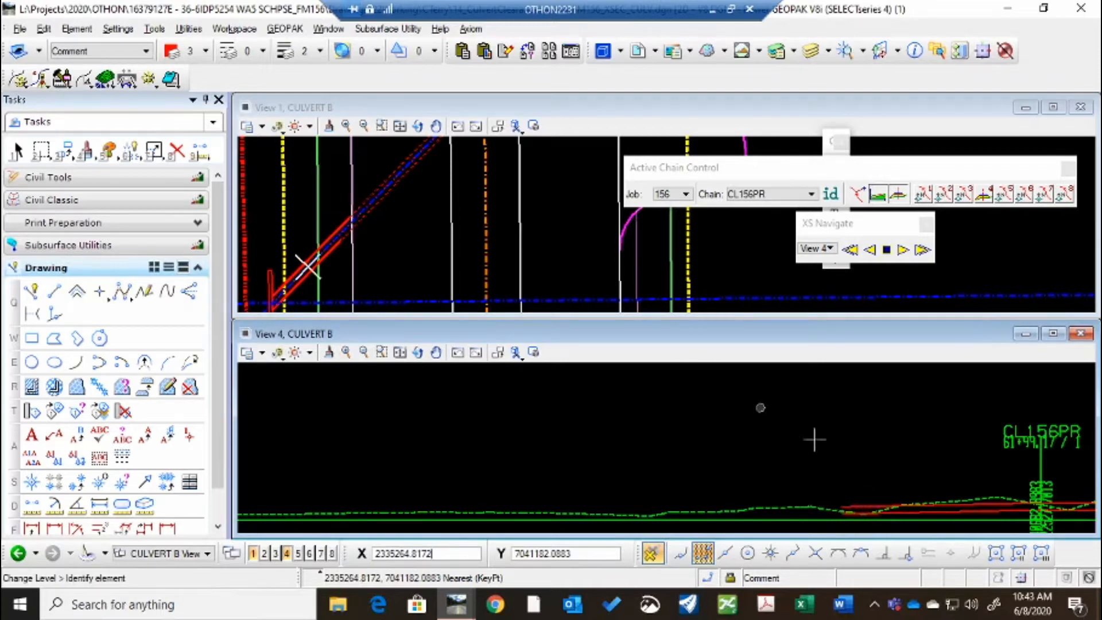
scroll(832, 488, up, 2)
scroll(714, 396, down, 3)
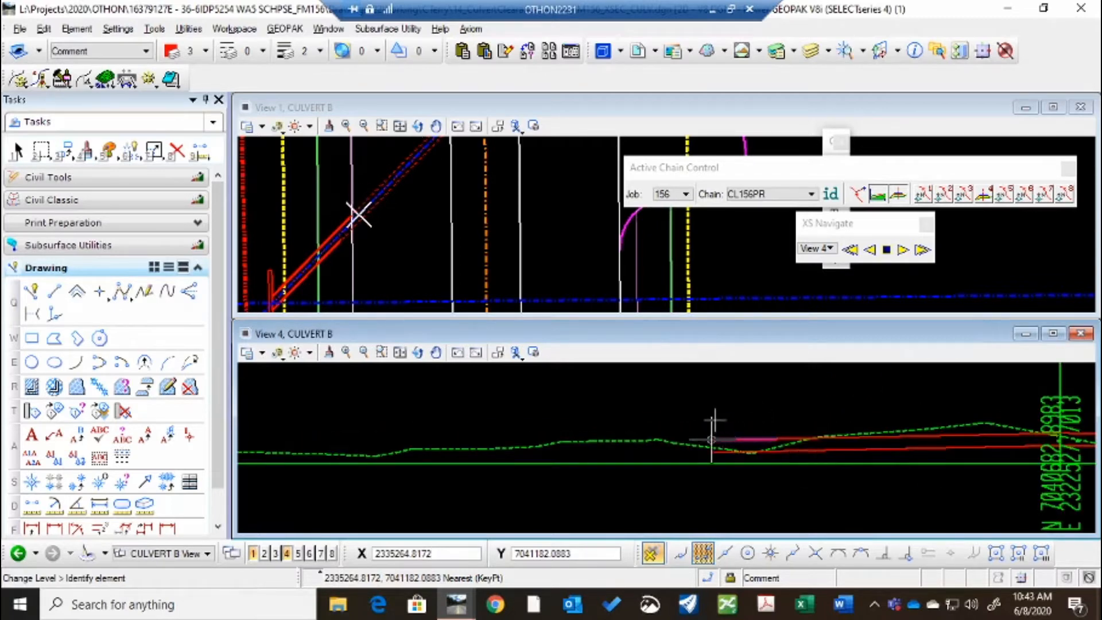
scroll(643, 398, down, 3)
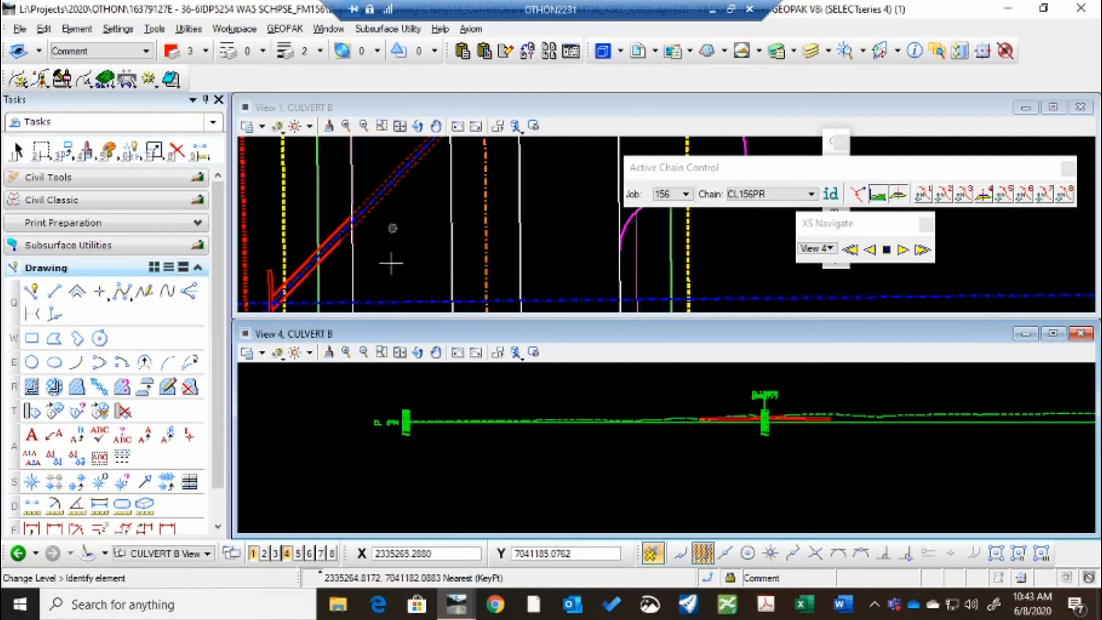
Step: Inspect the culvert's upper headwall and its crossing of the roadway edges and driveways in the plan view
scroll(361, 268, down, 3)
scroll(417, 192, up, 1)
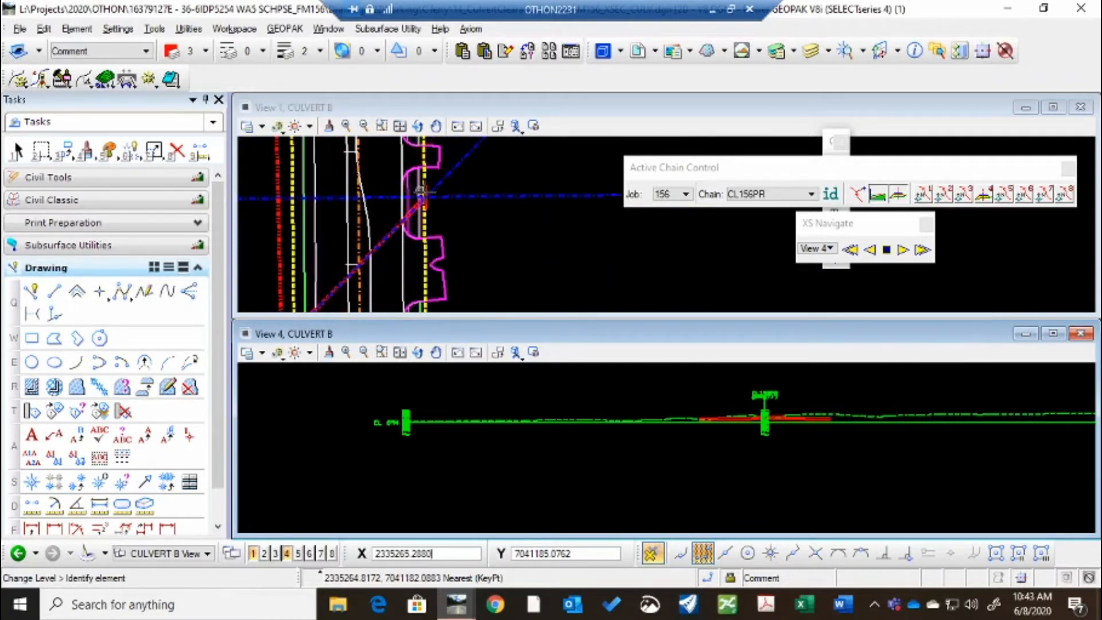
scroll(421, 193, up, 2)
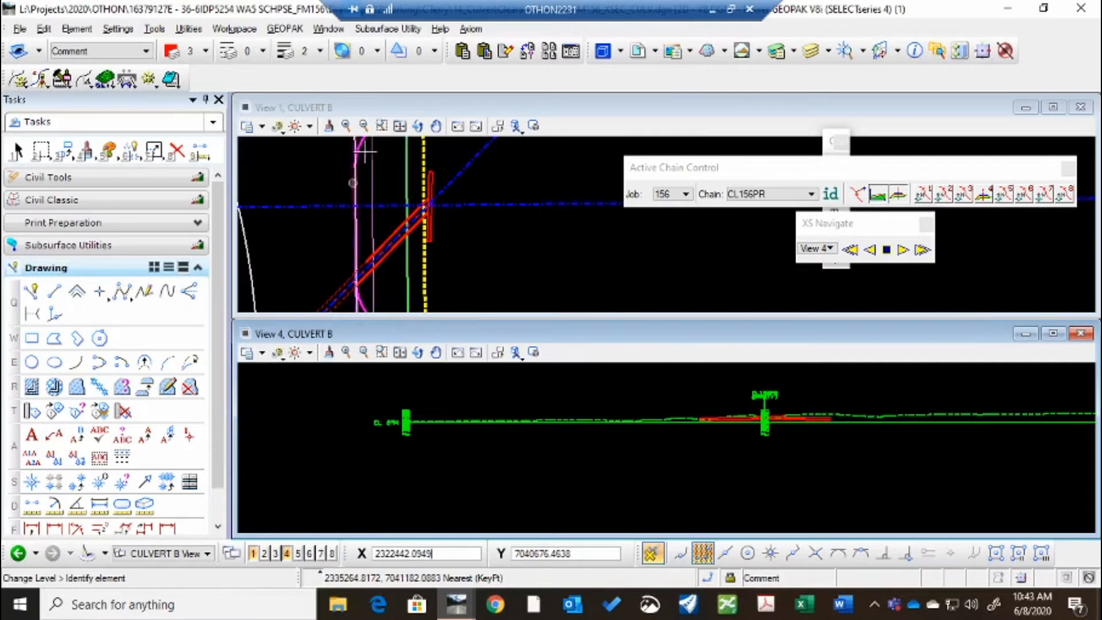
scroll(693, 430, down, 4)
scroll(373, 212, down, 3)
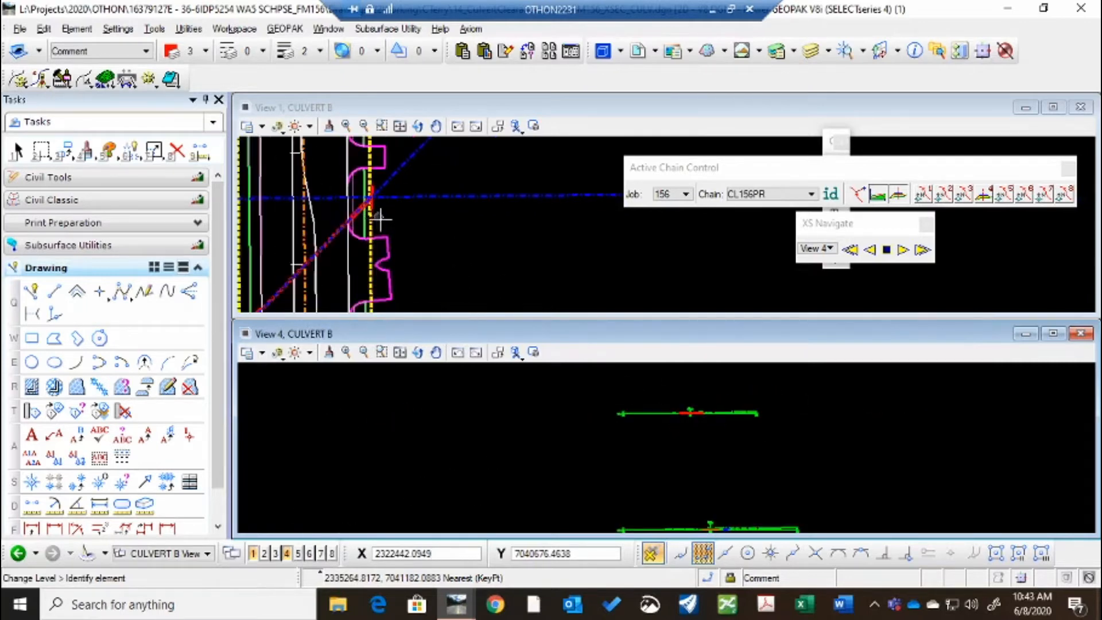
scroll(333, 244, up, 2)
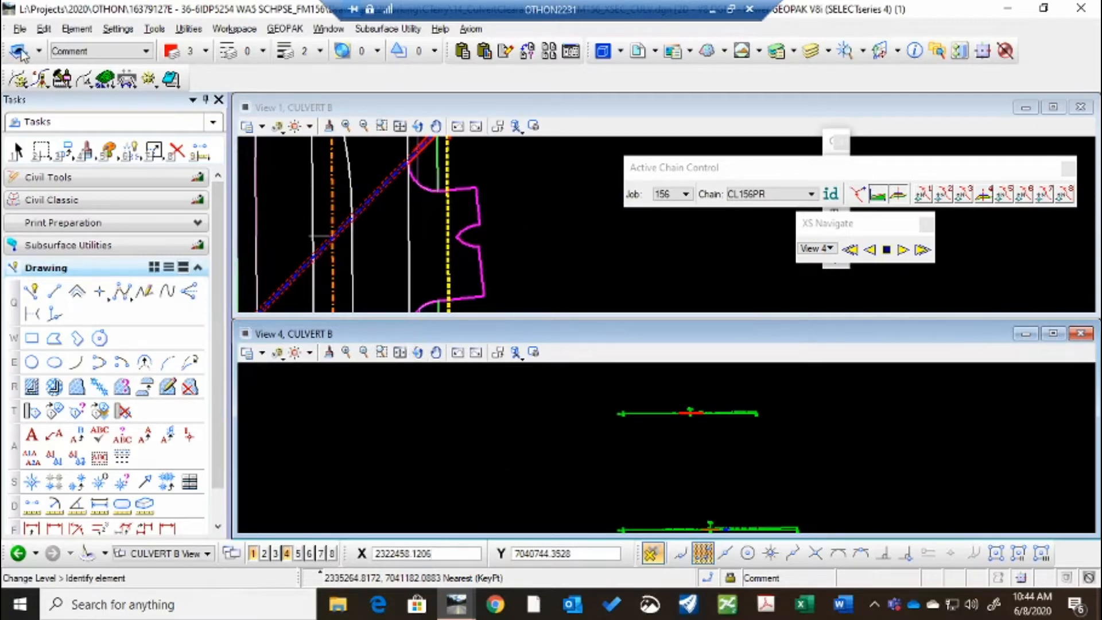
Step: Link View 4 back to the CL156PR cross sections and start cross-section navigation for that view
right_click(987, 195)
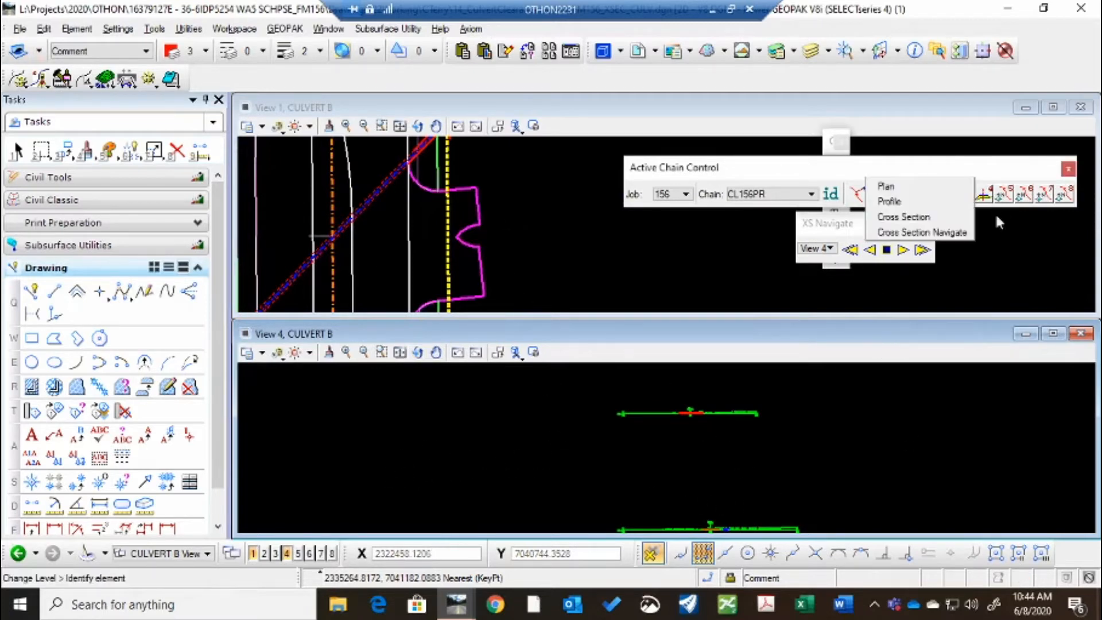
click(932, 216)
right_click(982, 195)
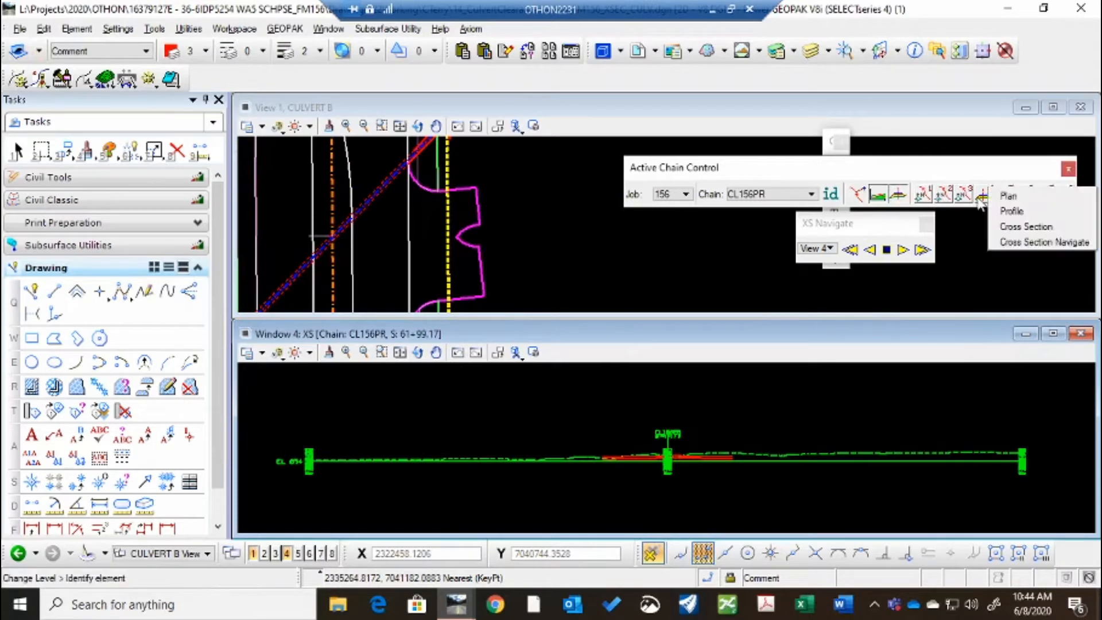
click(1012, 243)
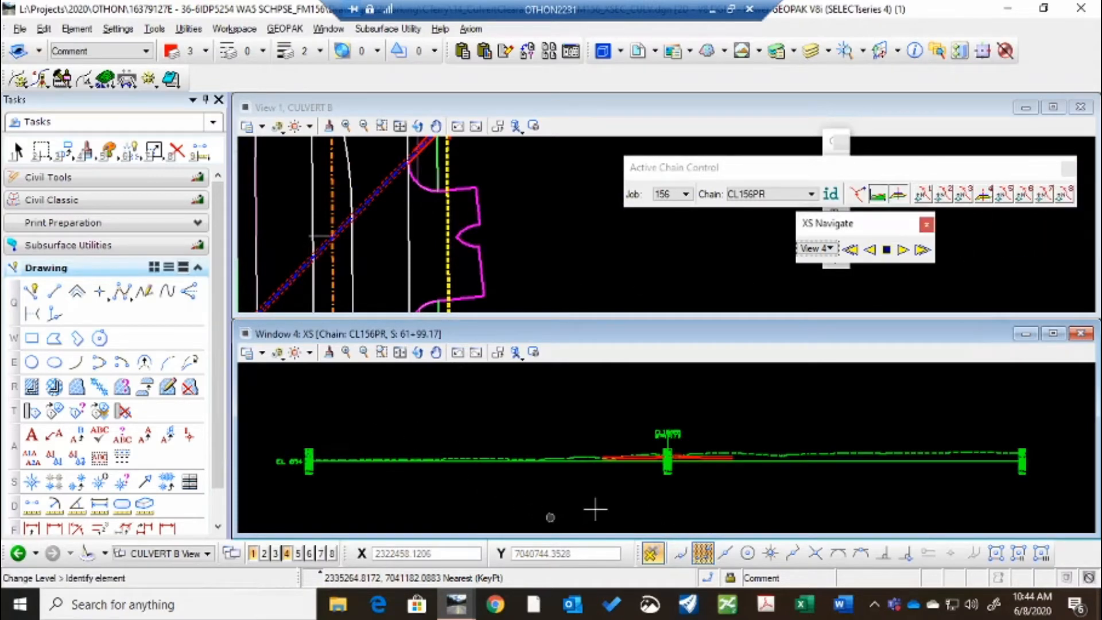
click(722, 497)
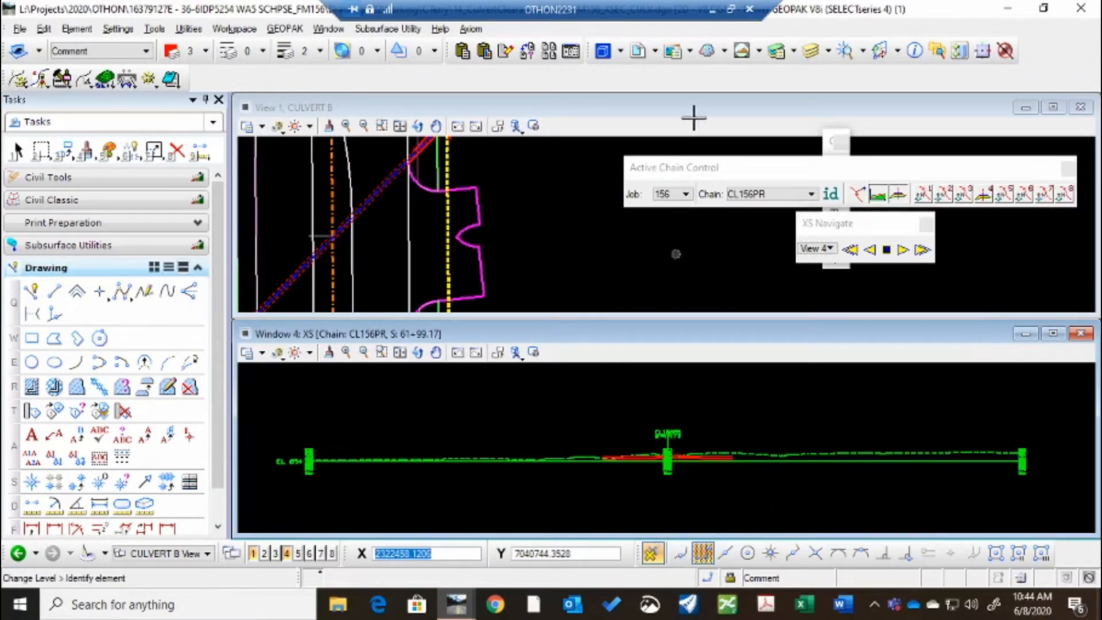
Step: Switch to the SketchUp roadway and culvert model and examine its section planes and headwalls from isometric, low and overhead angles
click(712, 12)
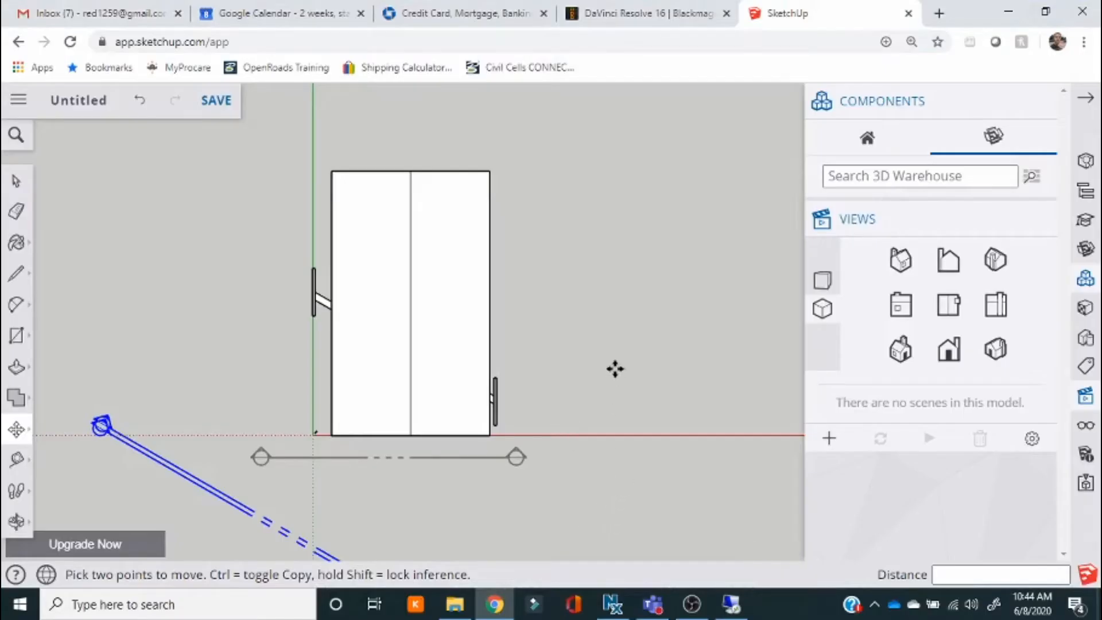
click(996, 348)
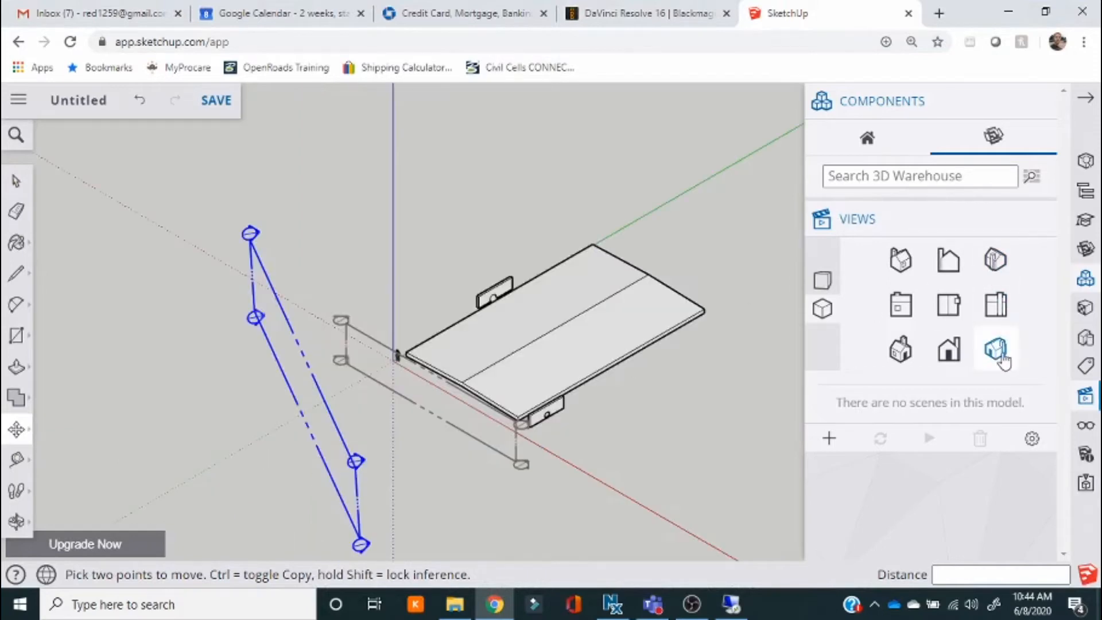
scroll(560, 433, up, 1)
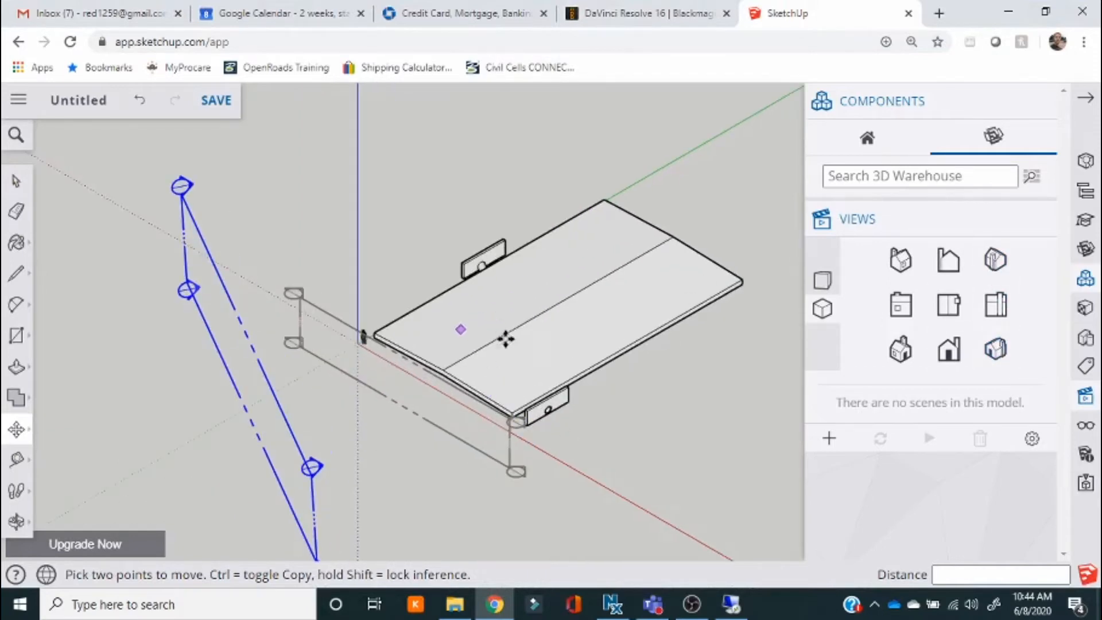
scroll(566, 433, up, 2)
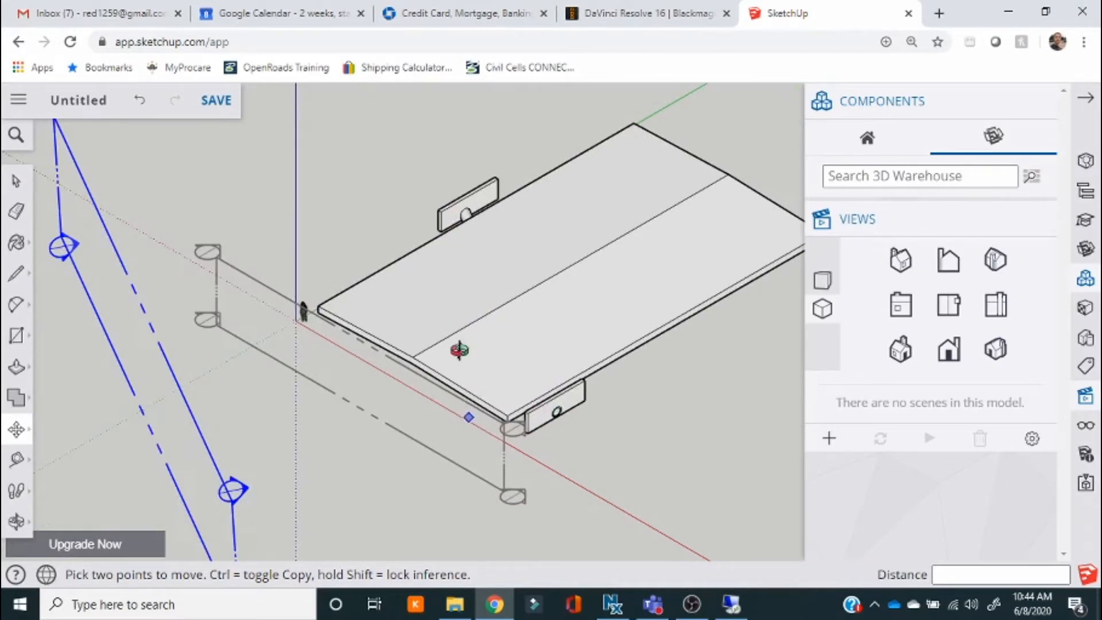
middle_drag(459, 349, 666, 234)
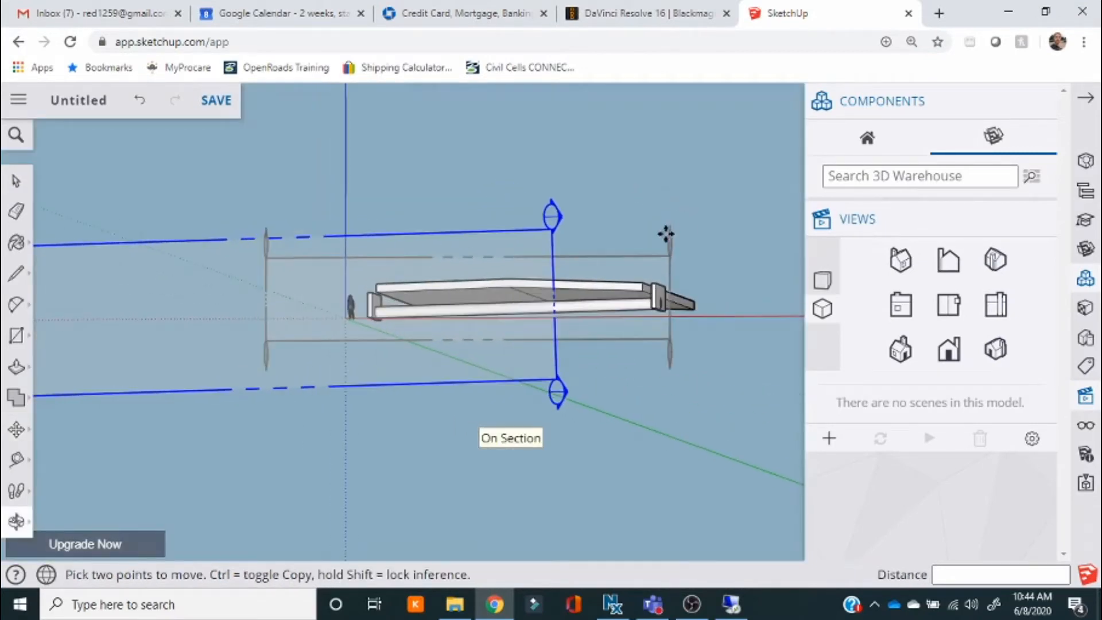
middle_drag(406, 337, 368, 323)
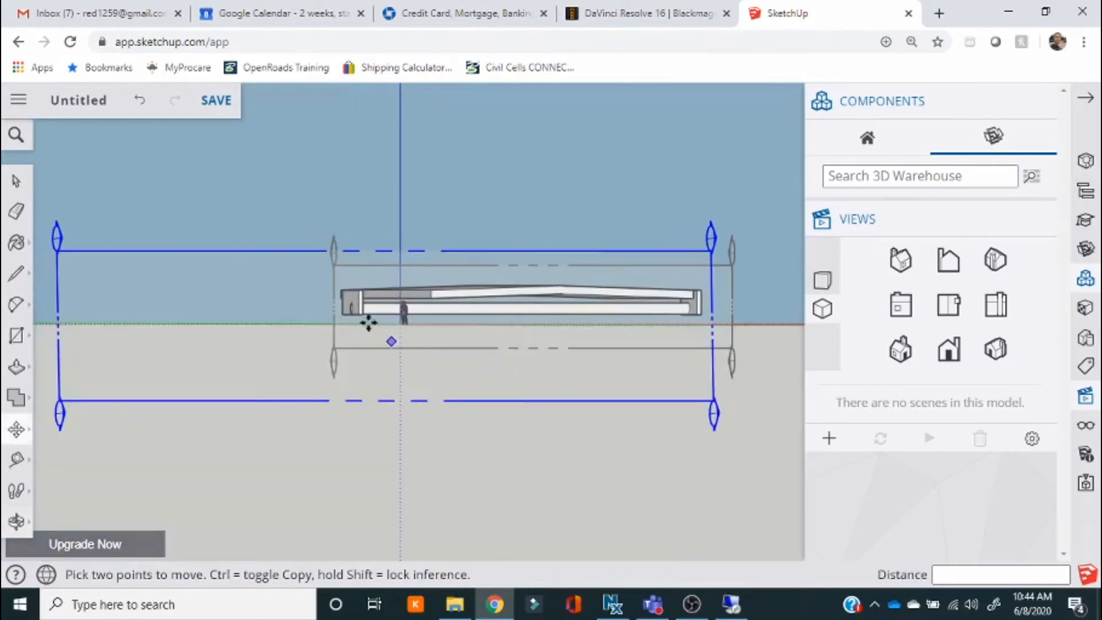
middle_drag(563, 369, 700, 344)
key(m)
middle_drag(537, 288, 577, 265)
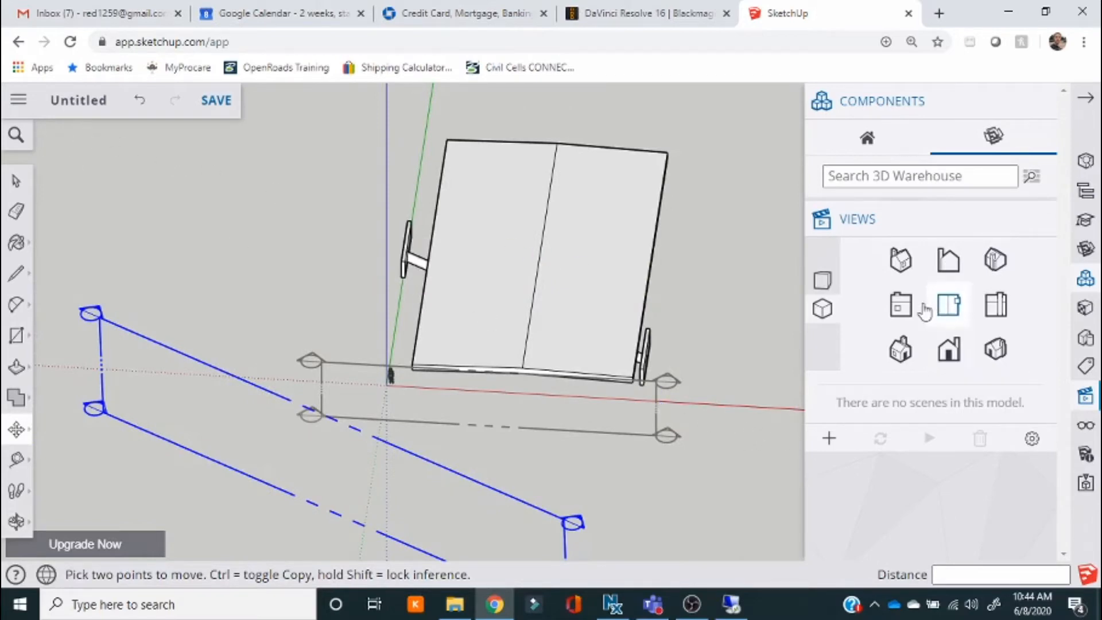
Step: Move the skewed section plane about 82' 10" into the roadway so it cuts along the culvert
click(14, 179)
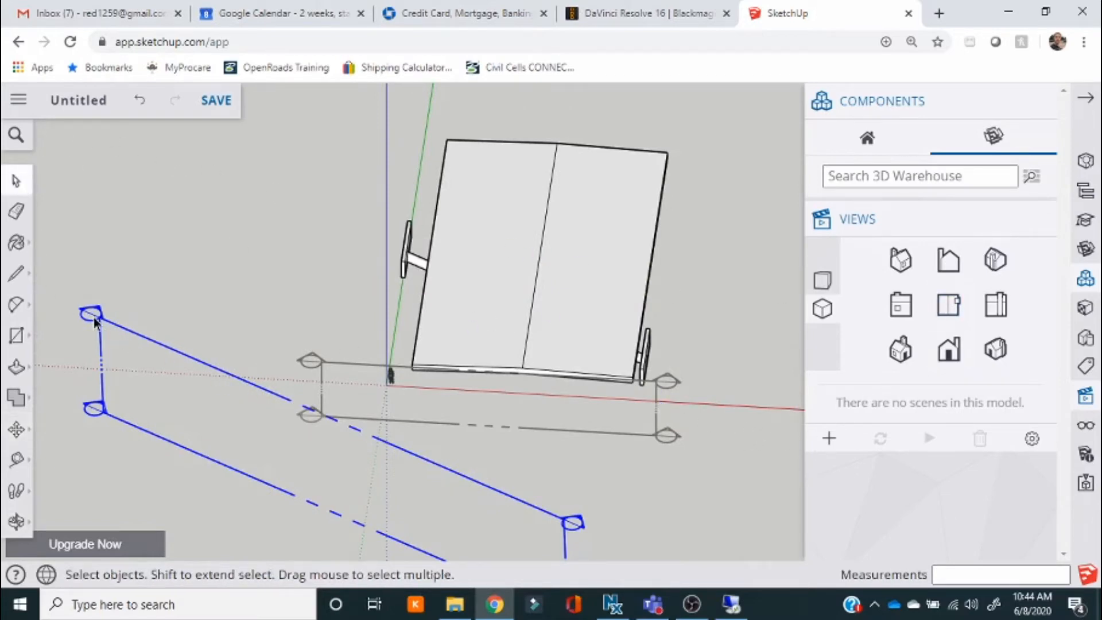
key(m)
click(111, 322)
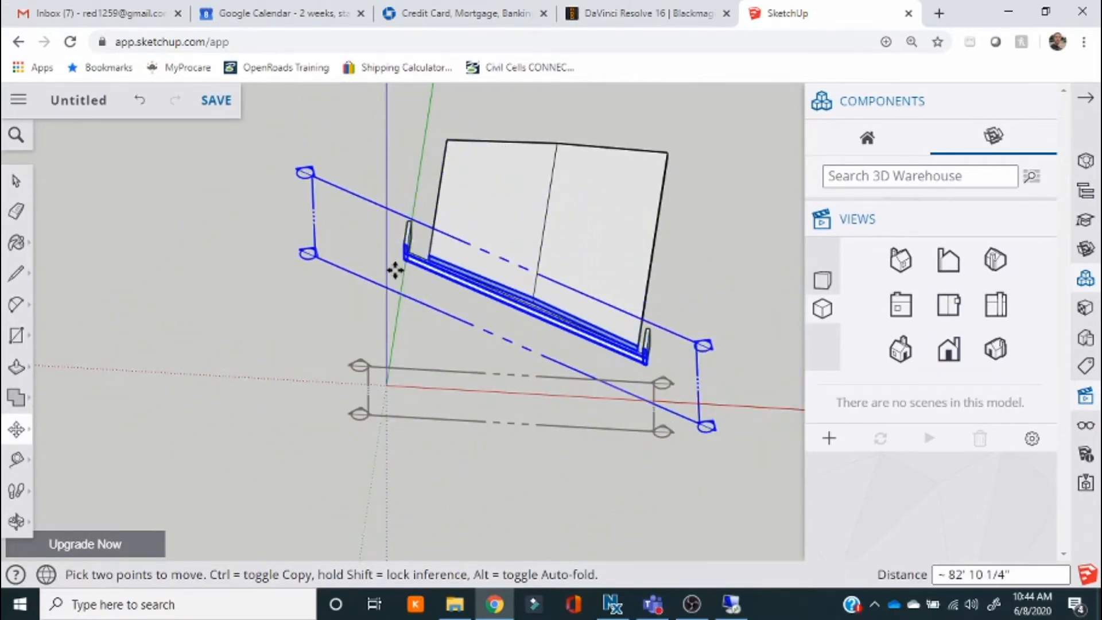
click(395, 269)
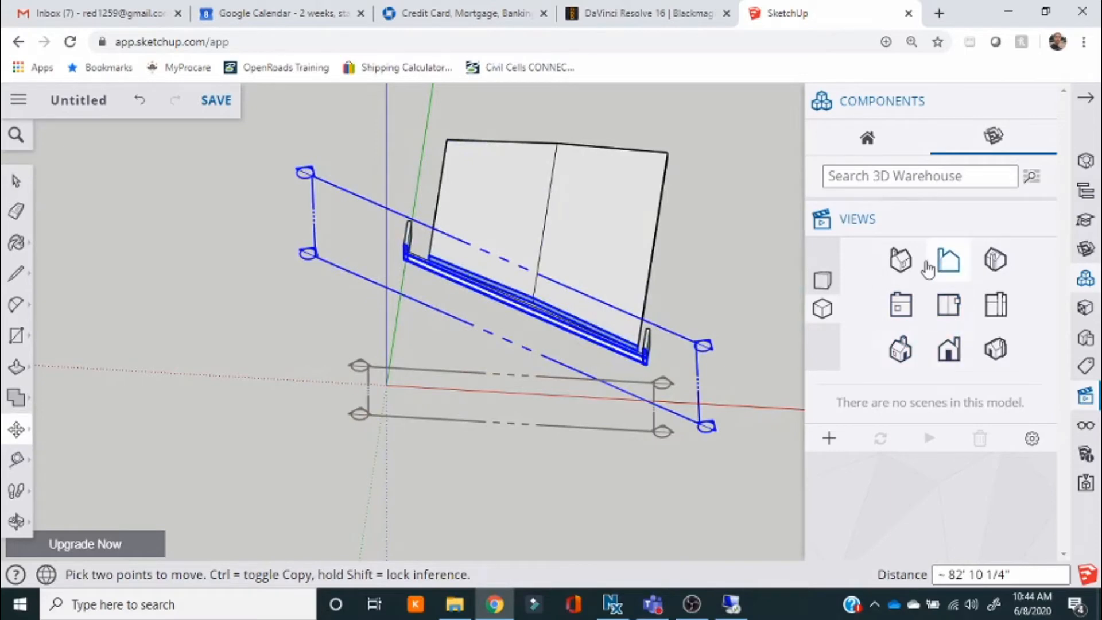
Step: Align the view to the skewed section plane and examine the full-length culvert cut between the headwalls
right_click(503, 327)
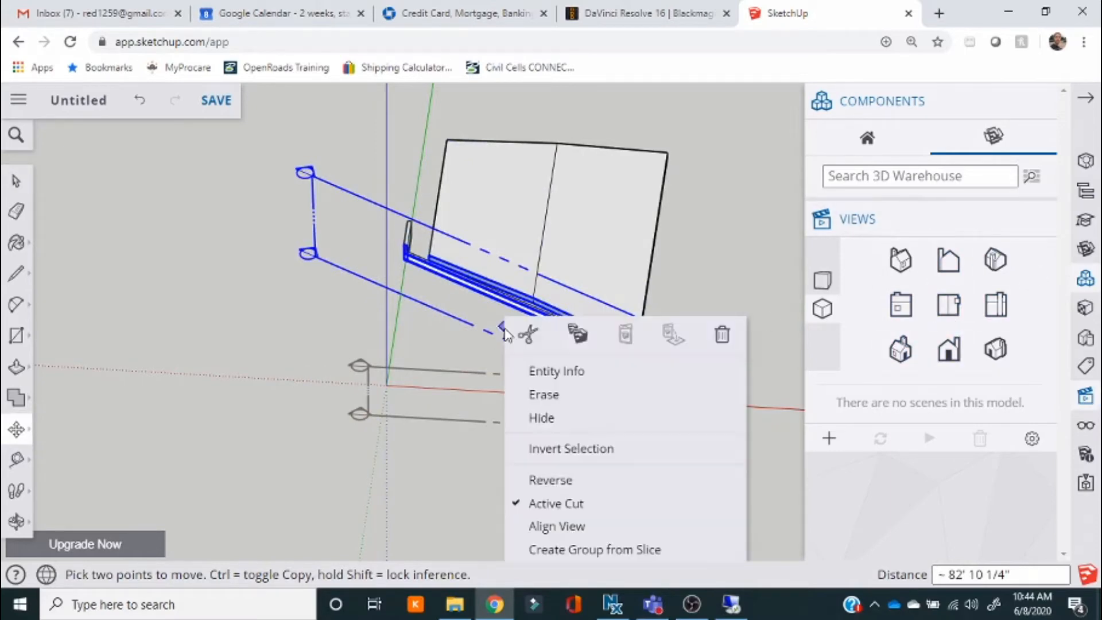
click(555, 525)
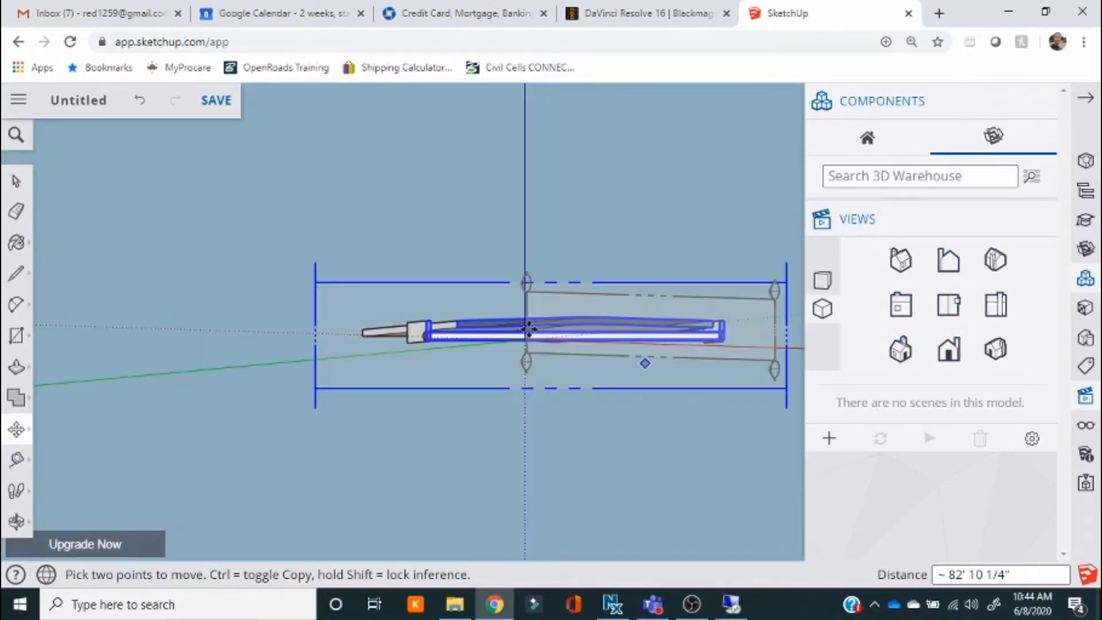
scroll(519, 305, up, 3)
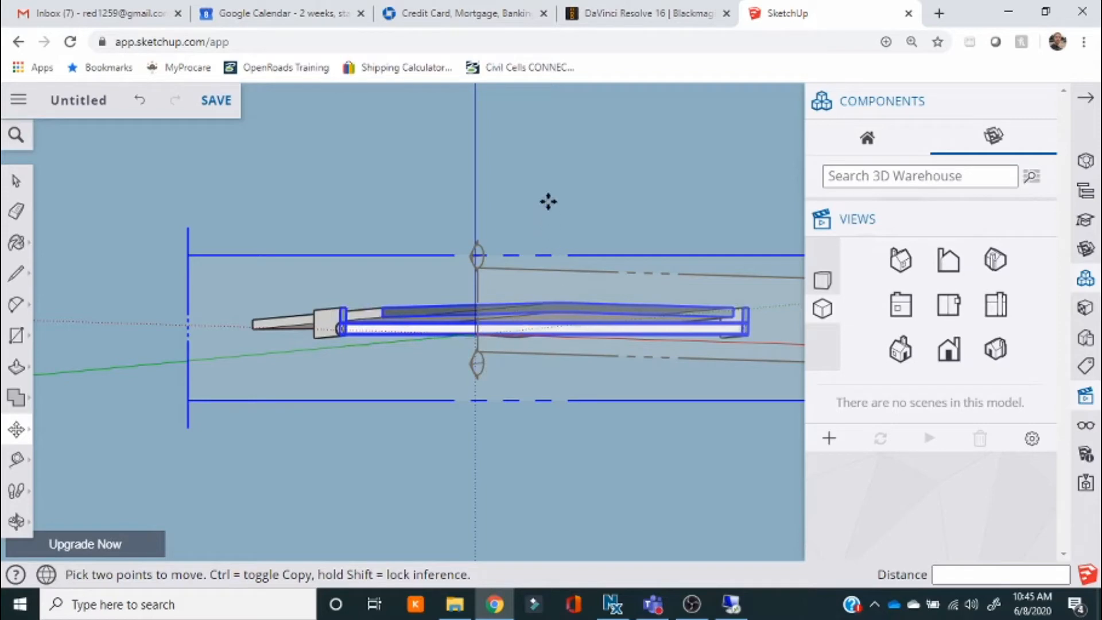
scroll(548, 196, down, 2)
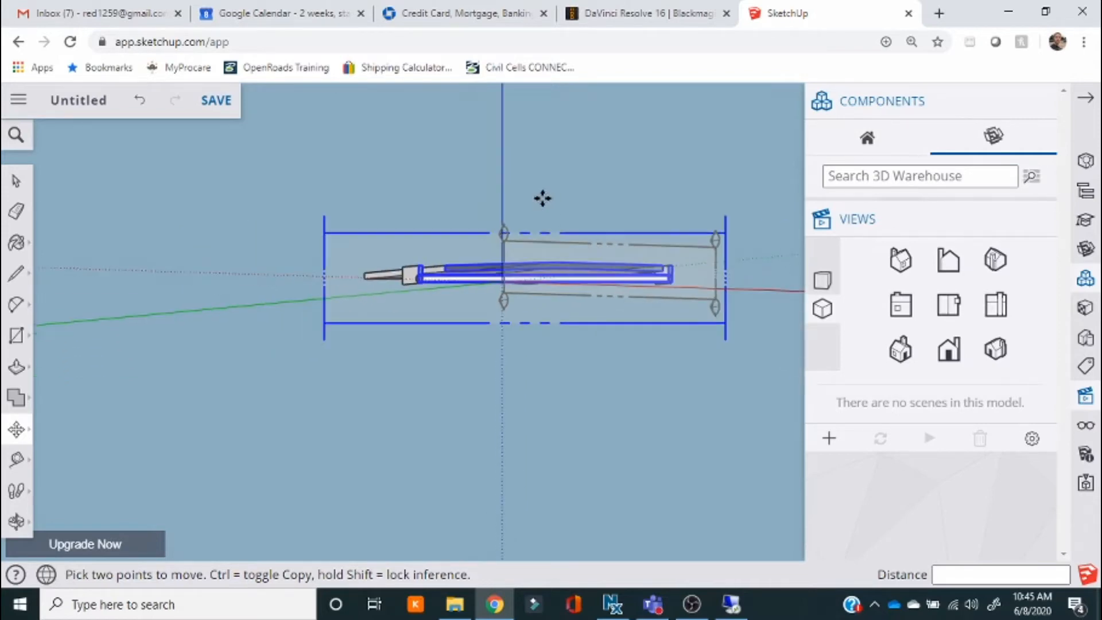
middle_drag(605, 188, 514, 337)
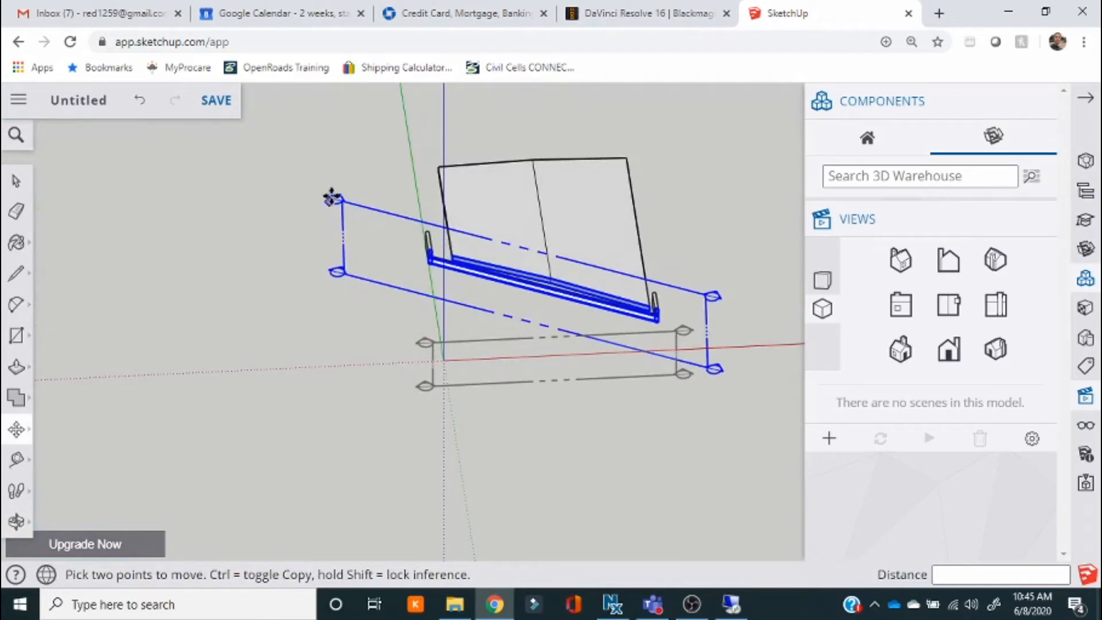
Step: Move the skewed section plane about 72' 4" back out in front of the roadway, clear of the culvert
click(331, 197)
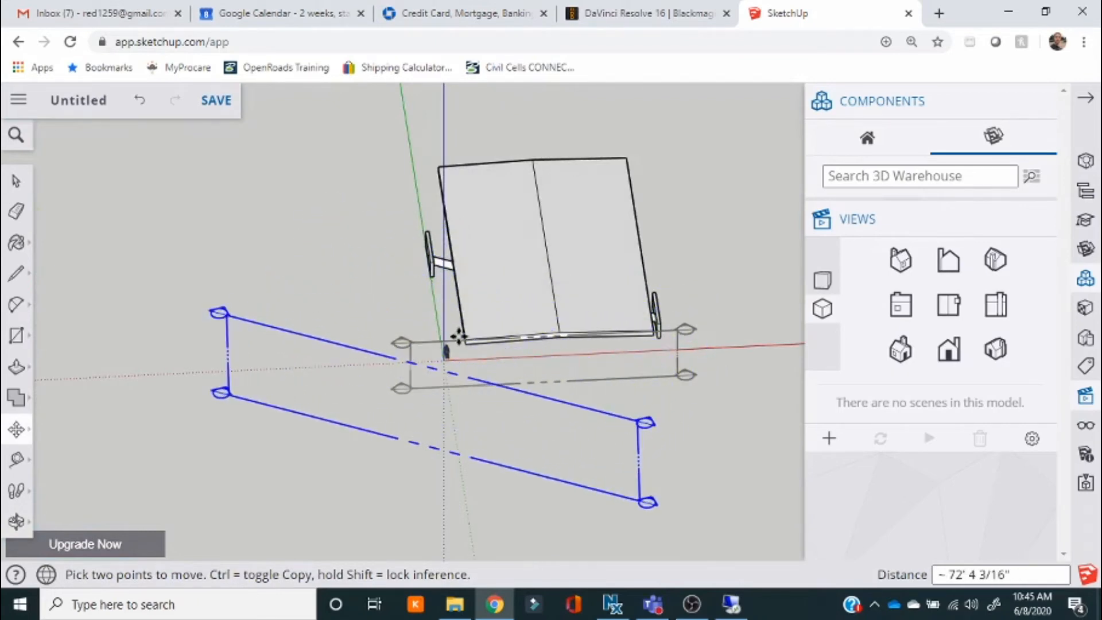
click(632, 380)
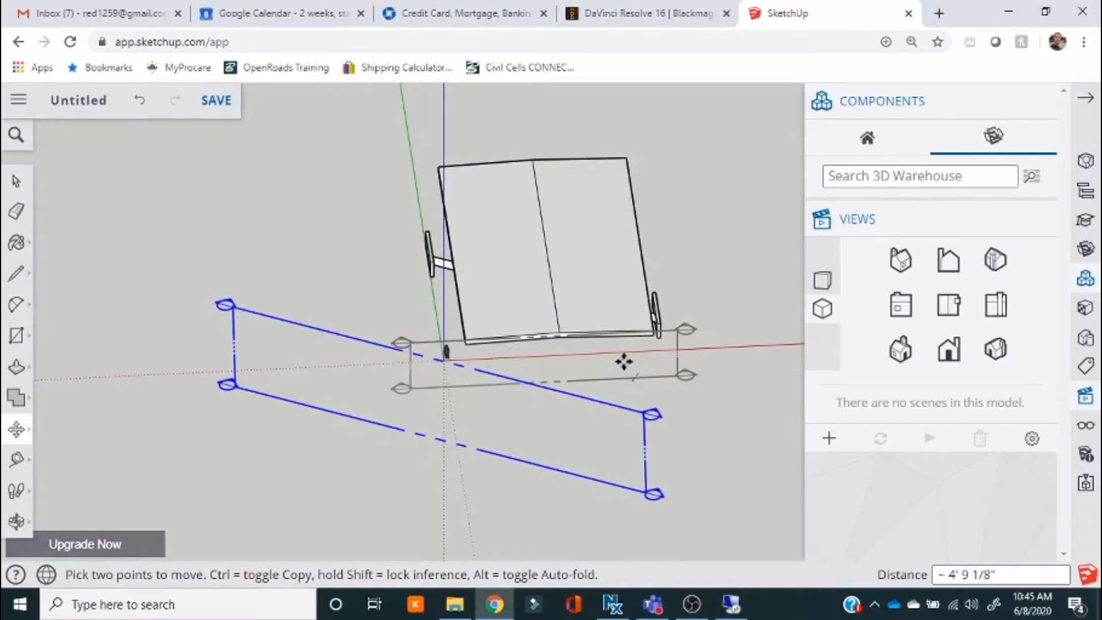
right_click(610, 365)
right_click(432, 234)
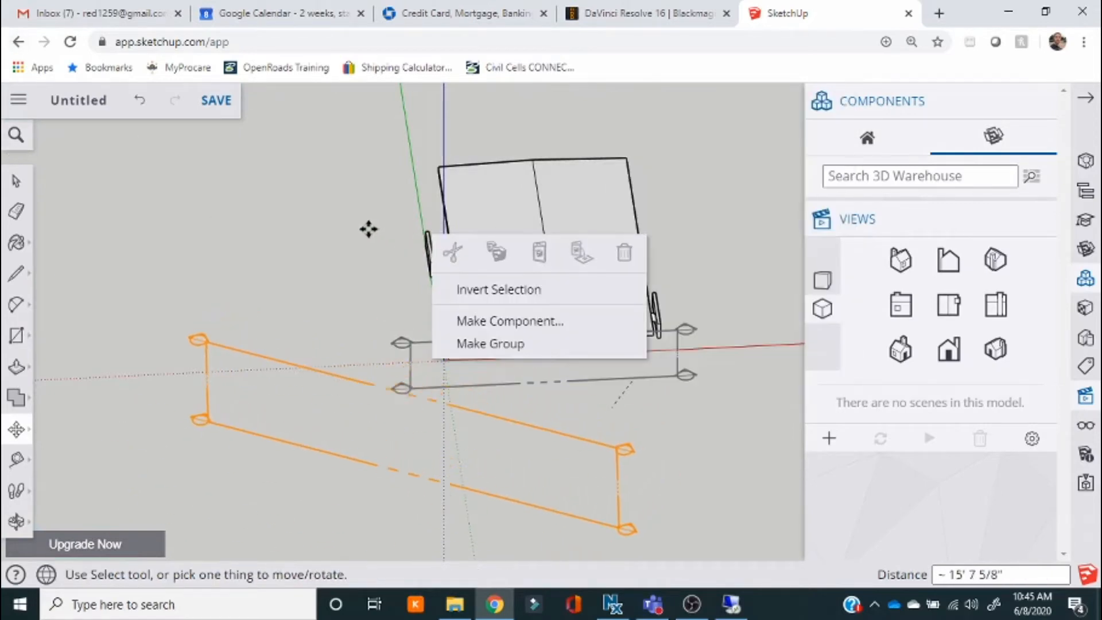
click(370, 229)
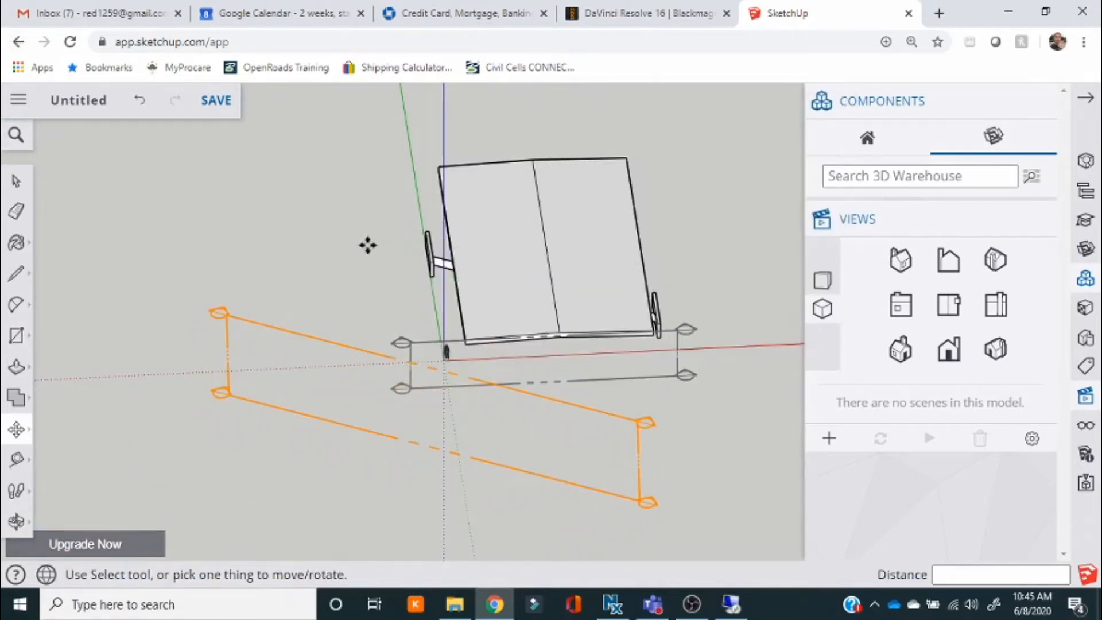
Step: Move the section plane perpendicular to the roadway forward to the near headwall and make it the active cut
key(space)
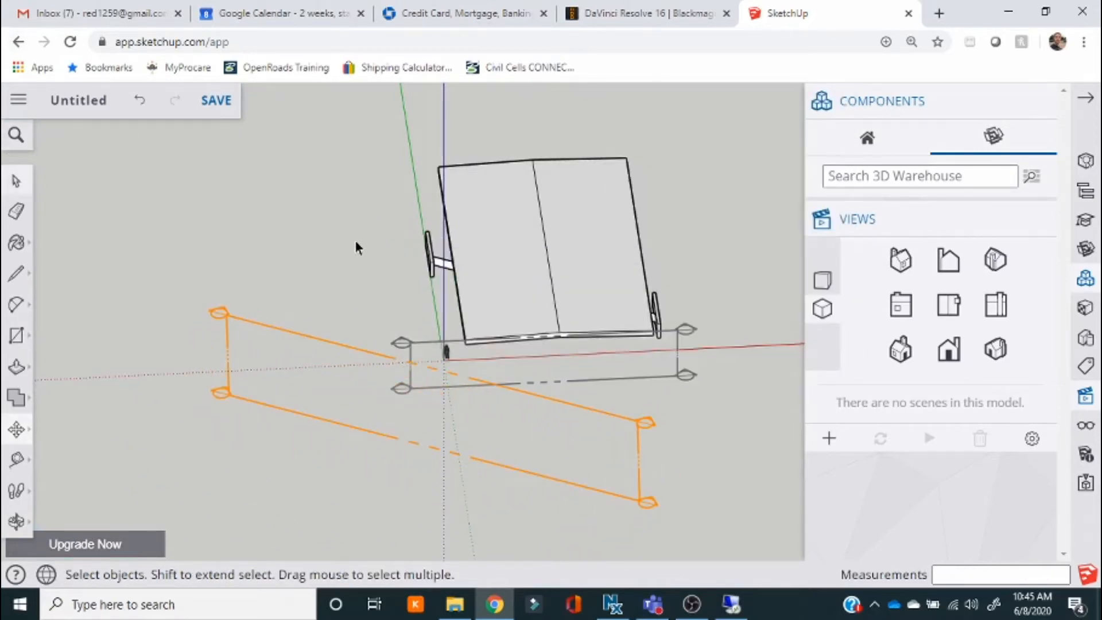
click(686, 337)
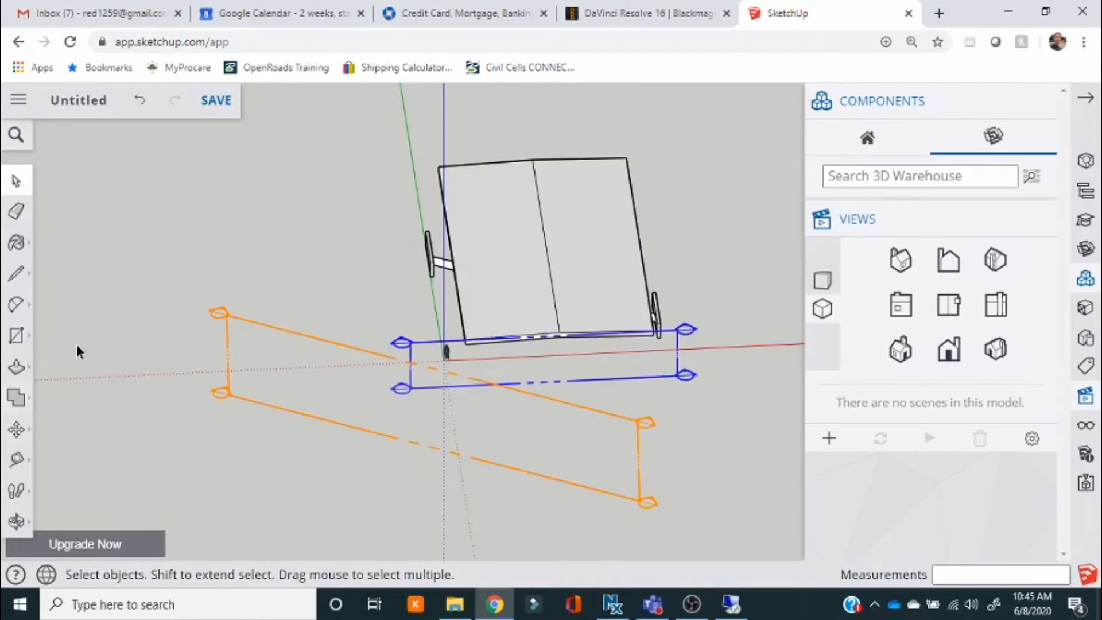
key(m)
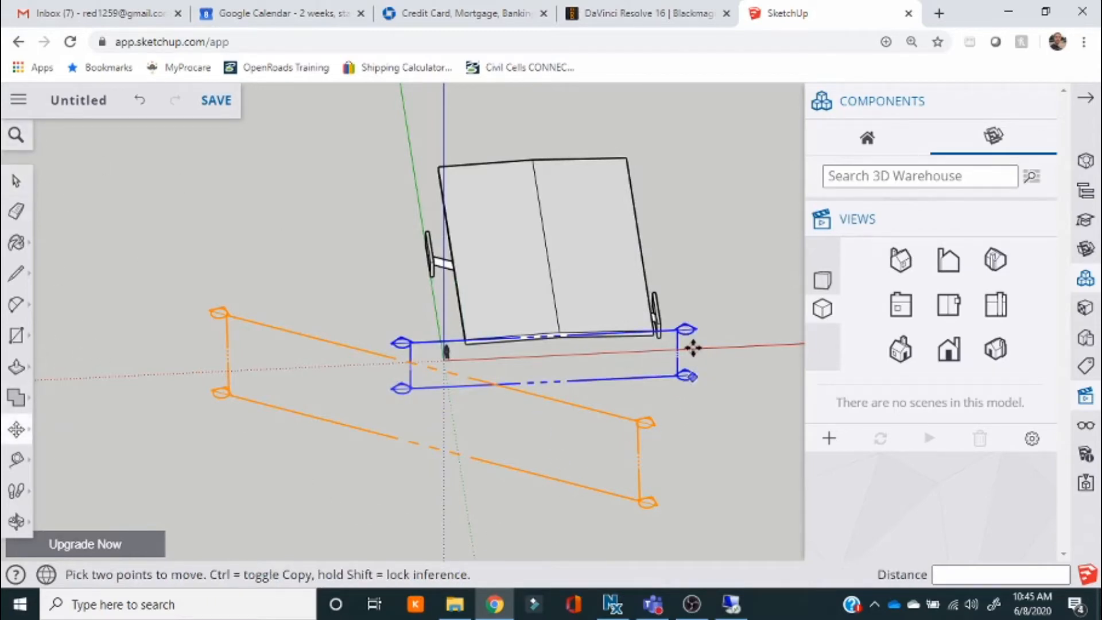
click(687, 331)
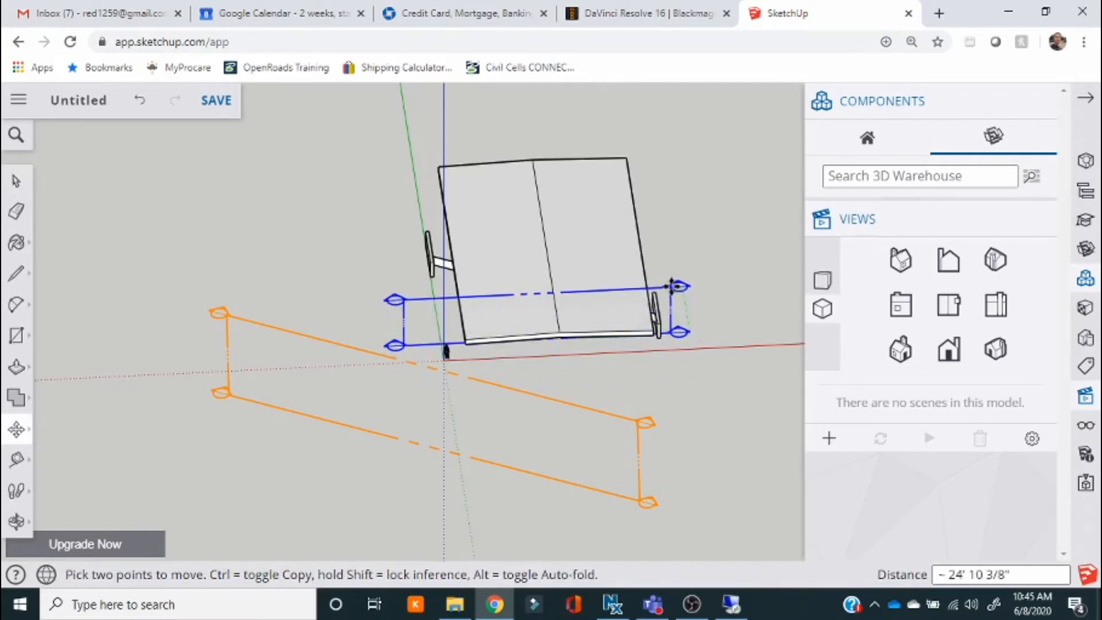
right_click(680, 316)
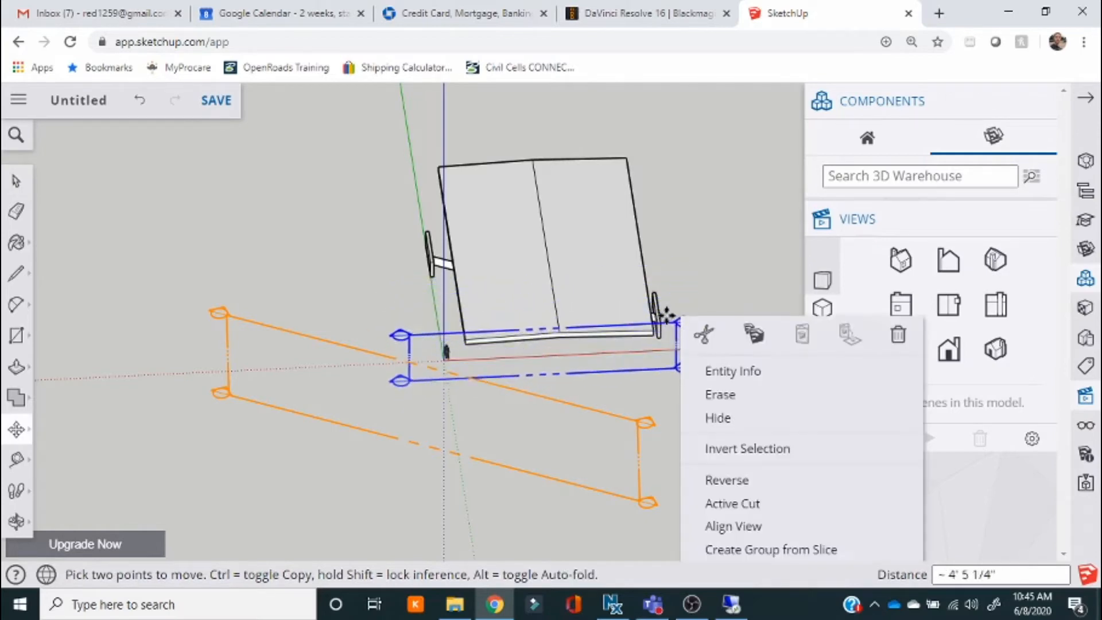
click(675, 302)
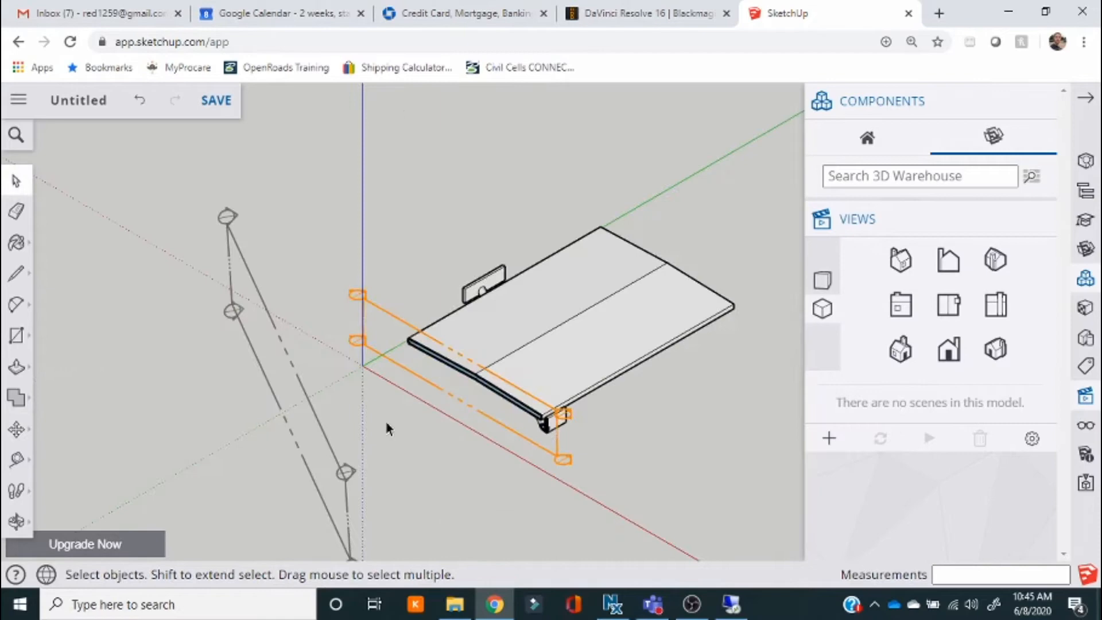
Step: Check the perpendicular cut's location in the top view, and align the view to that section plane
scroll(378, 430, up, 6)
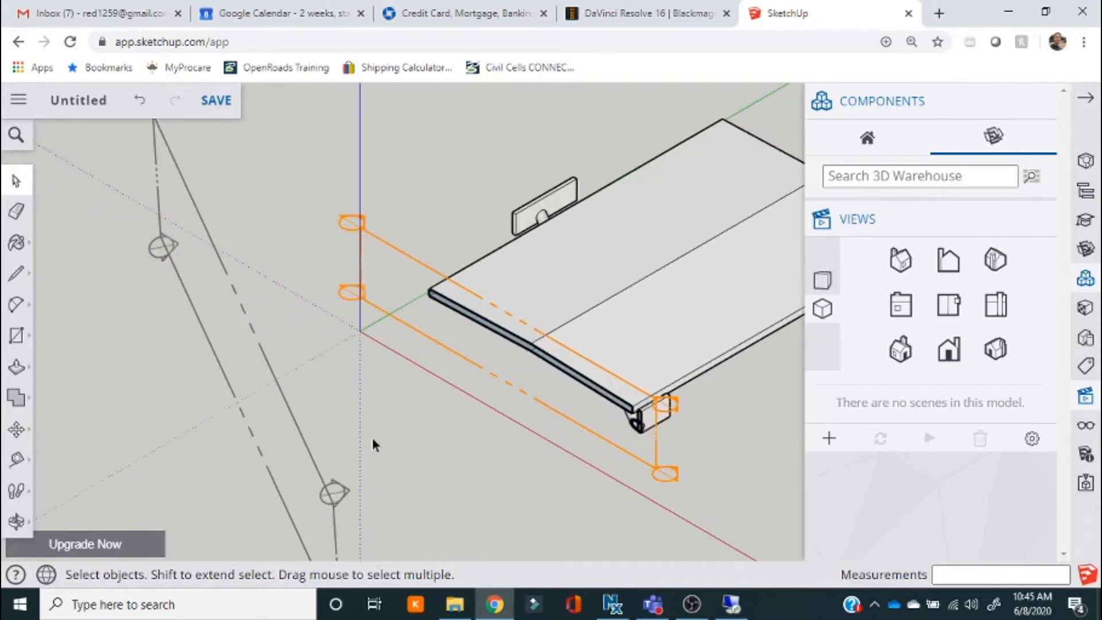
scroll(268, 302, down, 2)
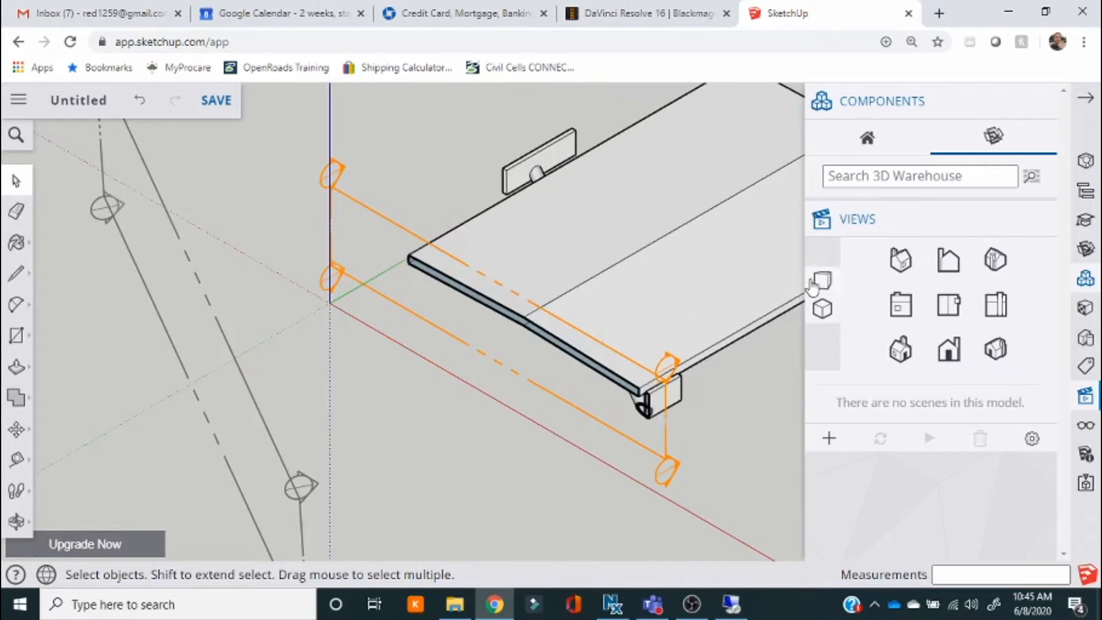
click(948, 307)
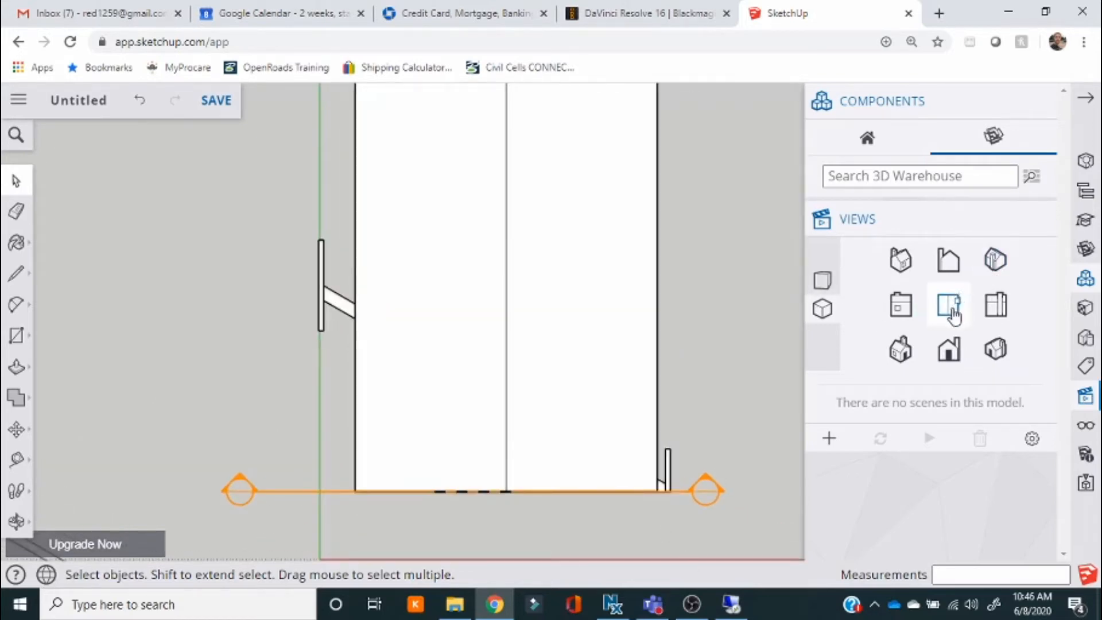
right_click(683, 495)
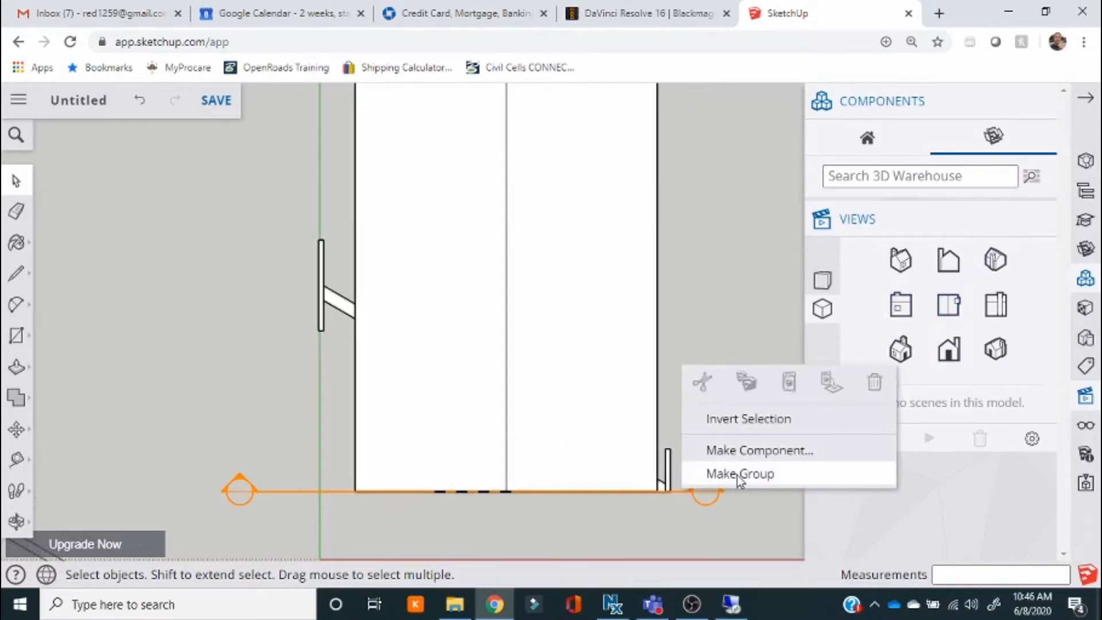
click(621, 508)
right_click(699, 499)
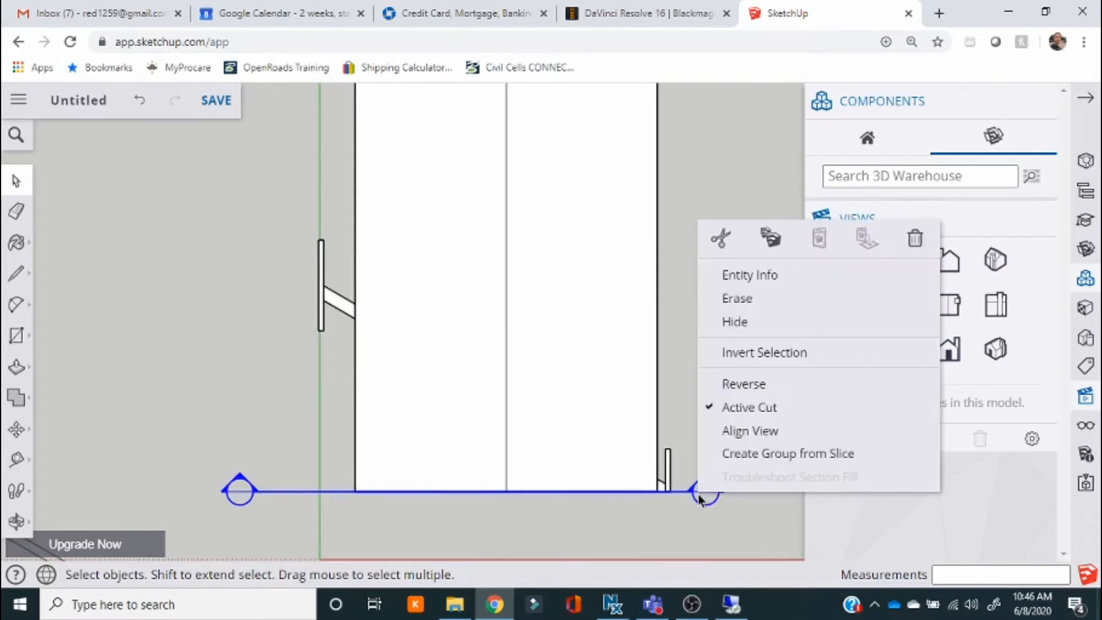
click(729, 430)
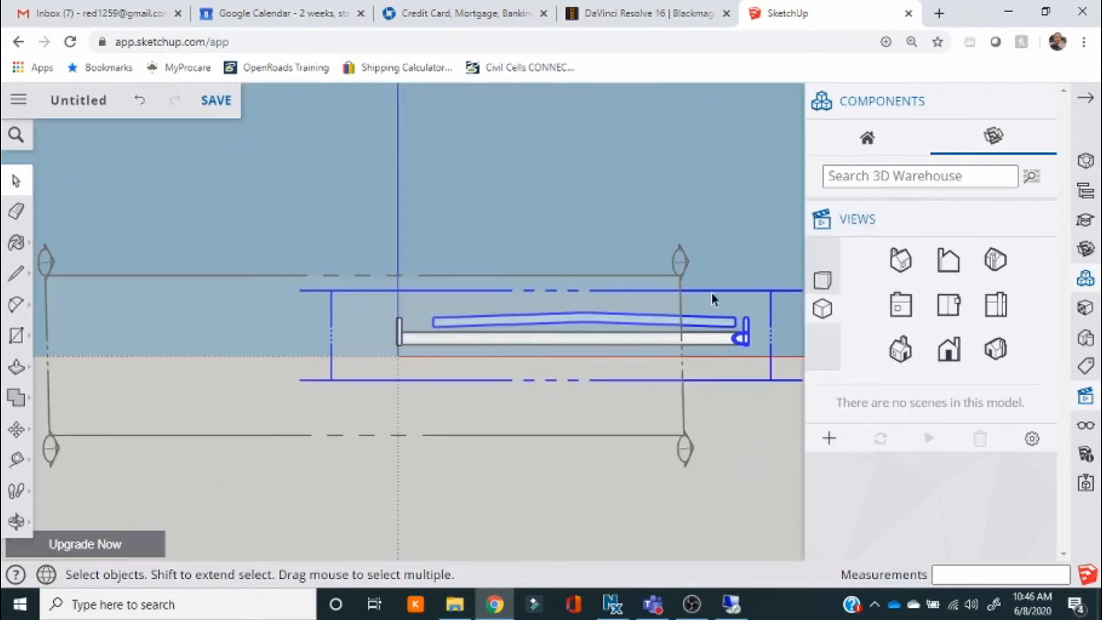
Step: Examine the perpendicular cut up close, comparing where it slices the near headwall, pipe and roadway
scroll(758, 316, up, 4)
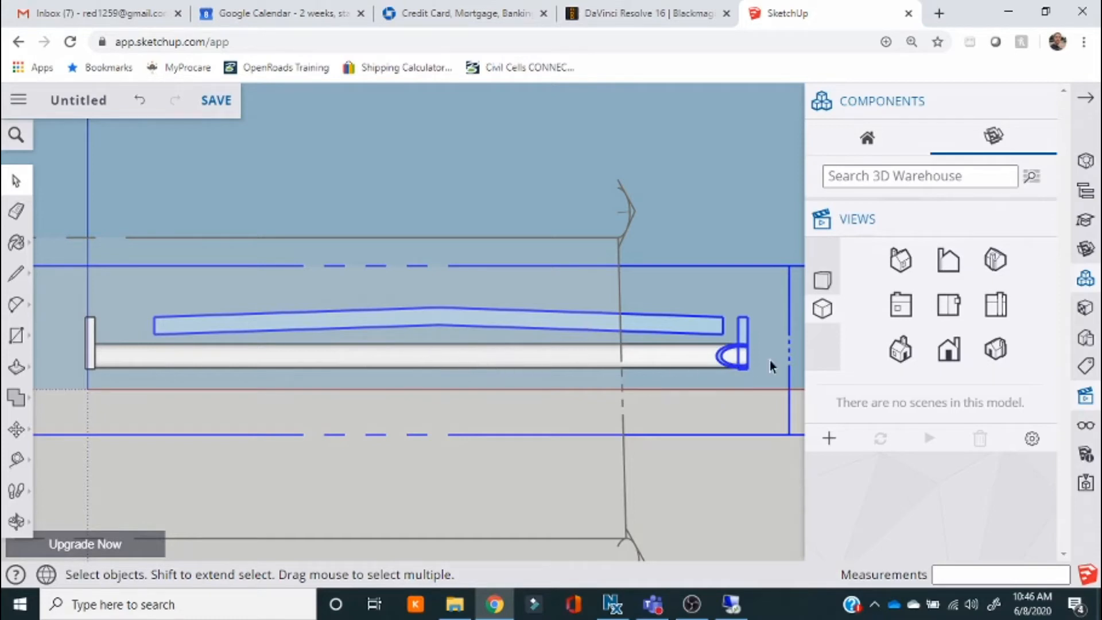
scroll(534, 327, down, 5)
scroll(631, 338, up, 4)
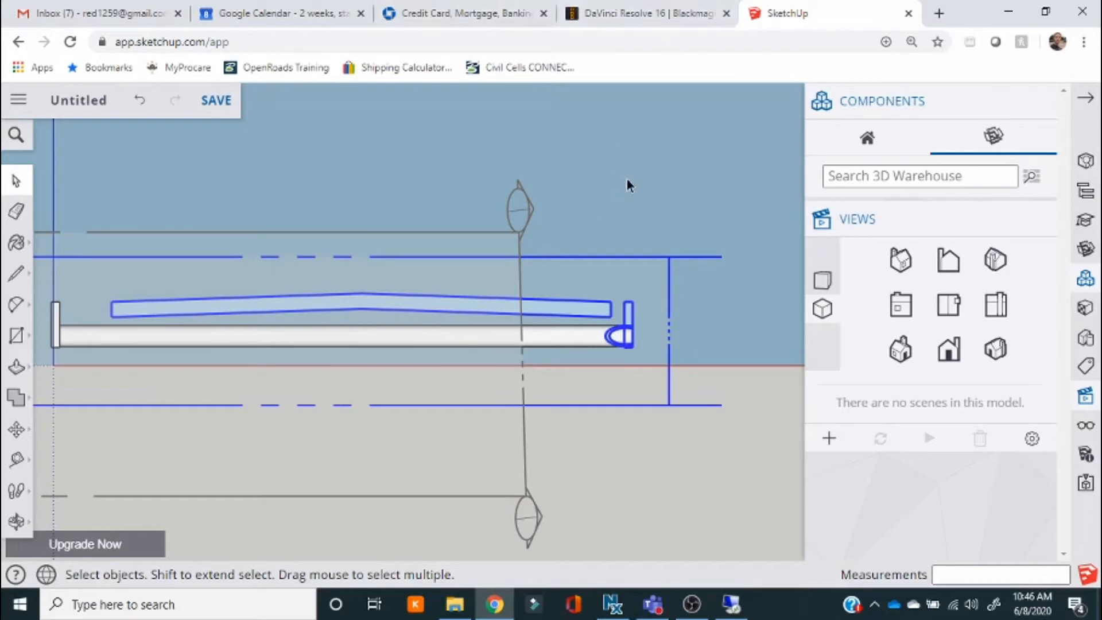
Step: Return to an isometric view and move the perpendicular section plane about 39' along the green axis to the far headwall
click(995, 349)
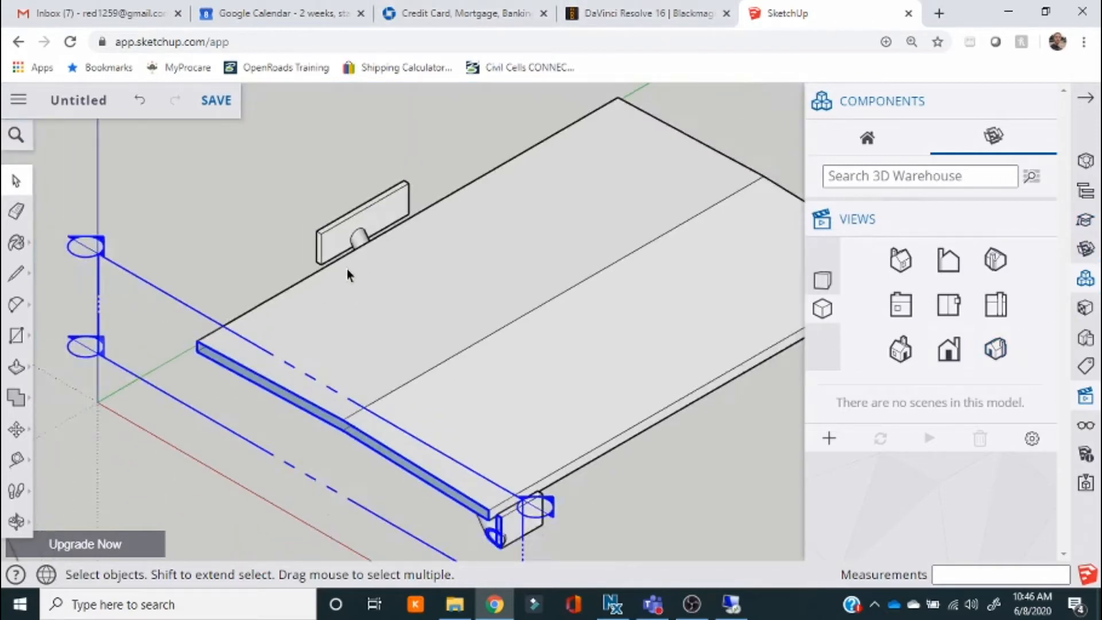
scroll(422, 368, up, 2)
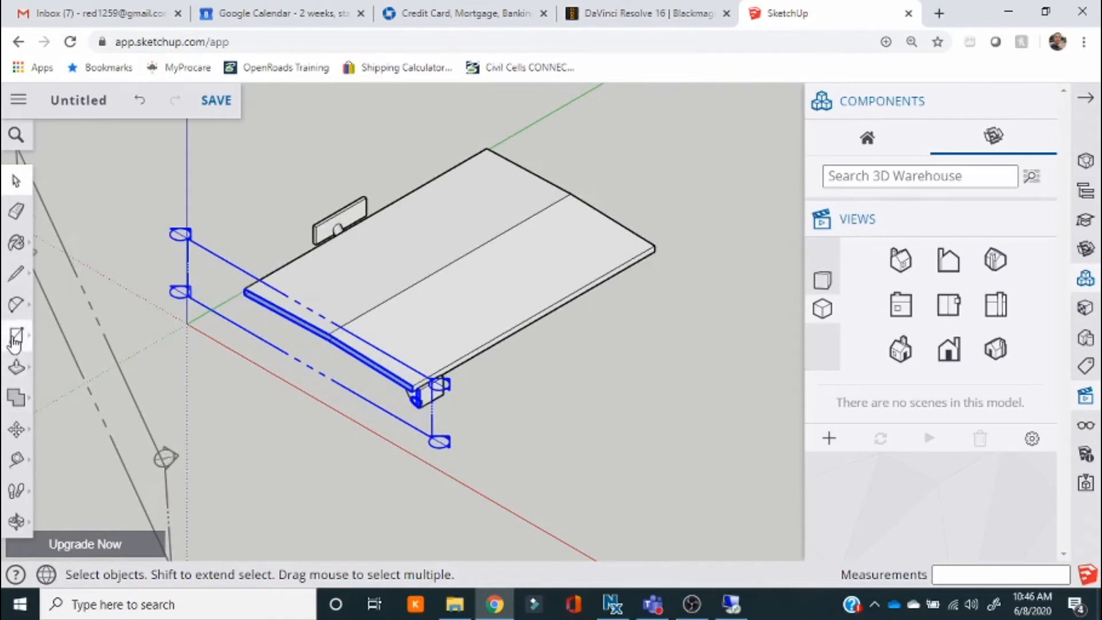
click(16, 429)
click(443, 386)
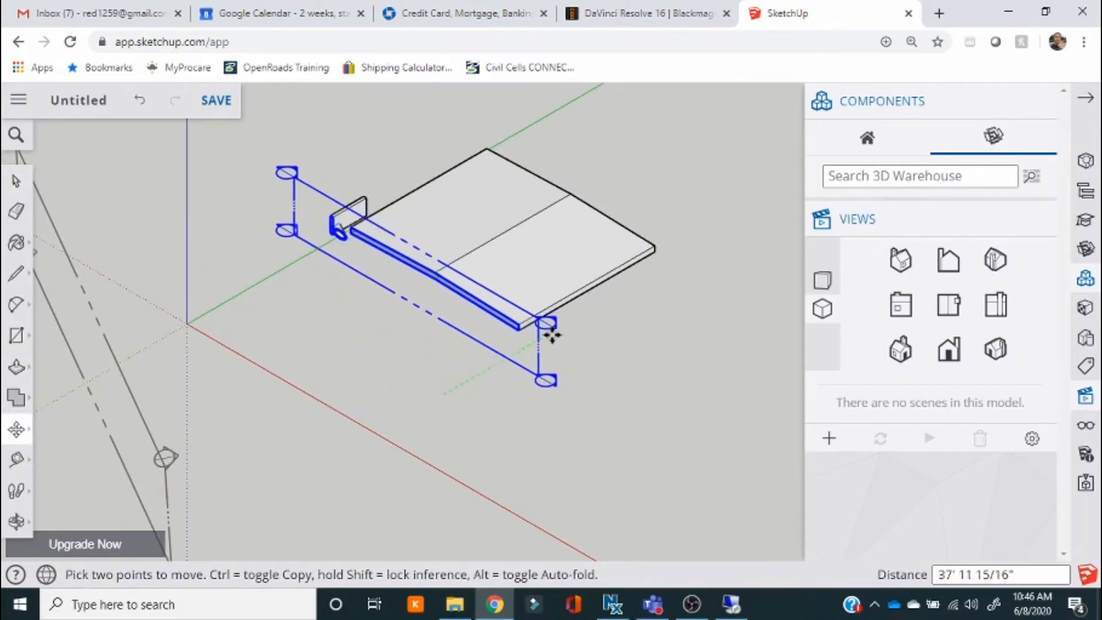
click(550, 326)
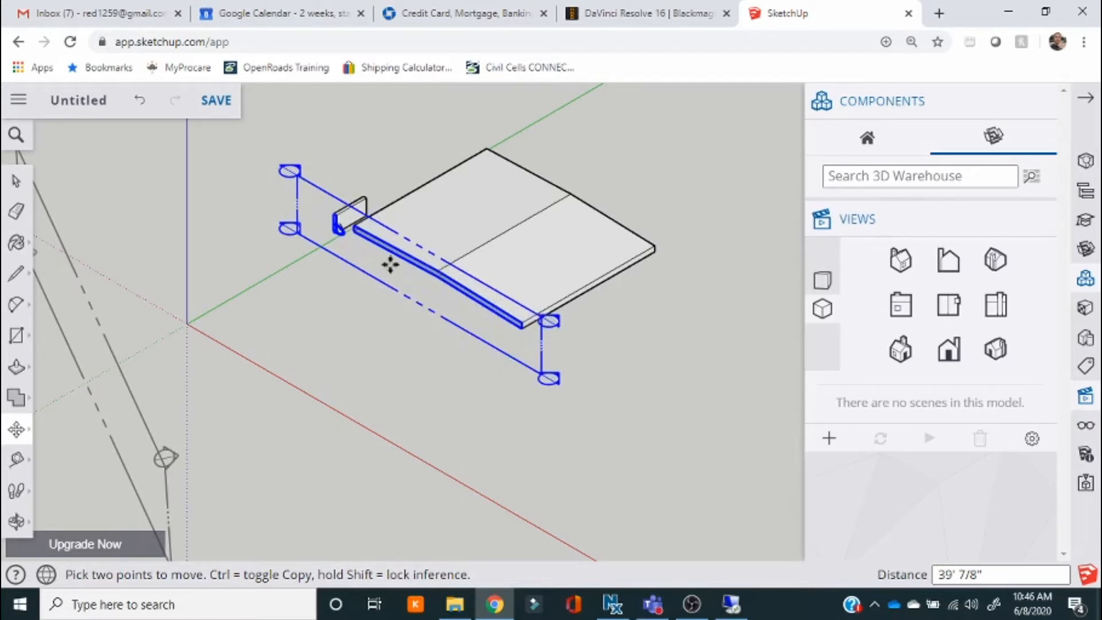
Step: Move the perpendicular section plane about 131' back out in front of the roadway, clear of the culvert
click(550, 325)
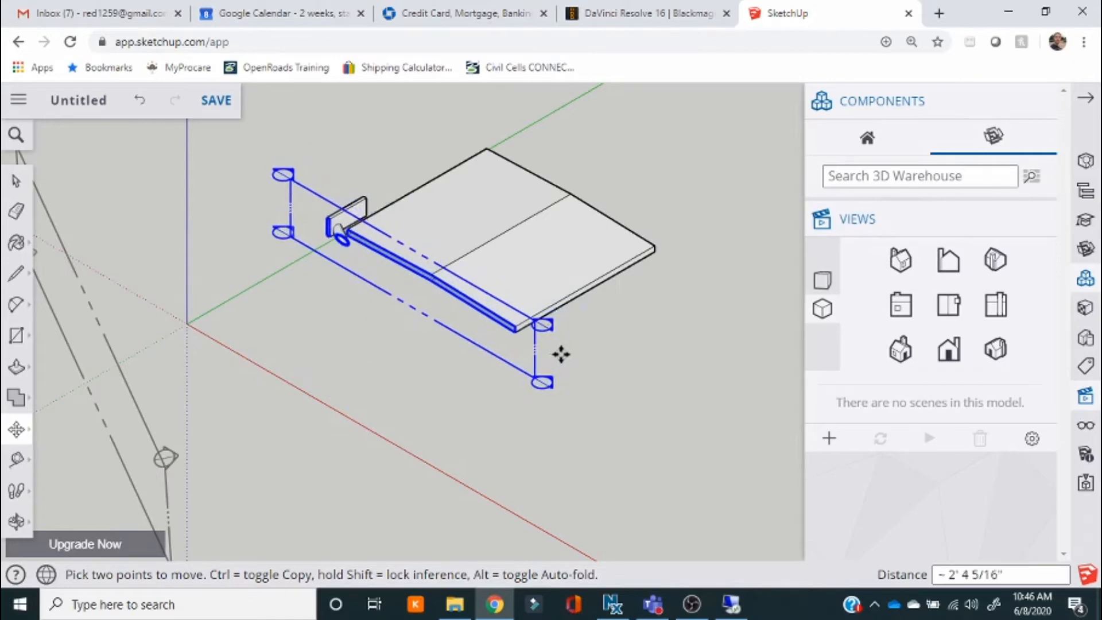
key(Escape)
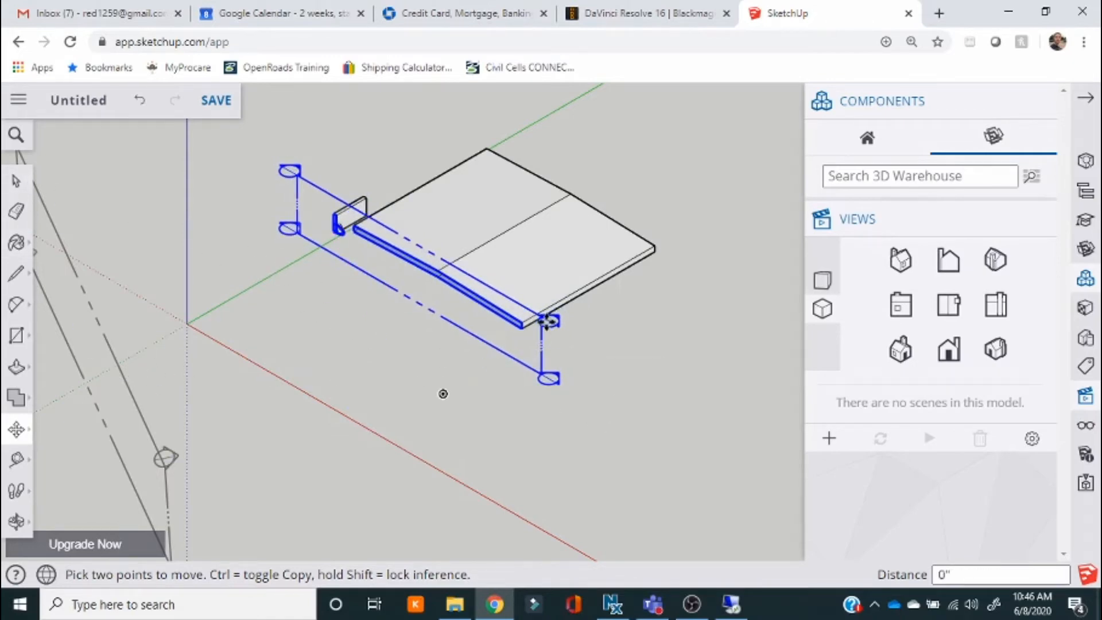
click(548, 321)
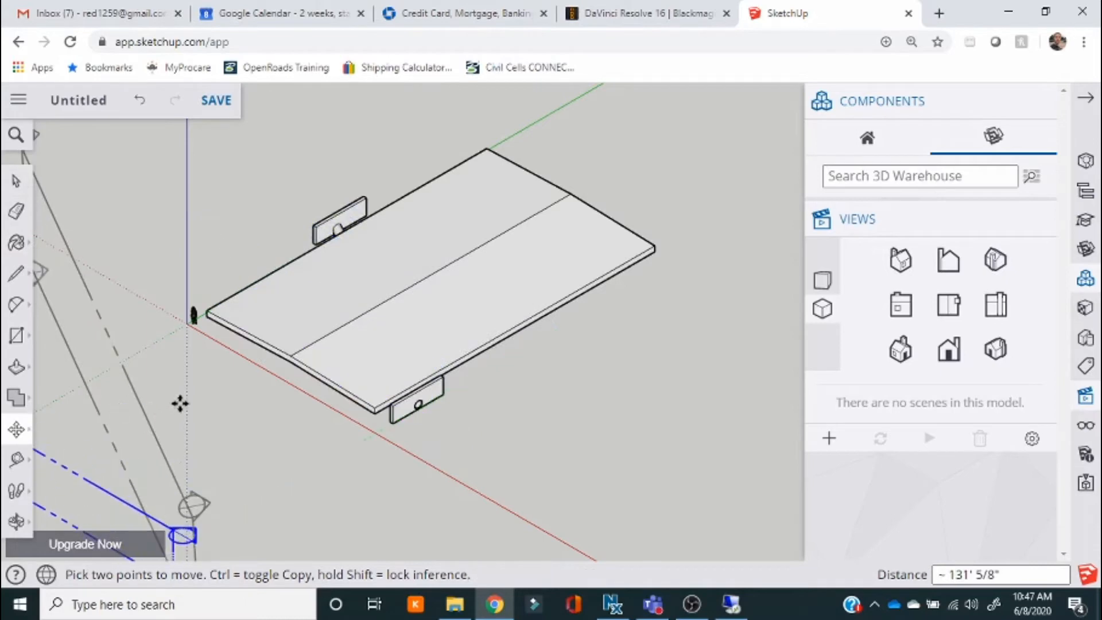
key(space)
Step: Make the skewed section plane the active cut, move it about 72' onto the culvert centerline, and view the cut from the front
click(113, 353)
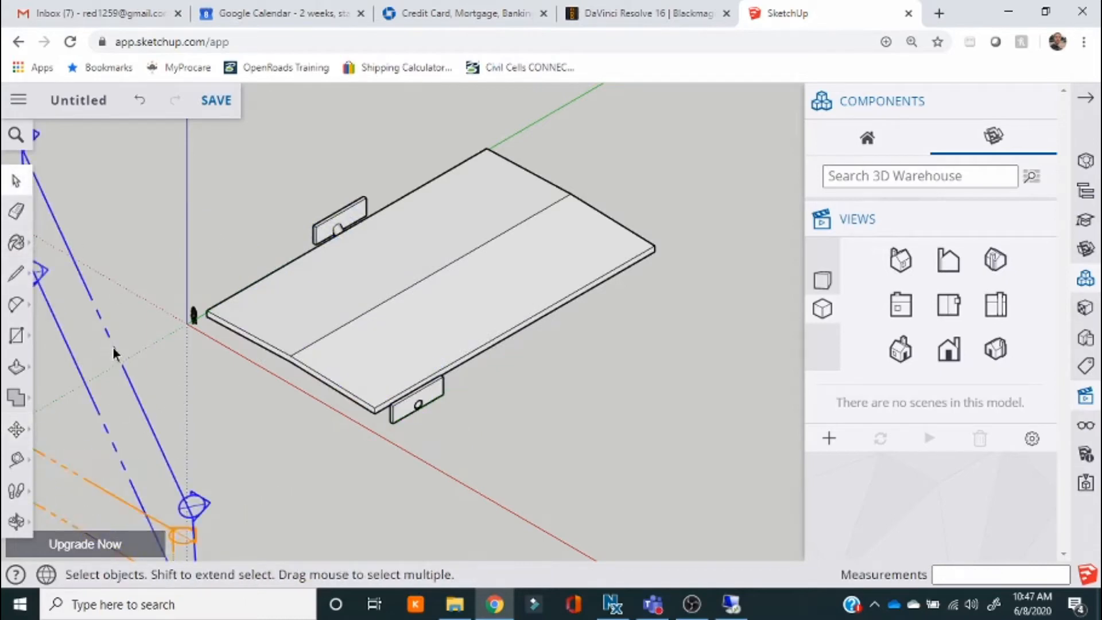
right_click(115, 351)
click(177, 512)
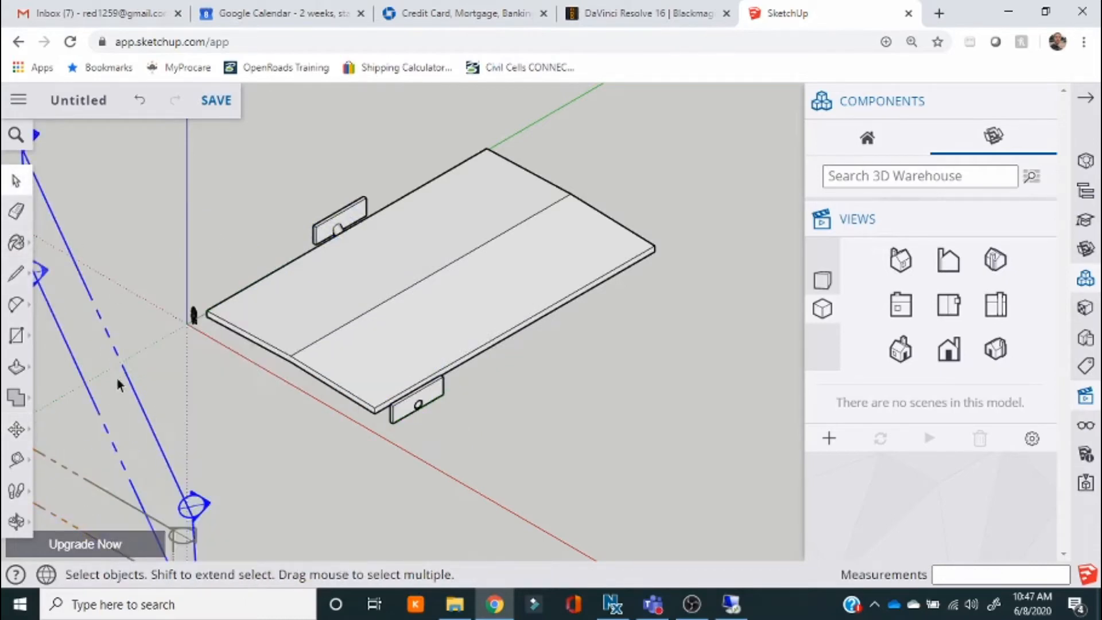
key(m)
click(195, 504)
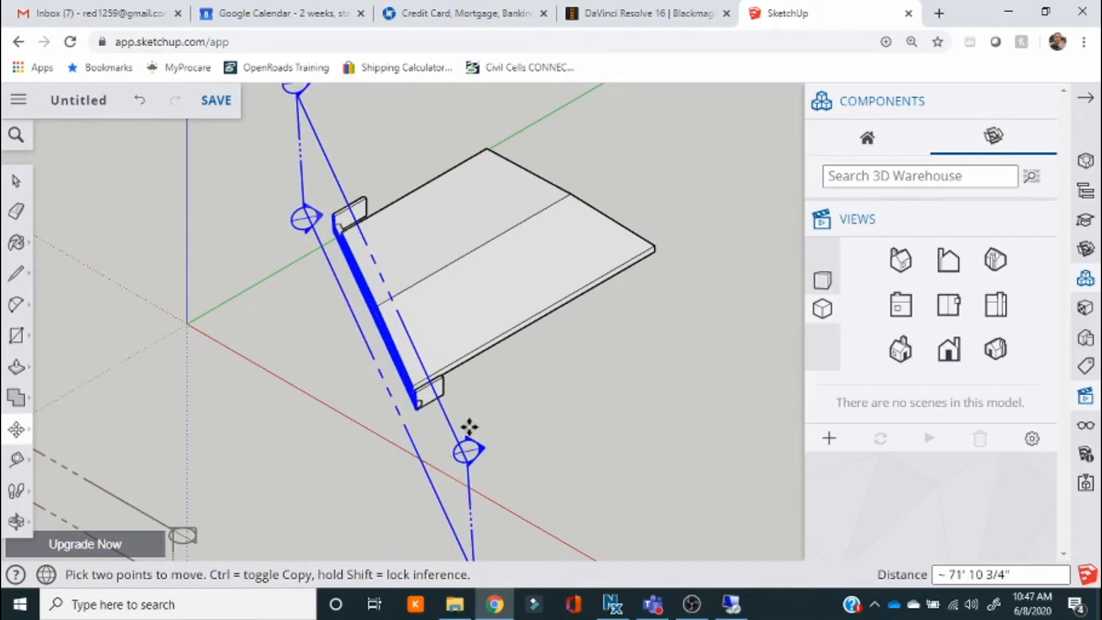
middle_drag(254, 368, 510, 340)
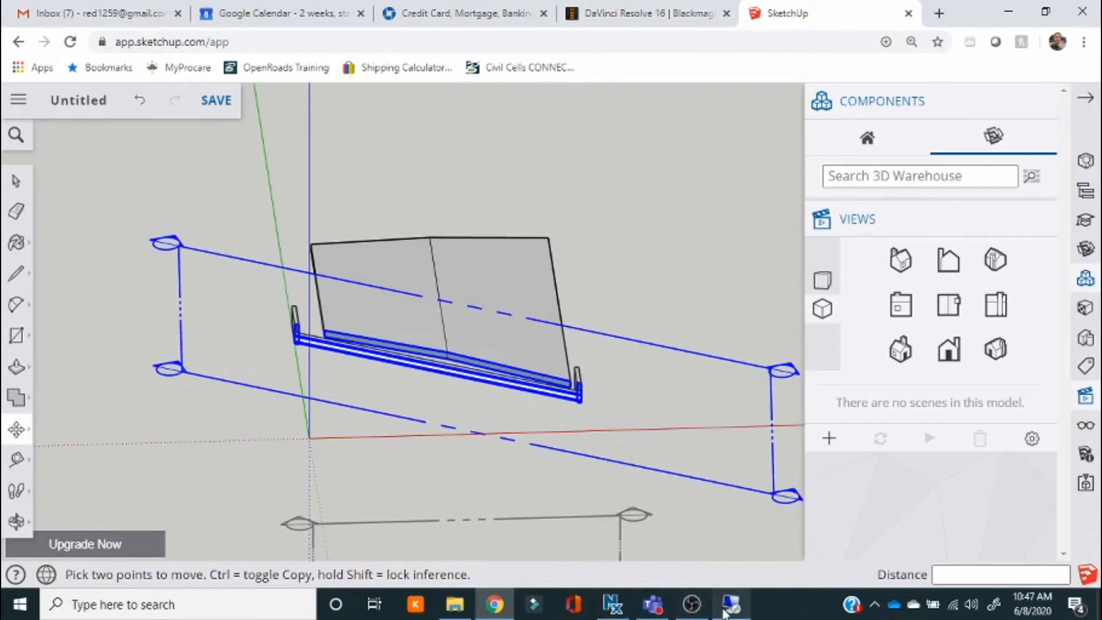
Step: Switch to the remote desktop's GEOPAK drawing and locate where the culvert centerline meets the headwall face in the Culvert B plan view
mouse_move(706, 612)
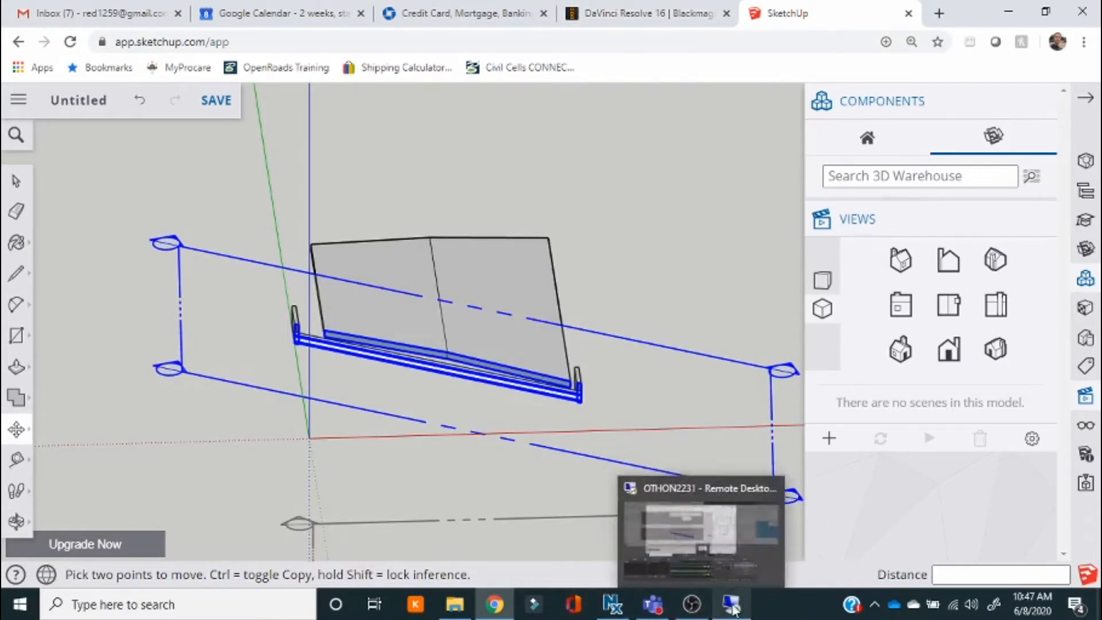
click(731, 604)
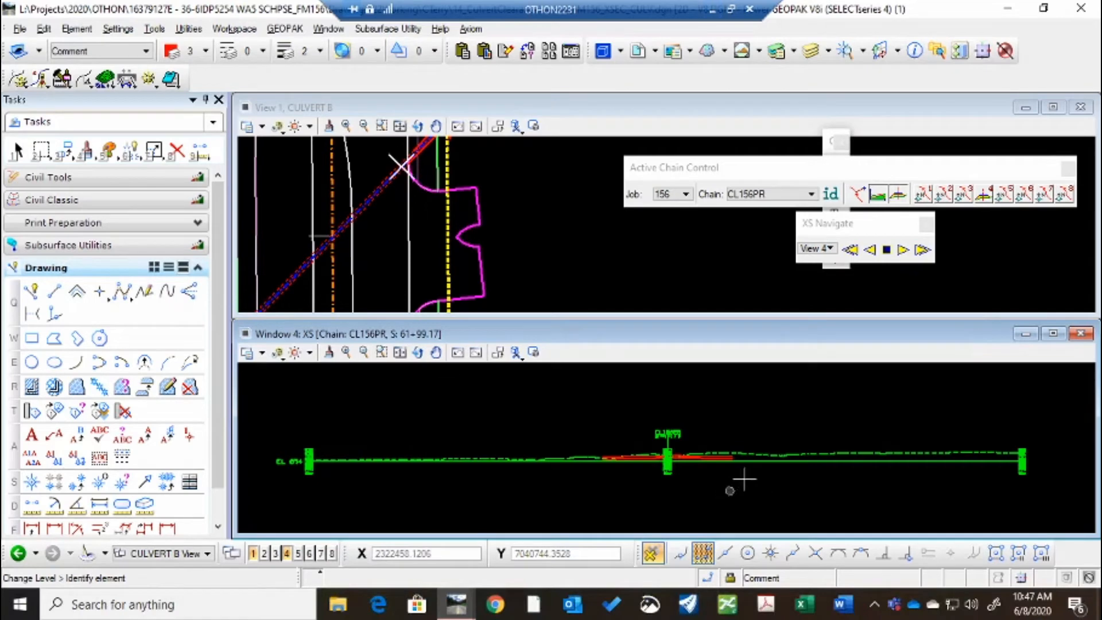
scroll(438, 265, down, 3)
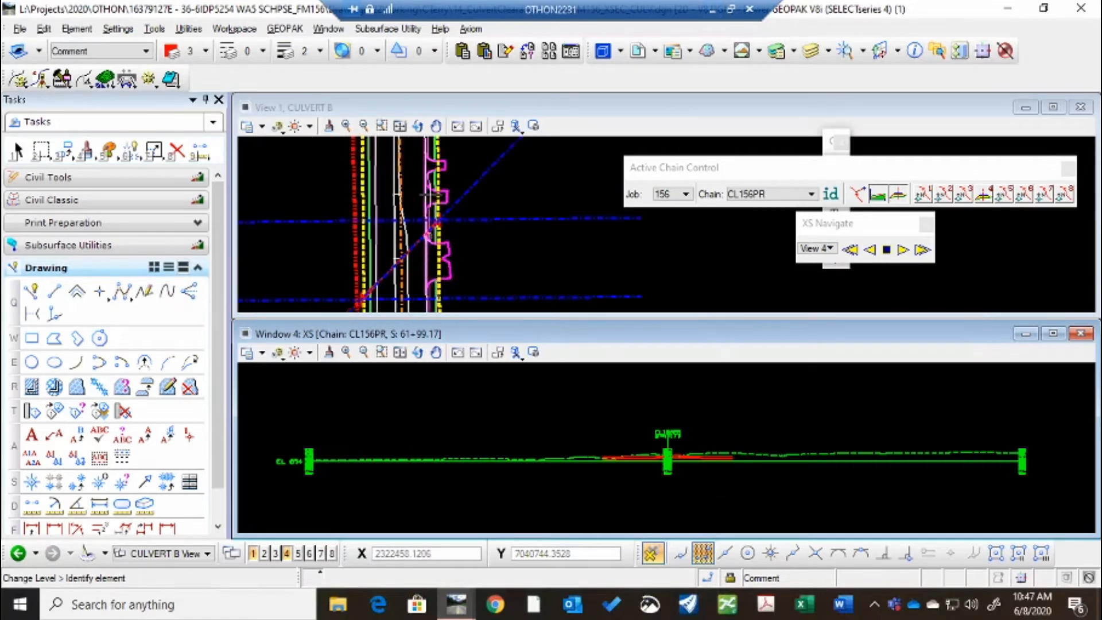
scroll(445, 215, up, 3)
scroll(516, 187, up, 4)
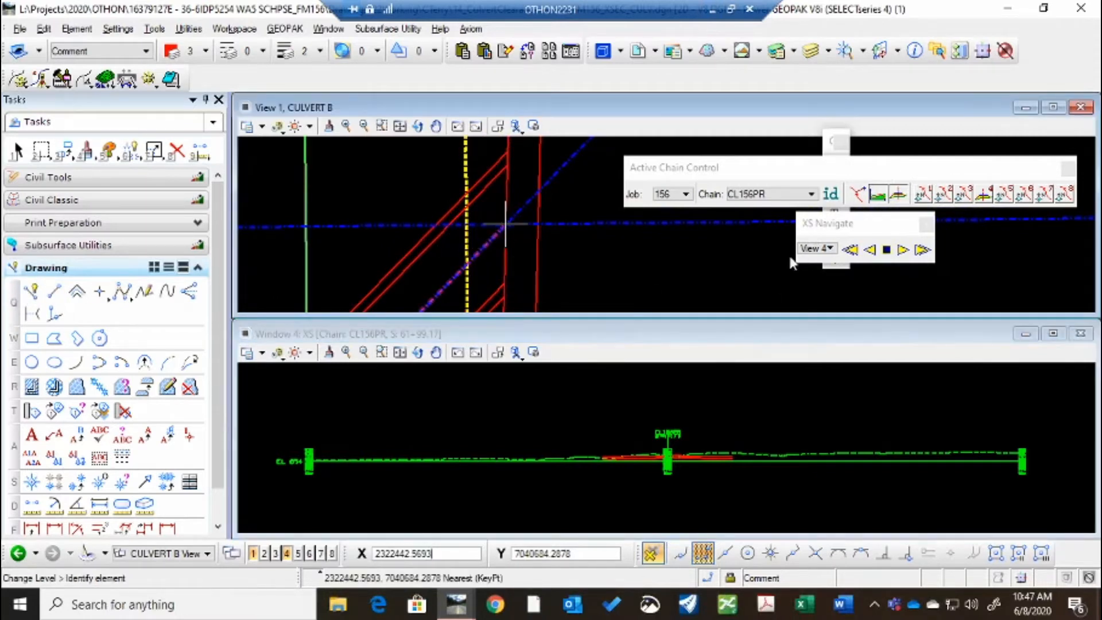
Step: Try to lock the headwall point with curvilinear coordinates on chain CL156PR, and make Working the active level
click(831, 195)
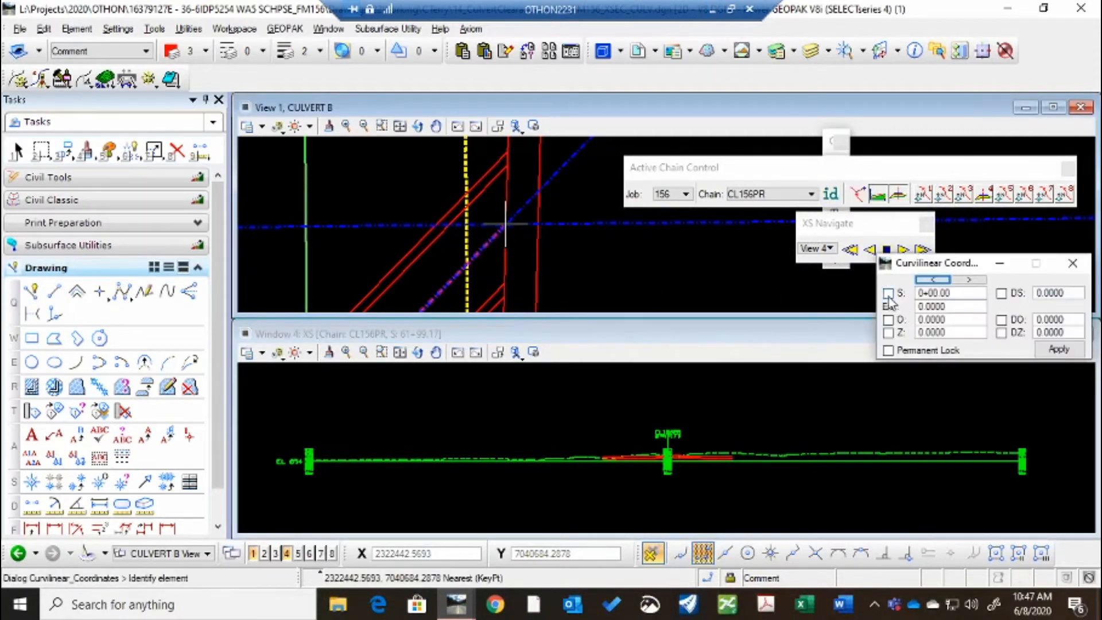
click(888, 293)
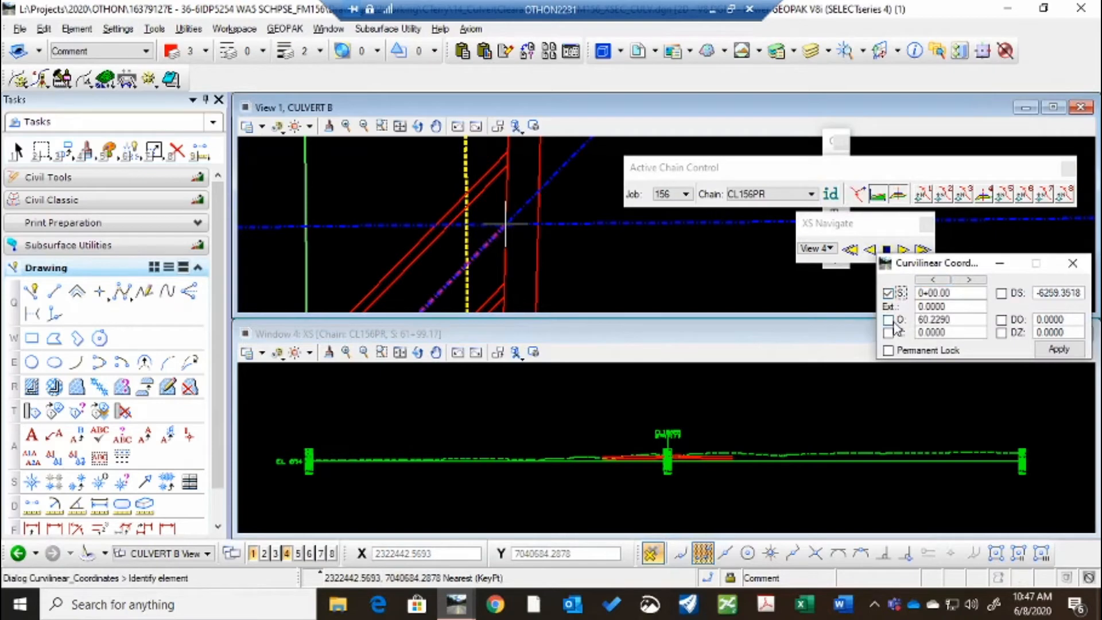
click(1057, 351)
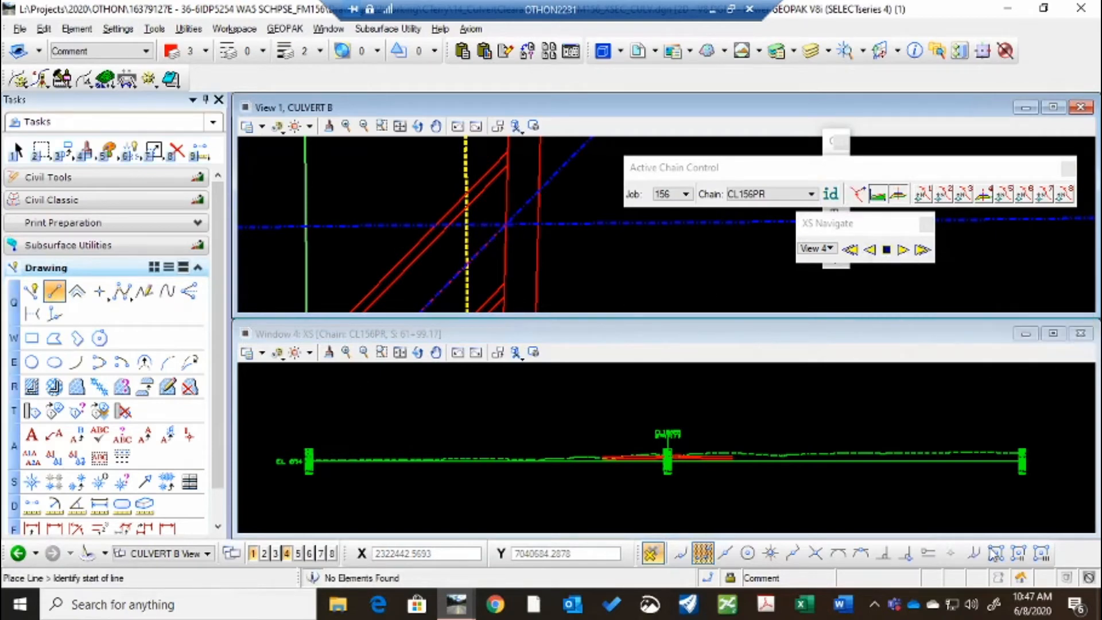
click(146, 51)
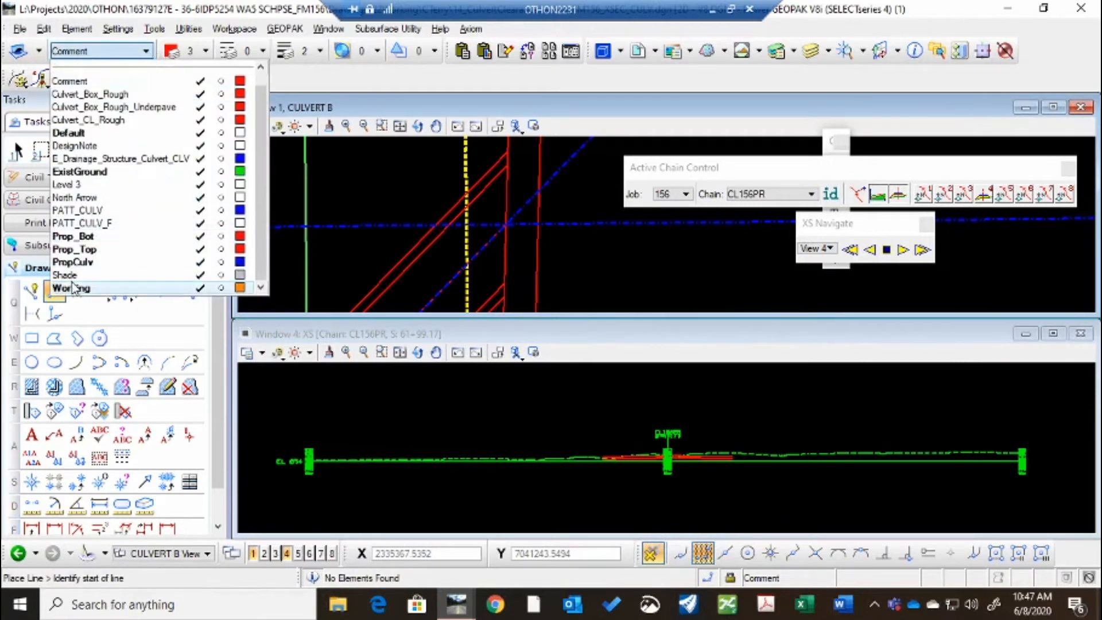
click(73, 292)
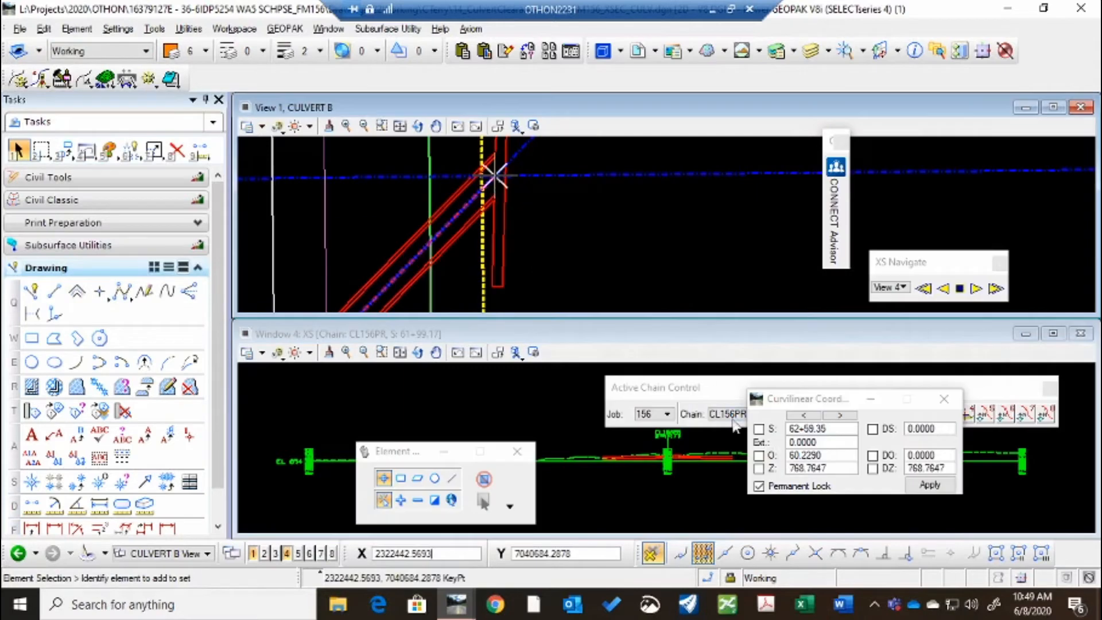
Step: Lock station 62+59.35 and offset 60.2290, and draw a vertical line through the cross-section at the headwall location
click(759, 429)
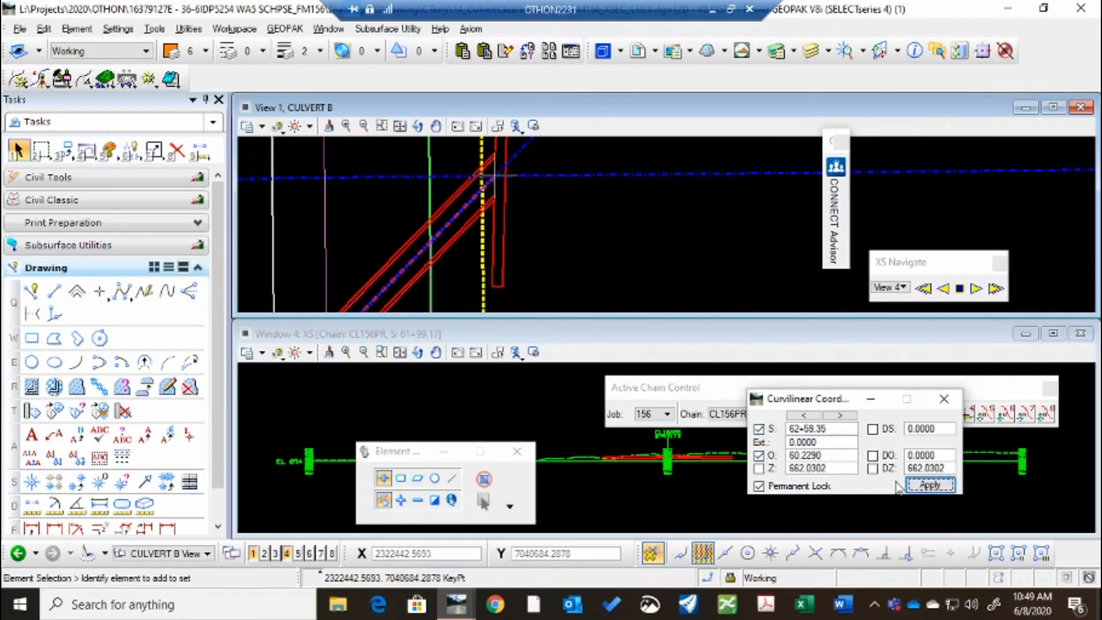
key(q)
key(2)
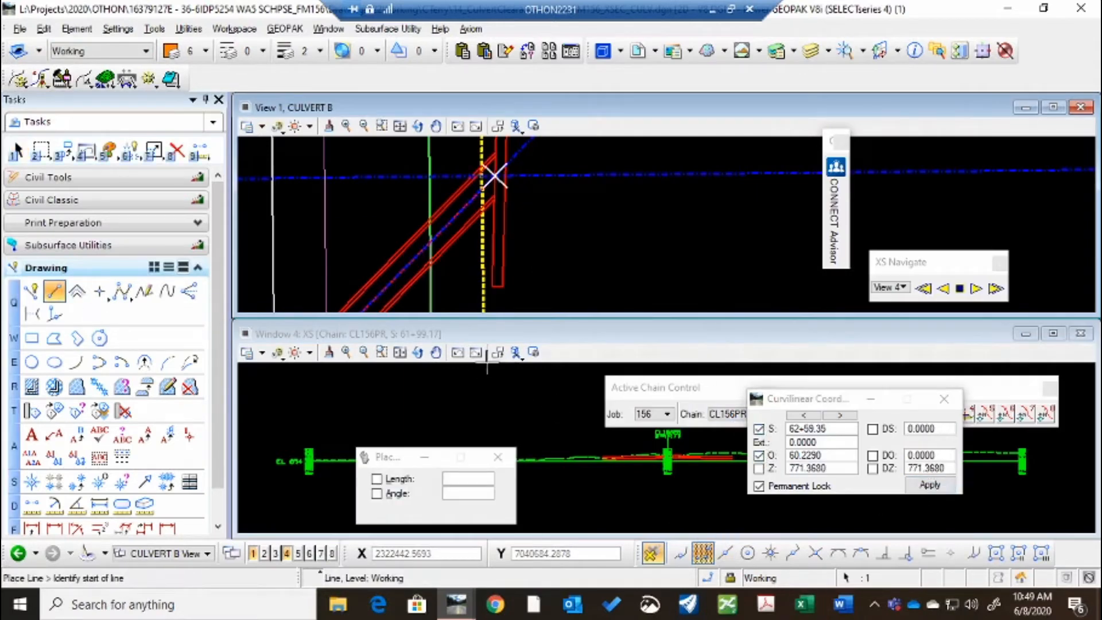
scroll(516, 370, up, 2)
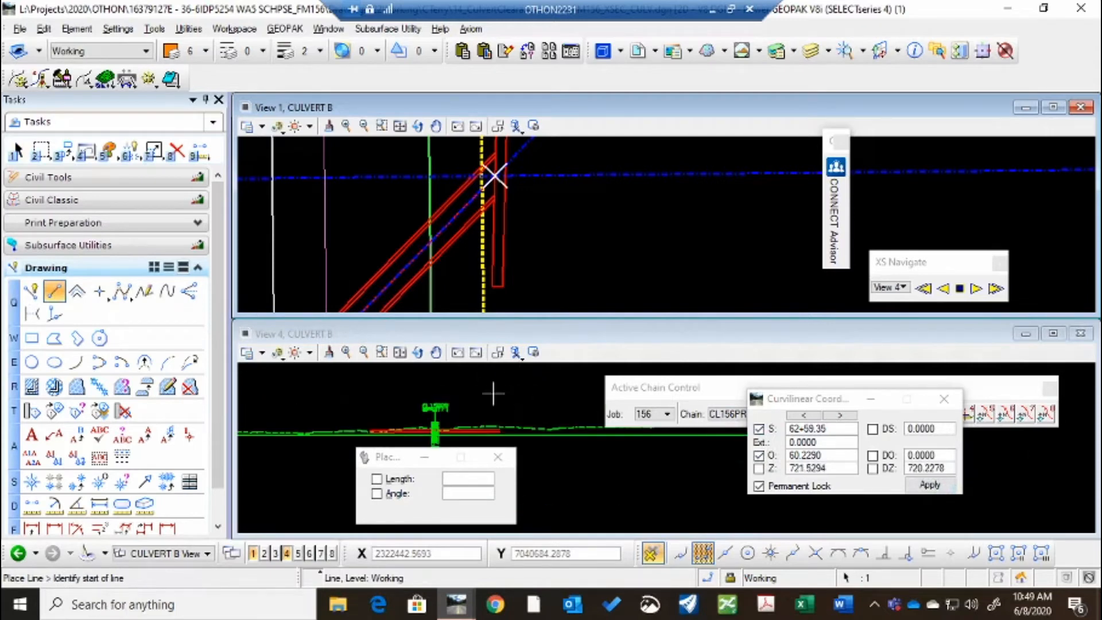
drag(401, 466, 647, 513)
click(541, 374)
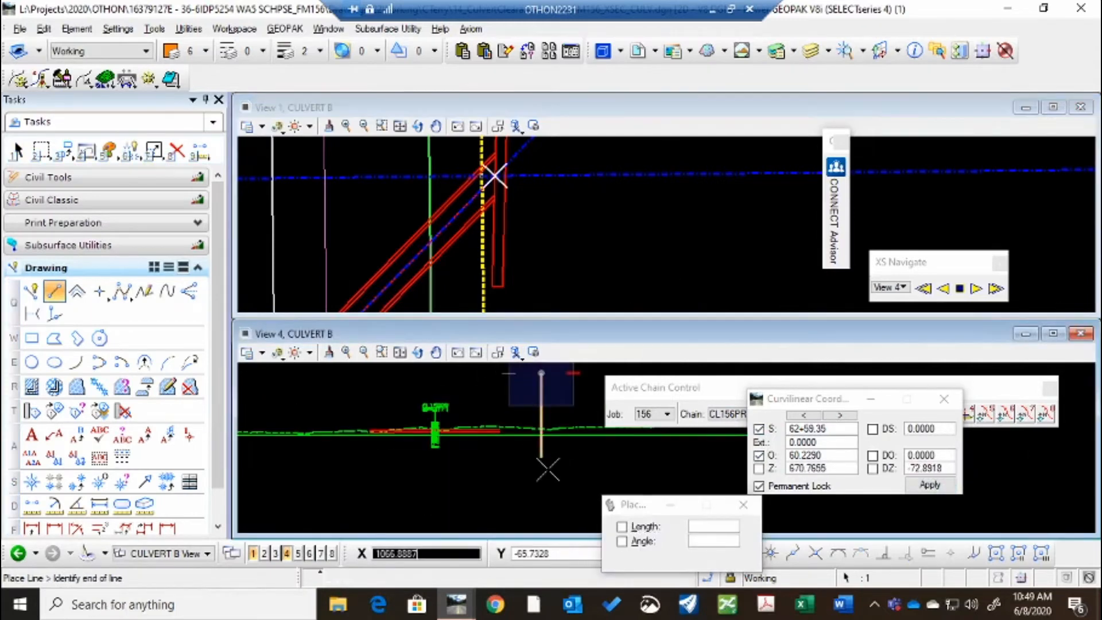
click(552, 488)
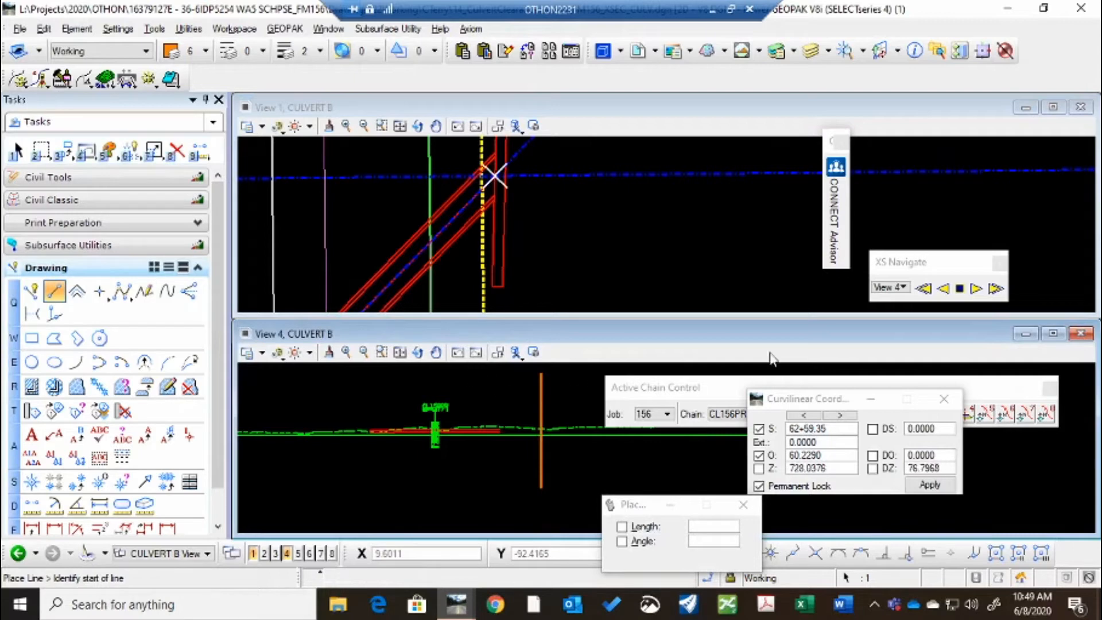
Step: Release the station and offset locks for picking the culvert's opposite headwall in the plan view
scroll(593, 182, down, 4)
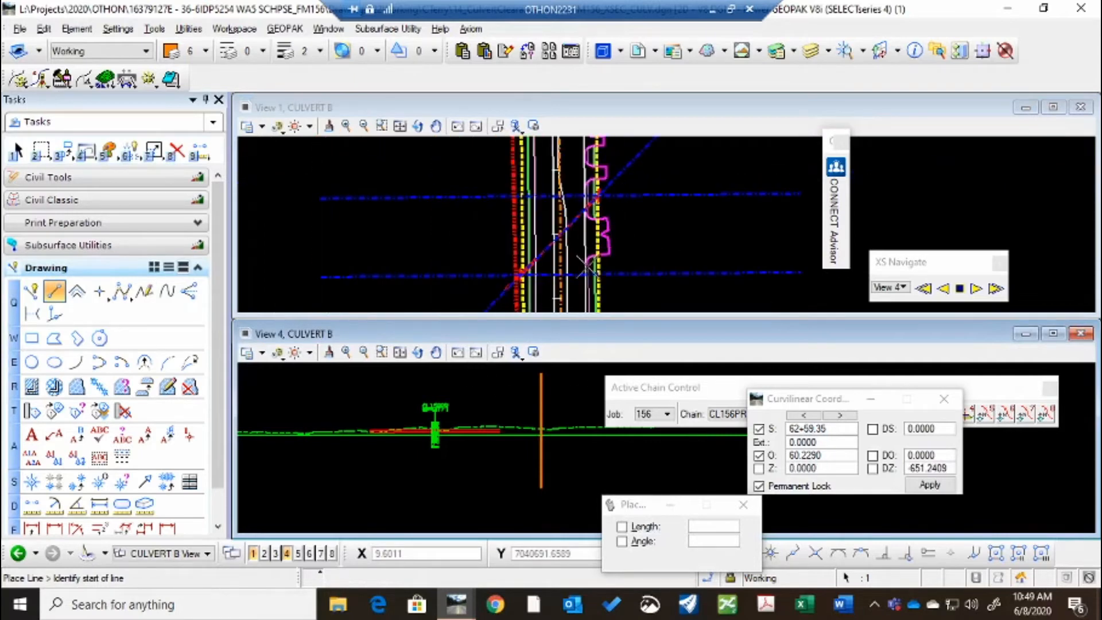
scroll(586, 265, up, 4)
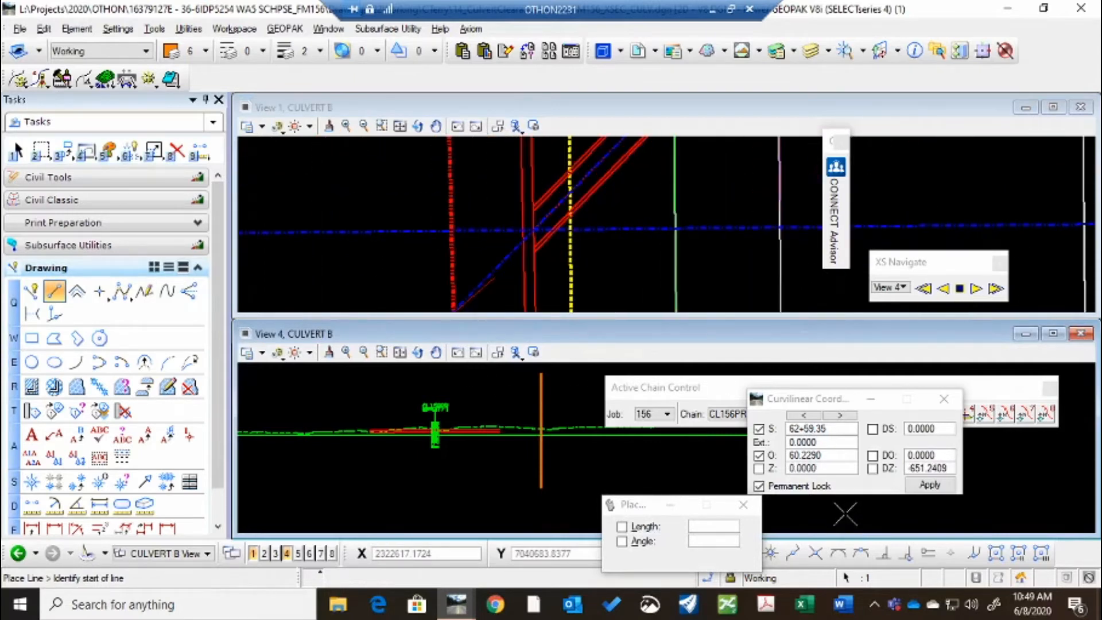
click(760, 456)
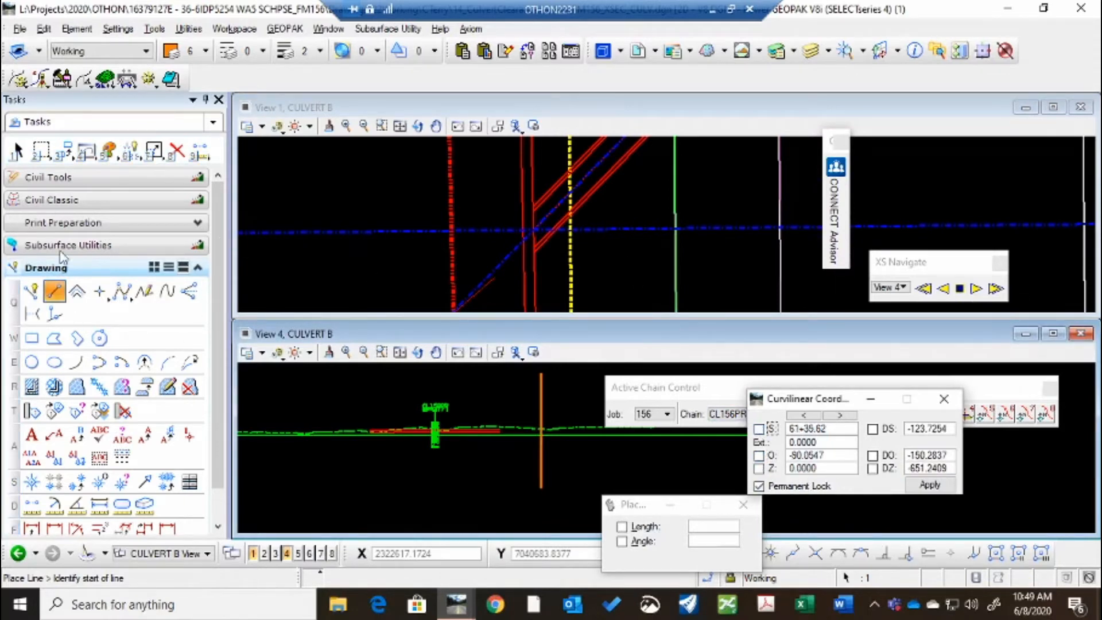
click(16, 150)
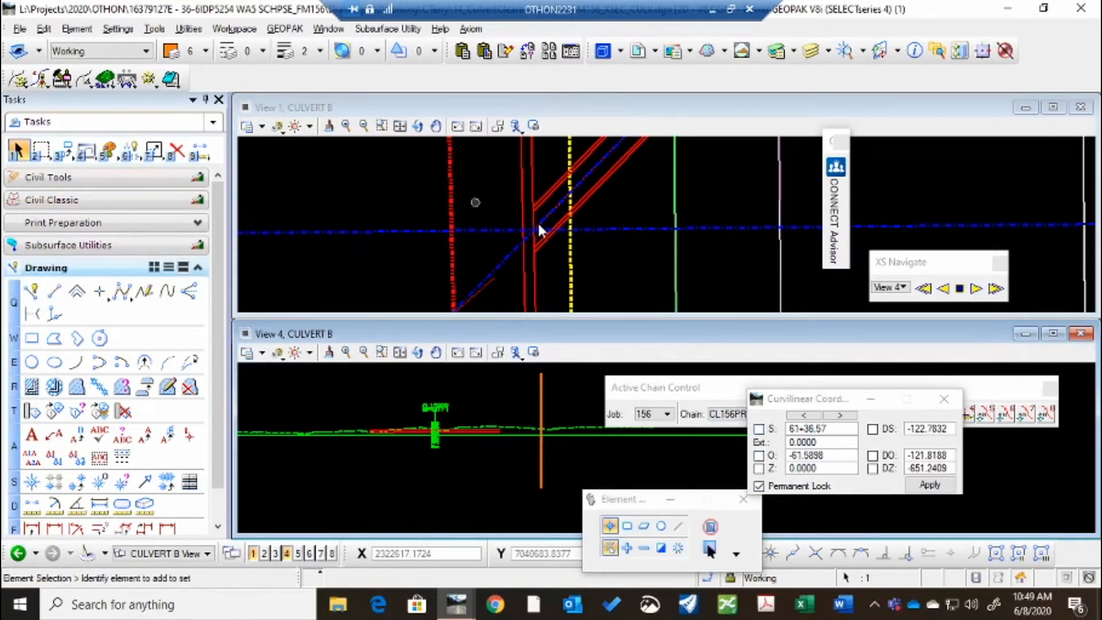
Step: Pick the culvert centerline's intersection with the opposite headwall face in plan and lock station 61+36.70 and offset -62.5144
scroll(542, 230, up, 2)
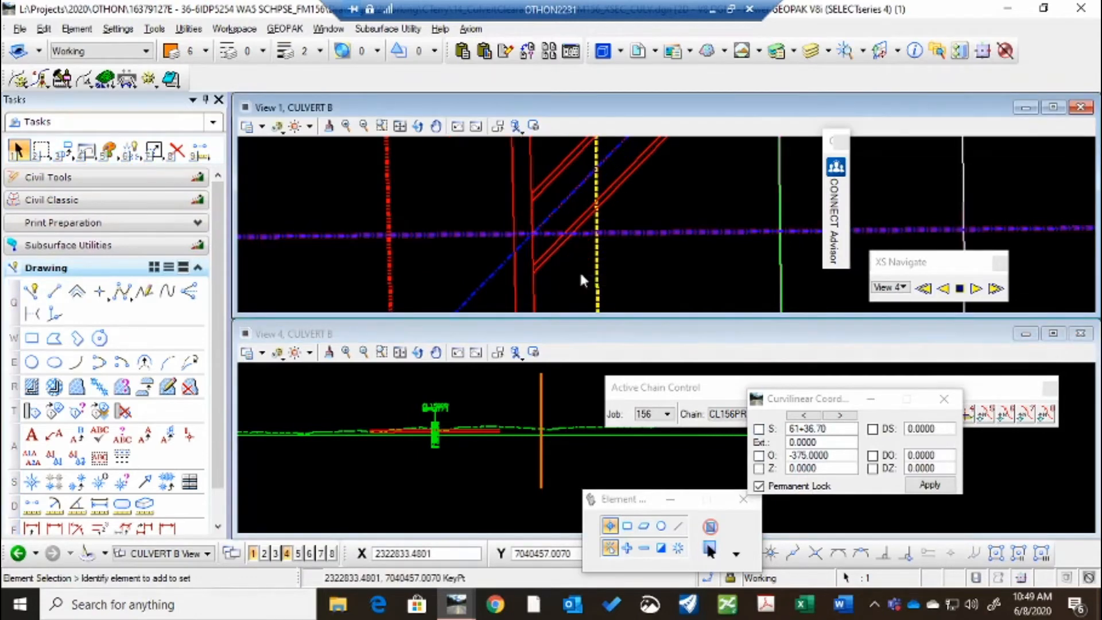
click(762, 444)
click(758, 456)
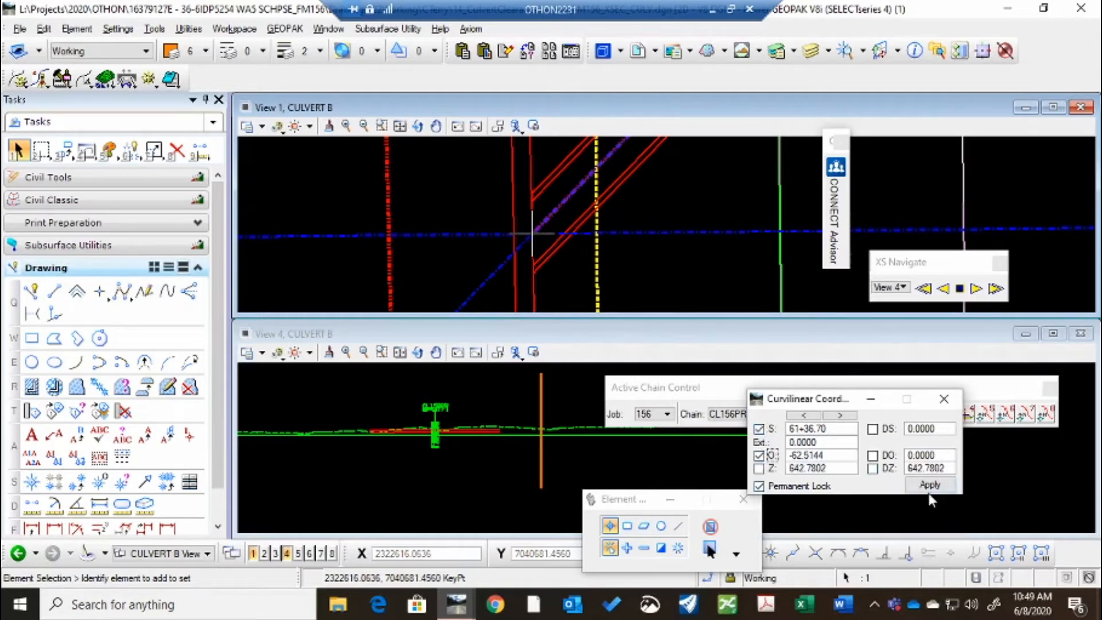
click(929, 487)
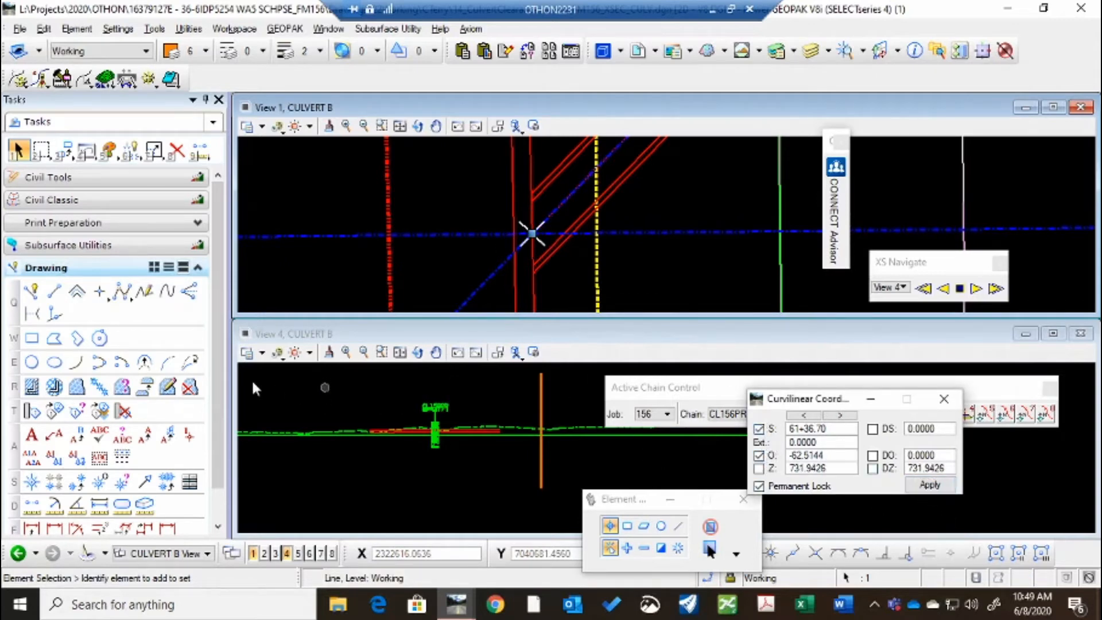
Step: Draw a vertical line through the cross-section at the locked headwall location, crossing the existing ground
click(54, 291)
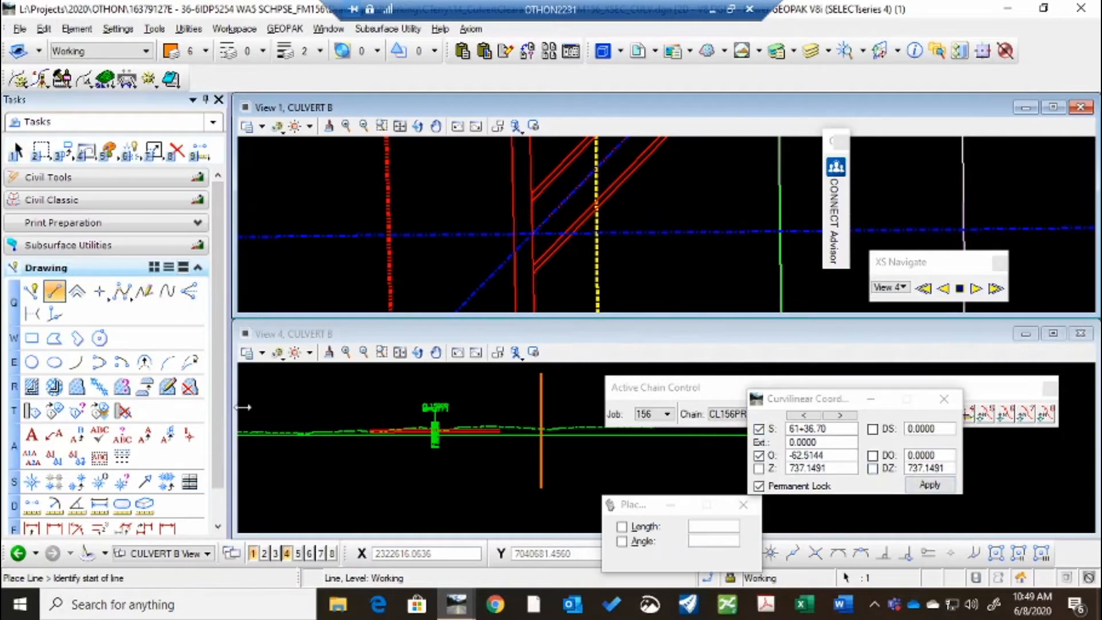
click(316, 413)
click(345, 475)
right_click(344, 473)
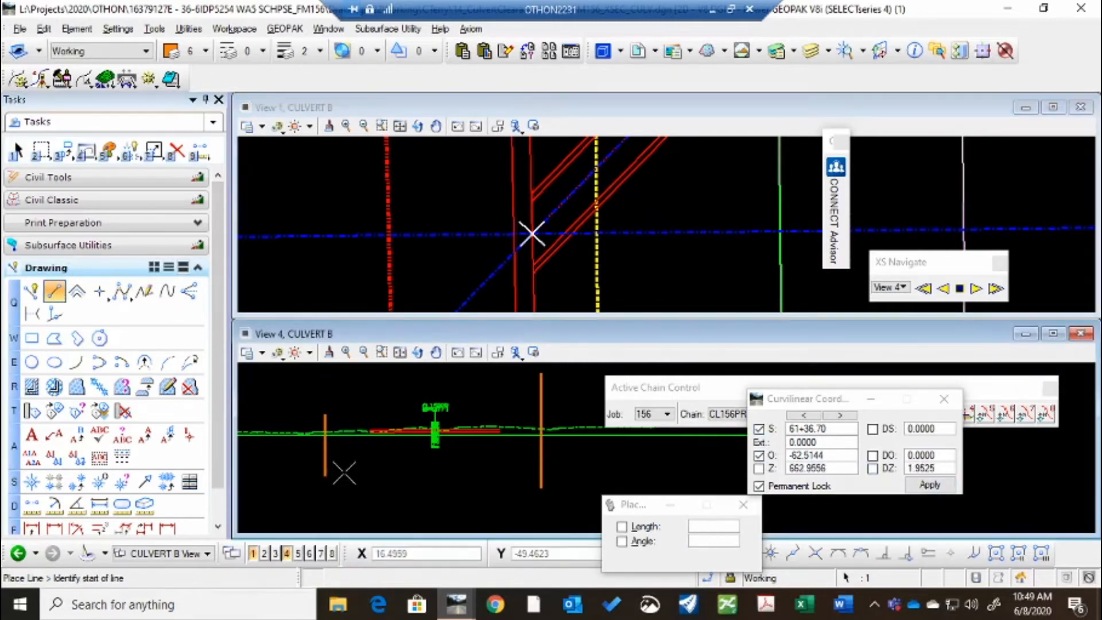
scroll(298, 409, up, 2)
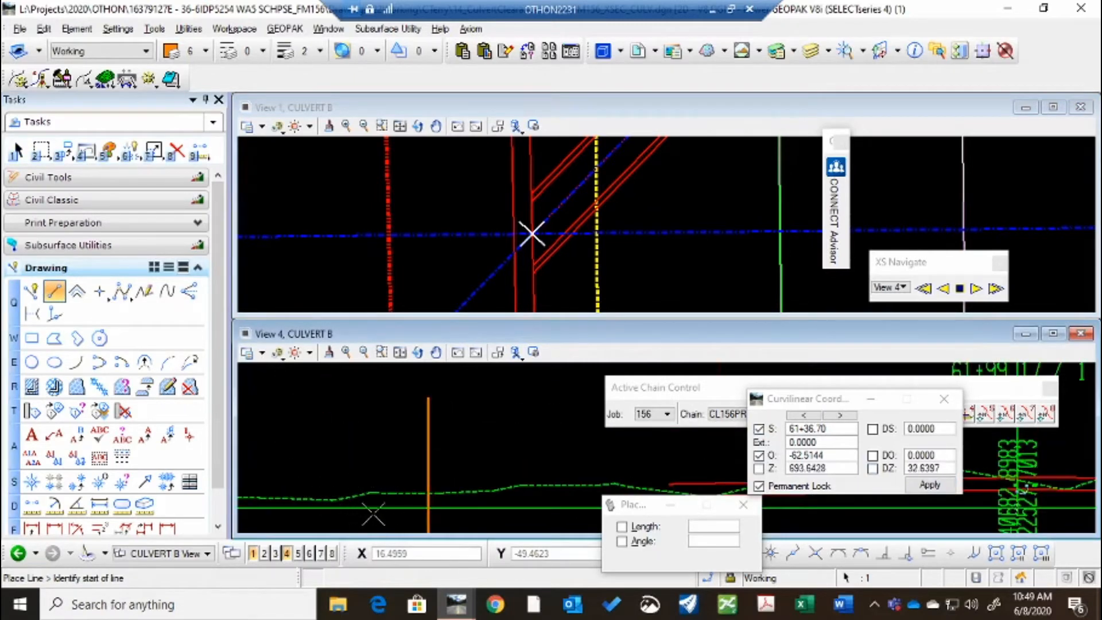
scroll(448, 426, down, 2)
scroll(411, 452, up, 3)
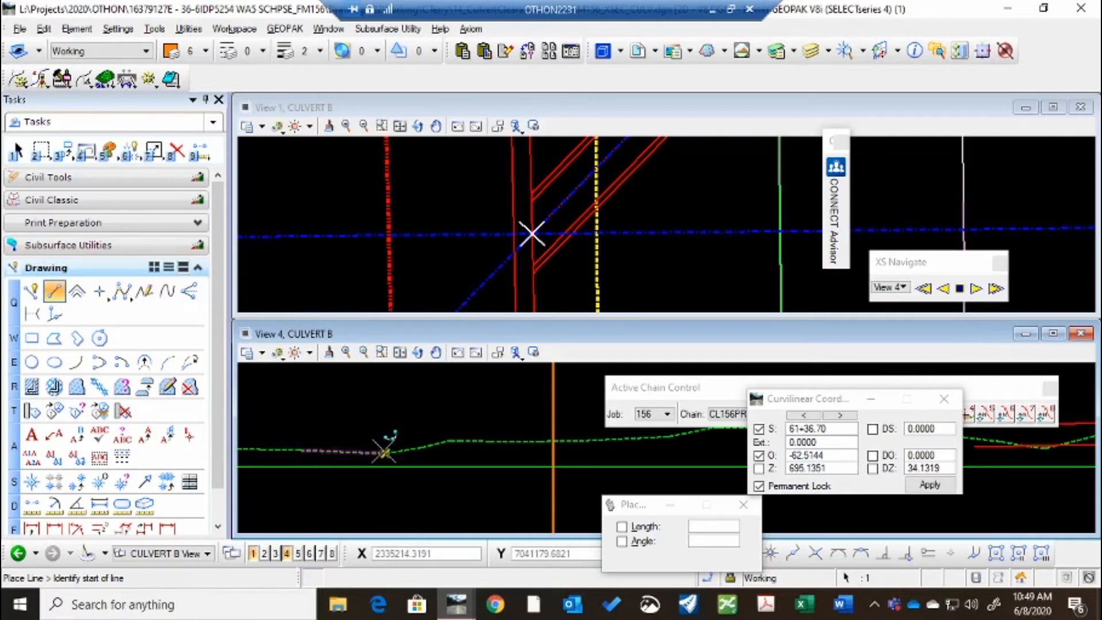
click(553, 453)
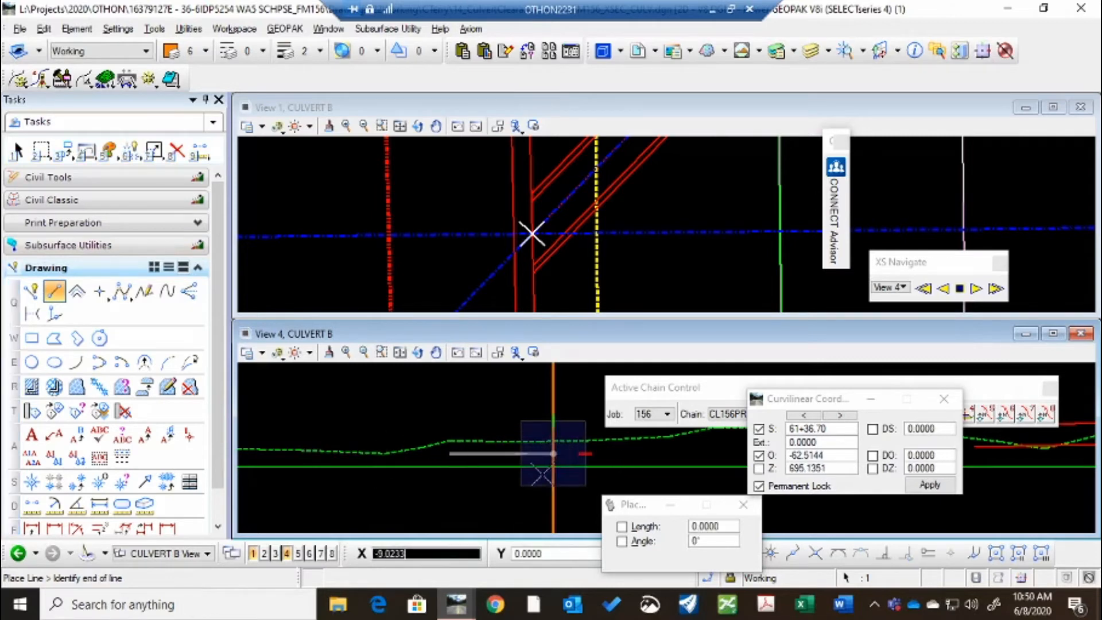
right_click(571, 456)
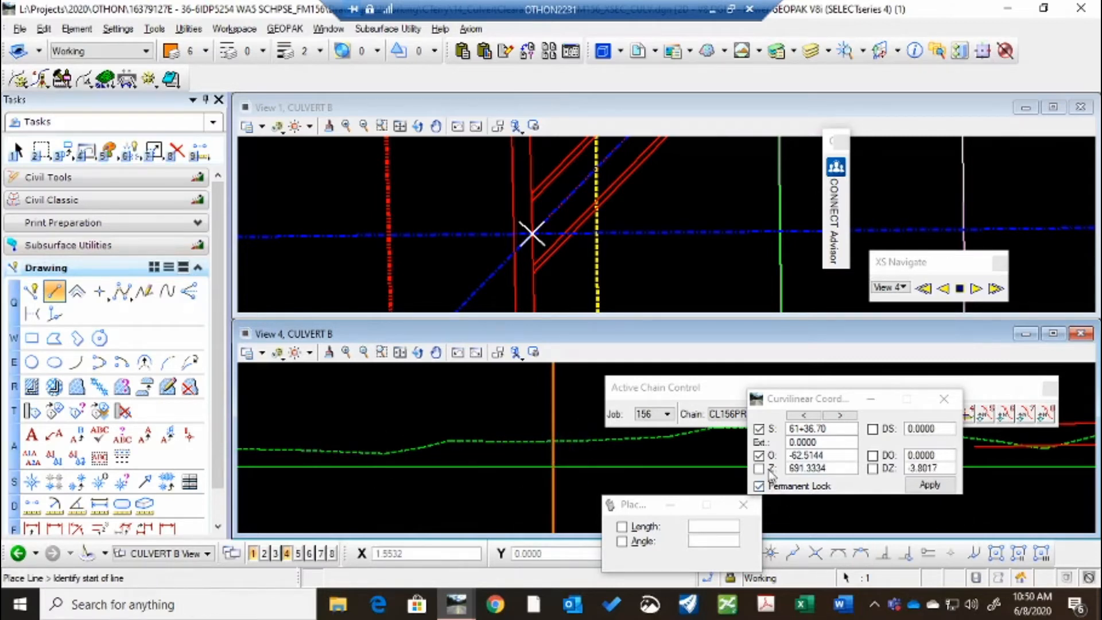
Step: Release the permanent station and offset locks, and make PropCulv the active level
click(758, 455)
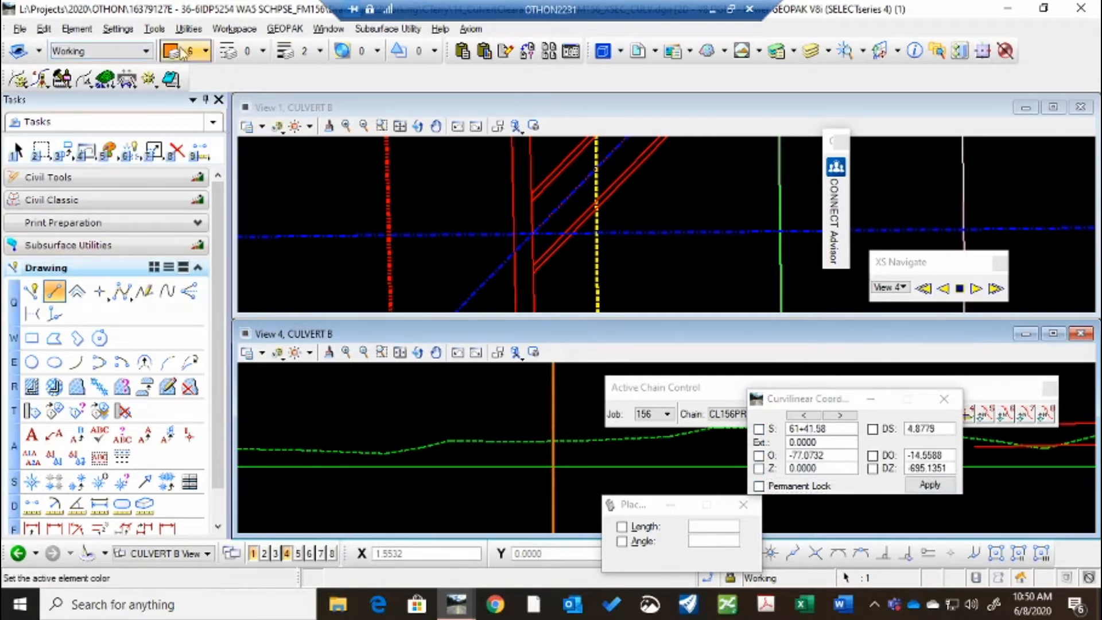
click(147, 51)
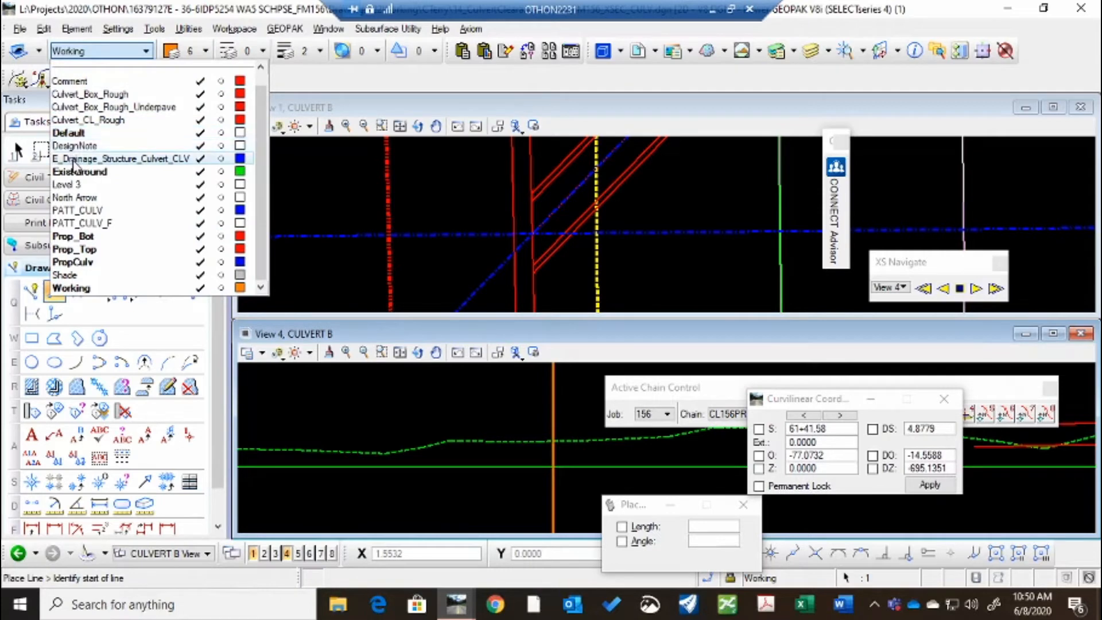
click(86, 264)
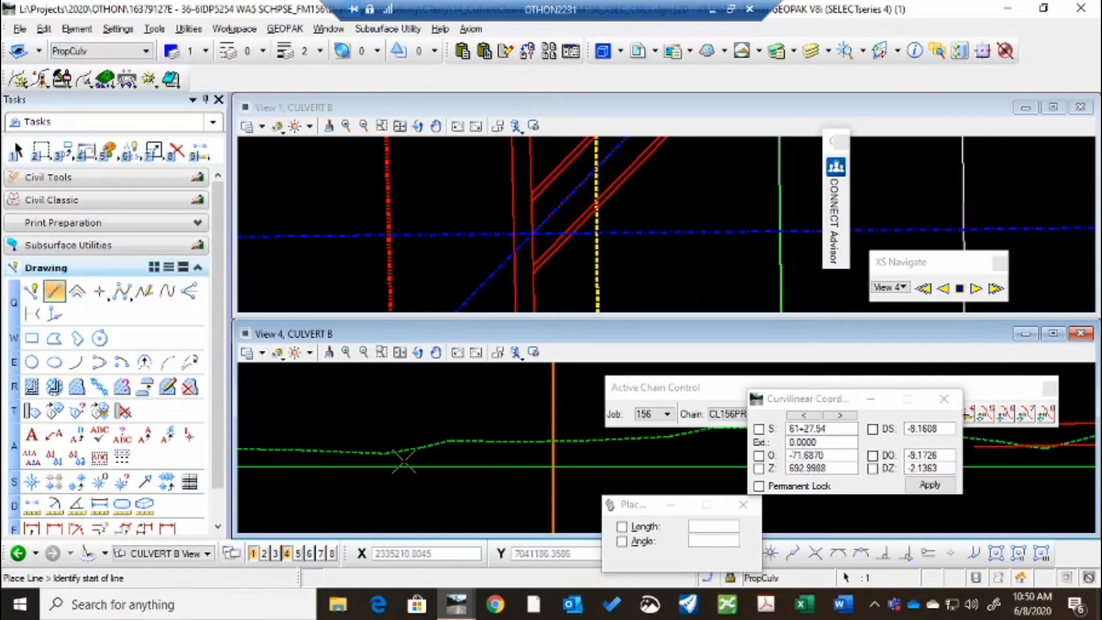
Step: Draw a horizontal line about 14.43 long from the existing ground's low point to the vertical headwall line at station 61+36.70
click(384, 454)
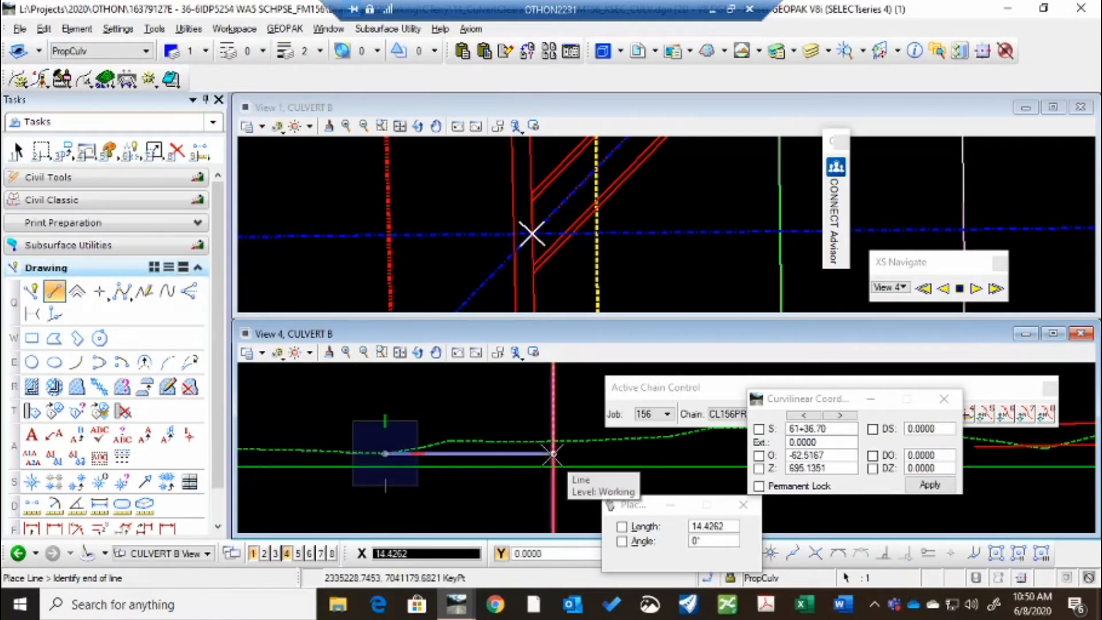
click(552, 453)
right_click(519, 441)
click(553, 453)
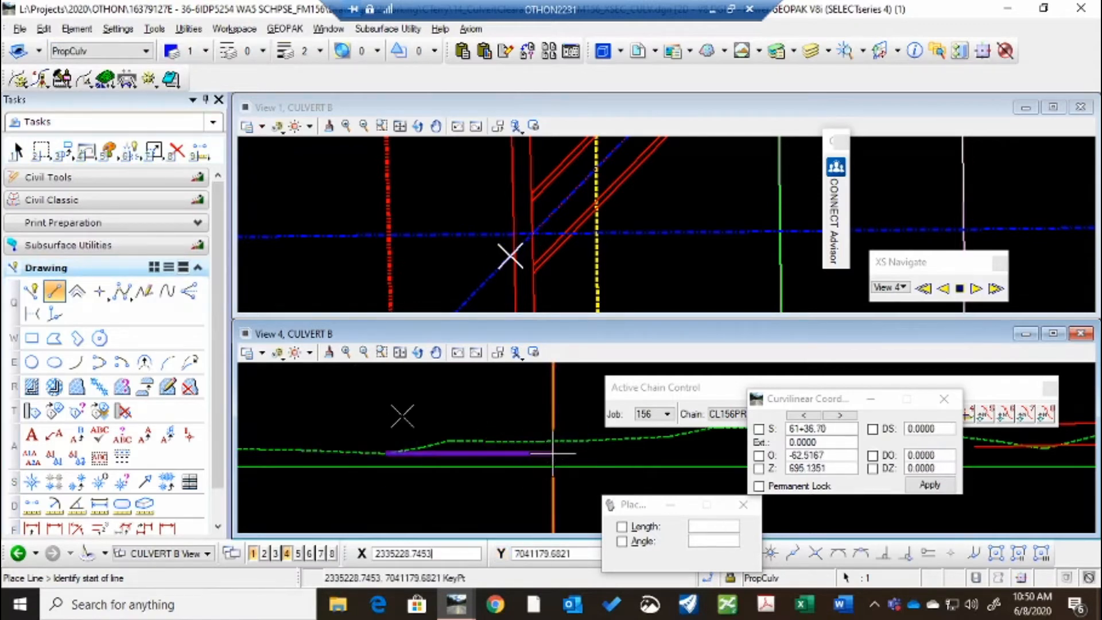
Step: Examine the existing-ground ditch low point beyond the other headwall line, and check its location against the headwall in plan
scroll(285, 417, down, 5)
right_click(325, 421)
scroll(590, 420, up, 3)
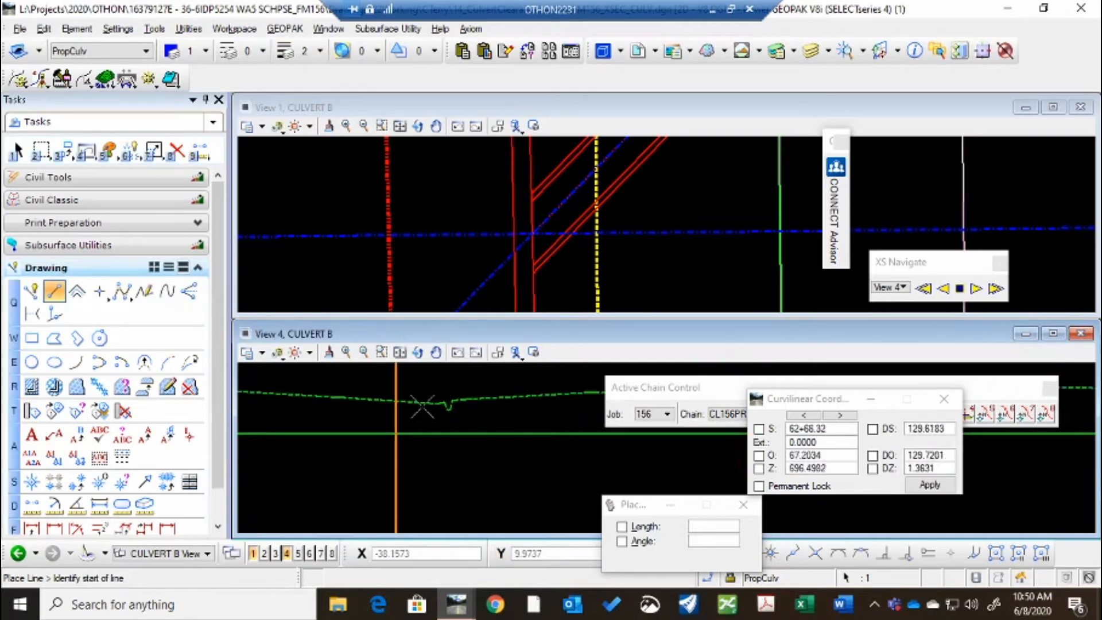
scroll(366, 387, up, 3)
scroll(408, 423, down, 2)
scroll(532, 448, up, 2)
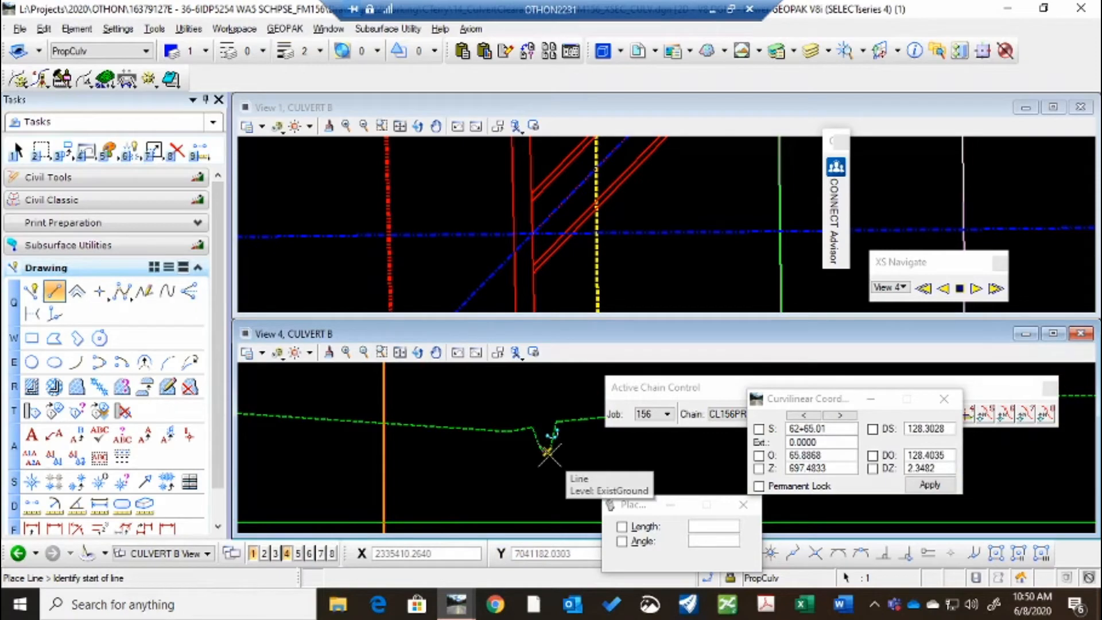
scroll(506, 220, down, 3)
scroll(553, 222, down, 4)
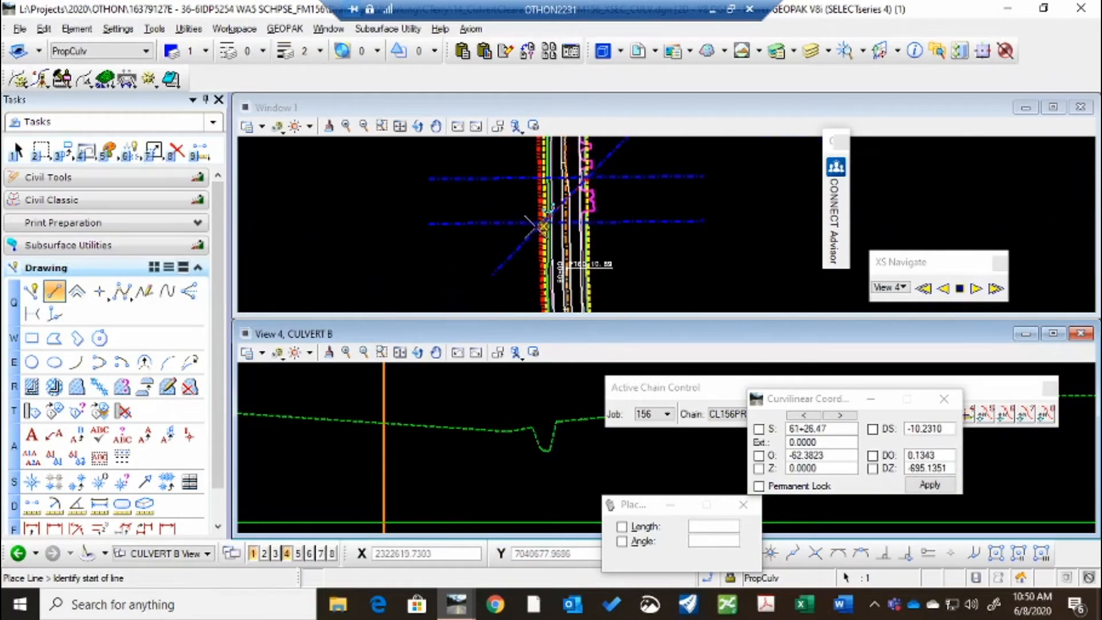
scroll(554, 169, up, 1)
scroll(617, 201, up, 1)
scroll(557, 237, up, 2)
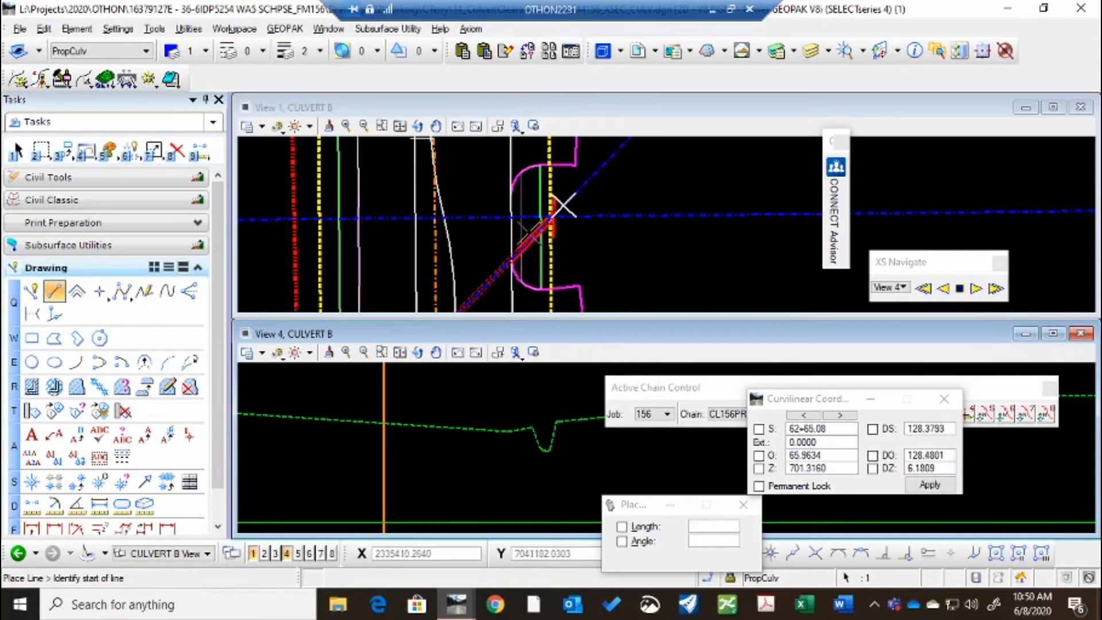
click(547, 450)
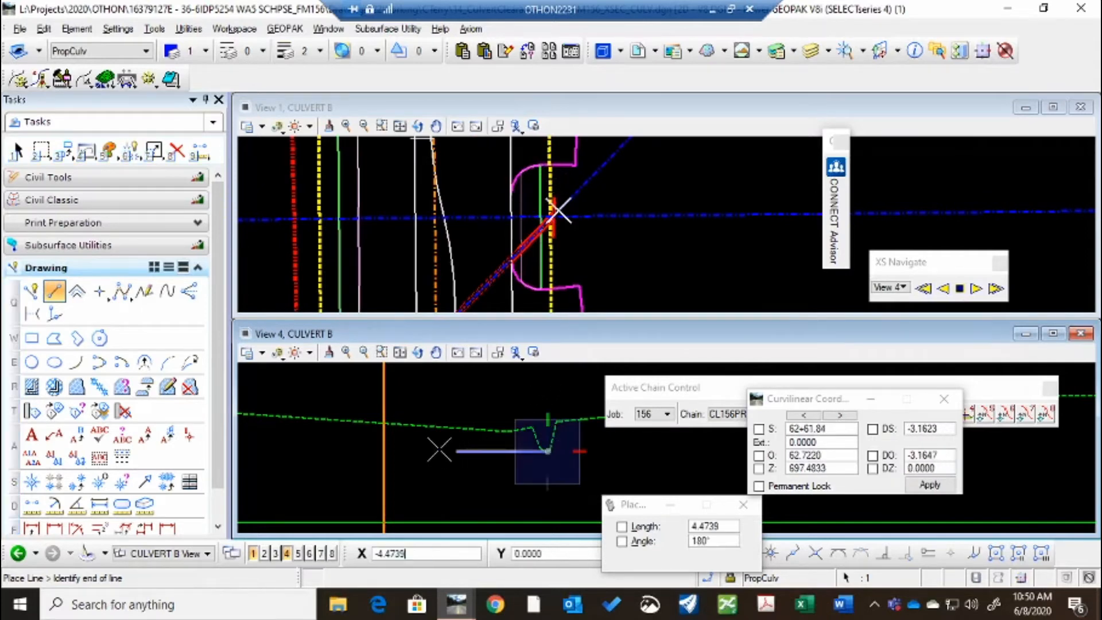
right_click(529, 429)
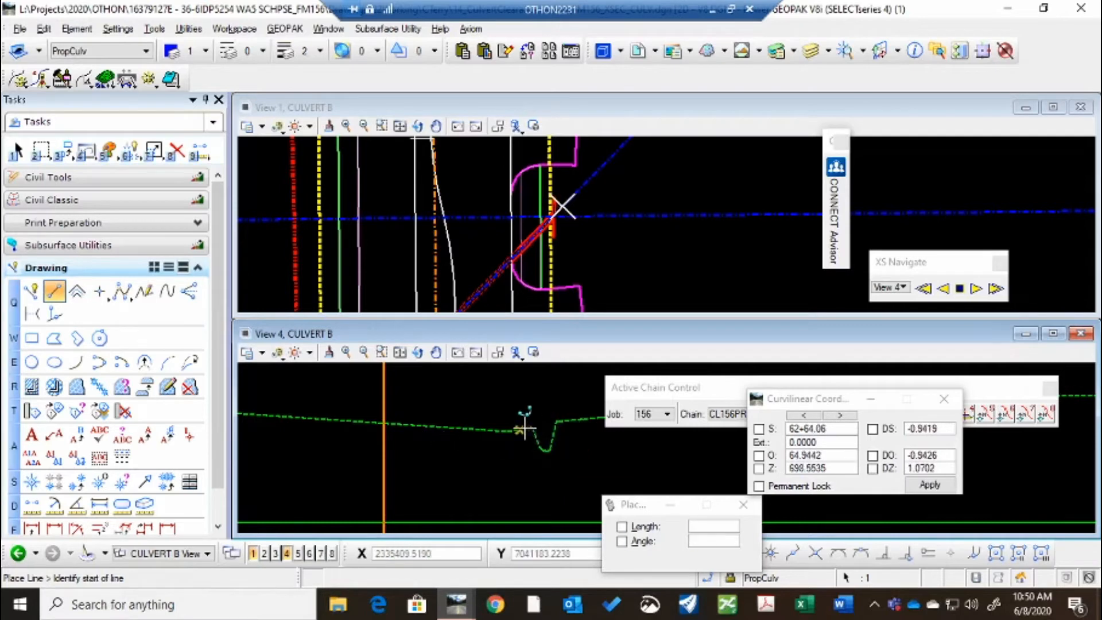
Step: Start a culvert flowline where the short horizontal line meets the headwall line at station 61+36.70
scroll(481, 418, down, 4)
scroll(493, 428, down, 2)
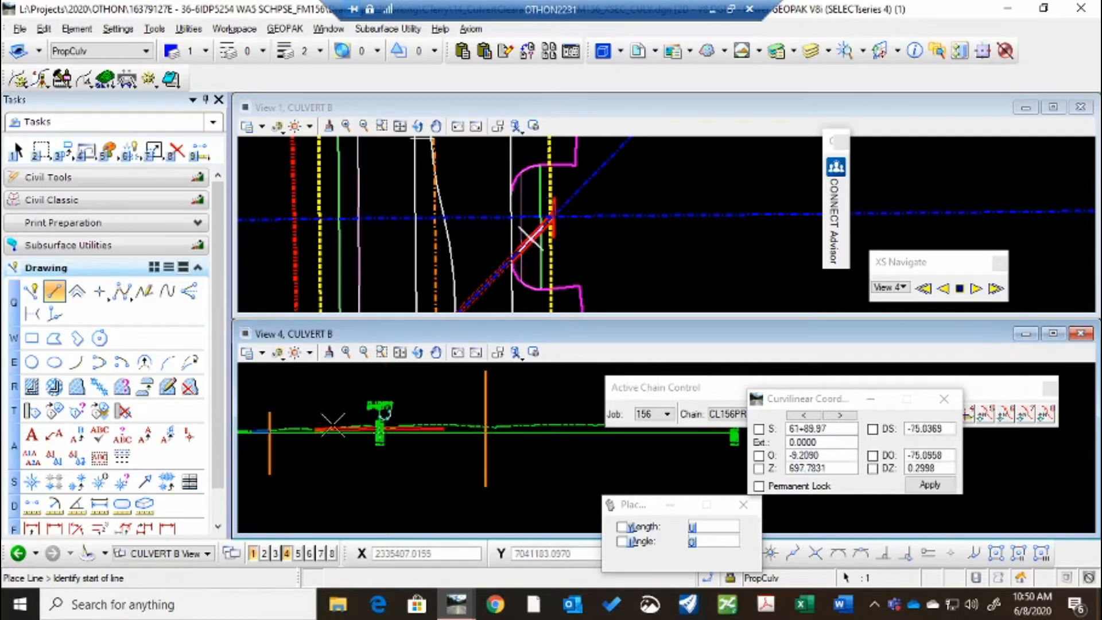
scroll(245, 430, up, 2)
scroll(300, 440, up, 4)
scroll(263, 423, up, 5)
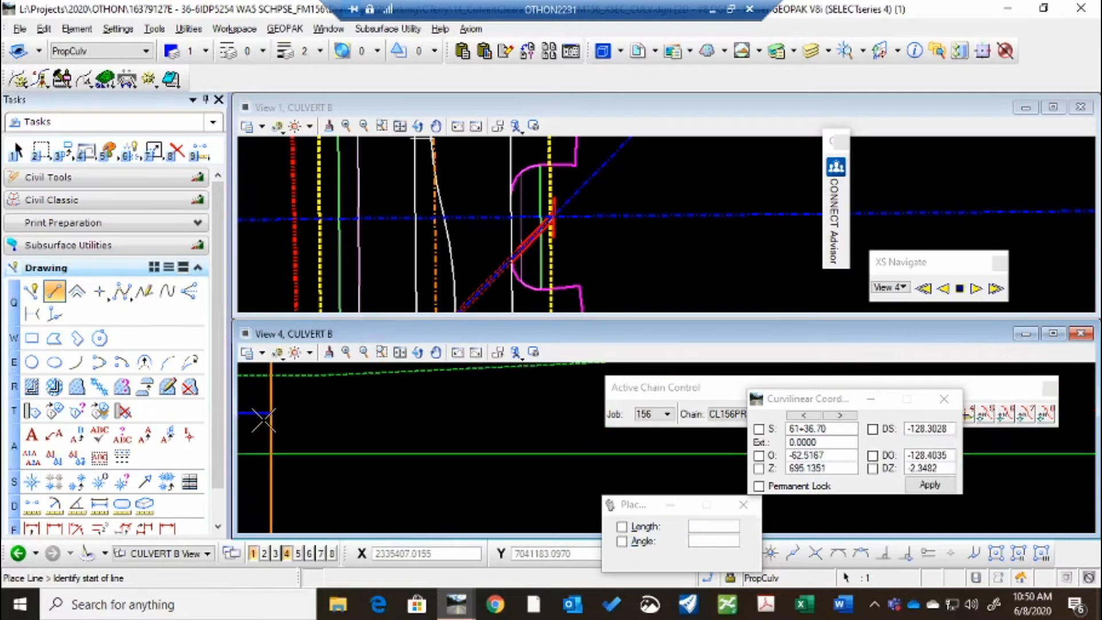
click(268, 412)
Step: Examine how the pending culvert flowline reaches the opposite headwall line, relative to the existing ground and the ditch low point beyond it
scroll(276, 419, down, 3)
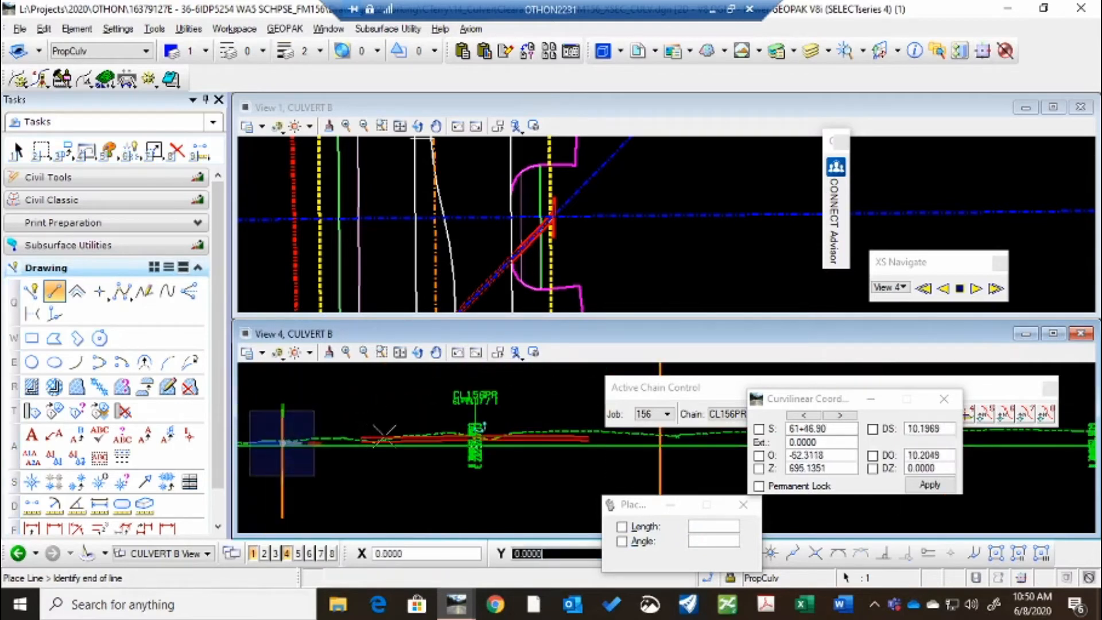
scroll(616, 437, up, 3)
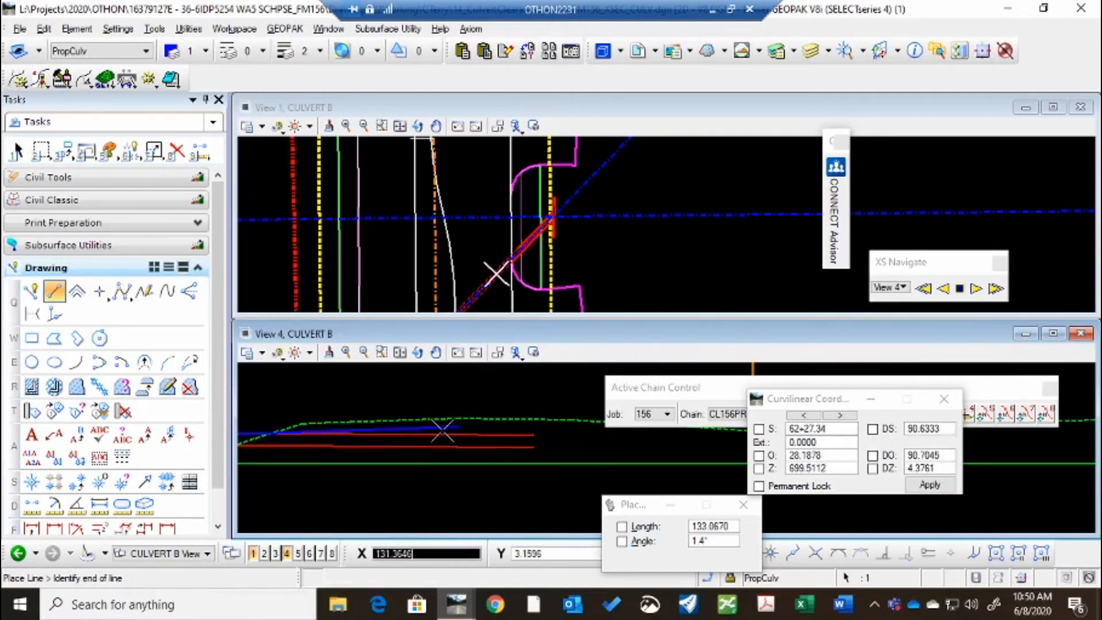
scroll(444, 428, down, 3)
scroll(566, 435, up, 4)
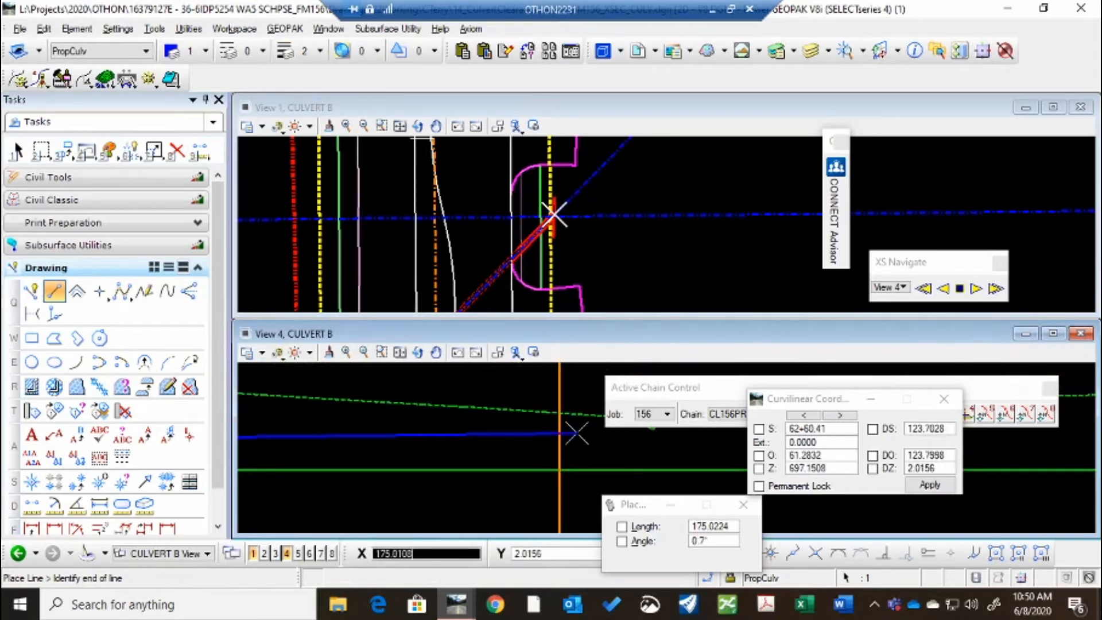
scroll(576, 434, down, 1)
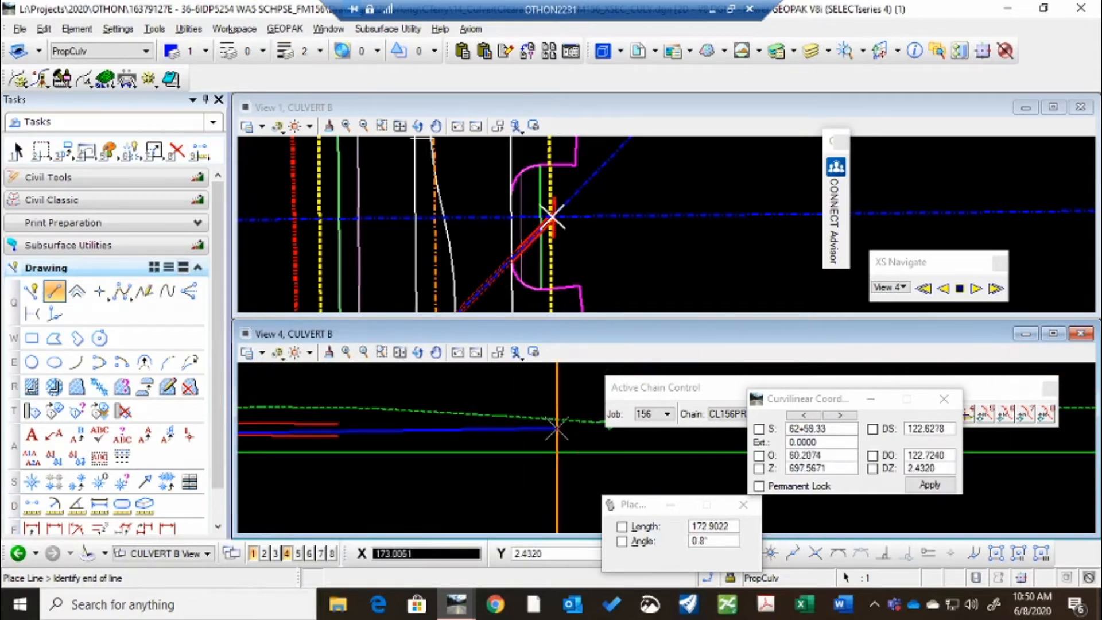
scroll(558, 429, down, 2)
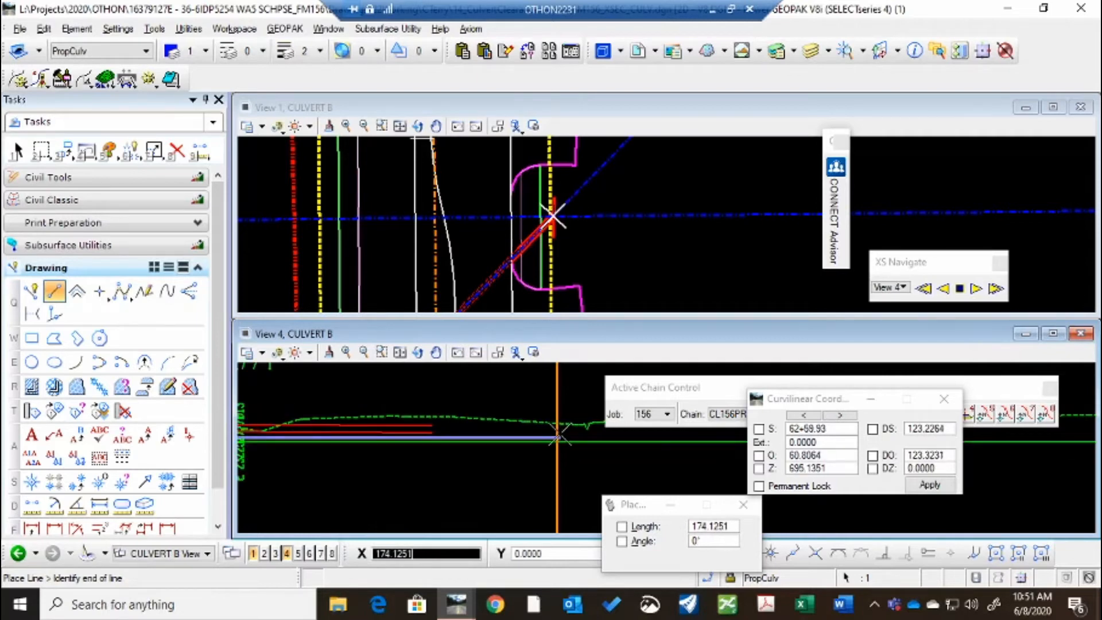
scroll(552, 433, up, 3)
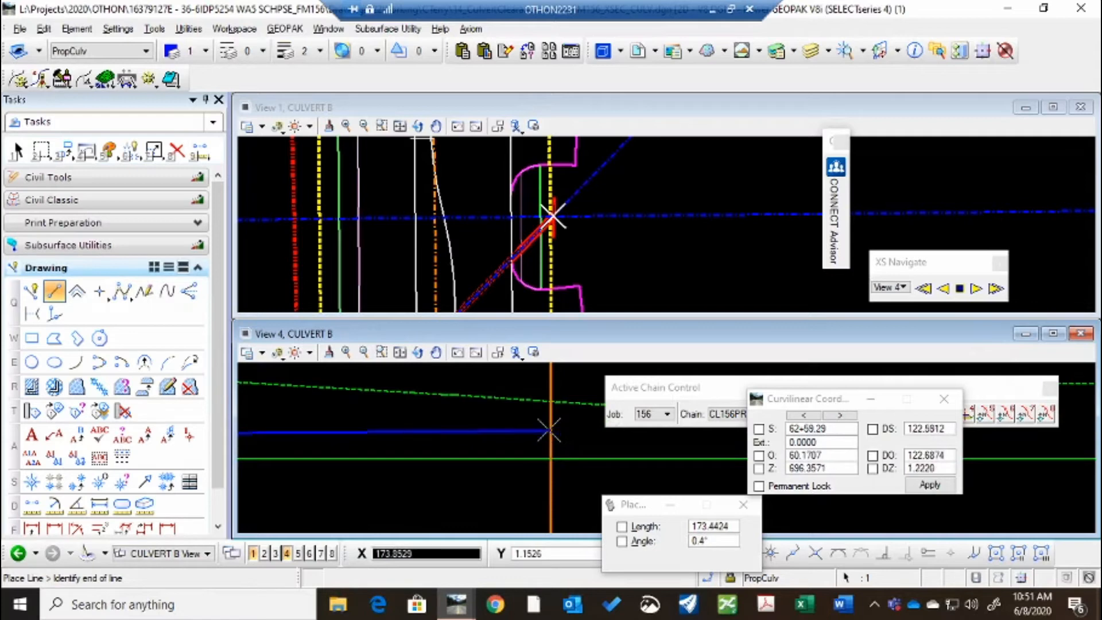
scroll(550, 429, down, 2)
scroll(552, 430, down, 2)
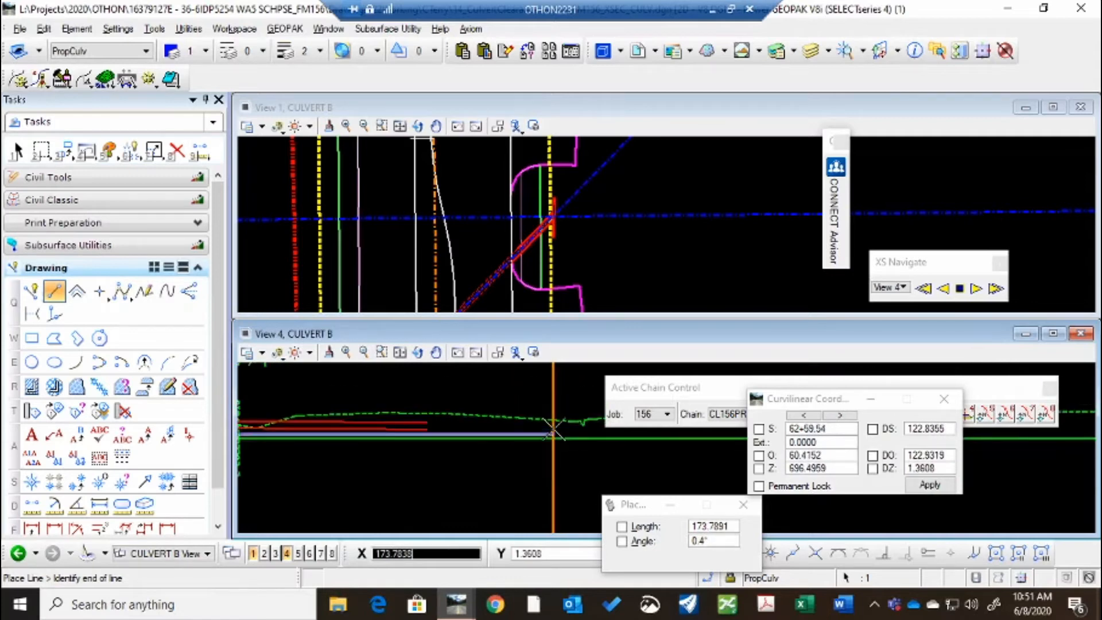
scroll(349, 418, up, 5)
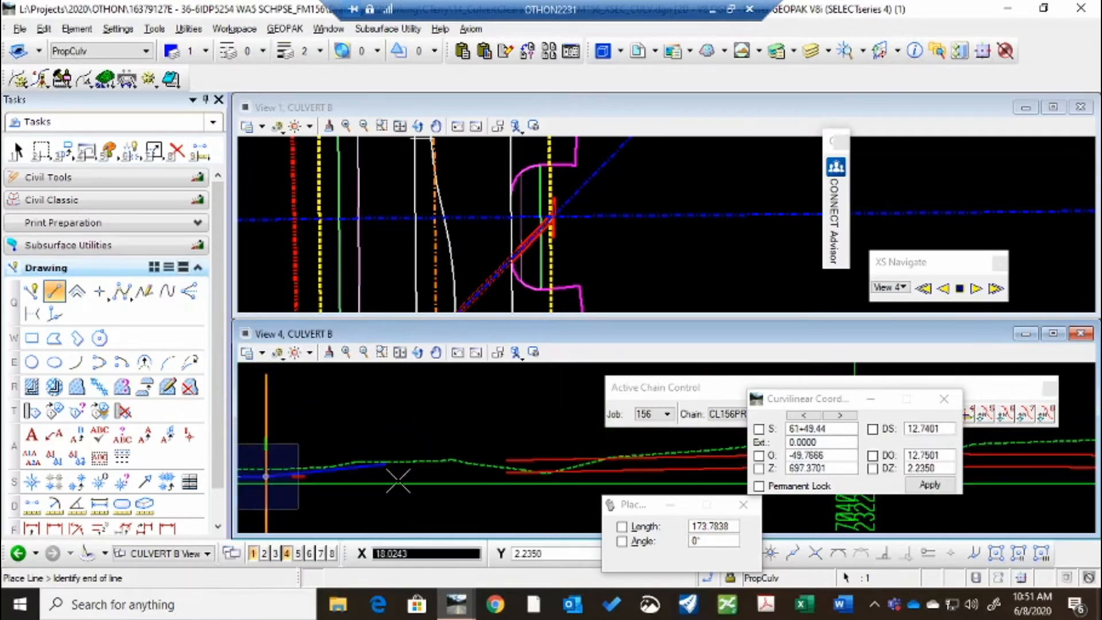
scroll(338, 465, down, 4)
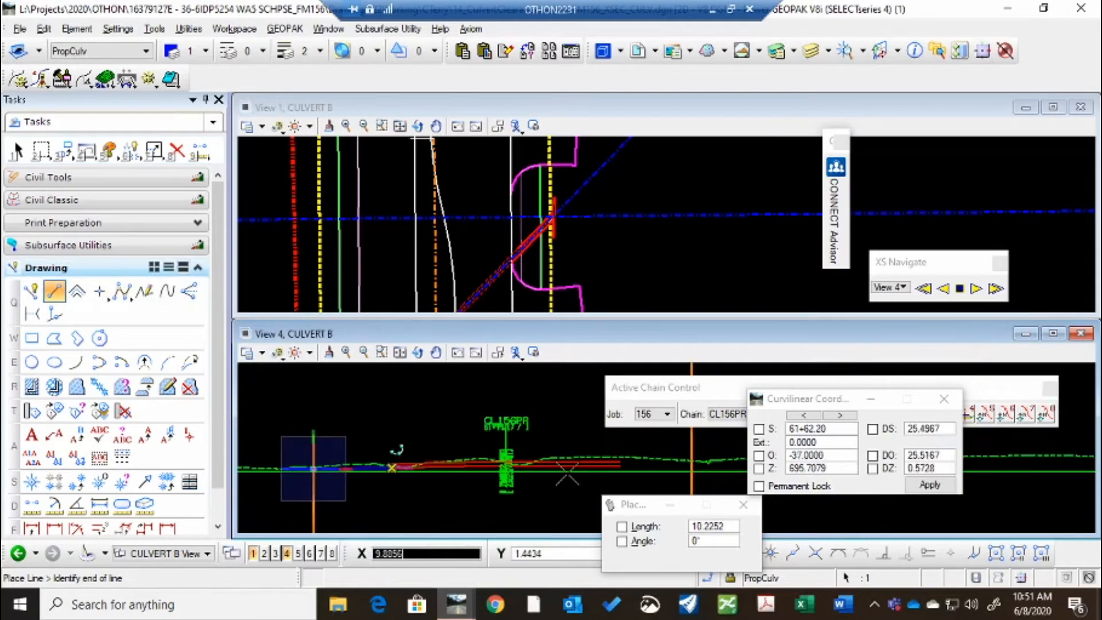
scroll(691, 468, up, 3)
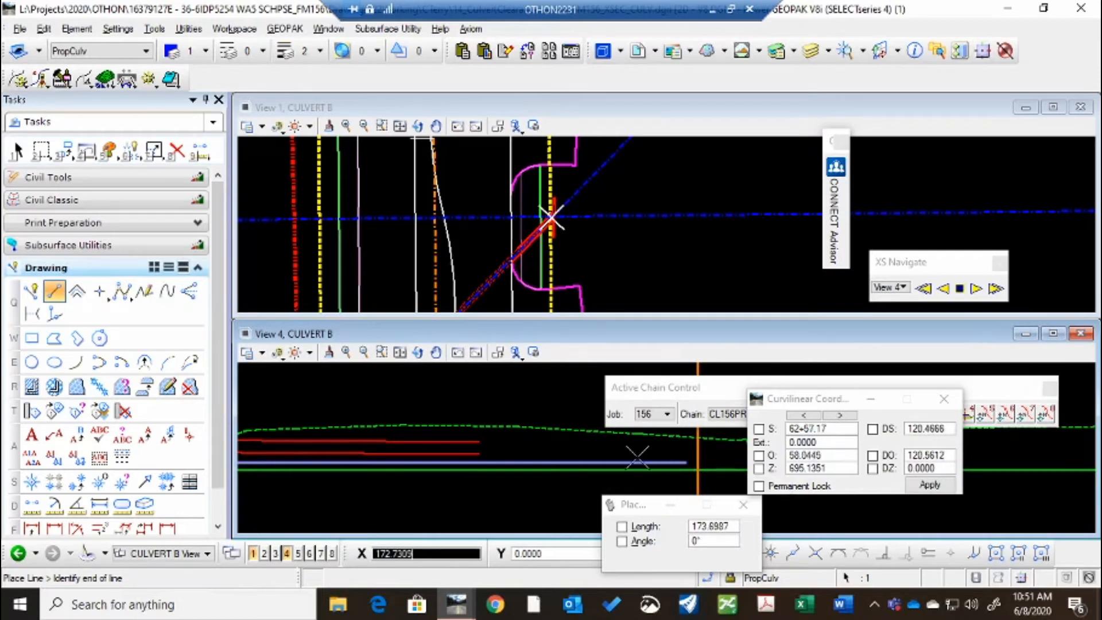
scroll(613, 449, down, 3)
scroll(672, 449, up, 4)
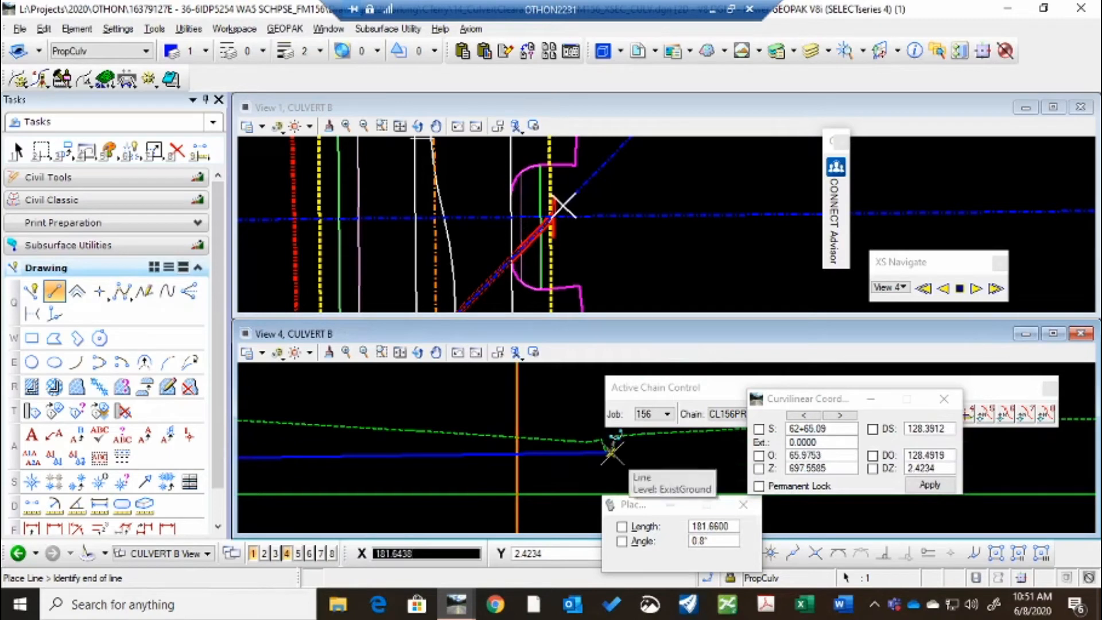
scroll(600, 462, down, 2)
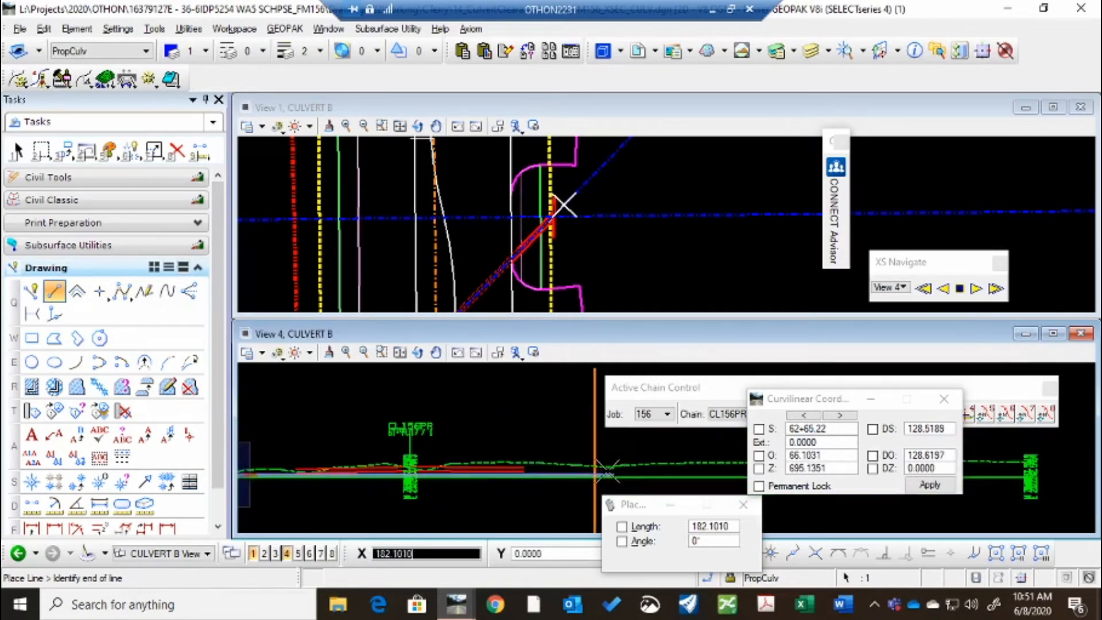
scroll(591, 472, up, 2)
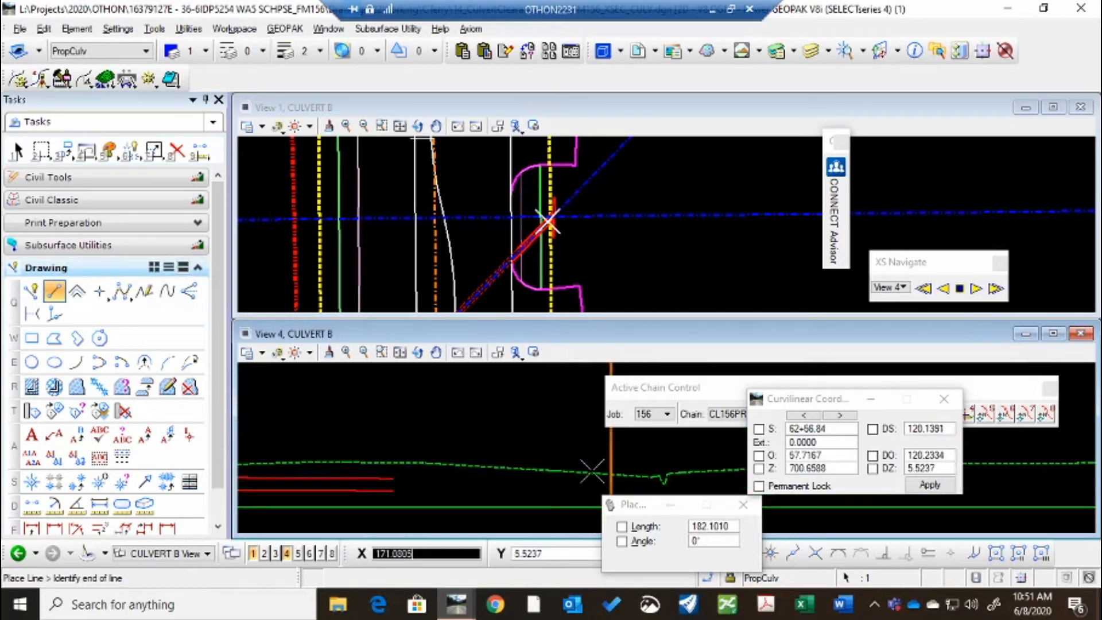
Step: Finish the culvert flowline with an endpoint 100 across and 1 up from its start at the first headwall line
click(561, 497)
text(100)
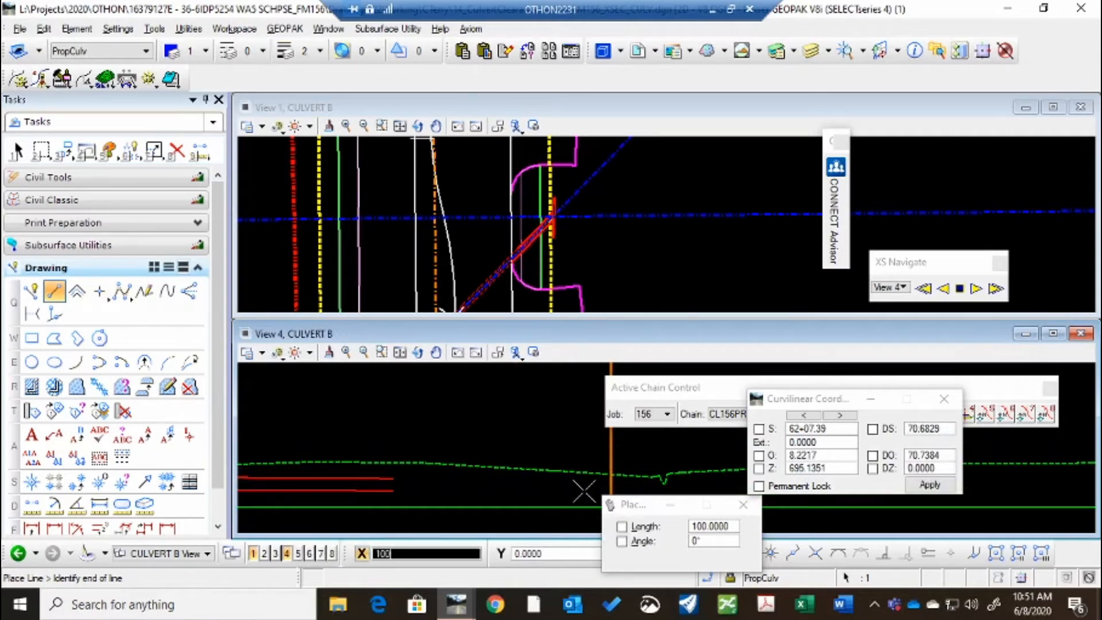
key(Tab)
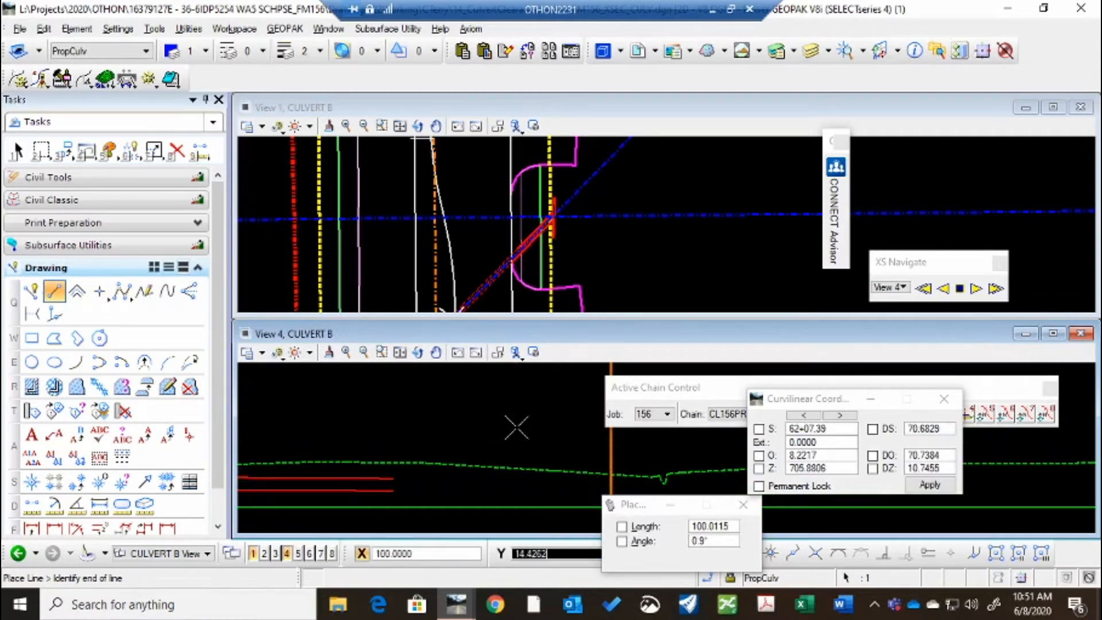
text(1)
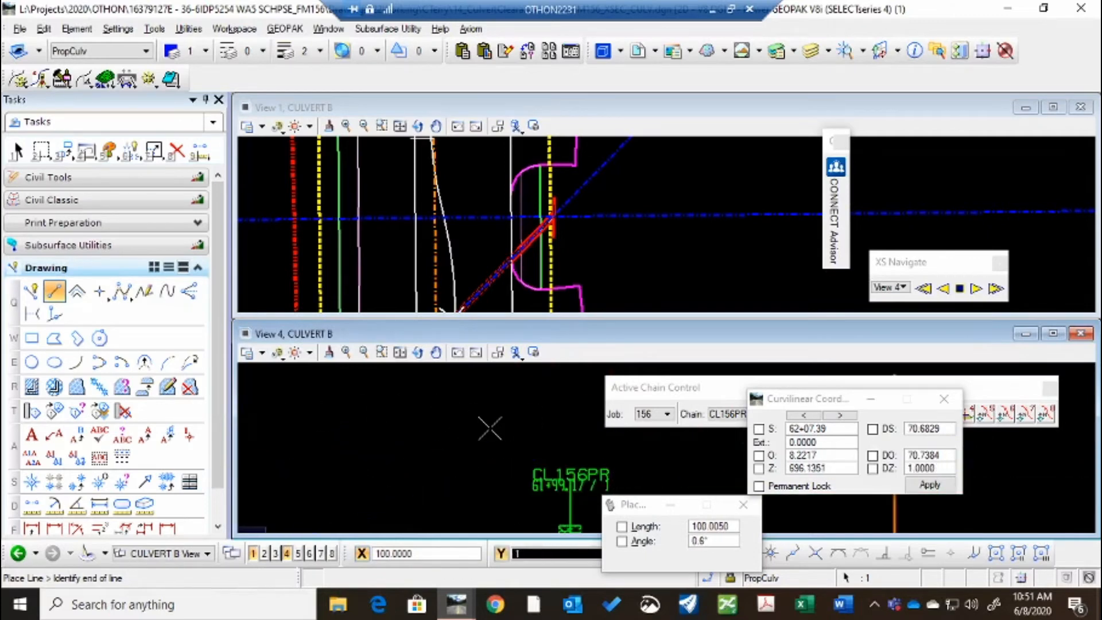
click(490, 428)
right_click(461, 418)
scroll(436, 429, down, 3)
scroll(421, 424, up, 4)
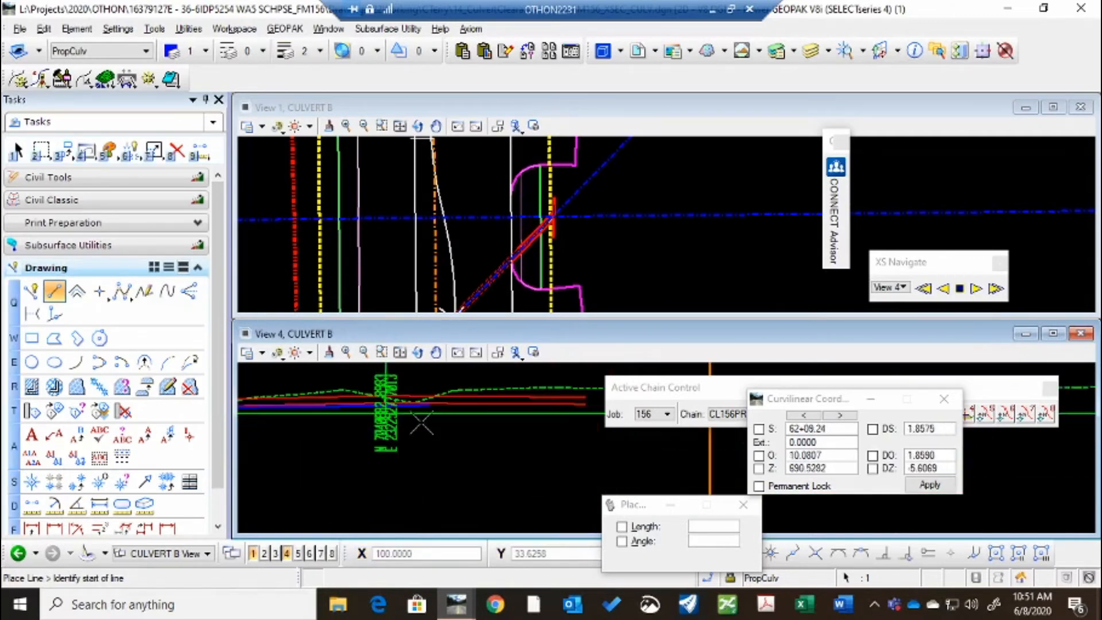
Step: Extend the sloped culvert flowline along its own grade until it ends slightly past the opposite headwall line
scroll(398, 406, up, 2)
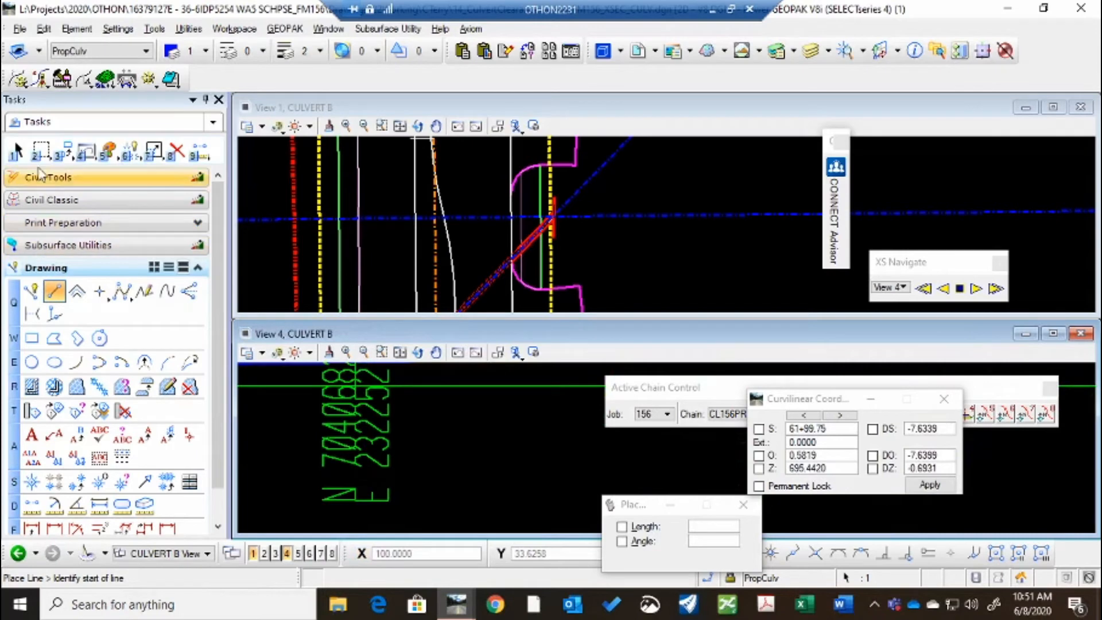
click(16, 151)
scroll(454, 481, down, 3)
scroll(450, 446, up, 3)
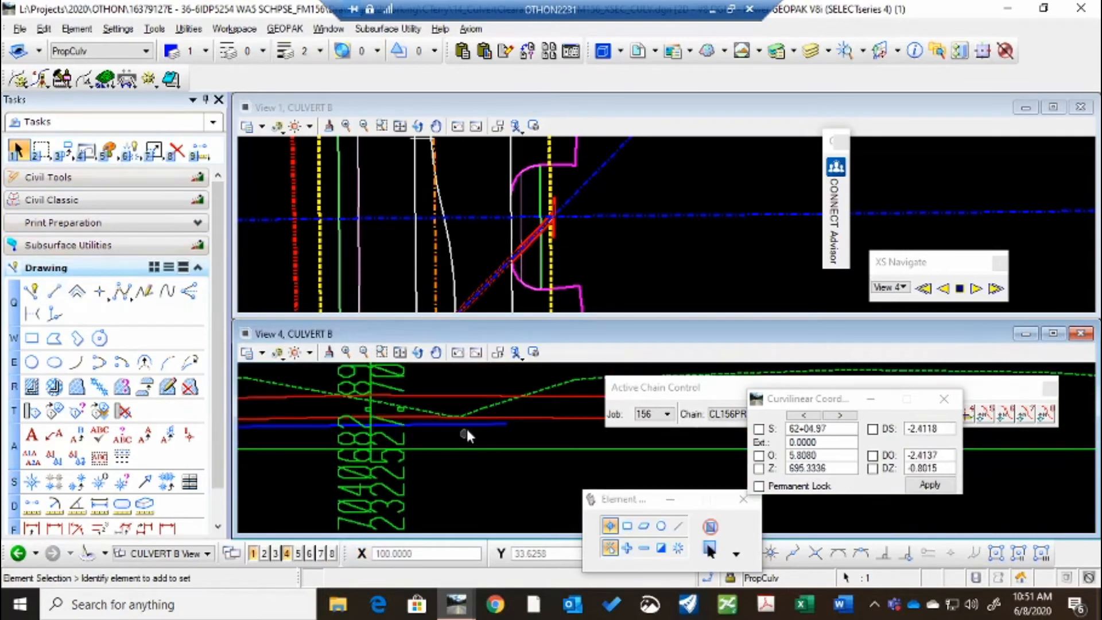
click(505, 425)
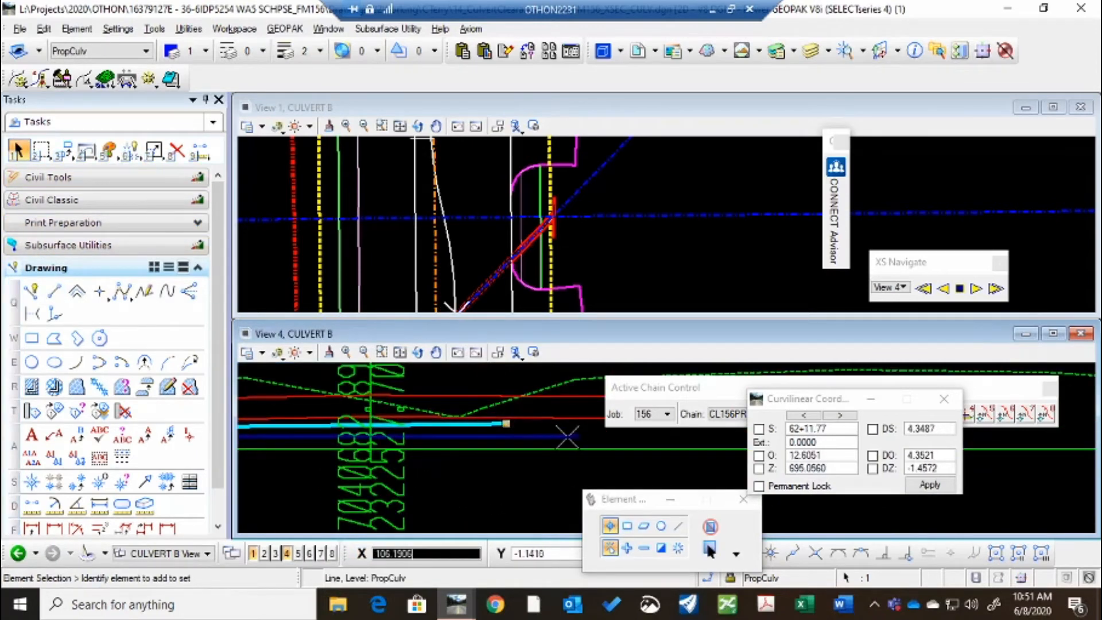
scroll(427, 443, down, 3)
scroll(611, 443, up, 2)
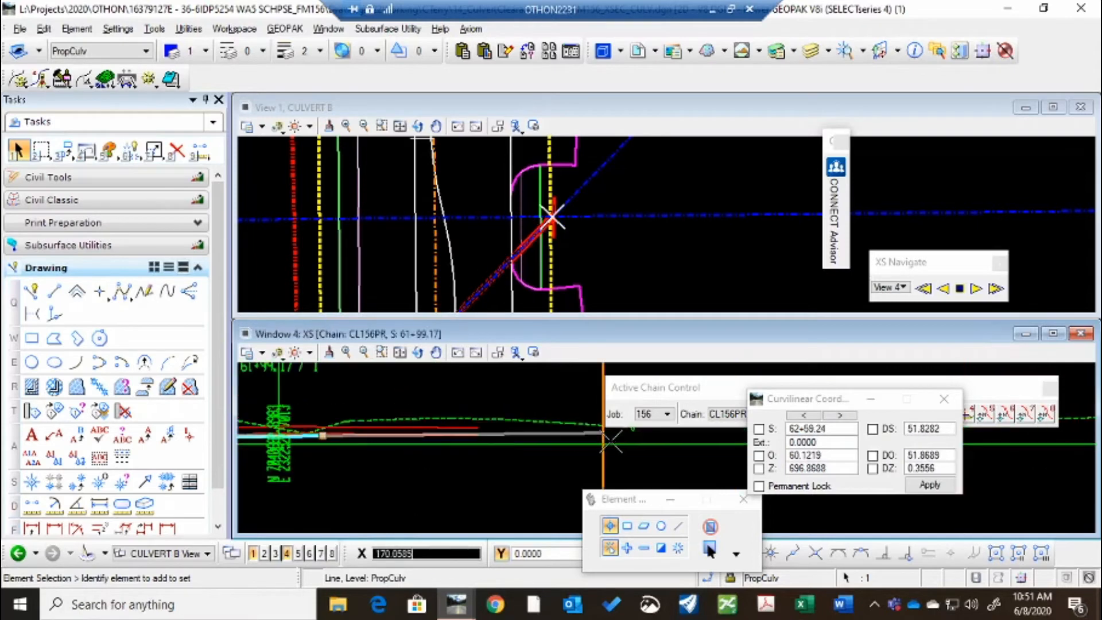
scroll(507, 441, down, 1)
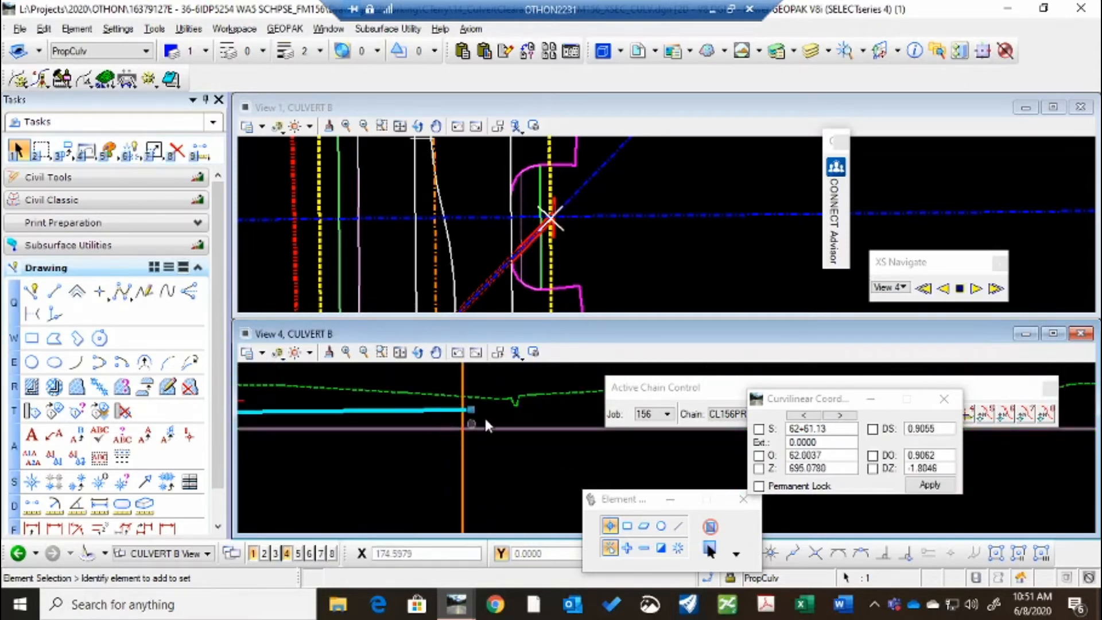
Step: Trim the flowline's overrun back to the opposite vertical headwall line
click(155, 152)
click(184, 276)
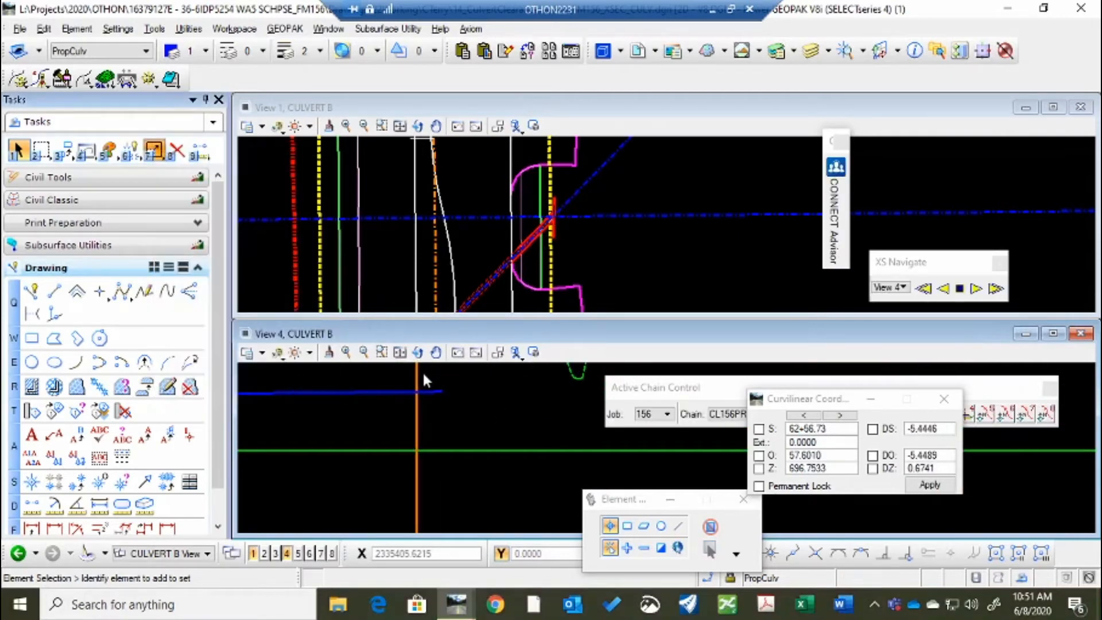
click(419, 377)
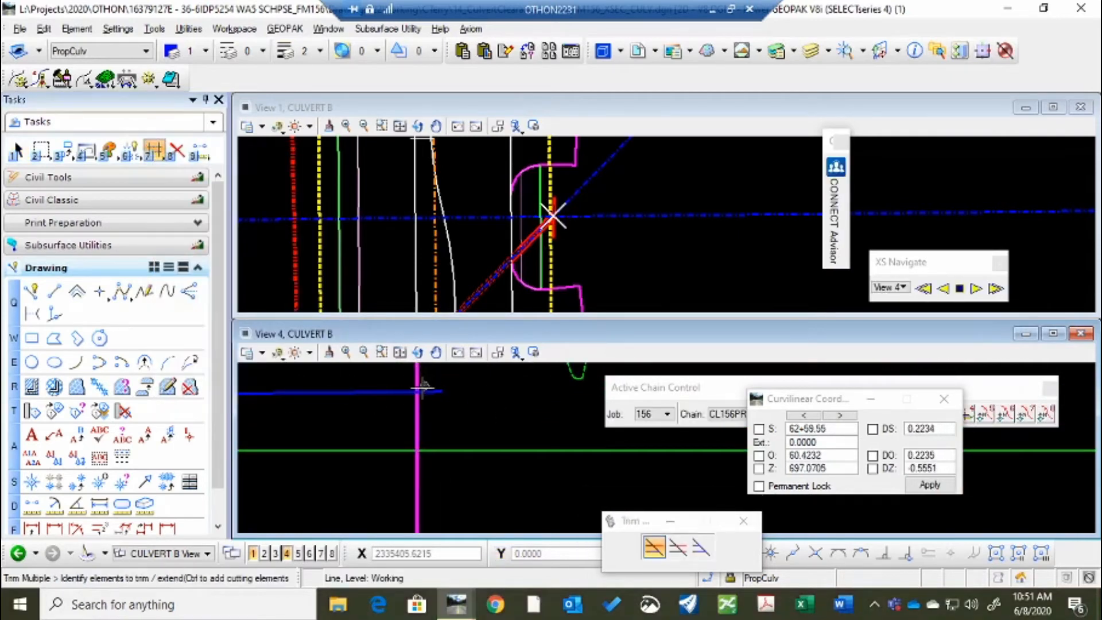
right_click(458, 394)
Step: Measure the perpendicular distance between the culvert box's two inner wall lines in the plan view
scroll(498, 278, up, 4)
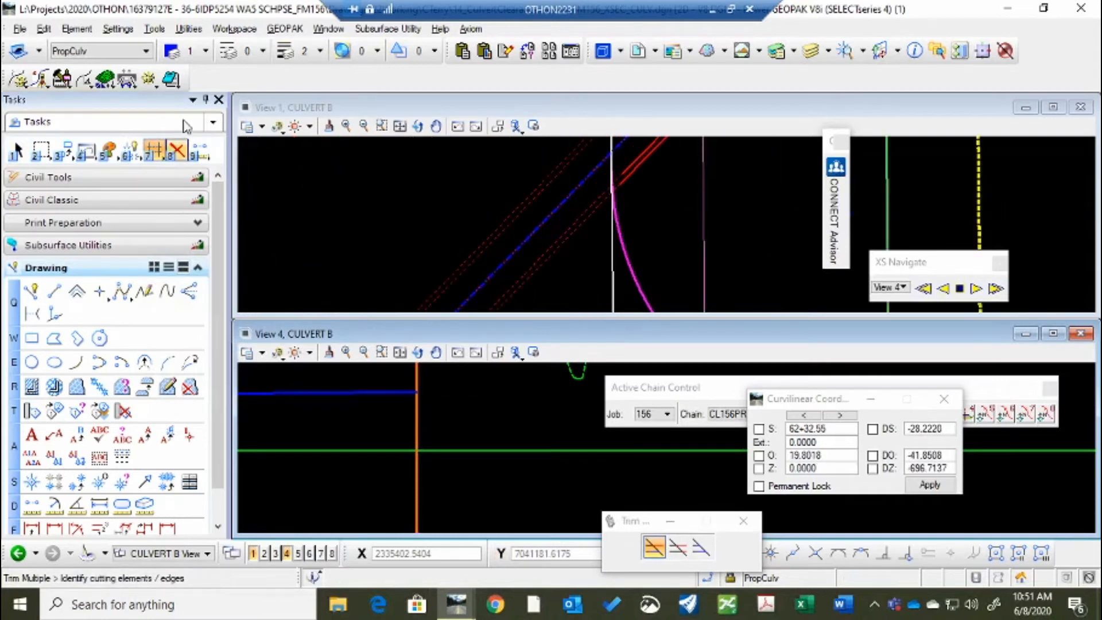
click(199, 151)
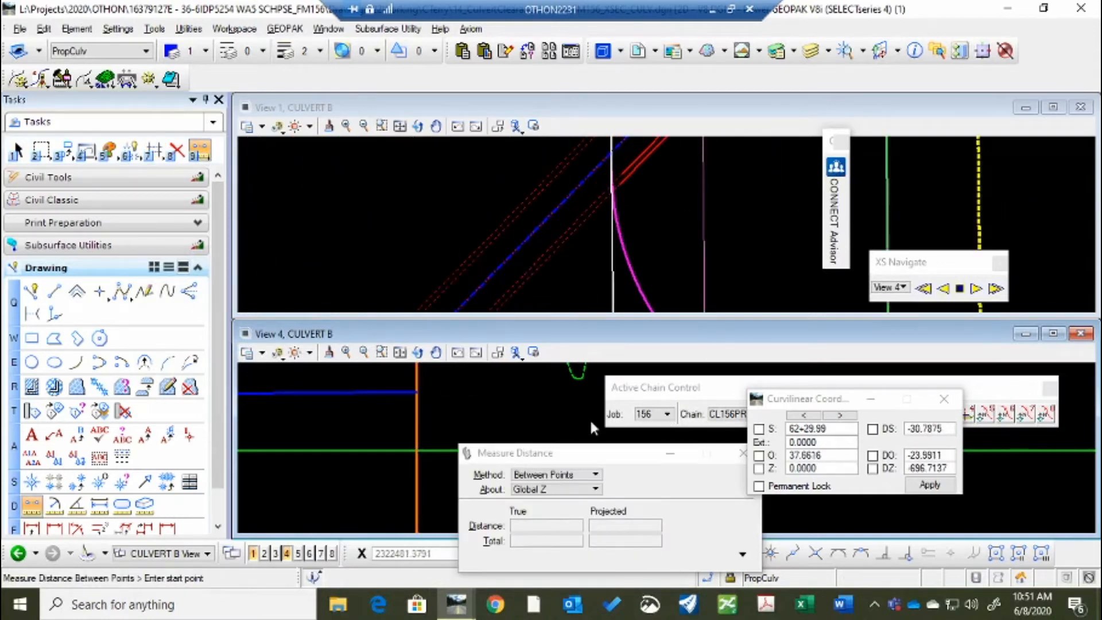
click(593, 474)
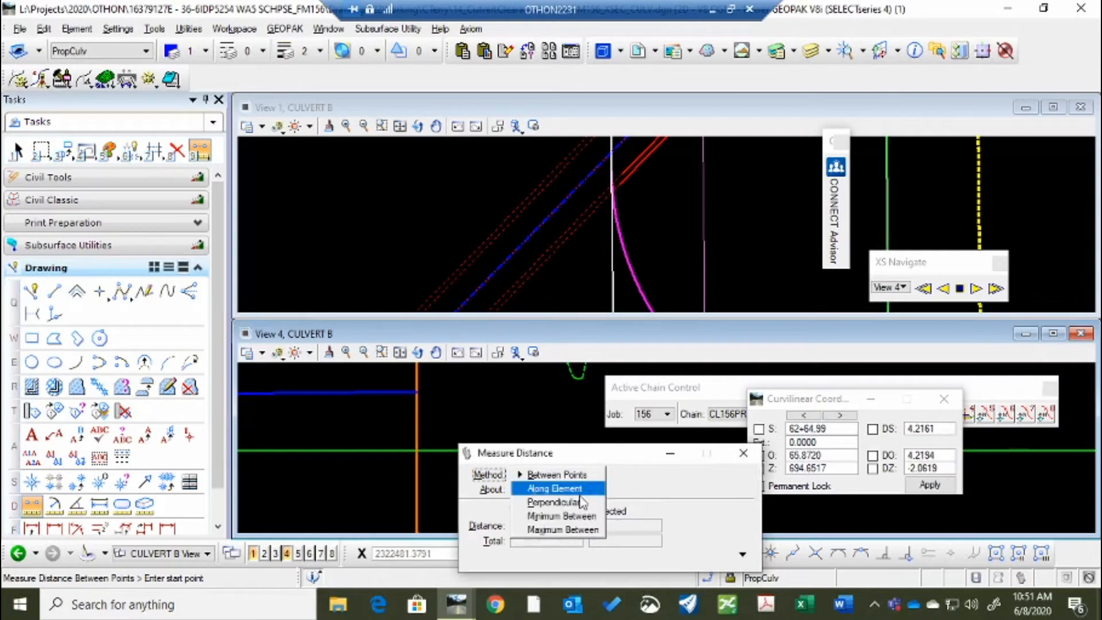
click(551, 504)
click(510, 224)
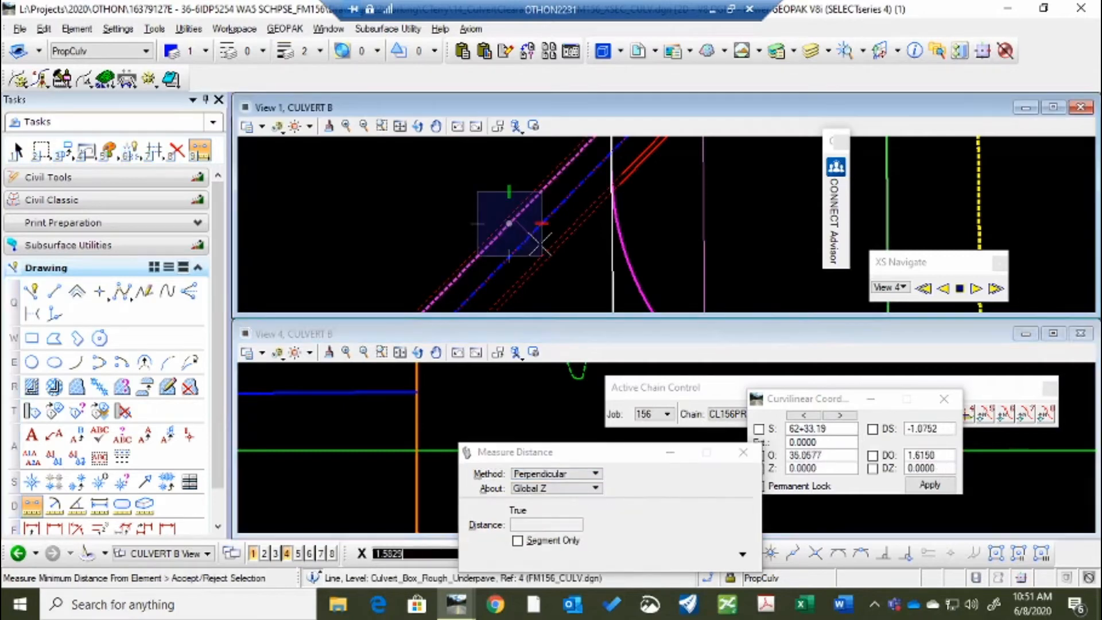
click(545, 245)
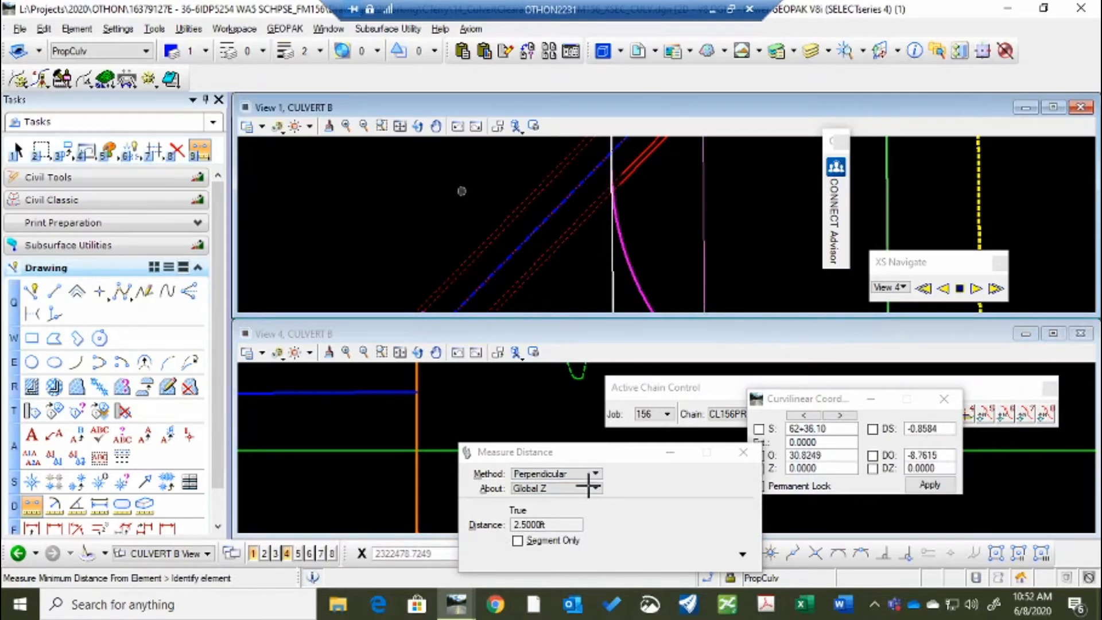
scroll(452, 217, down, 2)
scroll(452, 217, down, 2)
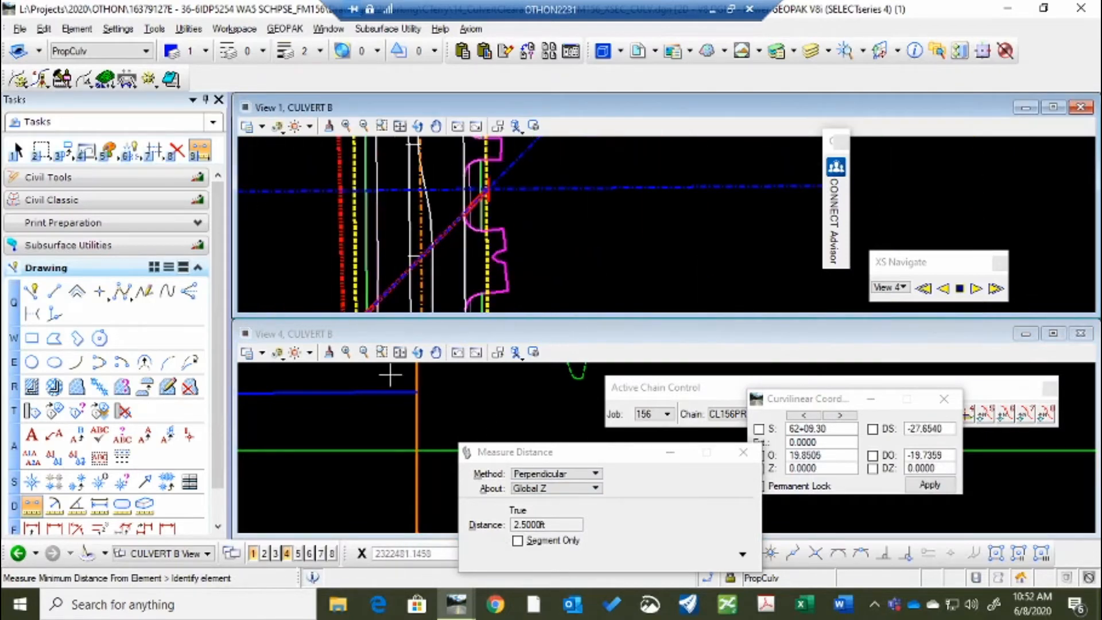
Step: Copy the proposed culvert flowline straight up by the measured 2.5 ft opening to form the culvert's inside top
click(66, 148)
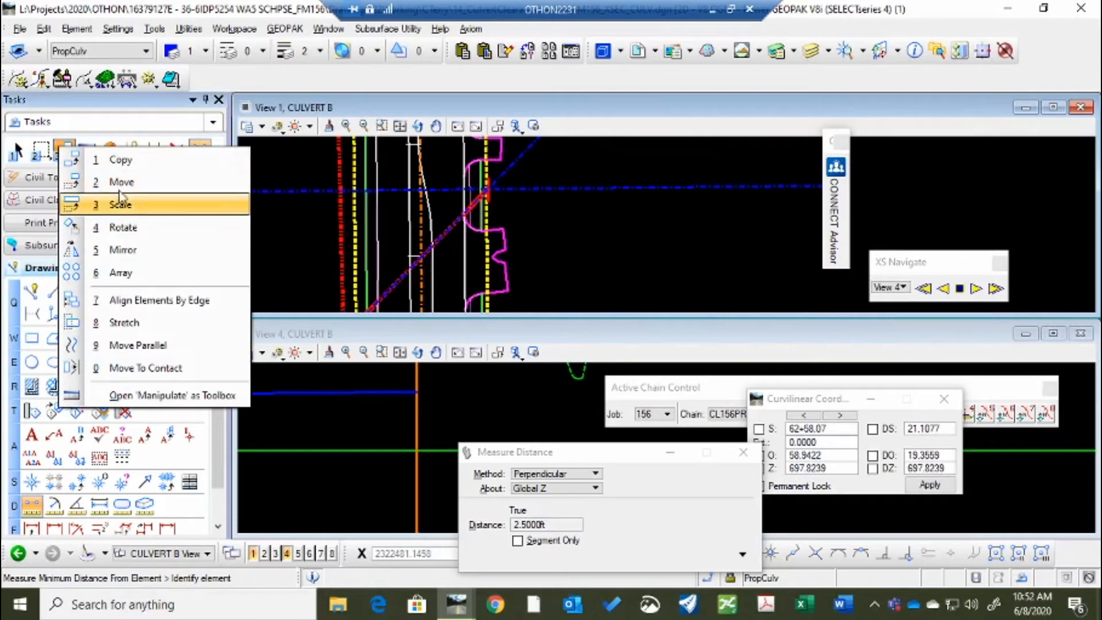
click(126, 163)
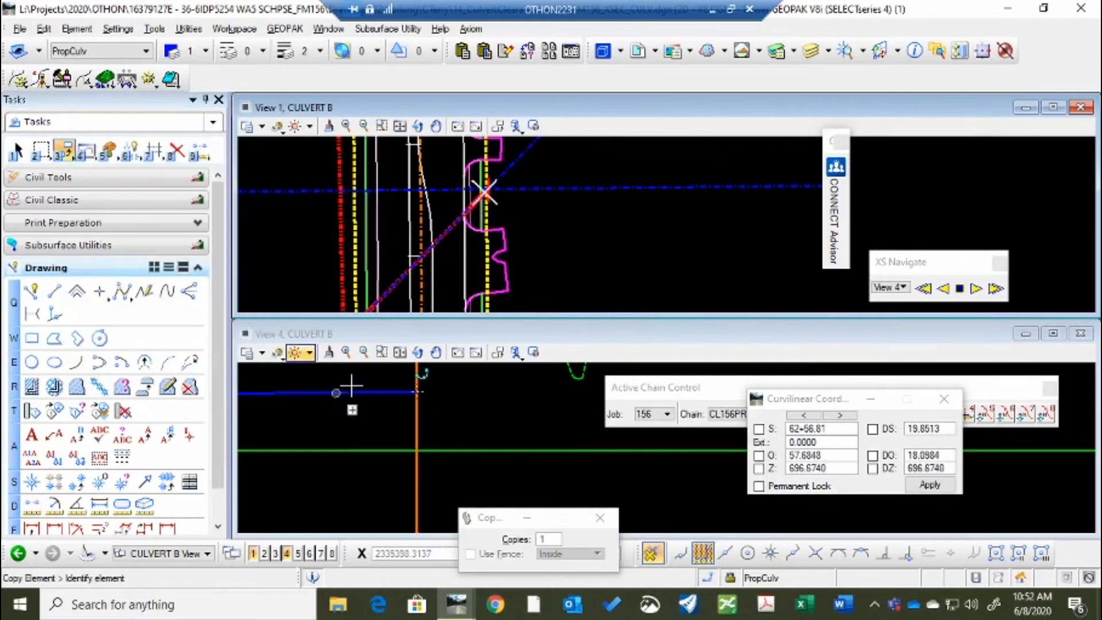
scroll(373, 391, up, 2)
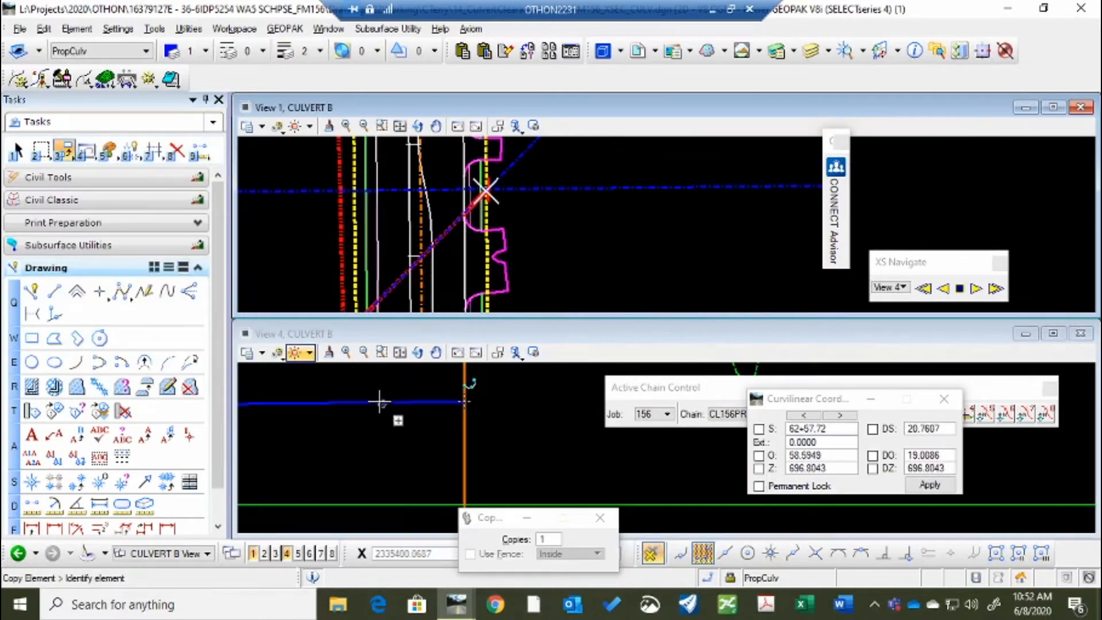
scroll(373, 411, down, 2)
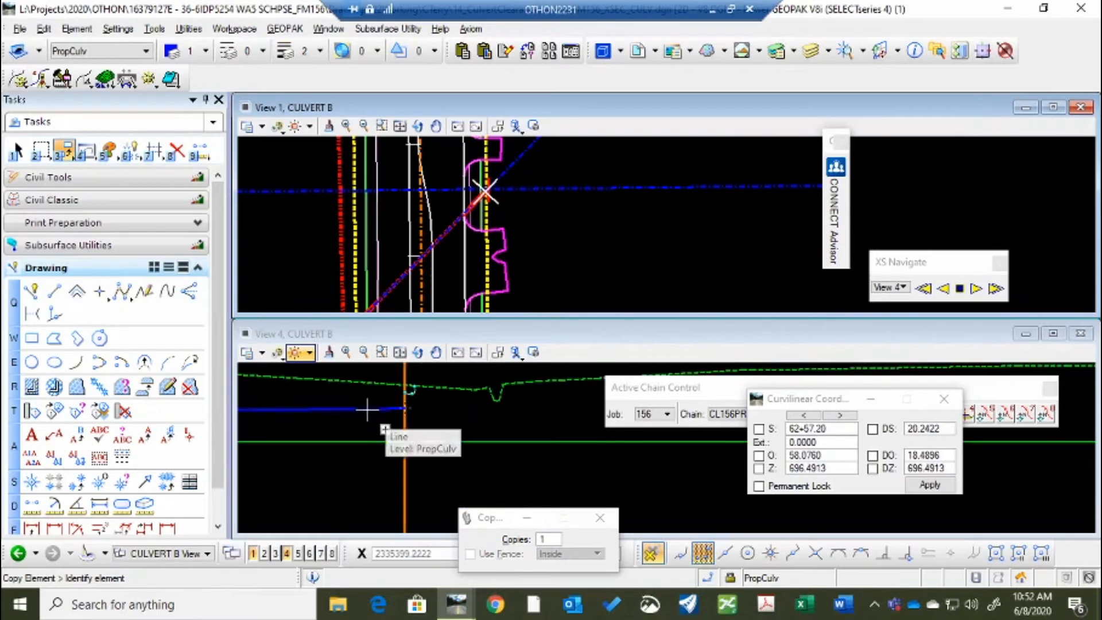
click(369, 410)
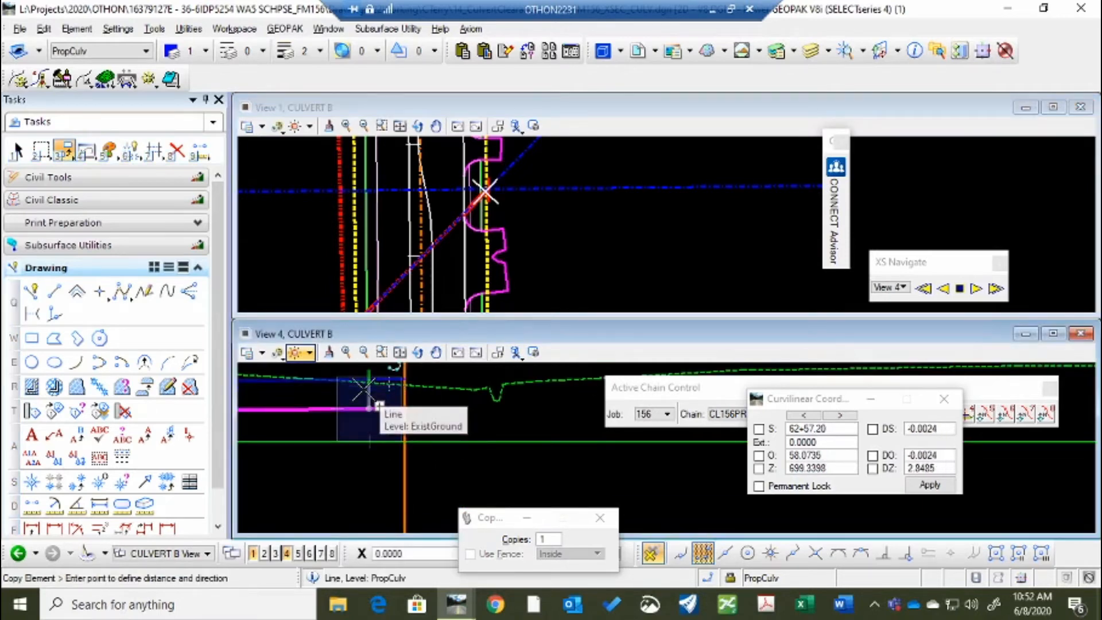
click(366, 393)
scroll(392, 445, down, 3)
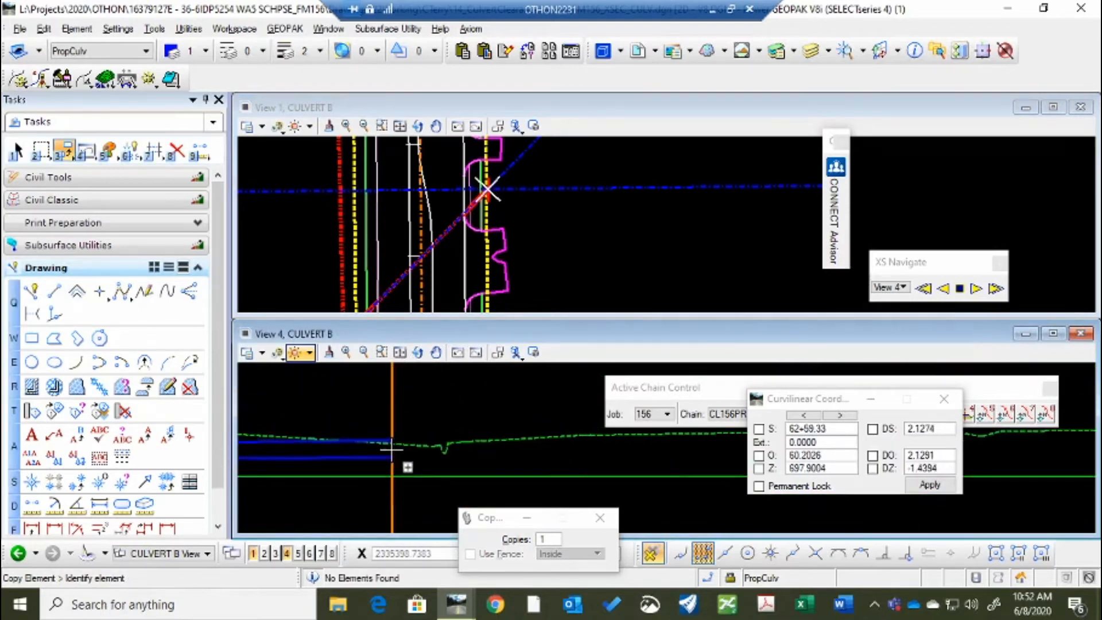
scroll(392, 449, down, 2)
scroll(432, 444, down, 2)
scroll(426, 446, up, 2)
scroll(392, 412, up, 2)
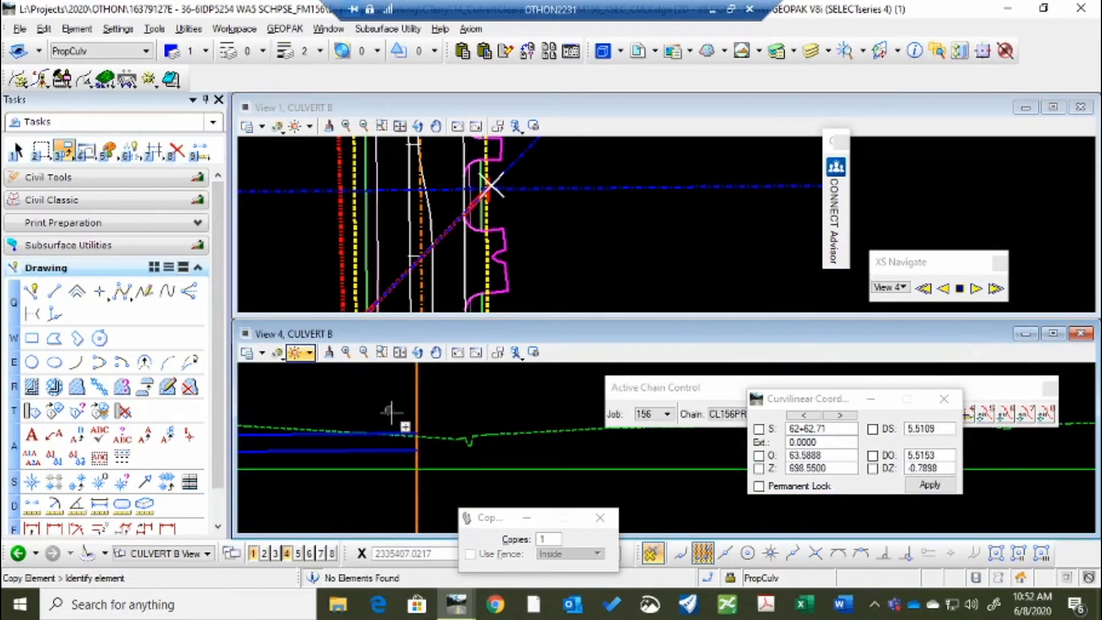
scroll(391, 411, up, 3)
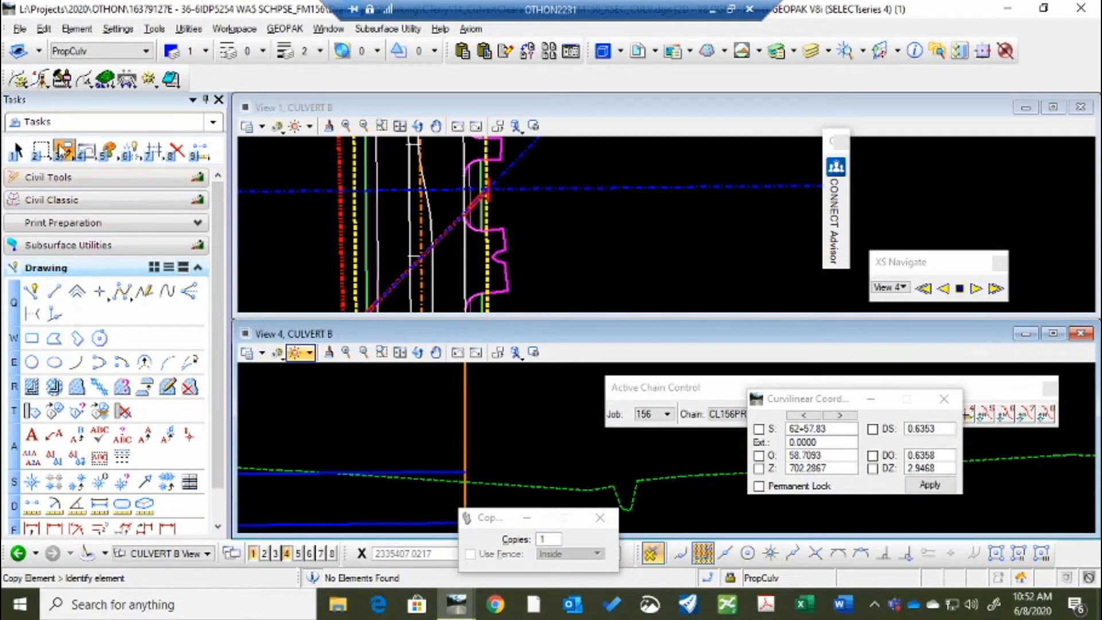
Step: Find ForterraPipe.pdf on the computer and open it in Adobe Acrobat
drag(65, 150, 105, 158)
click(174, 608)
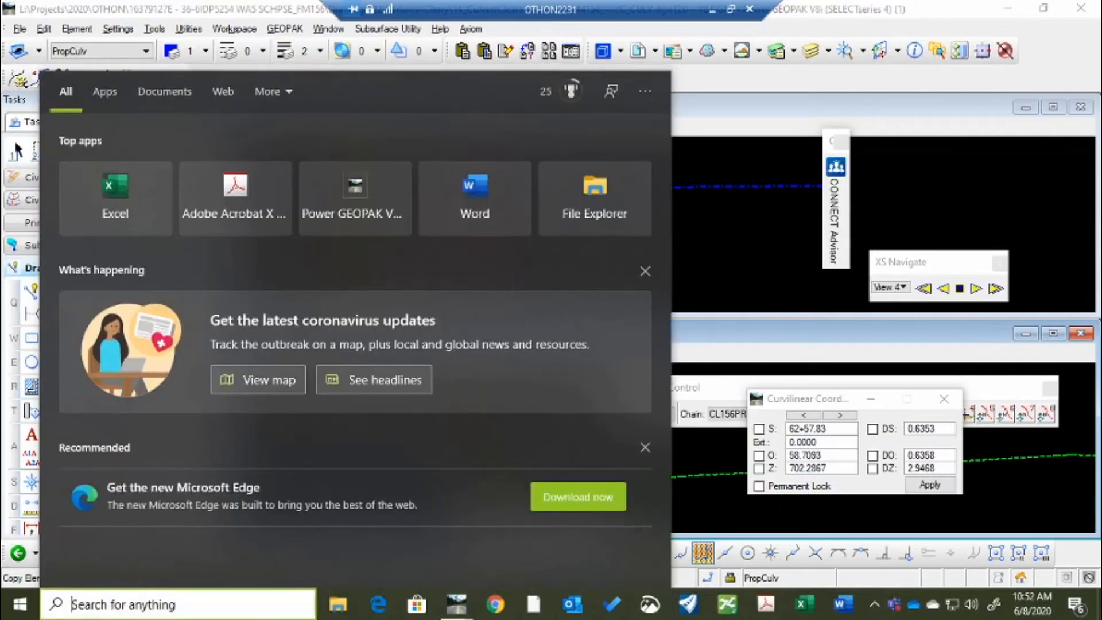
text(for)
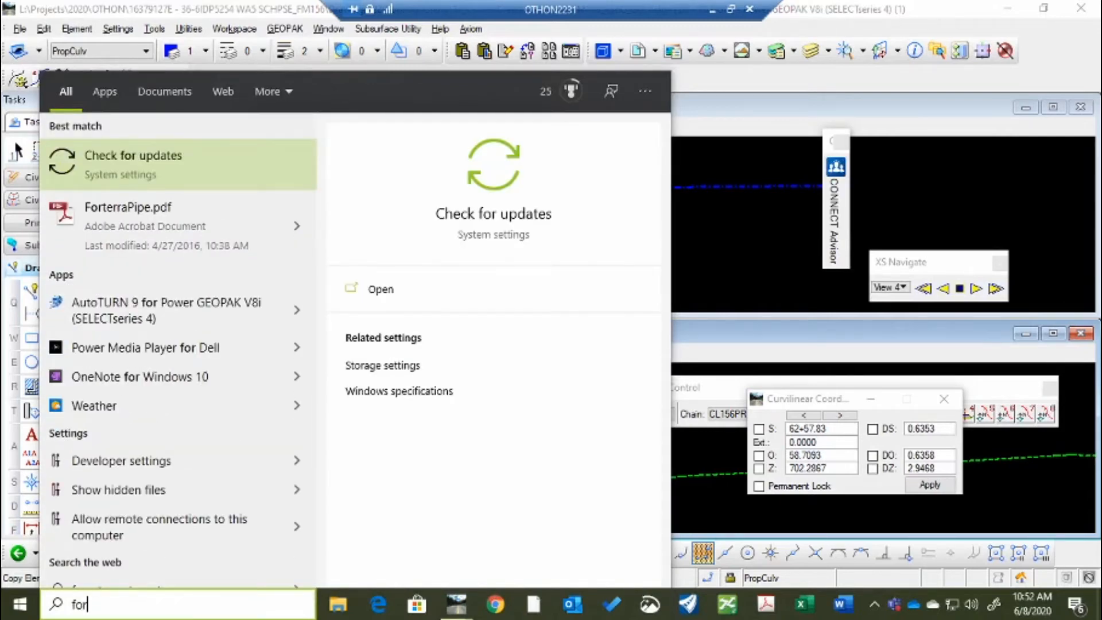
click(124, 208)
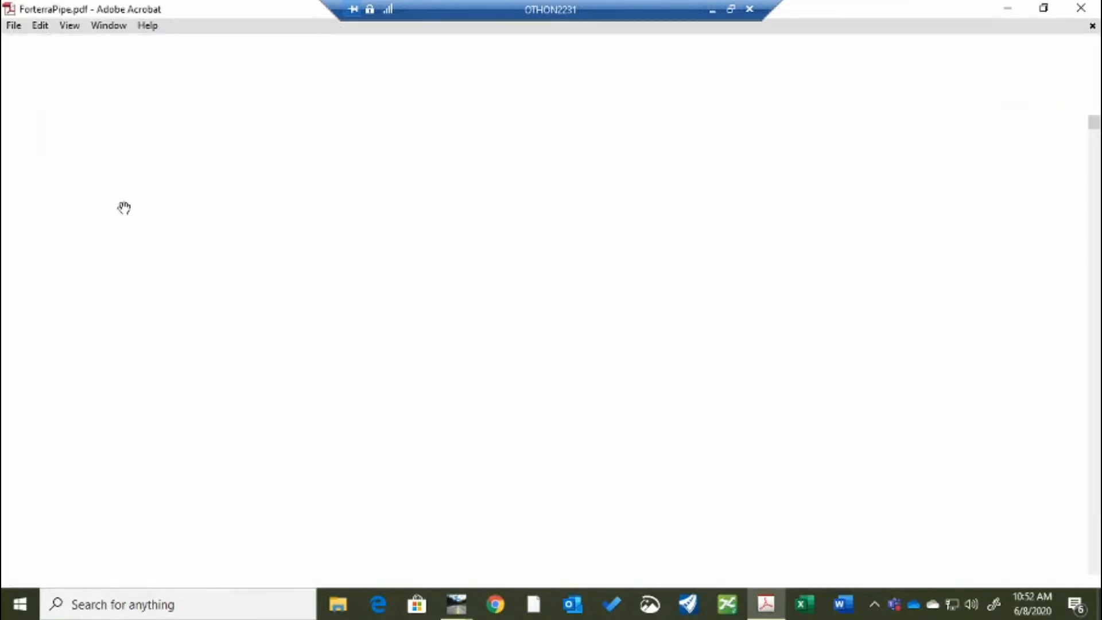
Step: Look up the 30-inch wall thickness in the Tongue and Groove Pipe basic dimensions table, then return to the culvert drawing
scroll(404, 334, down, 10)
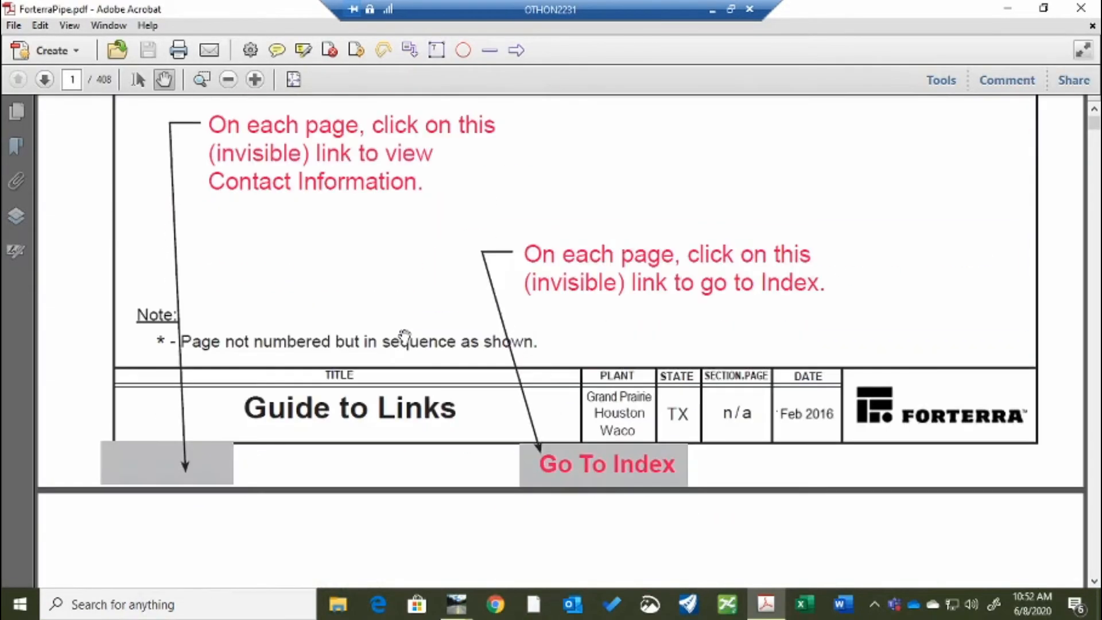
scroll(403, 335, down, 15)
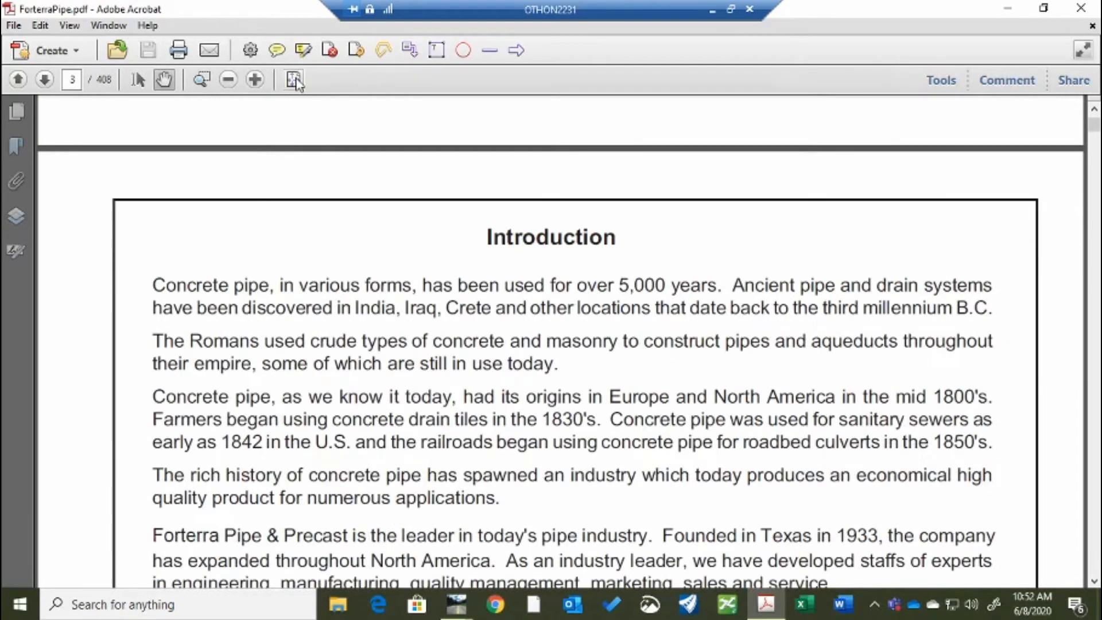
click(294, 80)
scroll(516, 441, down, 10)
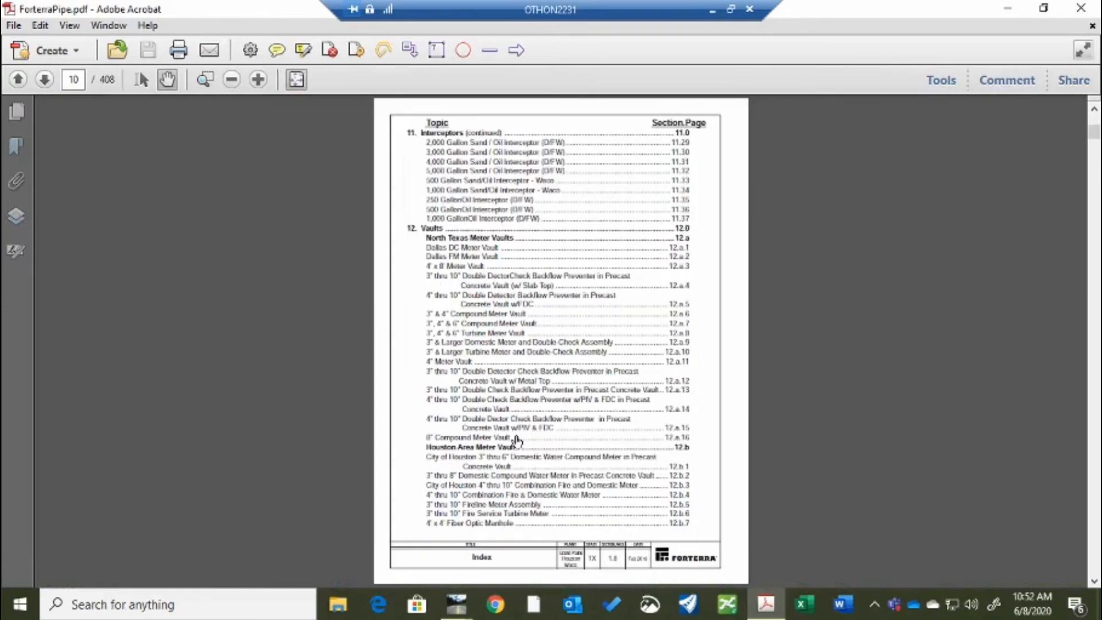
scroll(517, 441, down, 3)
scroll(517, 441, down, 4)
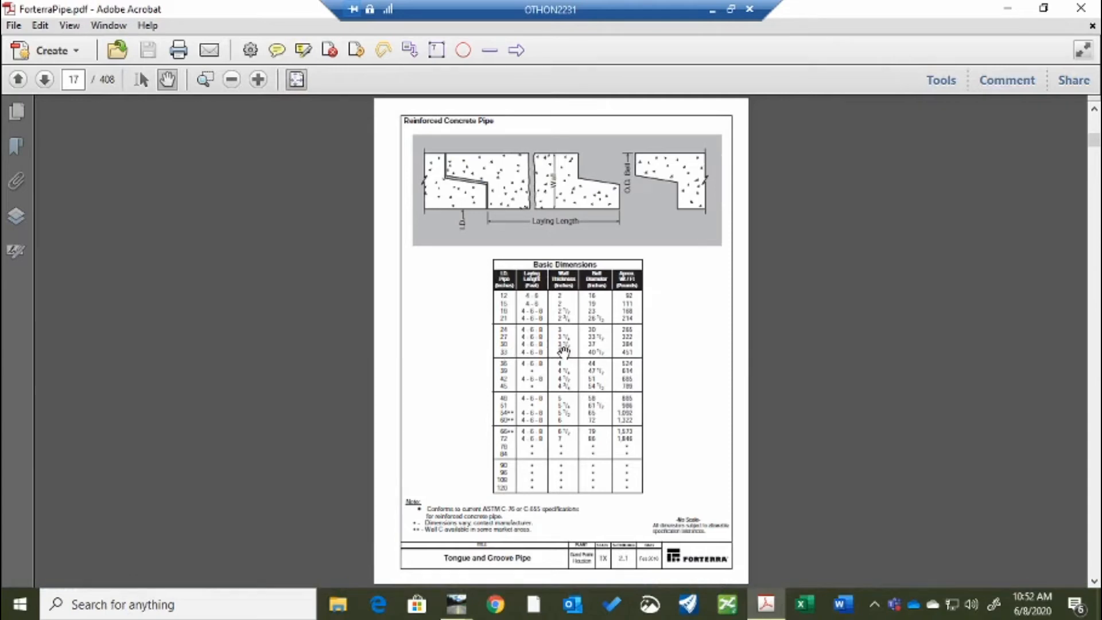
click(1008, 8)
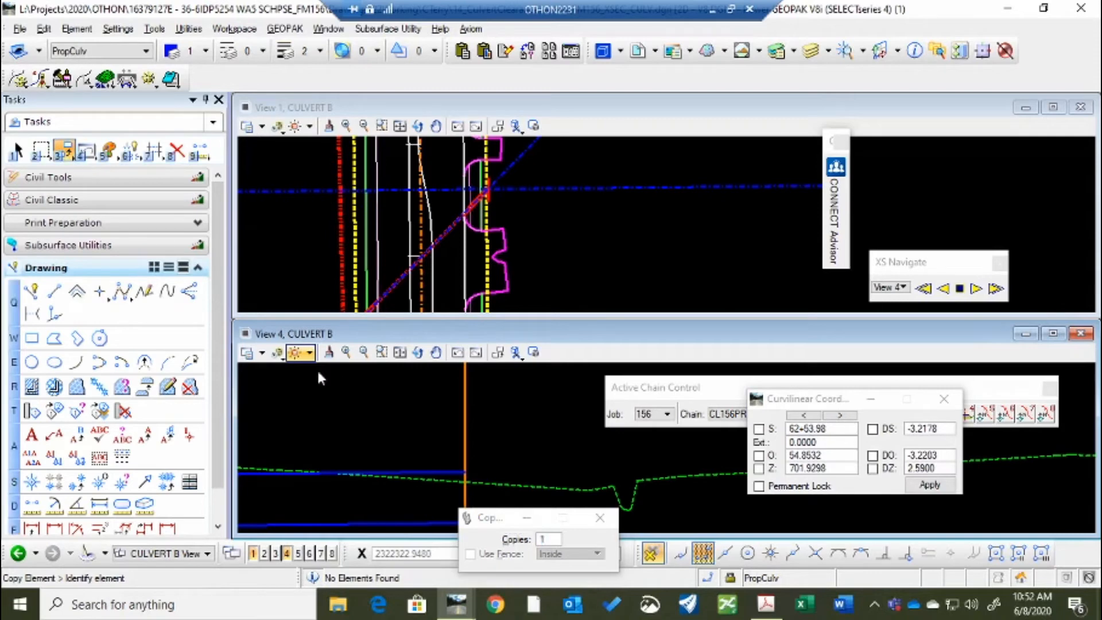
Step: Copy the culvert's inside top line upward by the looked-up wall thickness to form the outer top
click(419, 471)
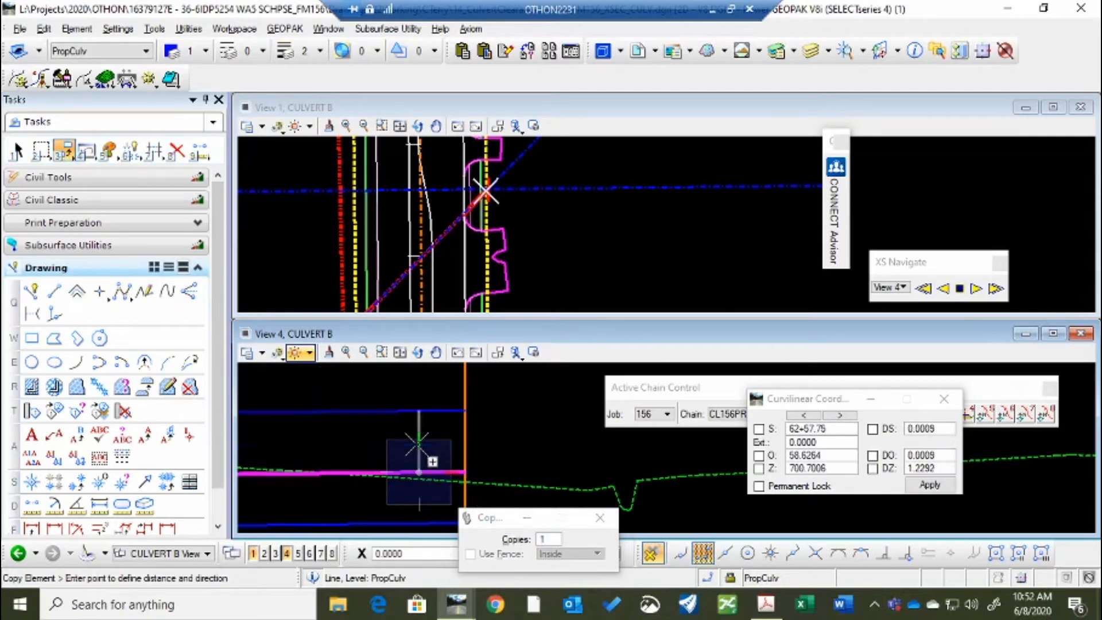
text(12)
click(418, 444)
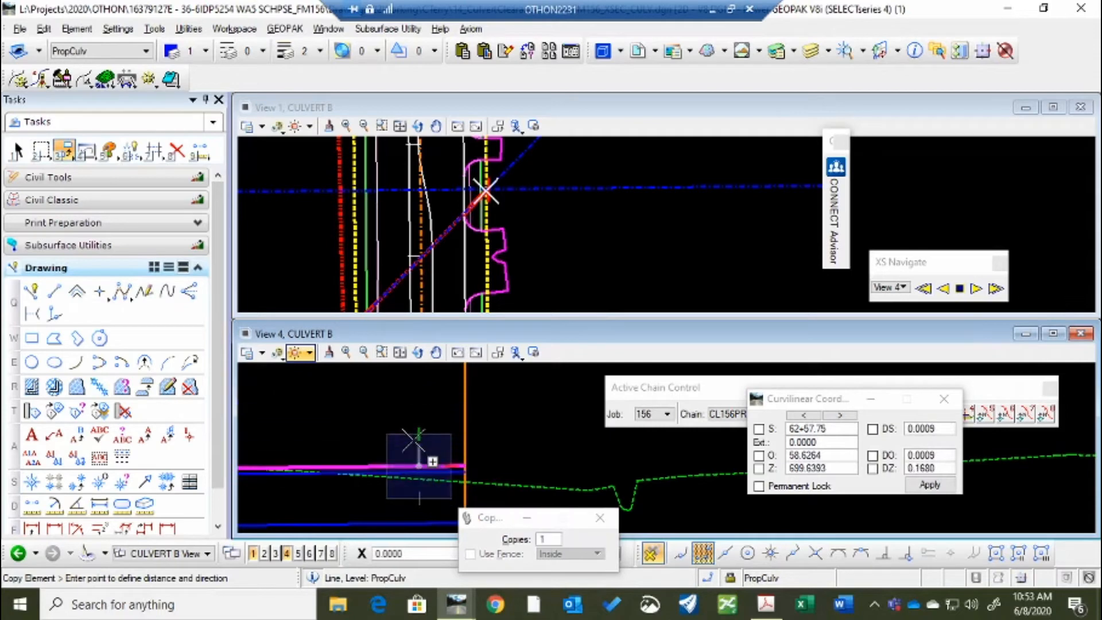
right_click(418, 444)
Step: Copy the culvert flowline downward by the same wall thickness to form the outer bottom
scroll(356, 399, down, 5)
scroll(388, 469, up, 5)
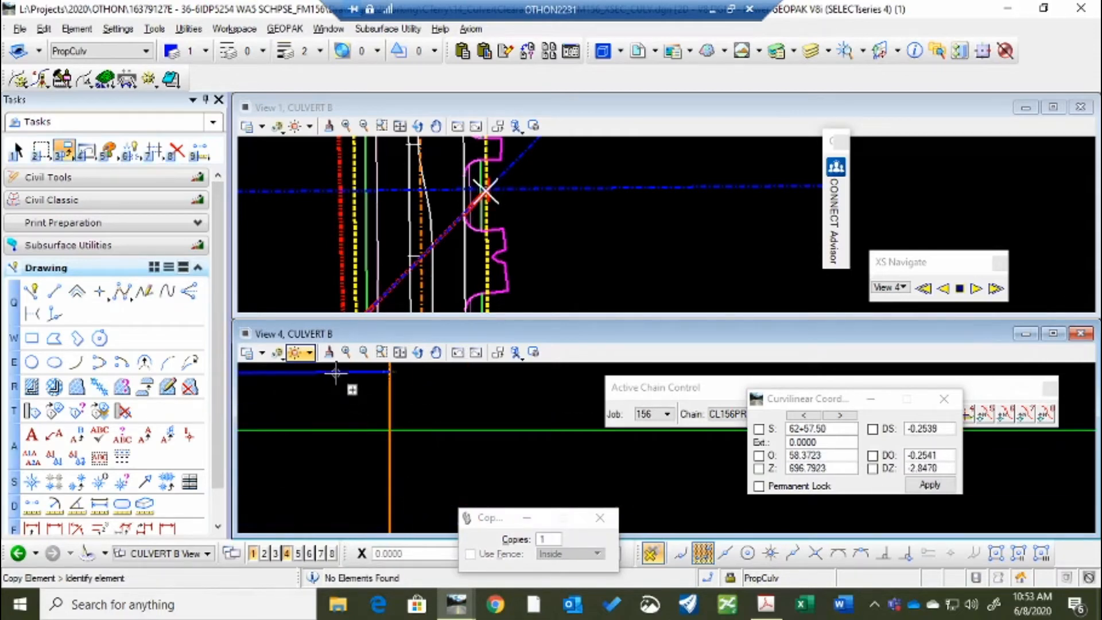
click(336, 373)
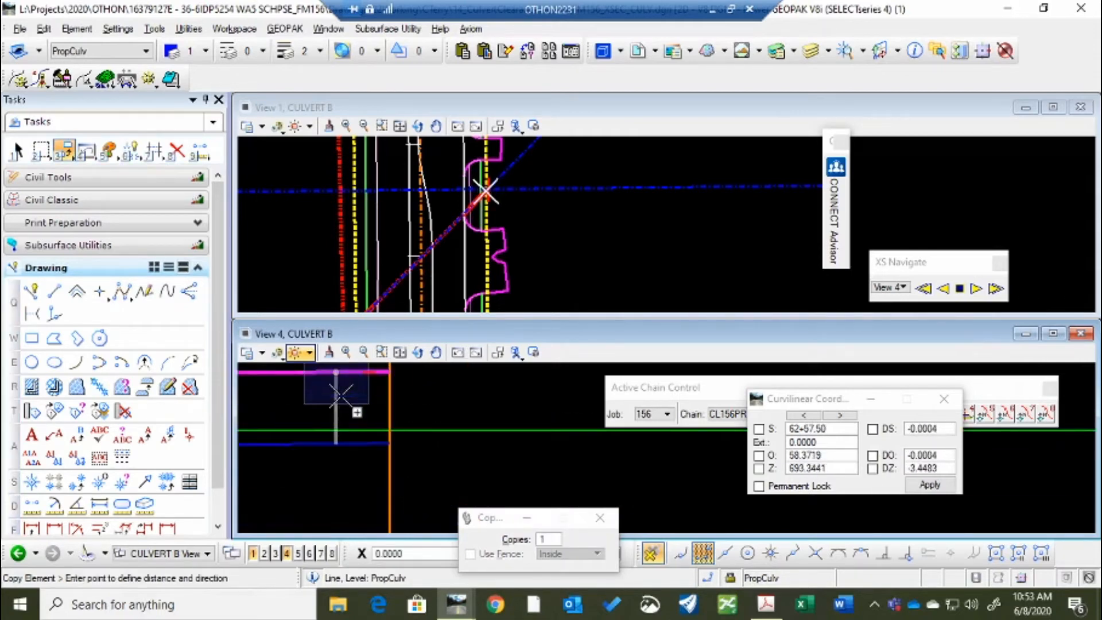
text(12)
click(341, 396)
right_click(340, 396)
Step: Draw a line about 8 ft long from the existing ditch's low point to the flowline's end at the nearby headwall line
scroll(451, 437, down, 5)
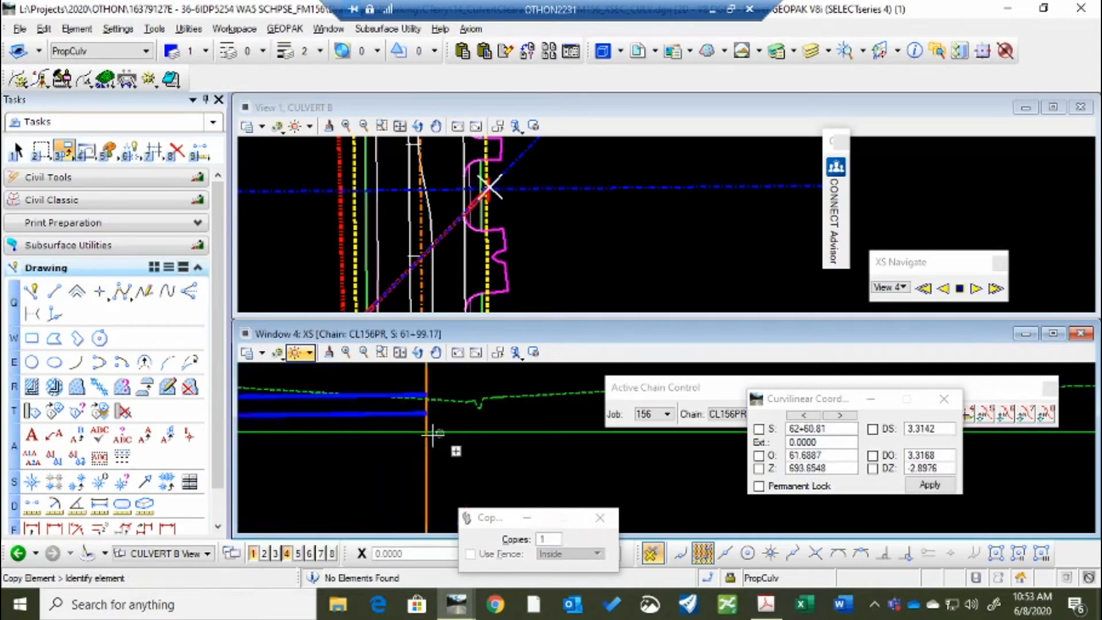
scroll(450, 414, up, 3)
scroll(421, 400, up, 2)
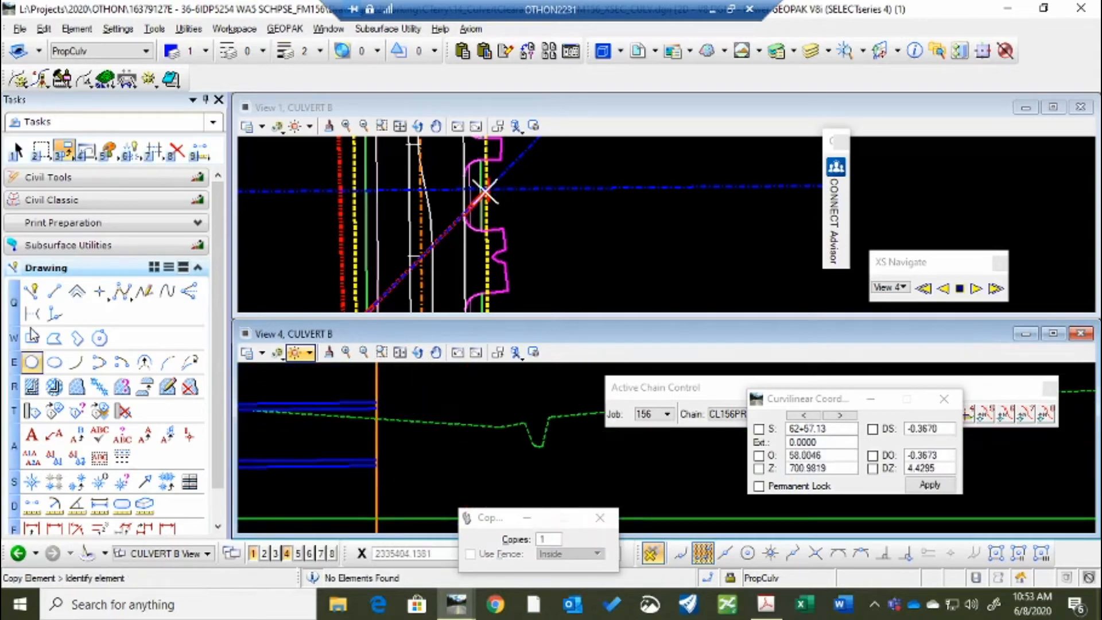
click(55, 292)
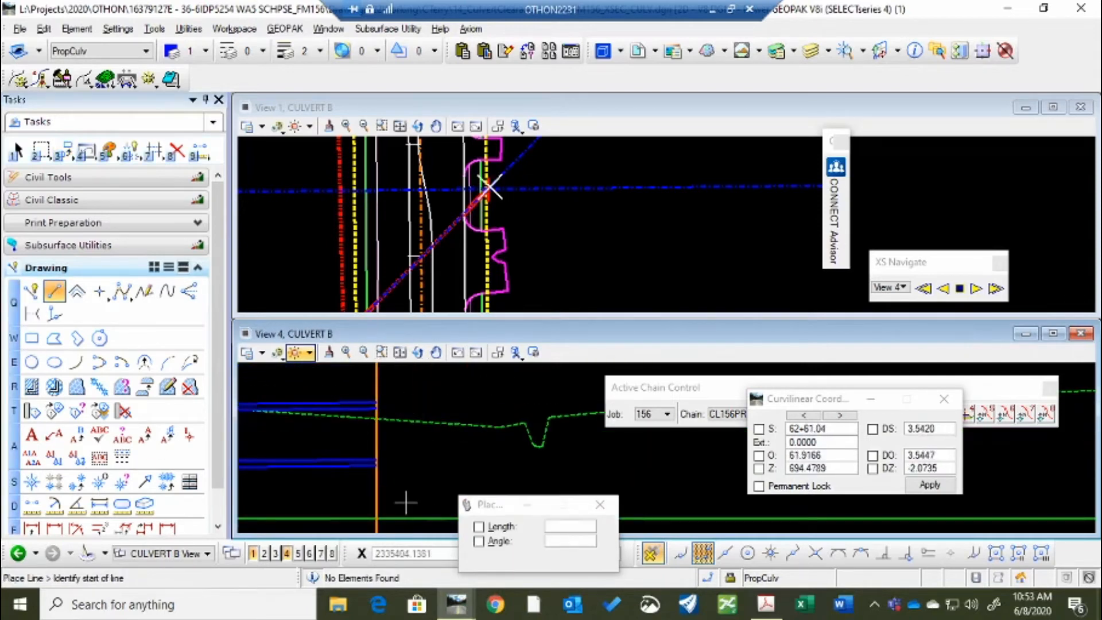
click(540, 447)
middle_click(364, 458)
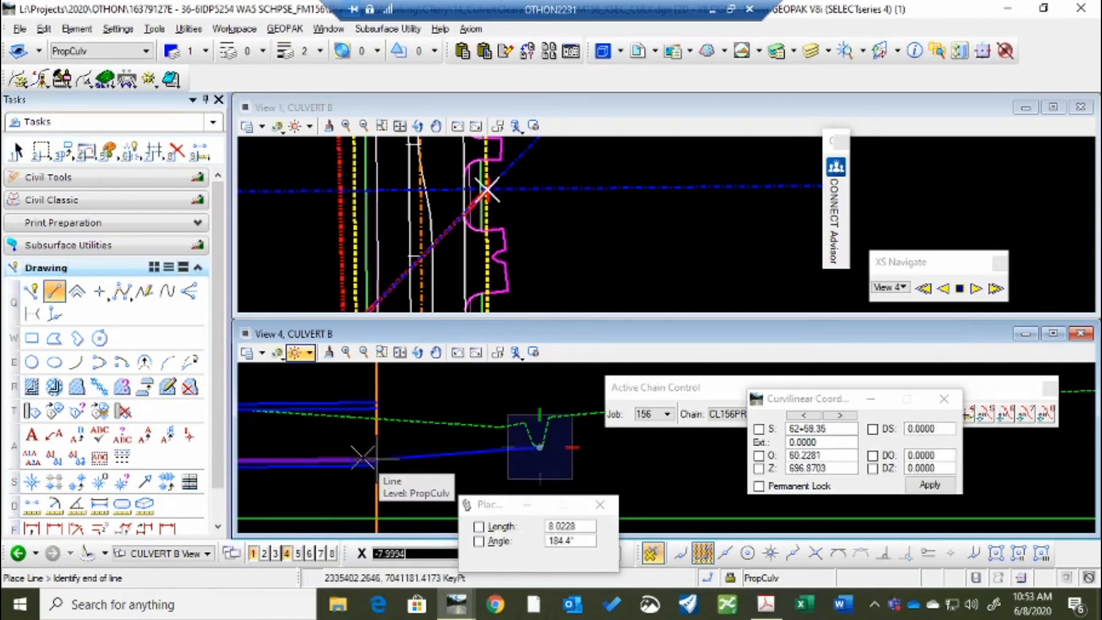
click(346, 426)
right_click(352, 428)
Step: Examine the flowline's station, offset and elevation at both headwall lines and at the chain centerline
scroll(554, 408, down, 6)
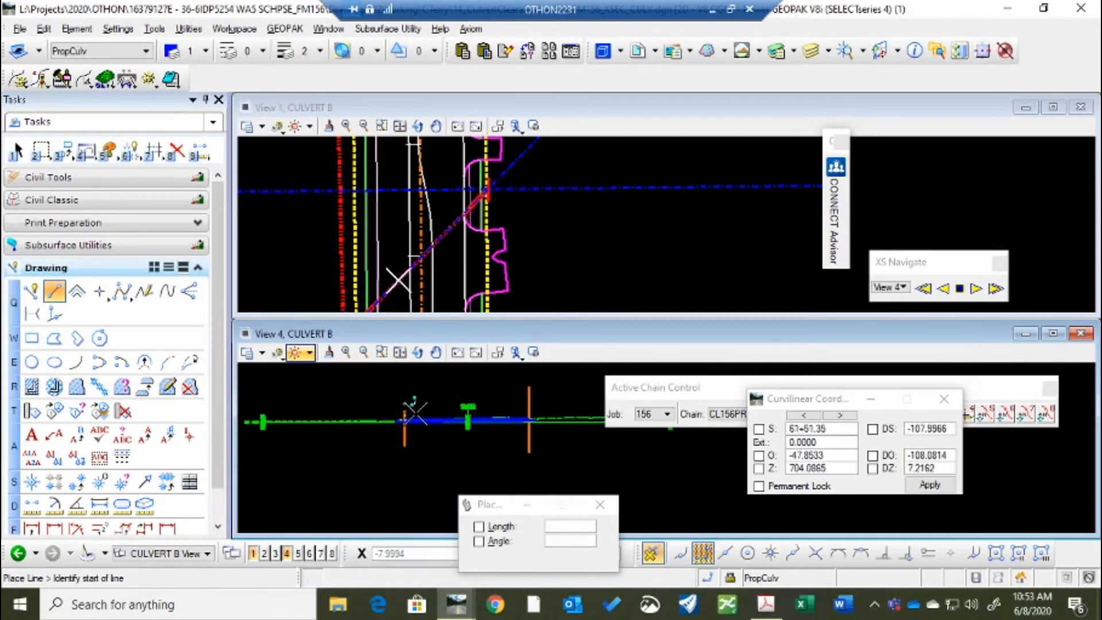
scroll(414, 410, up, 3)
scroll(373, 454, down, 4)
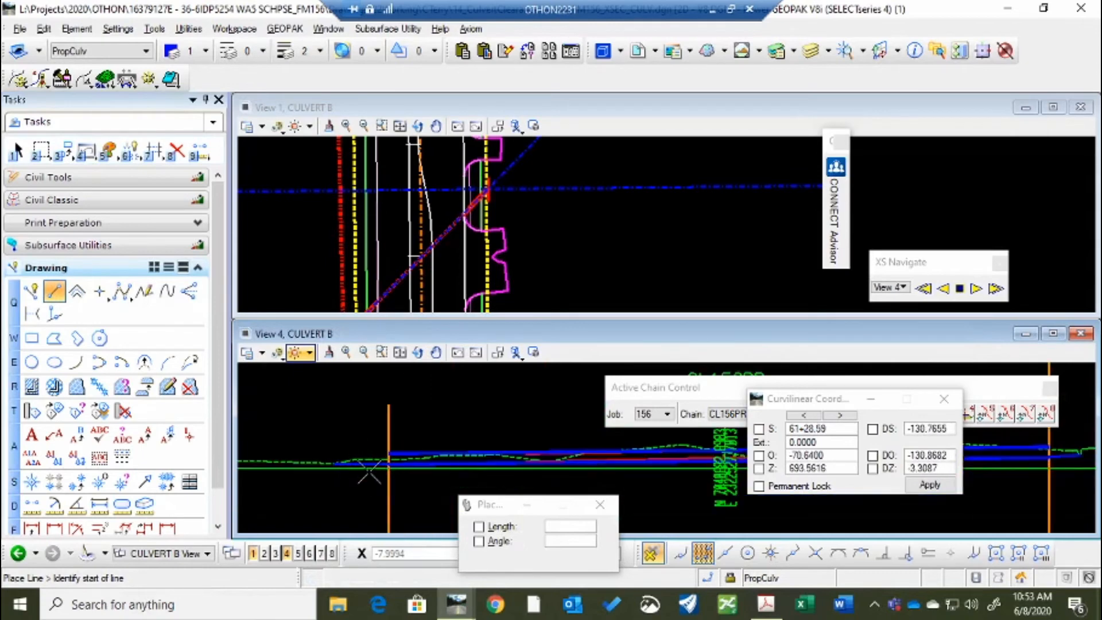
scroll(359, 463, up, 5)
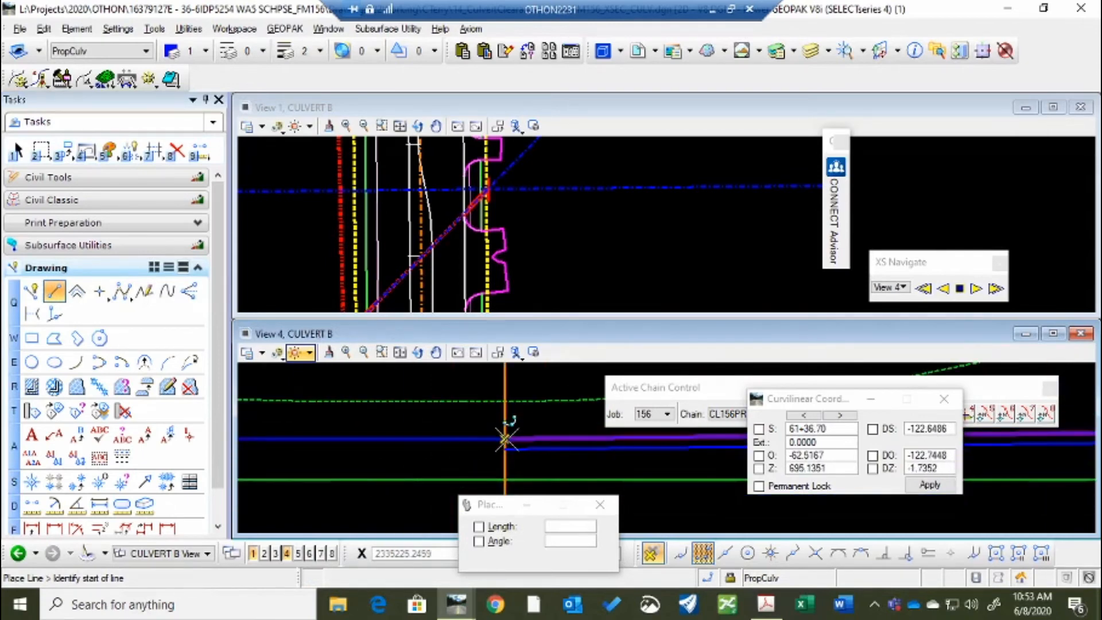
scroll(513, 436, down, 3)
scroll(469, 423, down, 2)
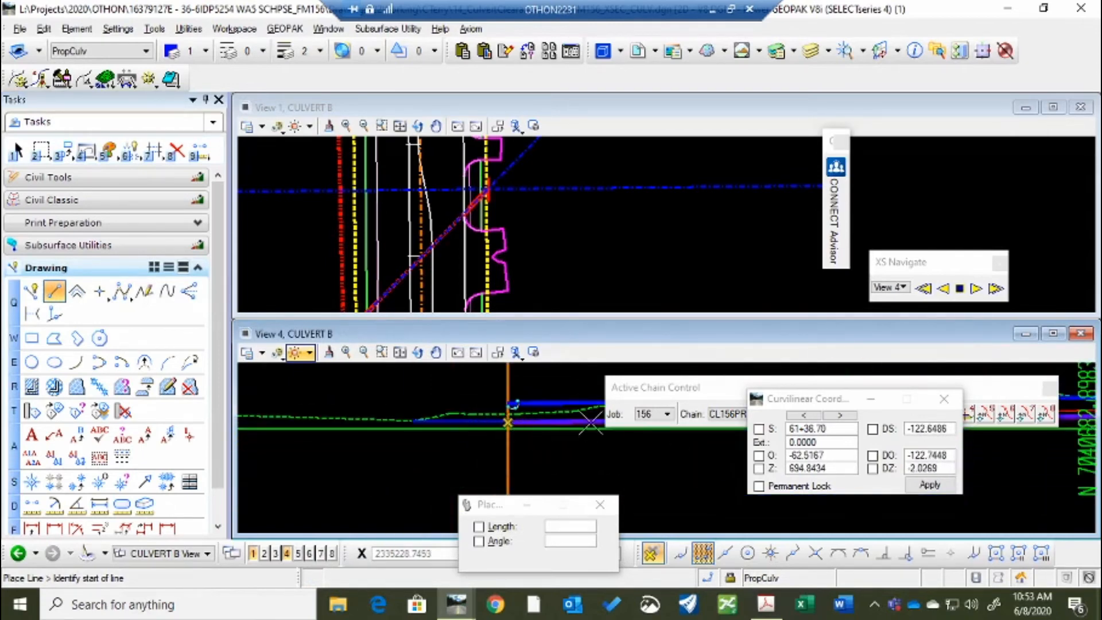
scroll(505, 407, up, 3)
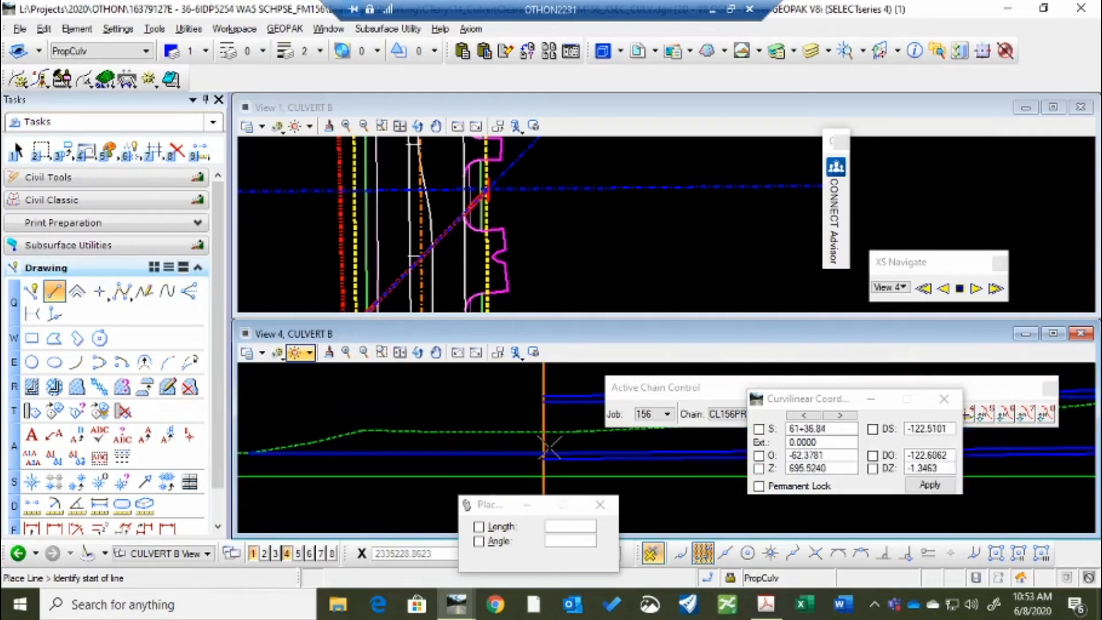
middle_click(544, 453)
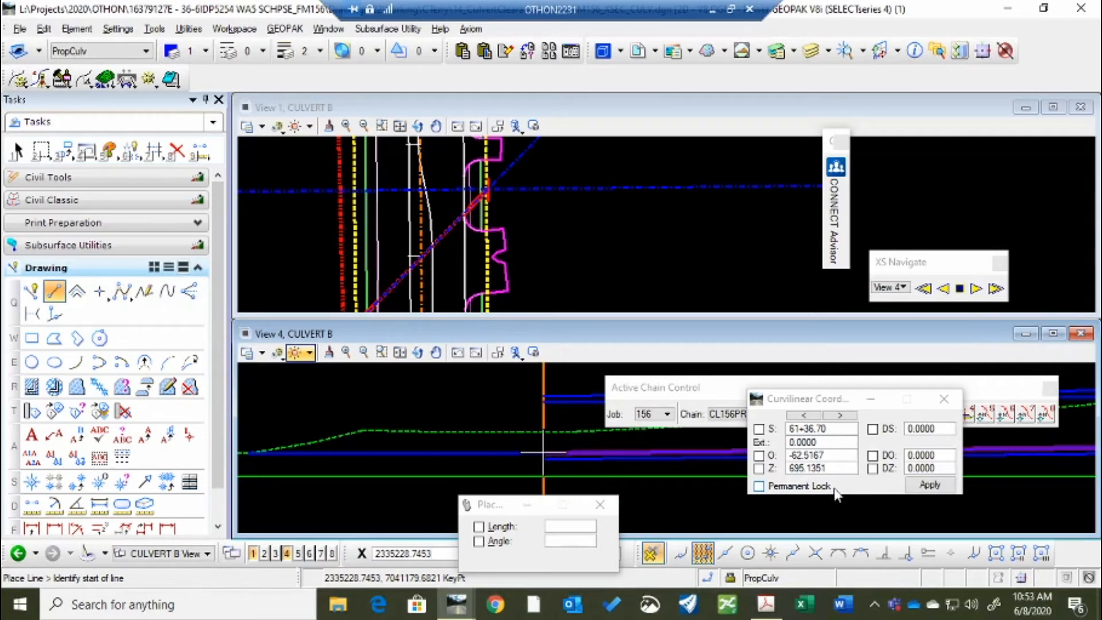
scroll(310, 408, down, 8)
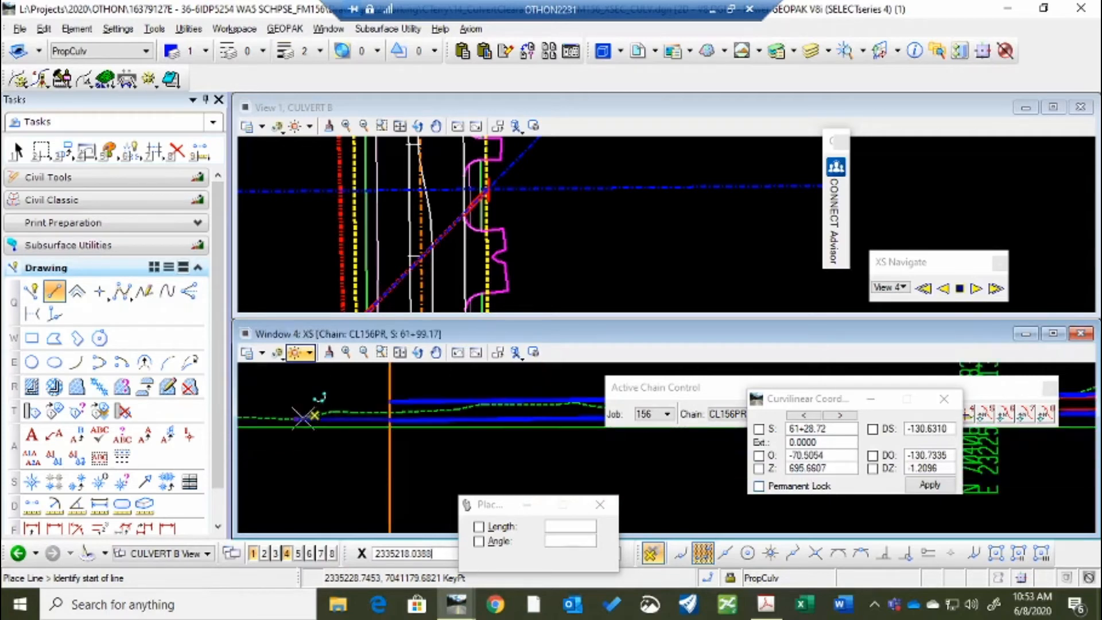
scroll(371, 426, down, 2)
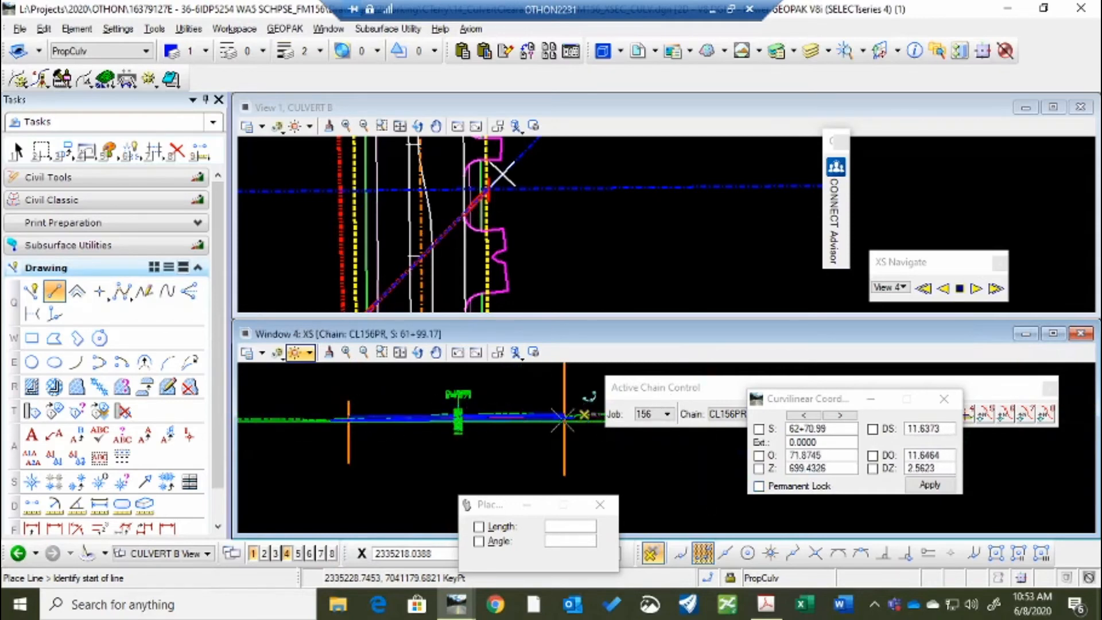
scroll(494, 453, up, 5)
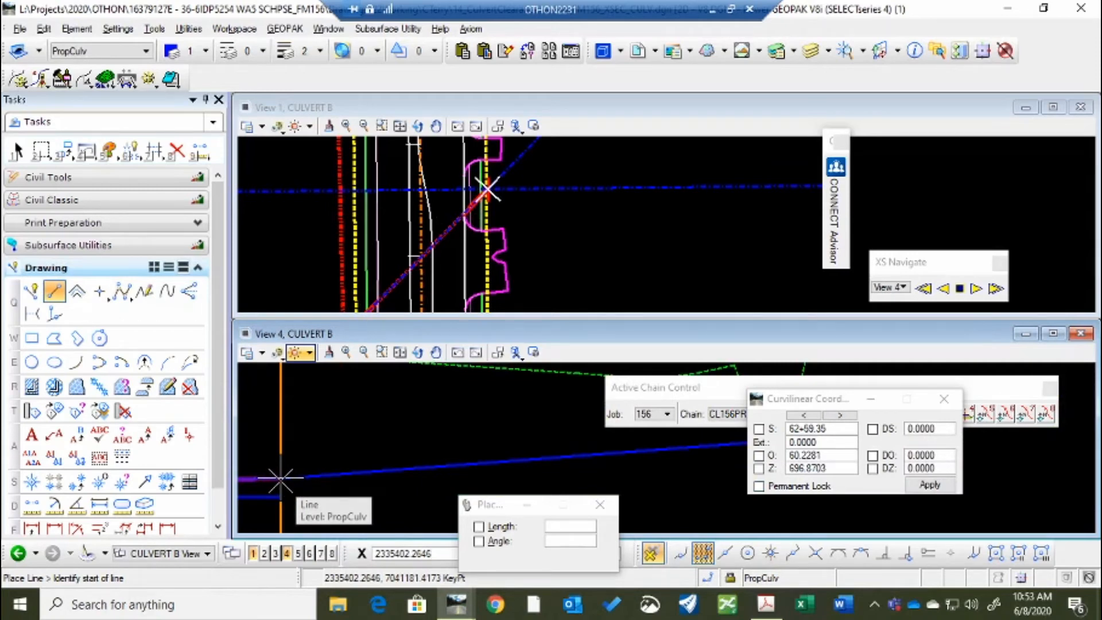
scroll(411, 430, down, 8)
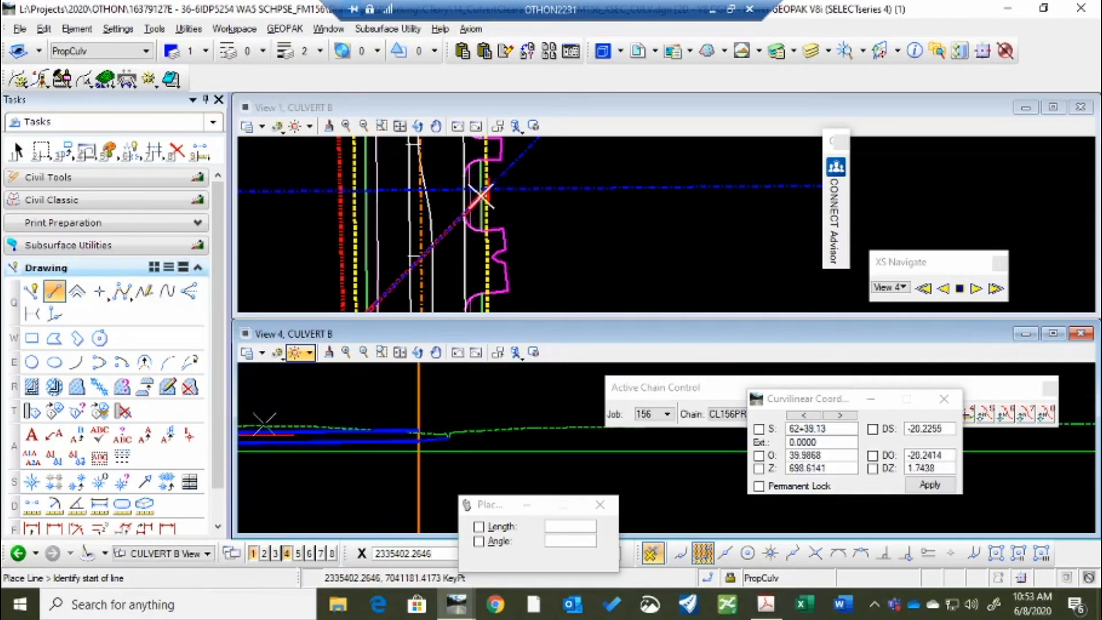
scroll(356, 456, up, 5)
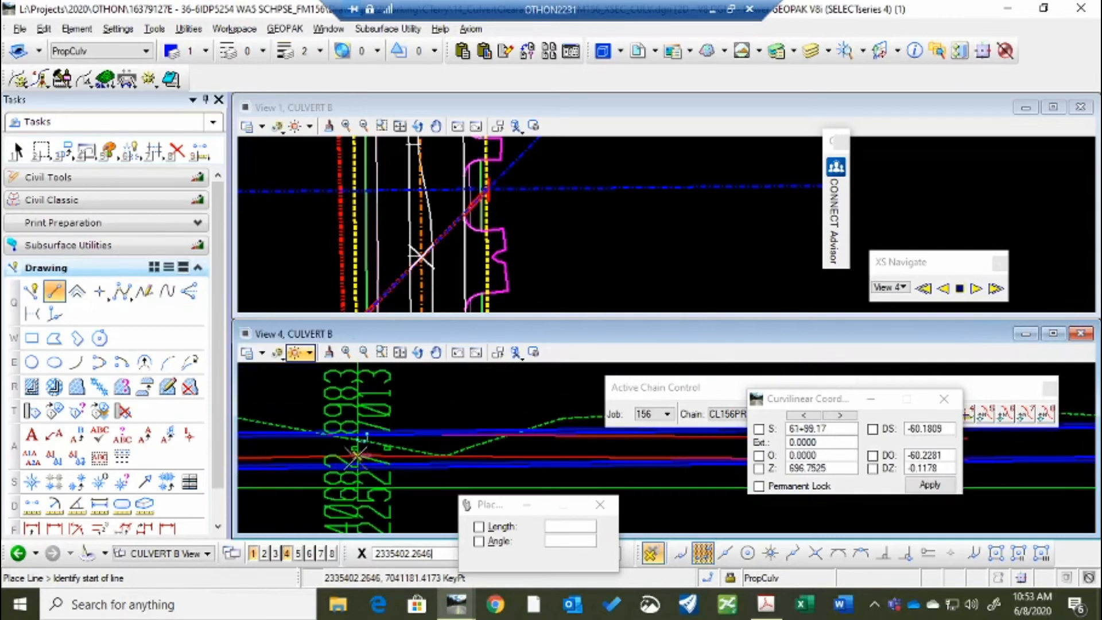
Step: Check the flowline's elevation exactly where it intersects the chain centerline in the cross-section
scroll(356, 466, up, 2)
scroll(369, 478, up, 1)
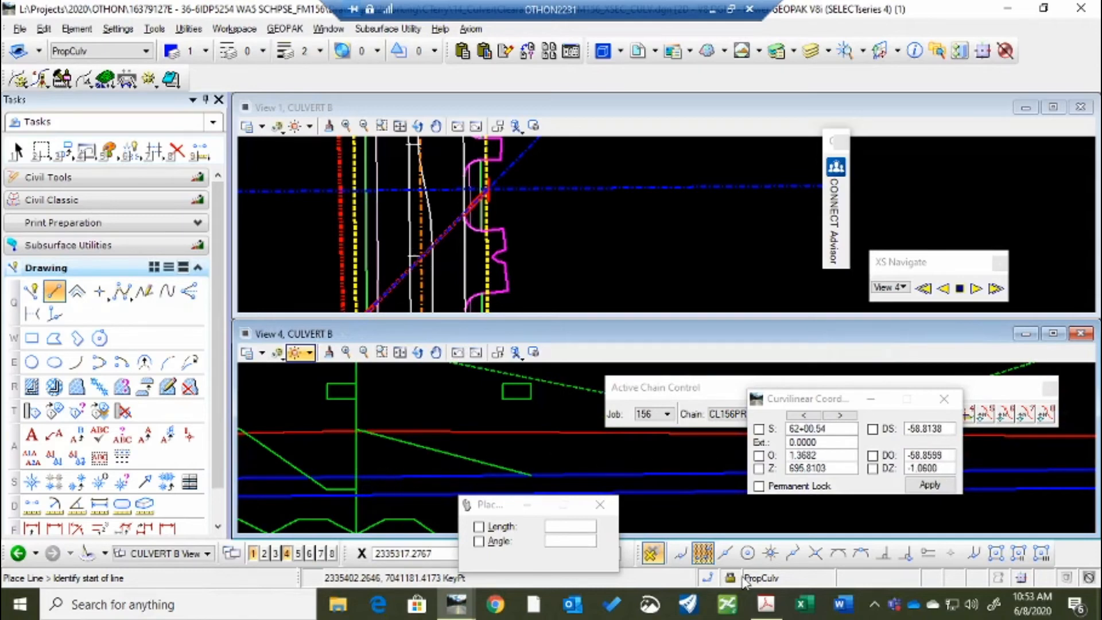
click(813, 553)
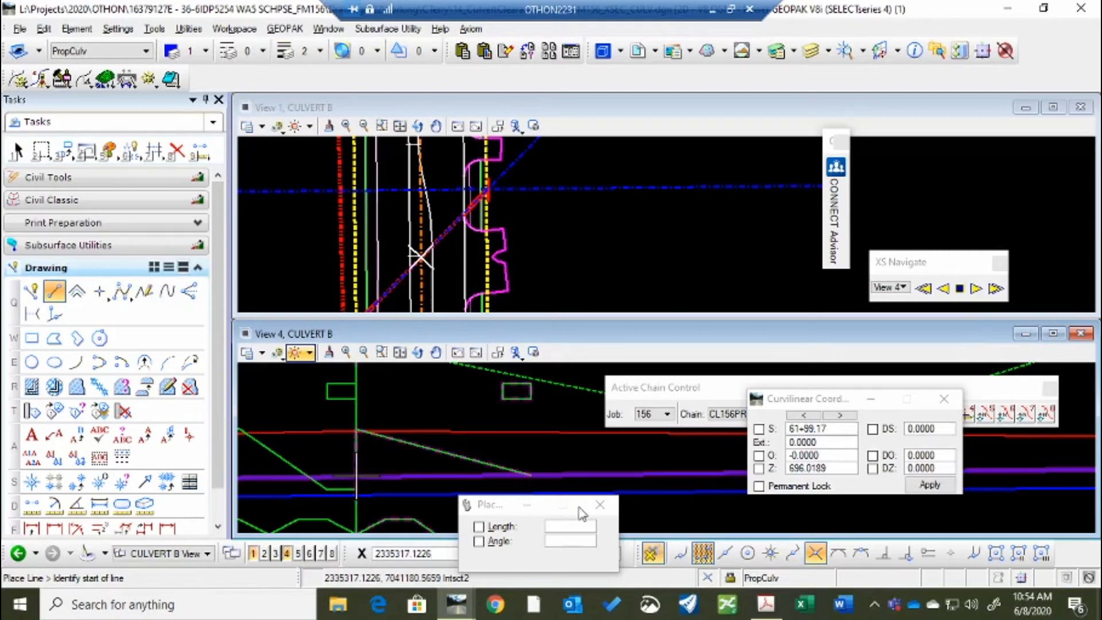
Step: Advance to the cross-section at station 62+59.35 and lock the station and 60.2290 offset of its headwall crossing in plan
click(975, 288)
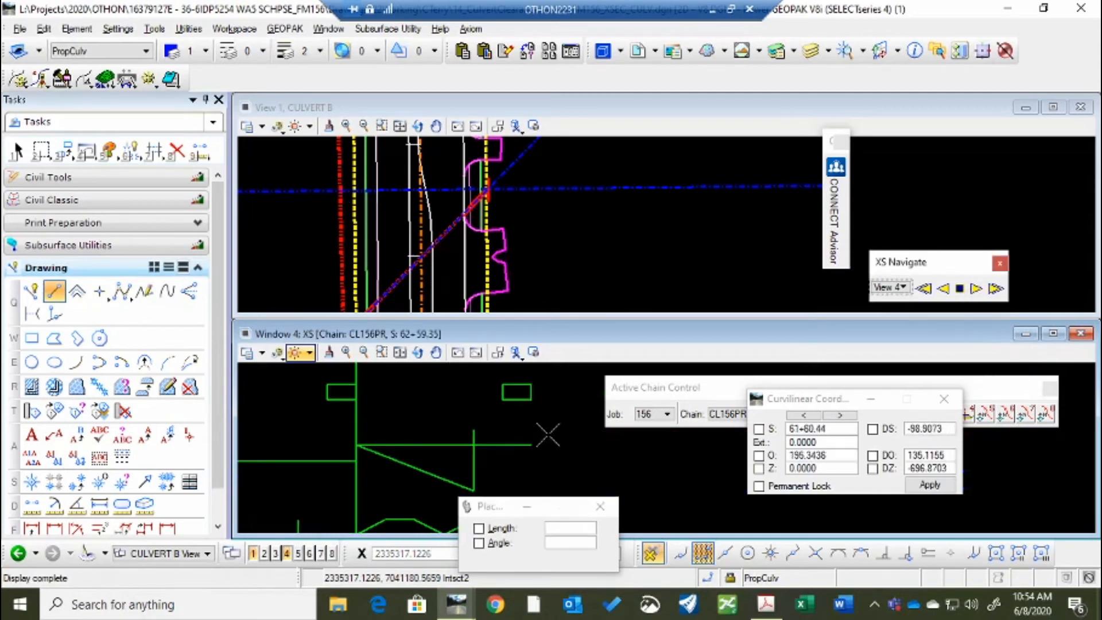
scroll(366, 302, down, 2)
scroll(428, 438, down, 12)
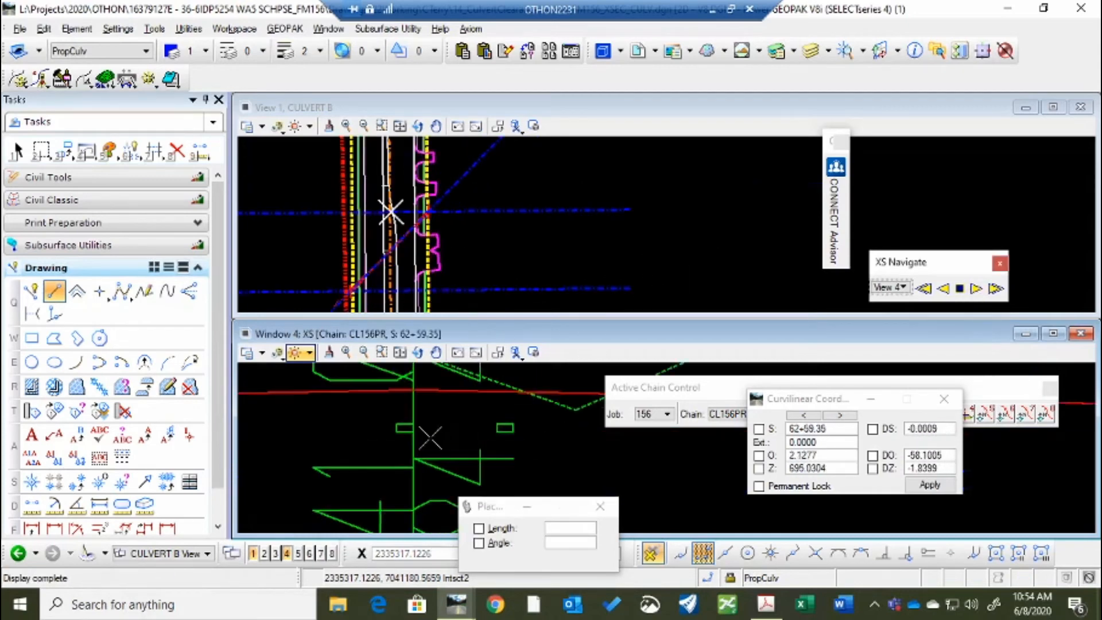
scroll(583, 438, up, 3)
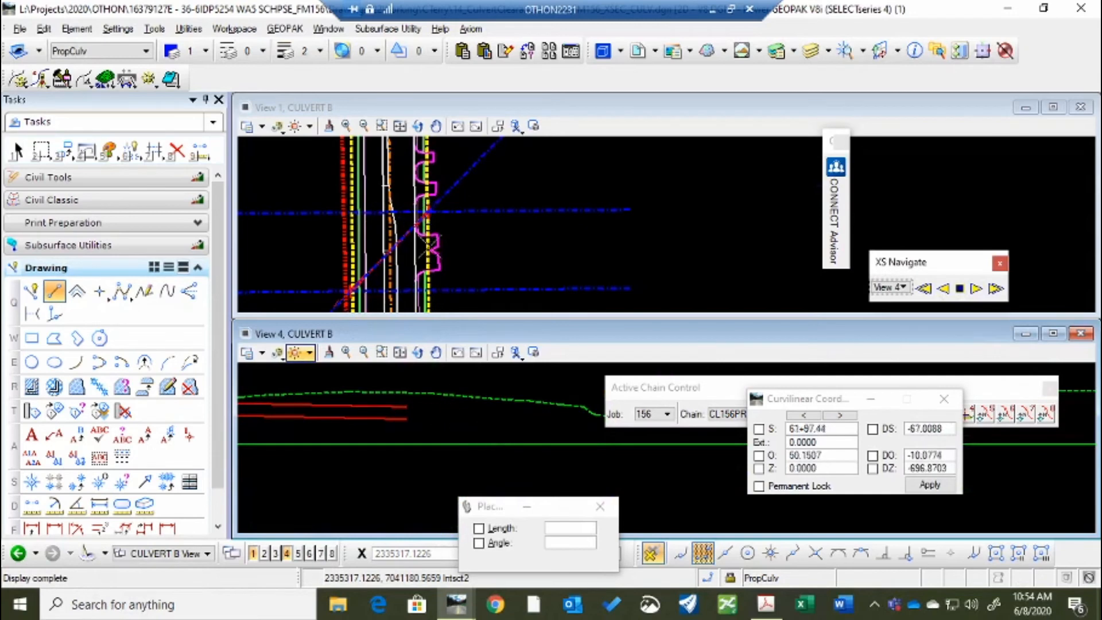
scroll(421, 206, up, 2)
scroll(405, 168, up, 2)
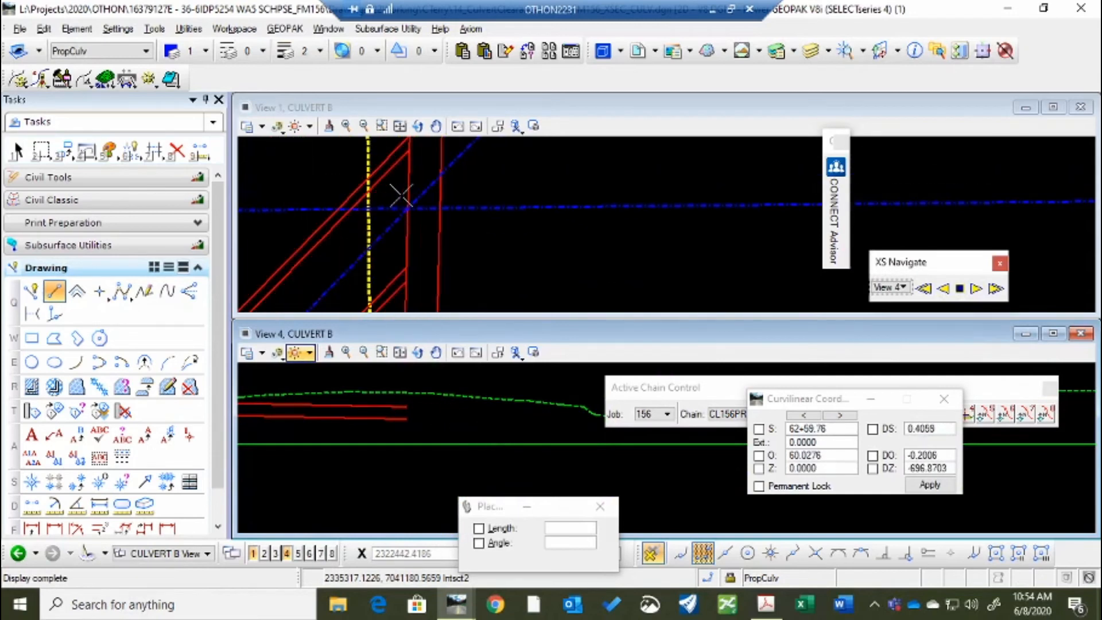
middle_click(389, 220)
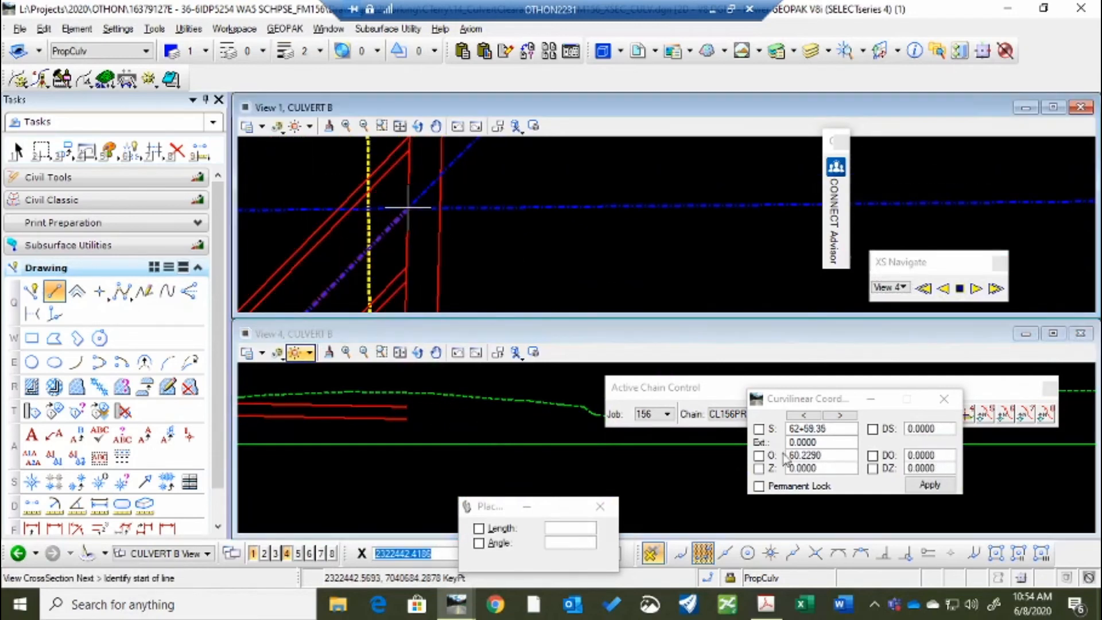
click(759, 429)
click(759, 486)
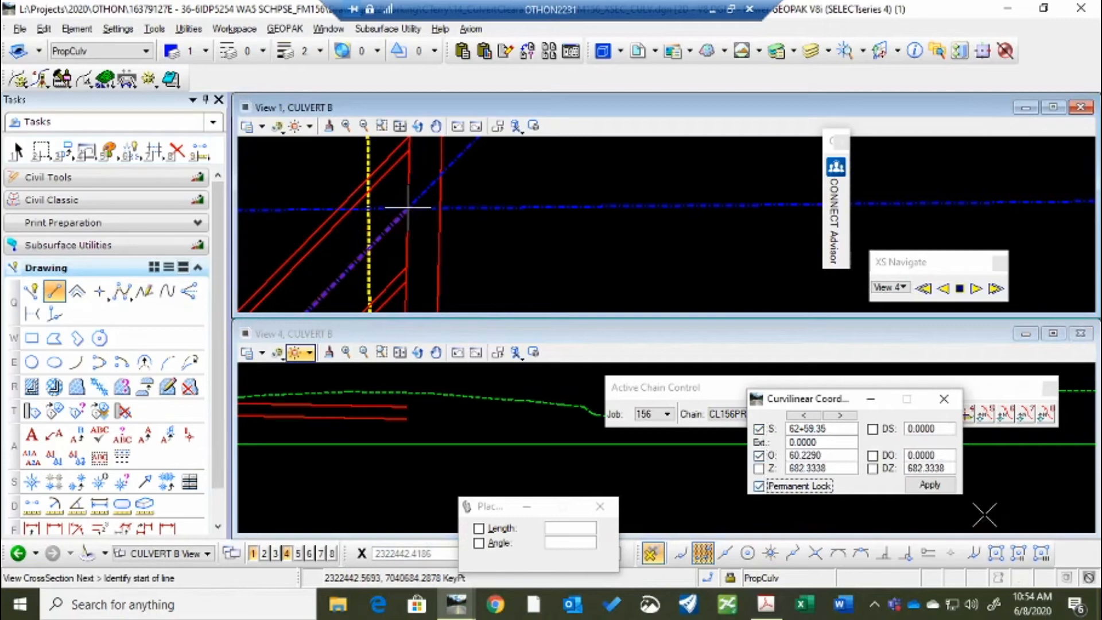
Step: Draw a vertical reference line in the cross-section at the locked headwall offset on the Working level
click(931, 486)
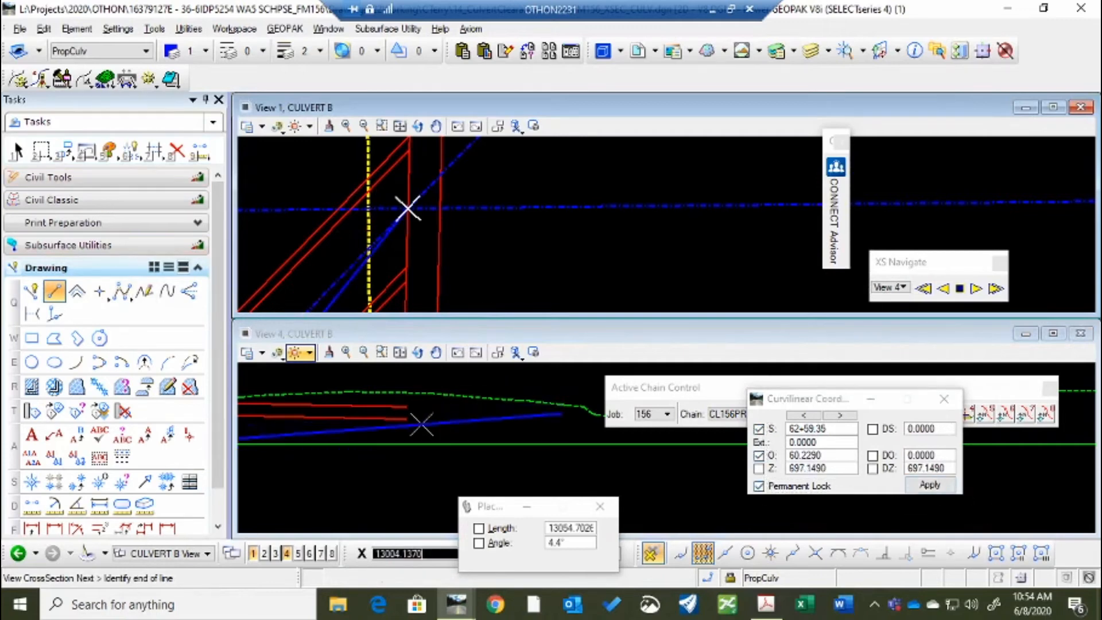
right_click(408, 208)
click(99, 51)
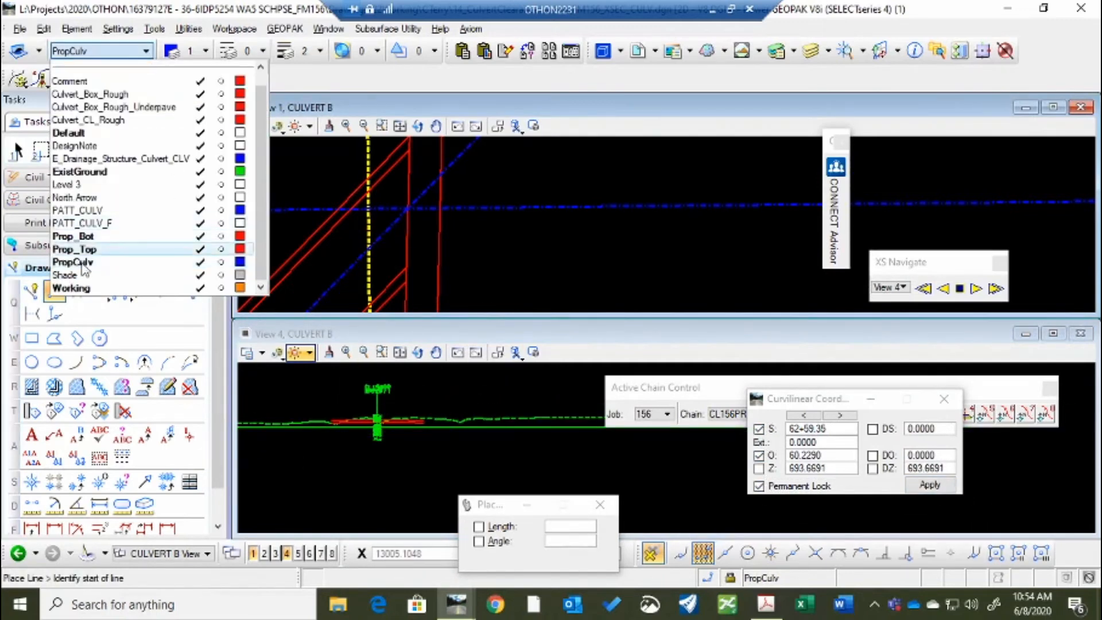
click(72, 289)
click(408, 208)
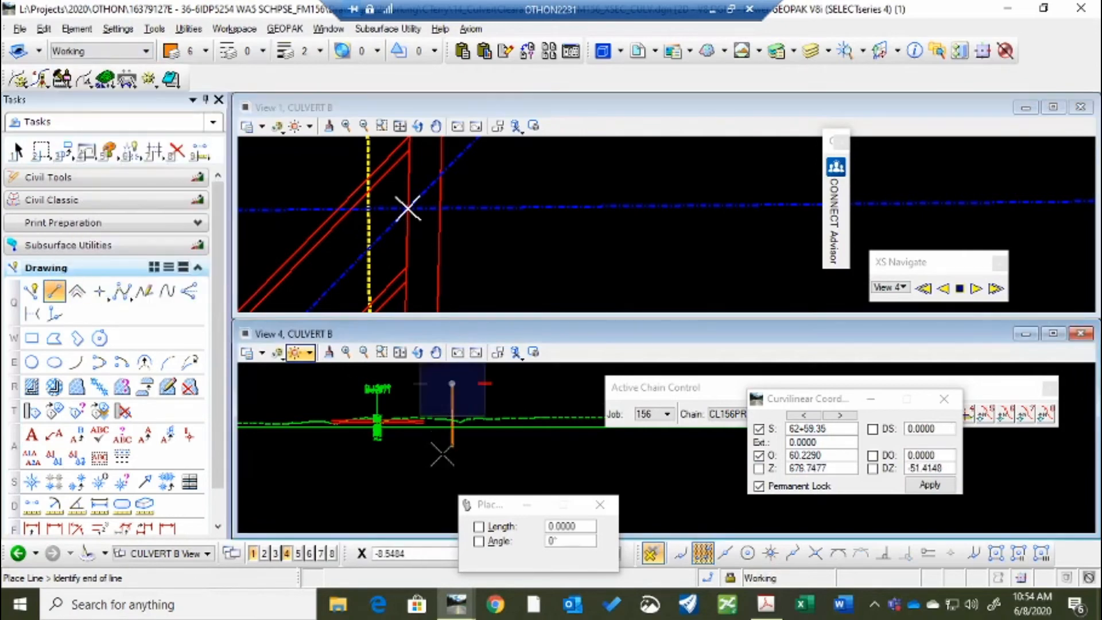
click(465, 460)
right_click(465, 460)
Step: Compare the neighbouring cross-sections' culvert and headwall reference lines with the section at station 62+59.35
scroll(457, 423, down, 6)
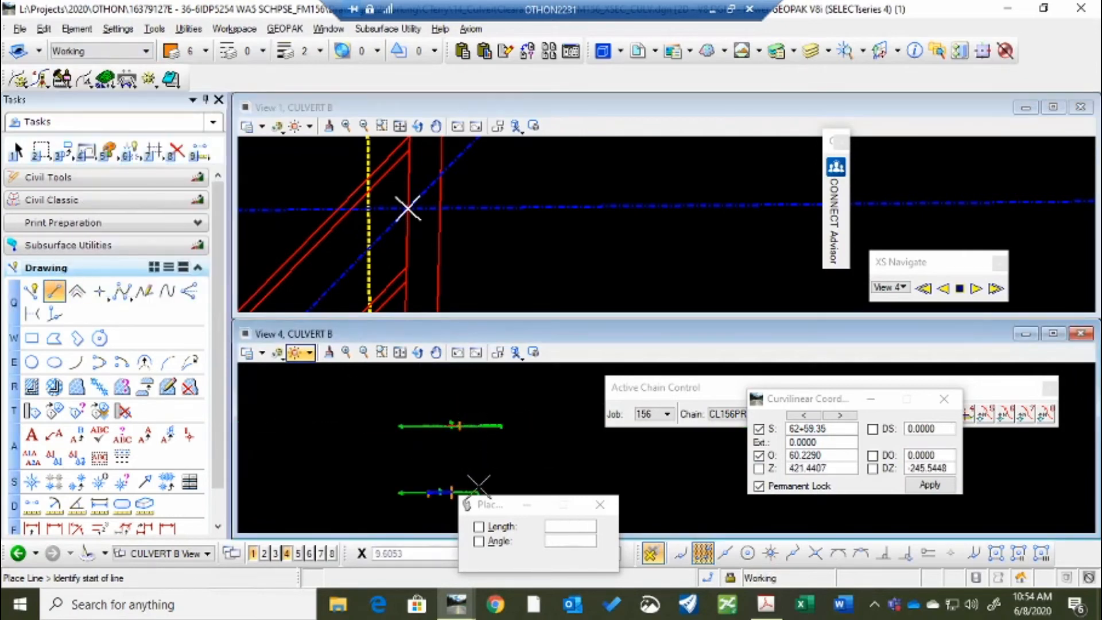
scroll(459, 493, up, 3)
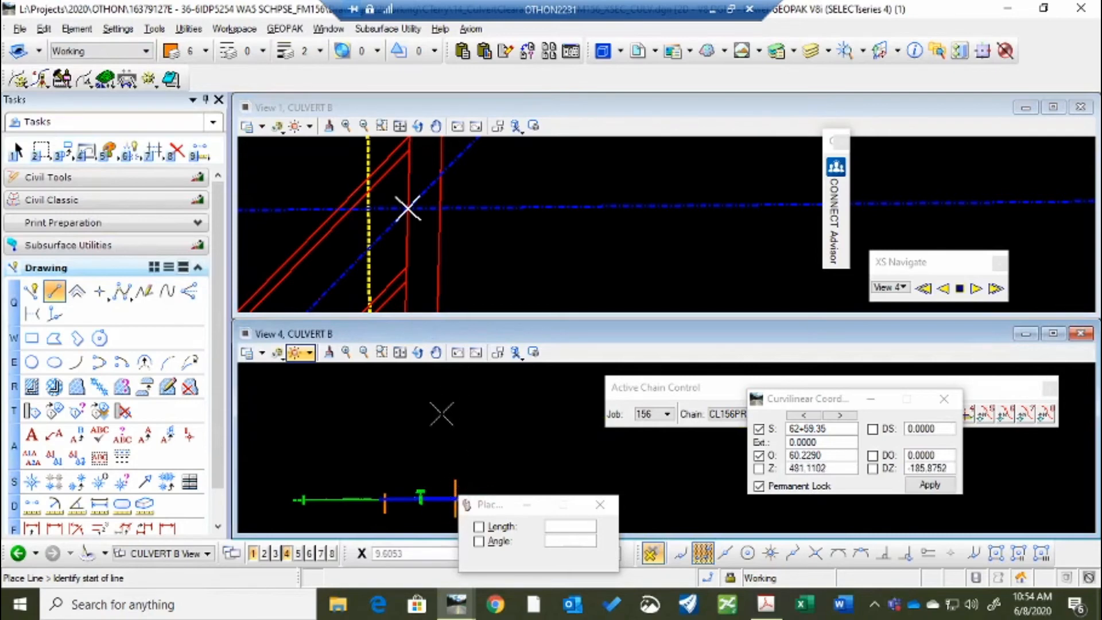
scroll(442, 413, down, 3)
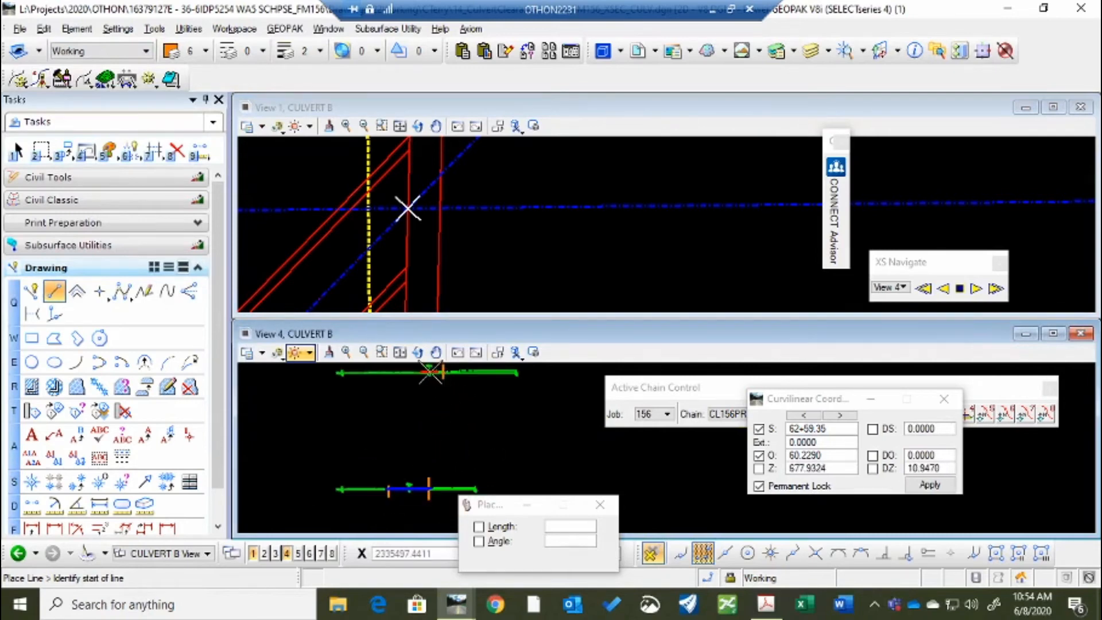
scroll(437, 367, up, 4)
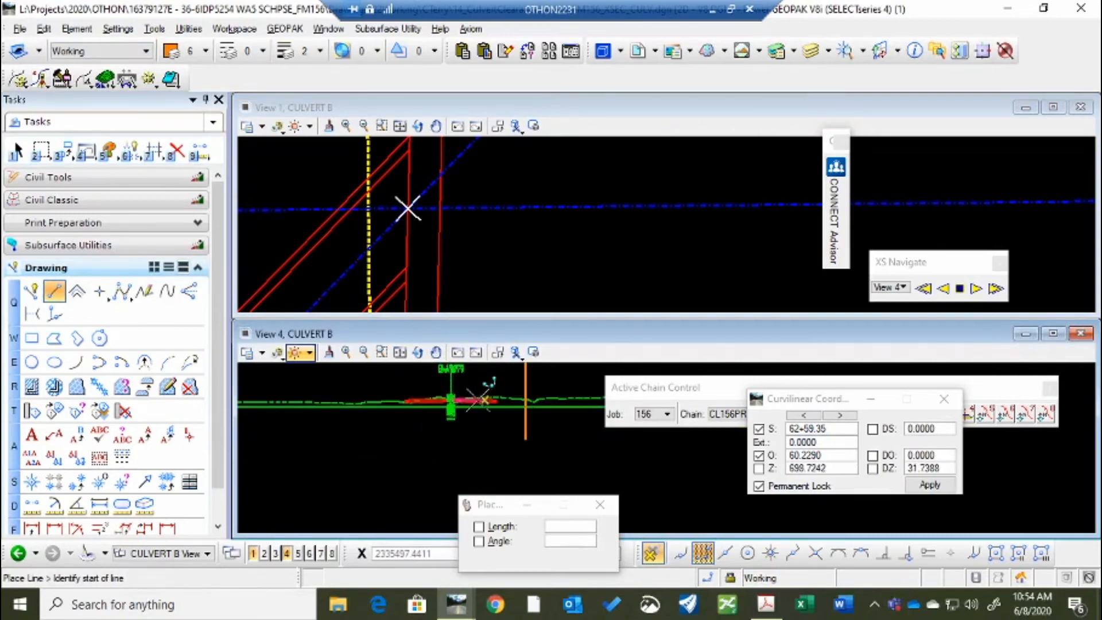
middle_drag(451, 396, 396, 482)
scroll(401, 483, up, 1)
scroll(401, 484, down, 5)
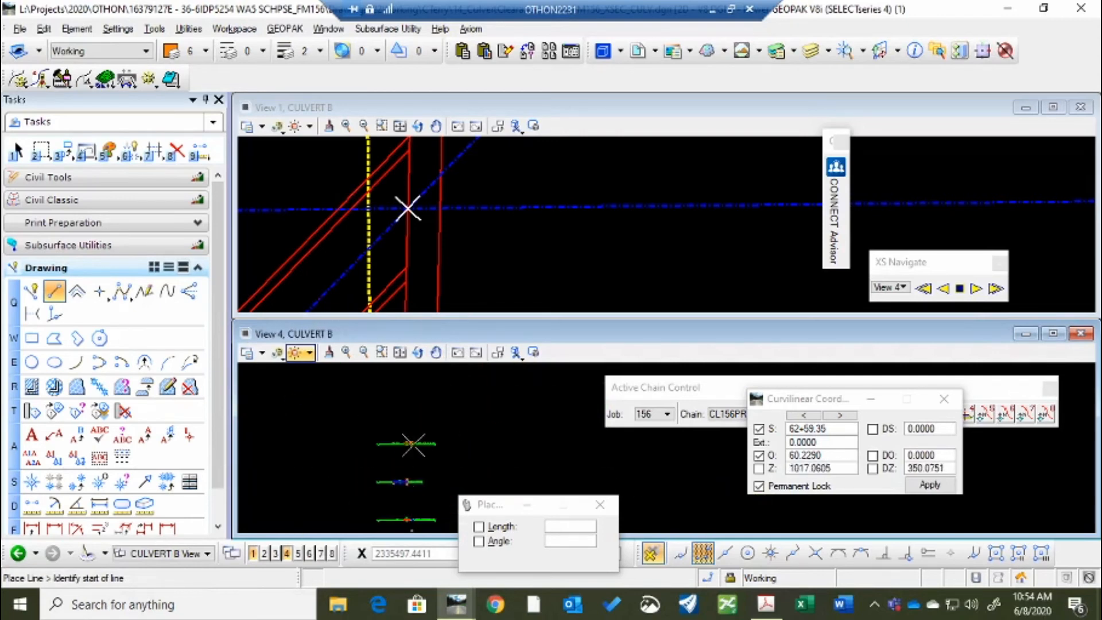
scroll(434, 419, up, 2)
scroll(356, 489, up, 3)
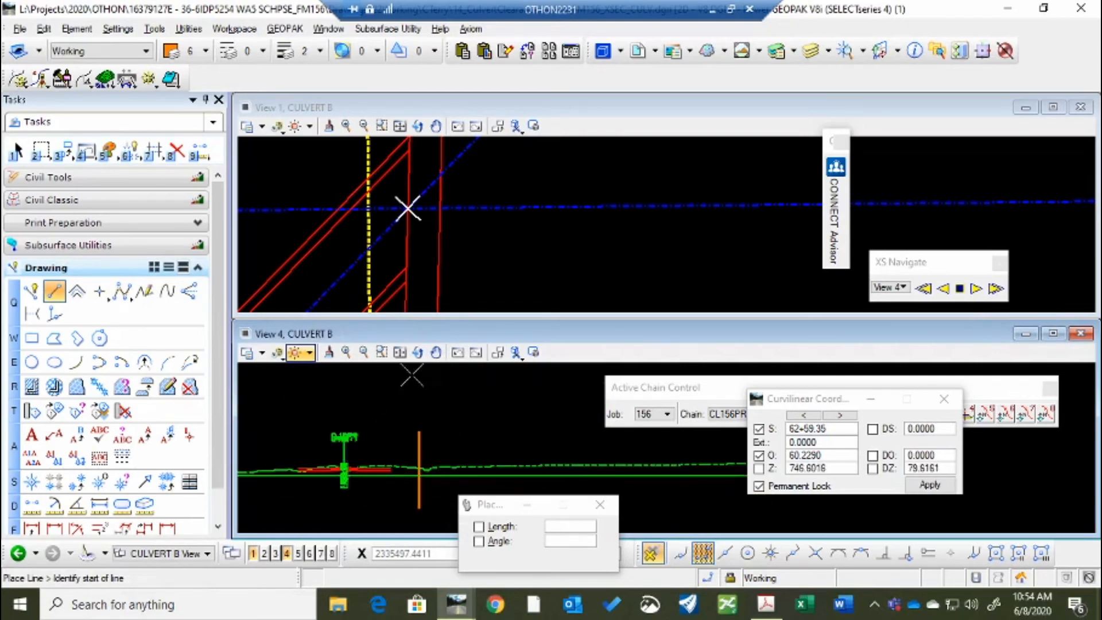
Step: Release the station and offset locks and draw a horizontal reference line at elevation 696.87 across the headwall line
scroll(338, 474, up, 1)
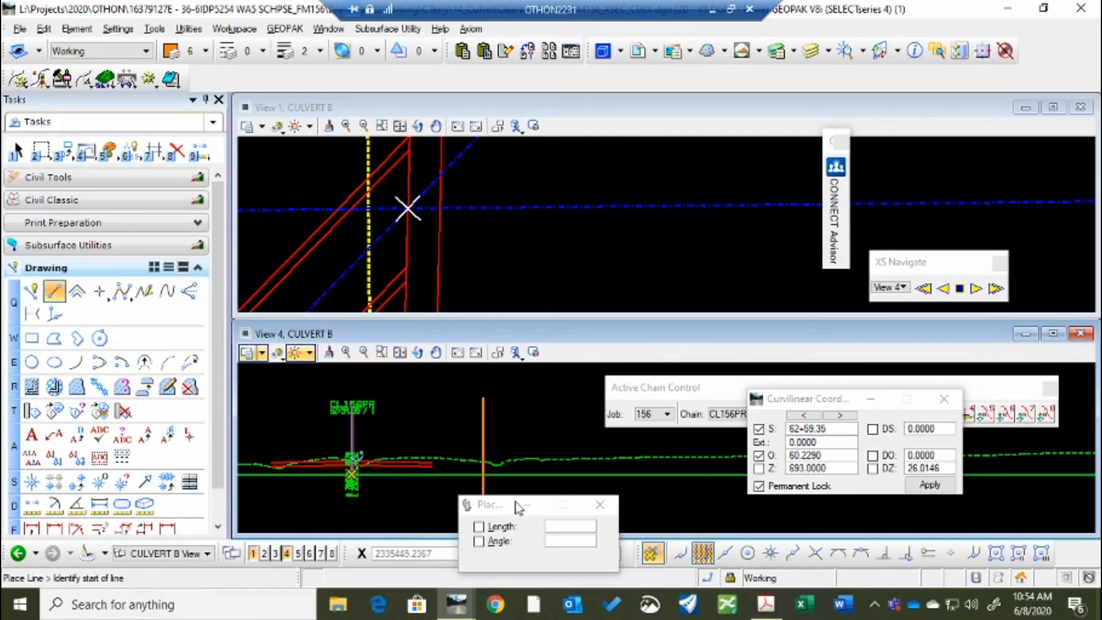
scroll(484, 480, up, 1)
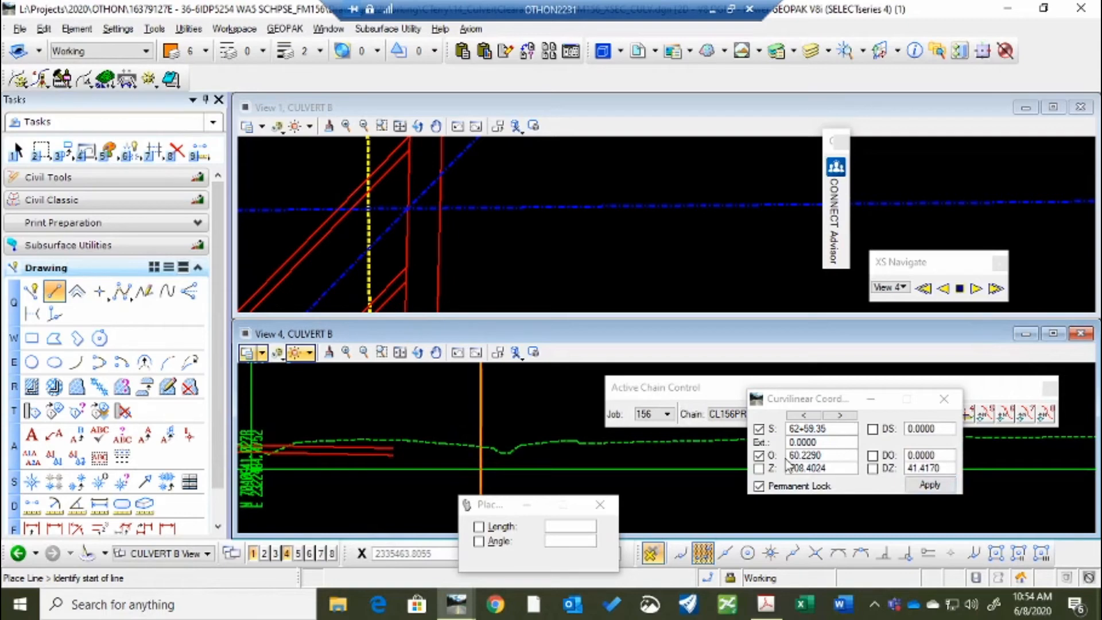
click(758, 455)
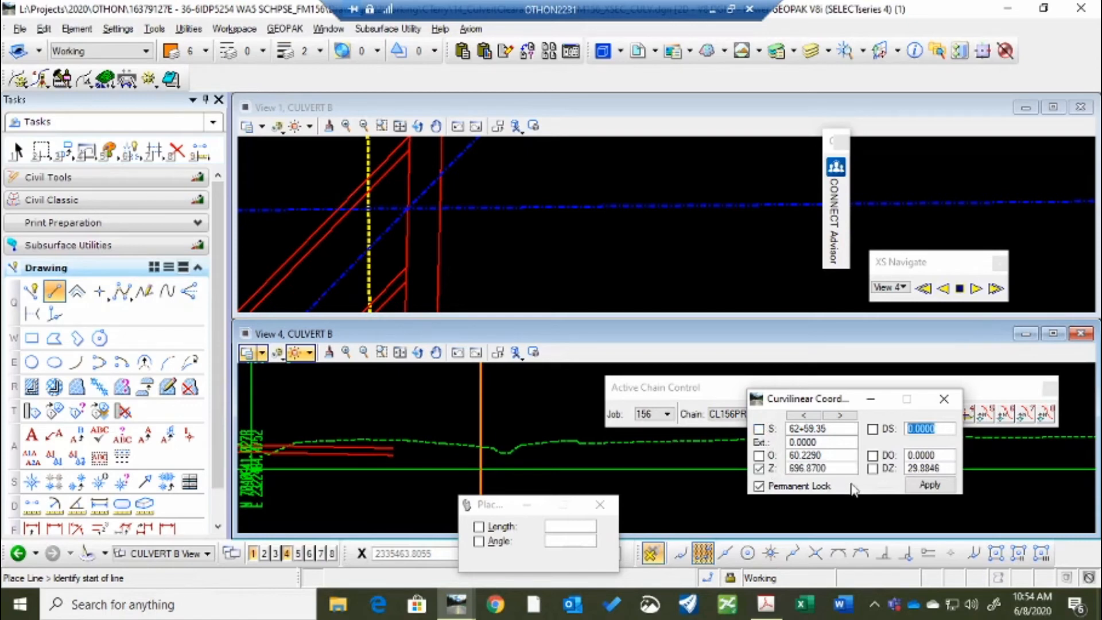
click(927, 485)
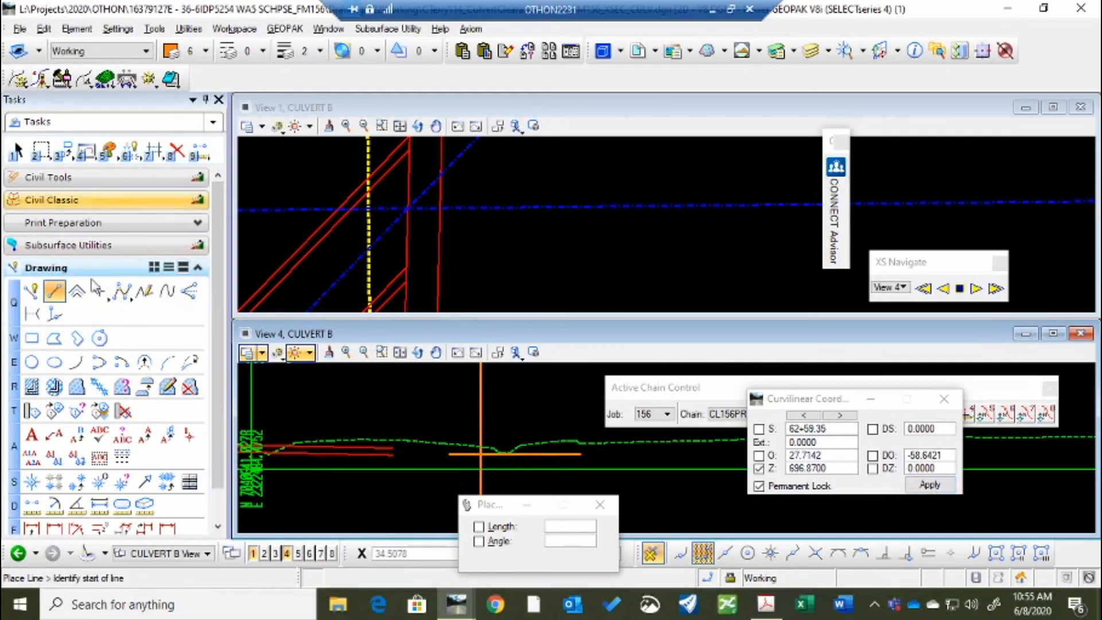
click(145, 52)
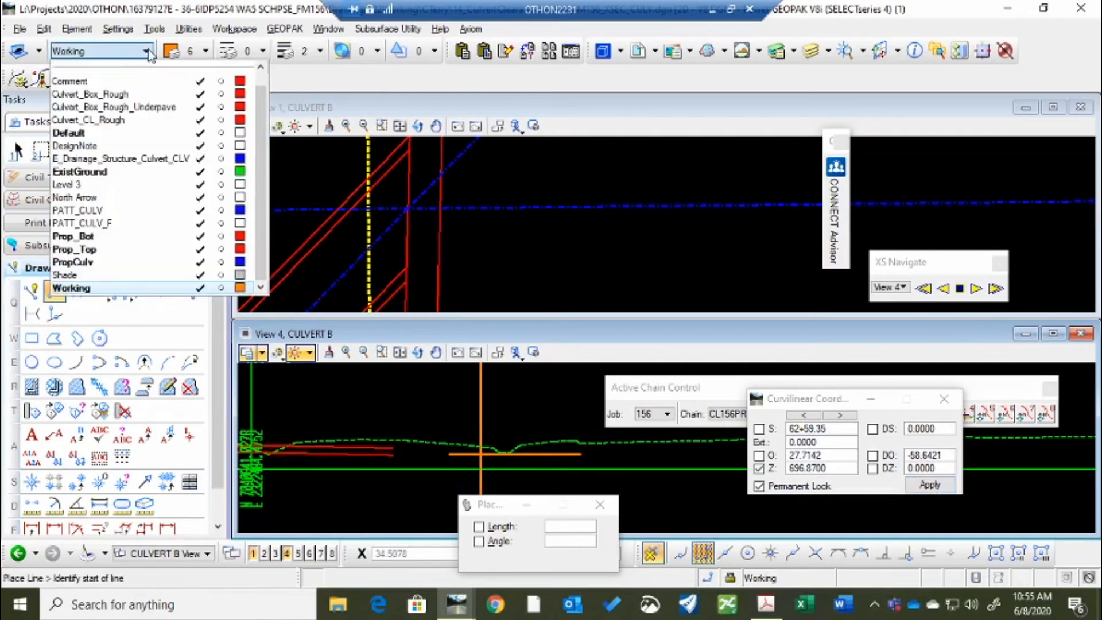
click(433, 384)
Step: Draw a horizontal reference line at elevation 696.02 across the chain centerline
scroll(519, 422, down, 5)
scroll(474, 413, up, 5)
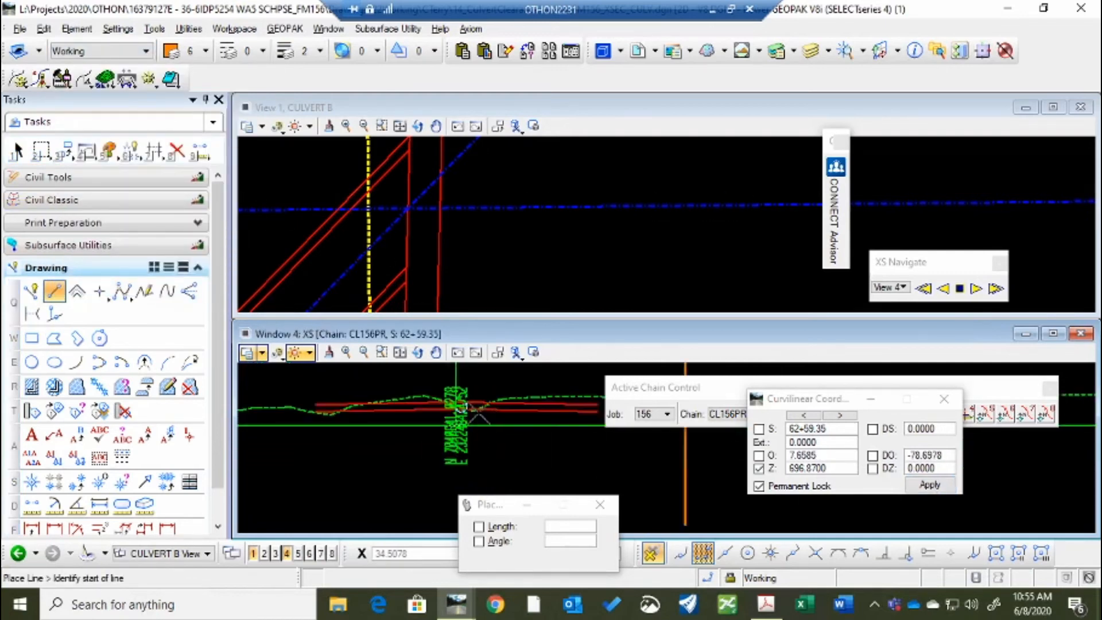
scroll(459, 410, up, 2)
drag(832, 469, 790, 469)
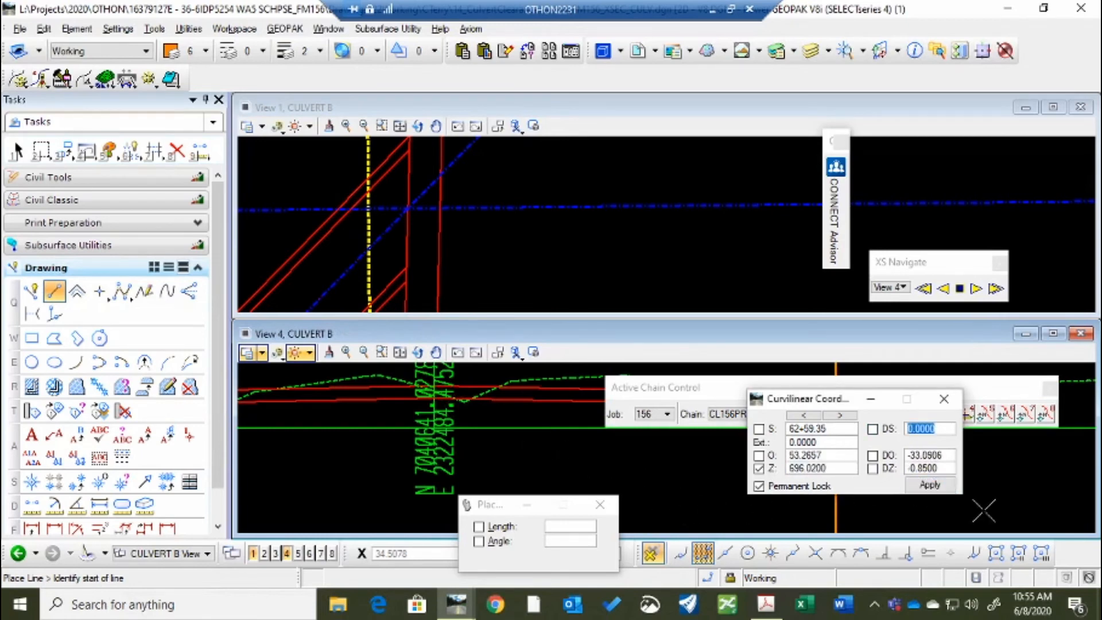
click(938, 488)
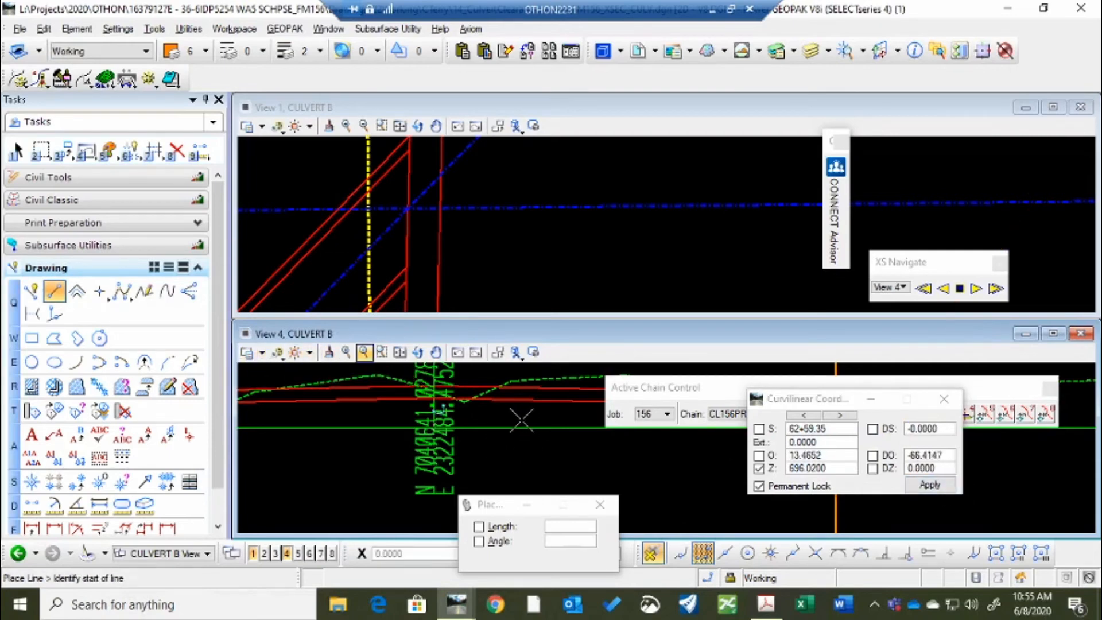
click(338, 427)
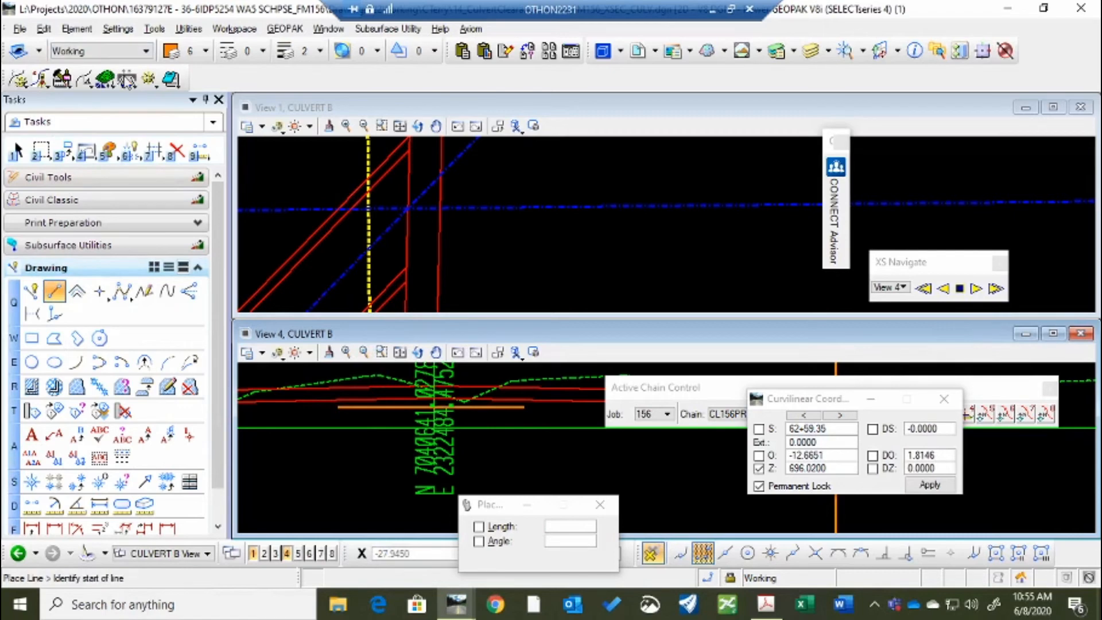
Step: Make PropCulv the active level and release the permanent elevation lock
click(147, 53)
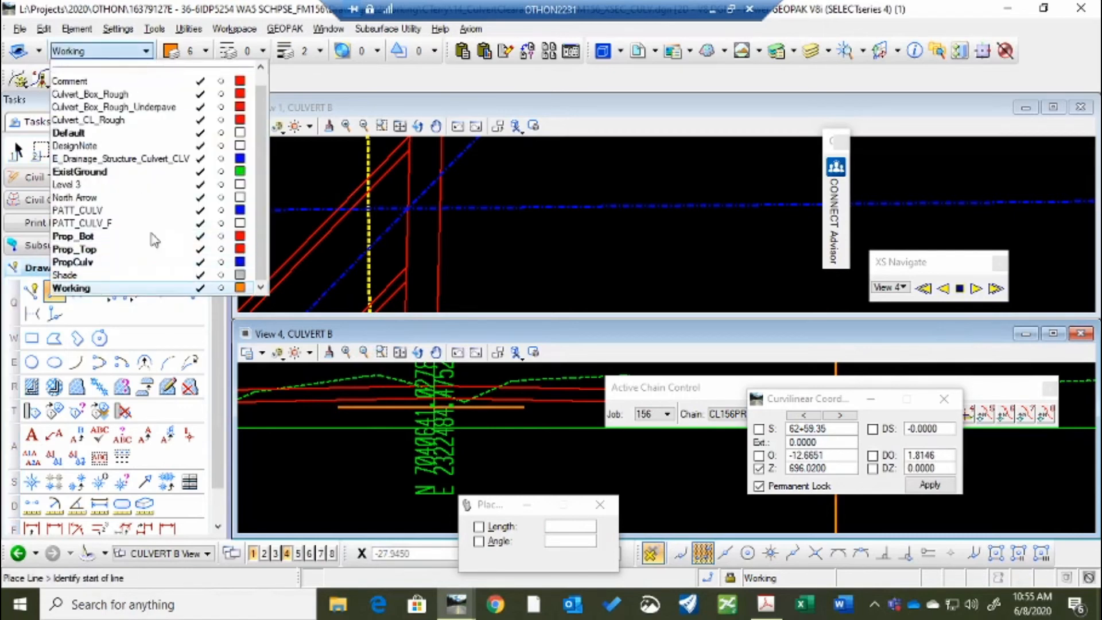
click(123, 262)
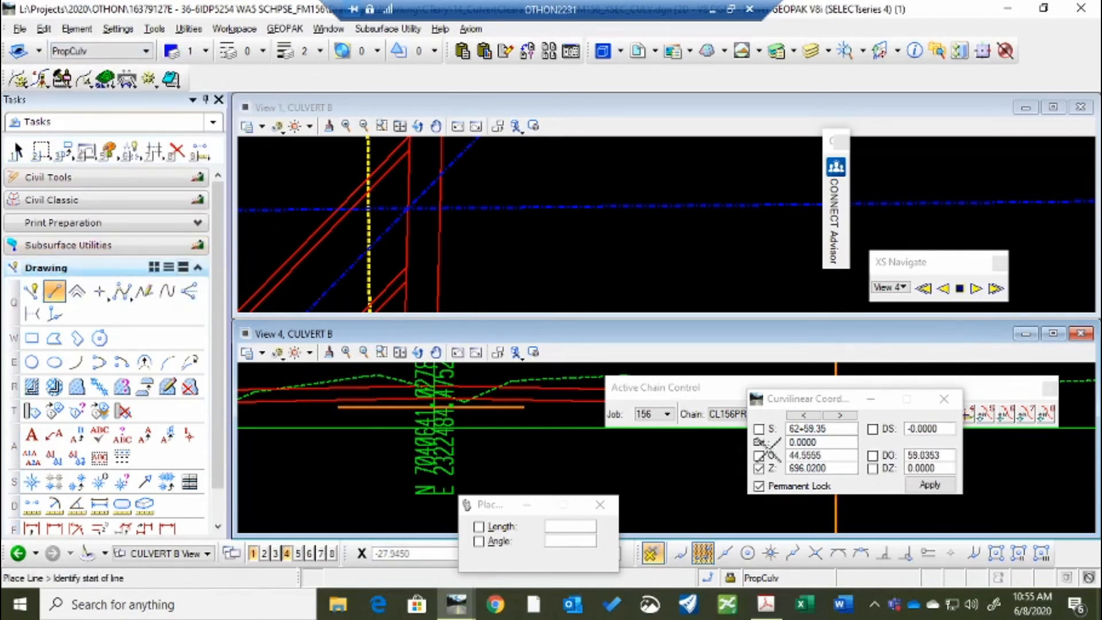
click(759, 486)
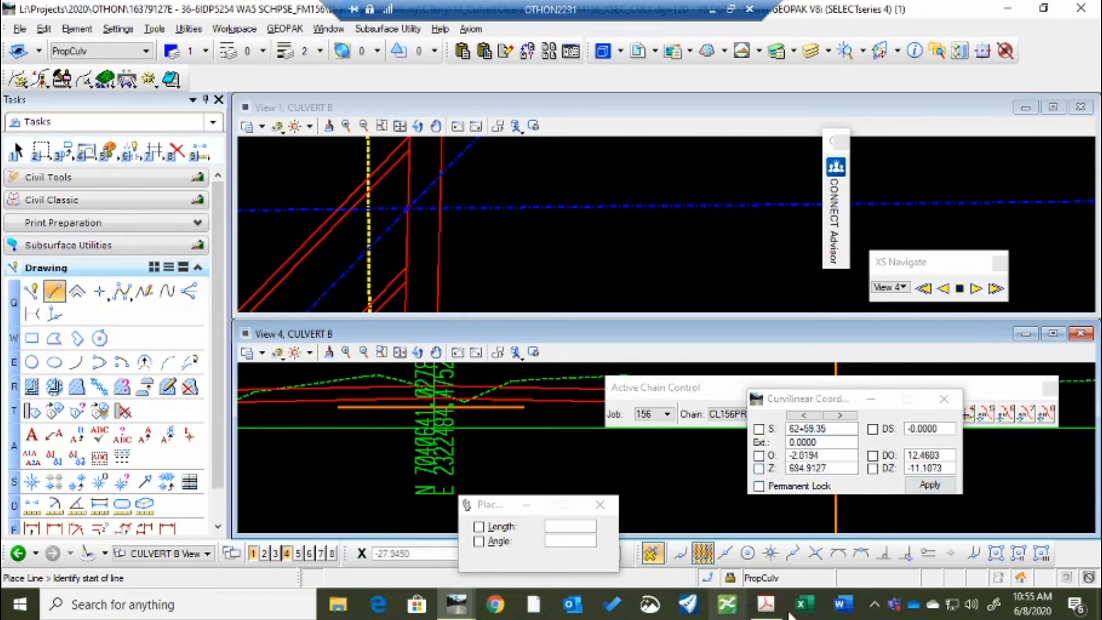
Step: Draw the culvert flowline from the chain centerline at elevation 696.02 to the headwall line at elevation 696.87, snapping to both intersections
click(815, 552)
scroll(522, 423, up, 4)
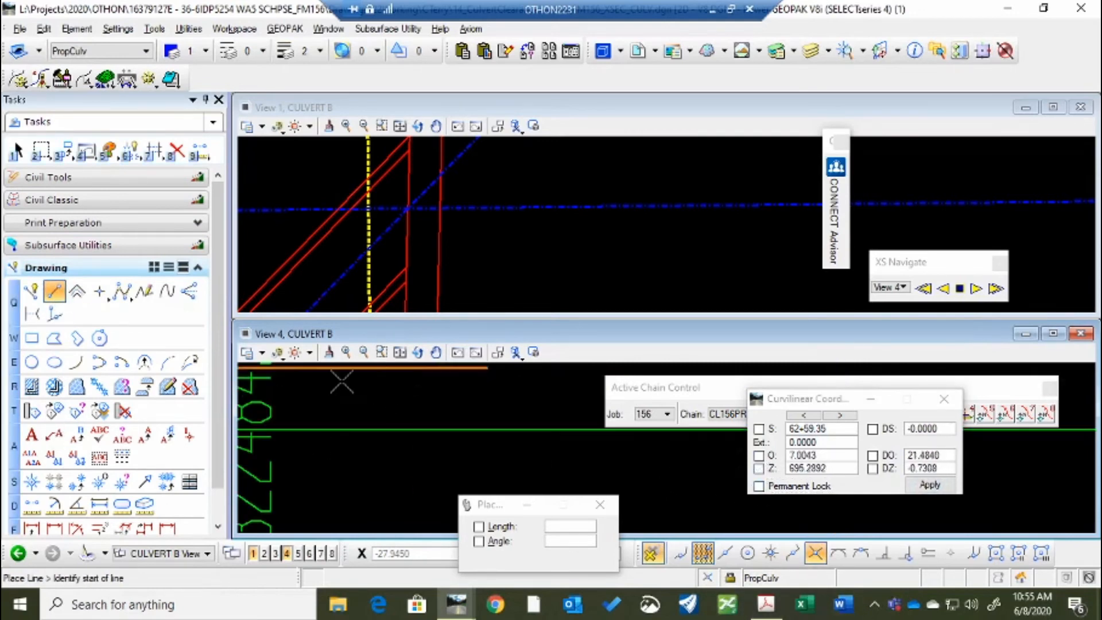
scroll(335, 376, down, 4)
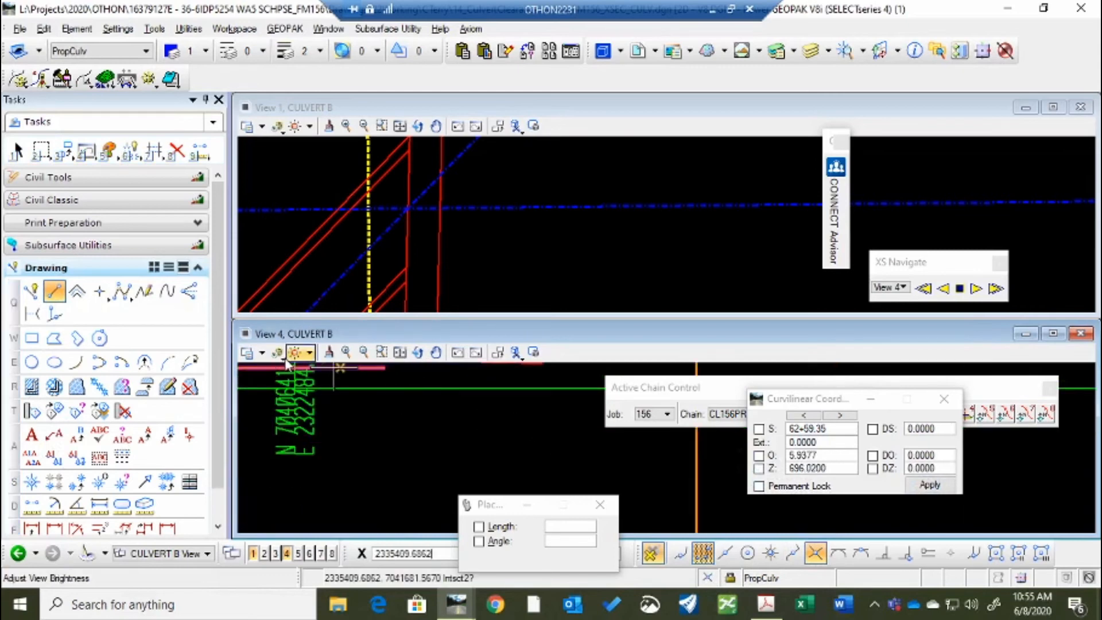
scroll(292, 373, up, 4)
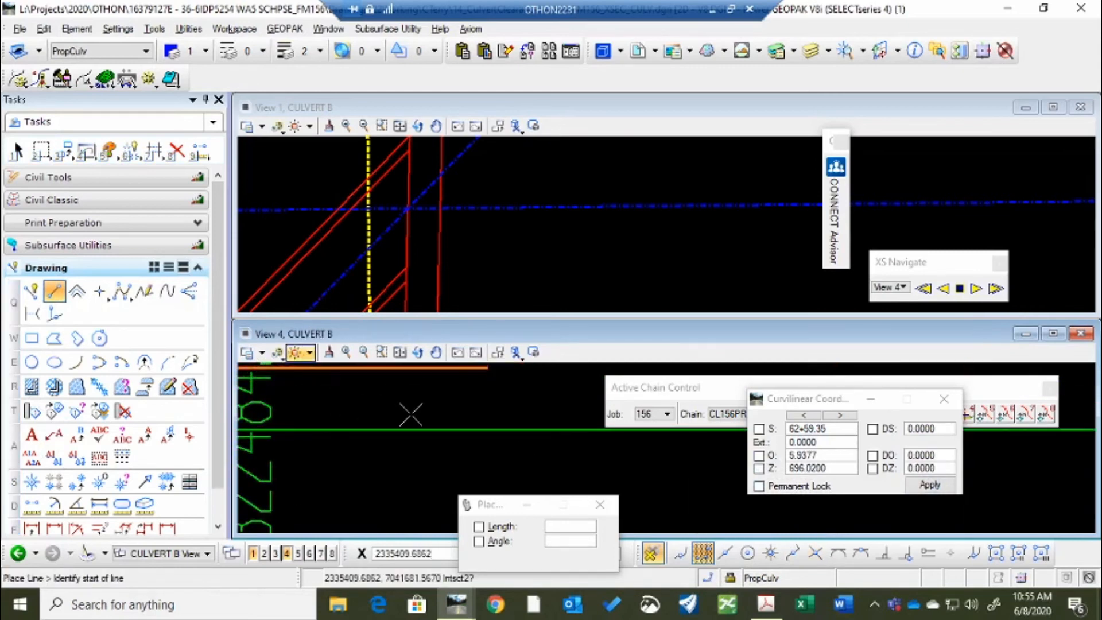
scroll(425, 441, down, 3)
scroll(454, 440, up, 5)
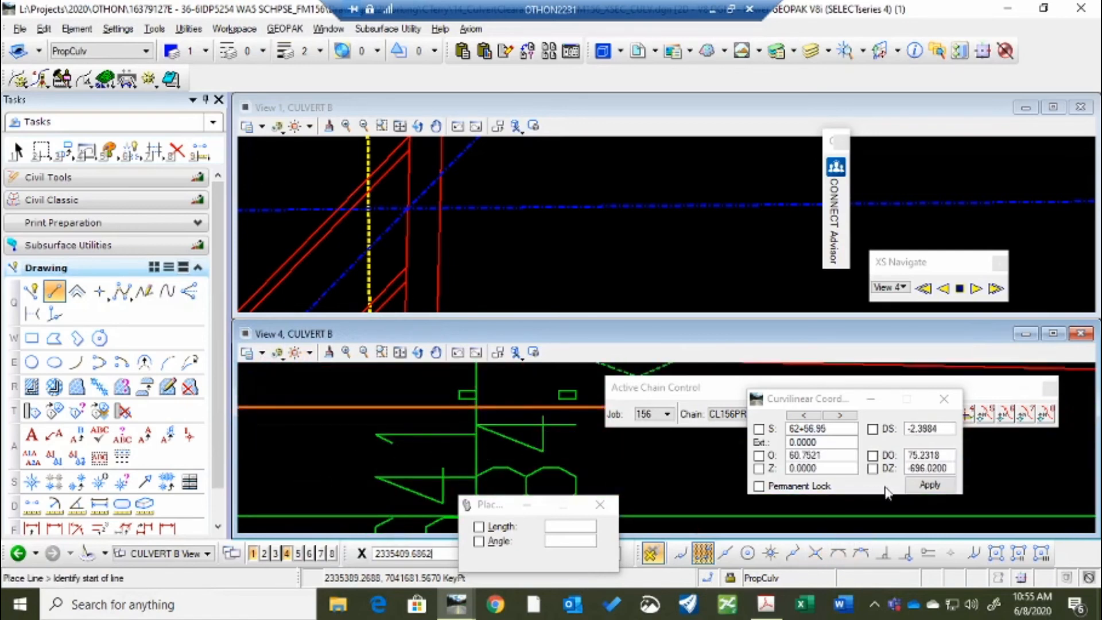
click(906, 553)
click(815, 552)
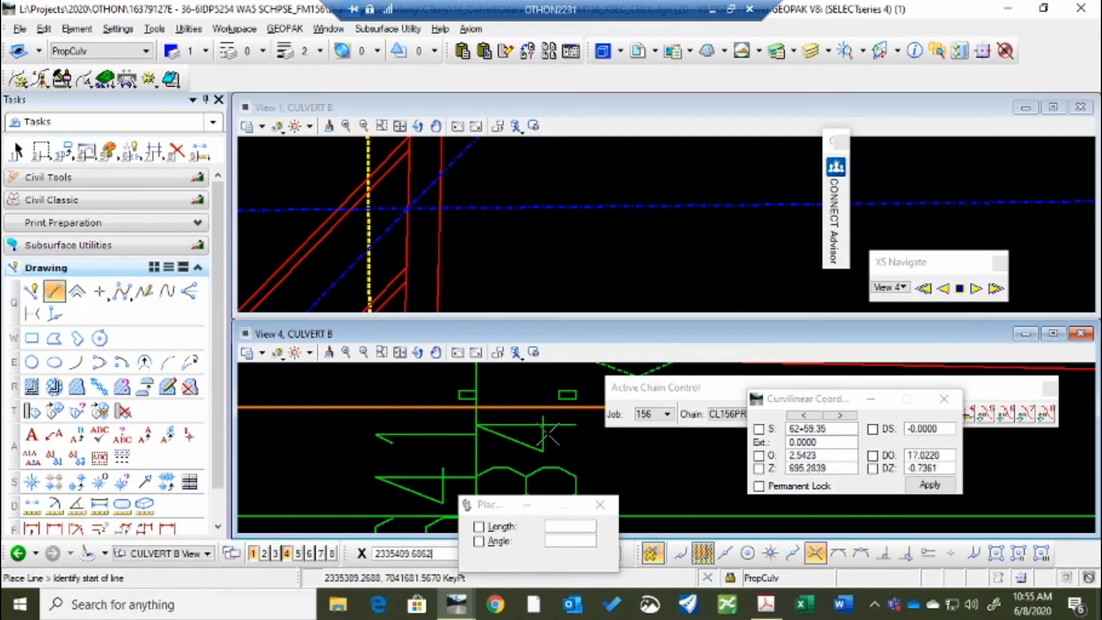
click(475, 407)
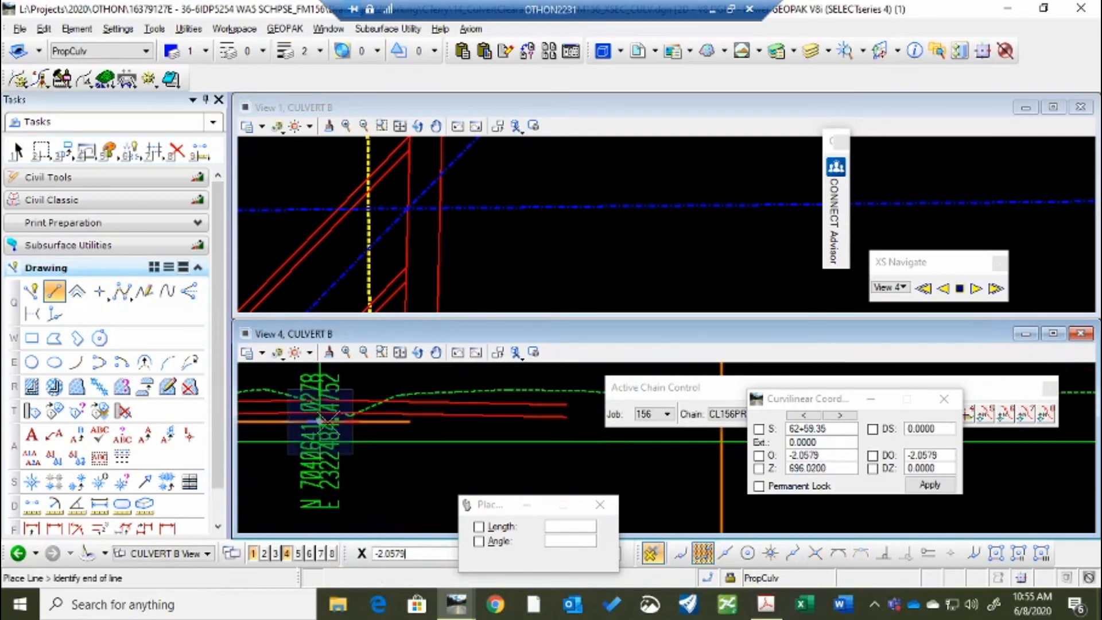
scroll(550, 413, up, 3)
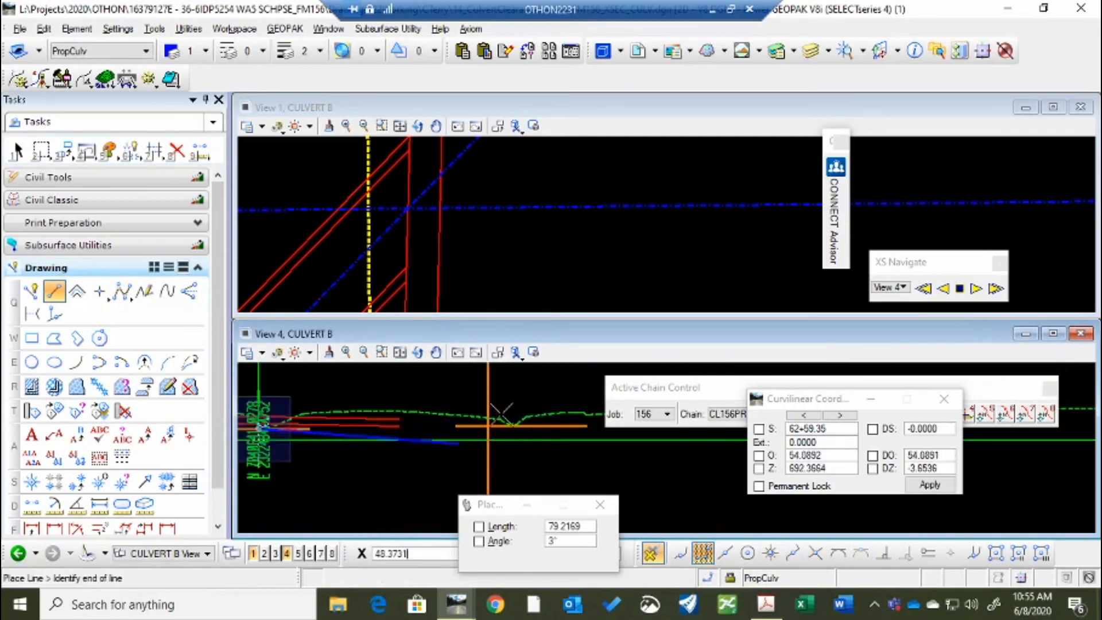
scroll(502, 415, up, 4)
click(815, 553)
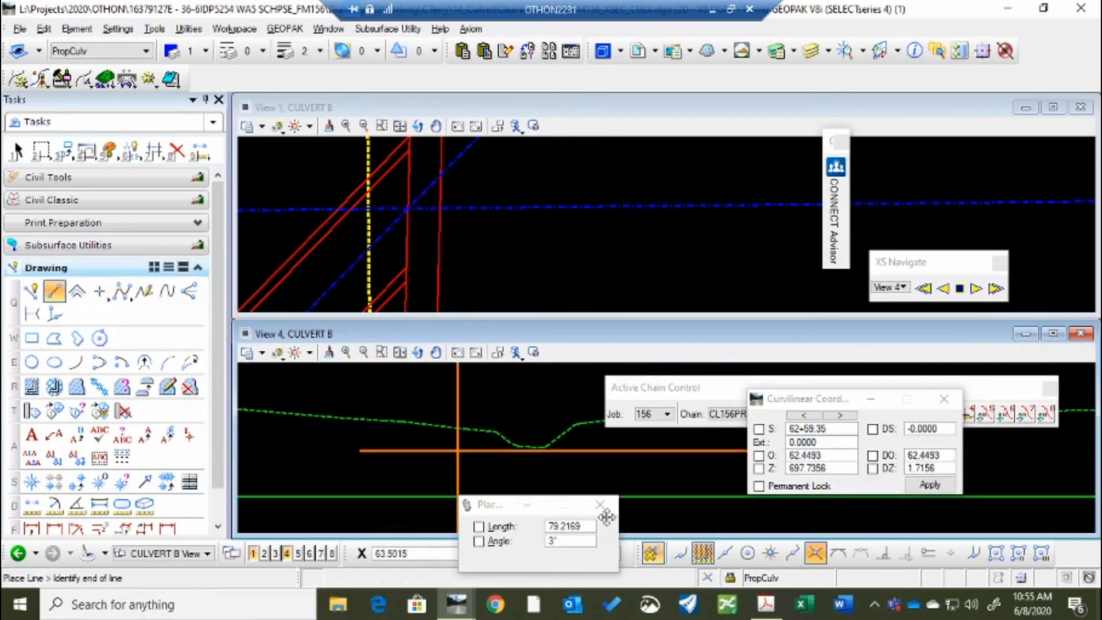
click(457, 450)
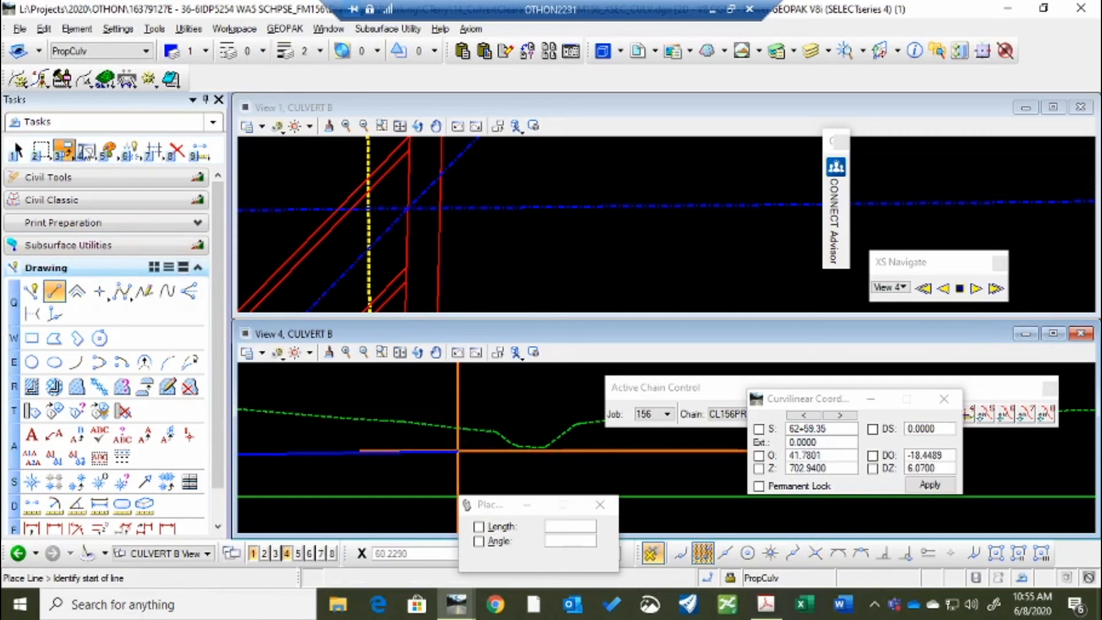
Step: Copy the culvert flowline vertically upward to form the inside top line of the culvert
click(65, 150)
click(136, 160)
click(306, 453)
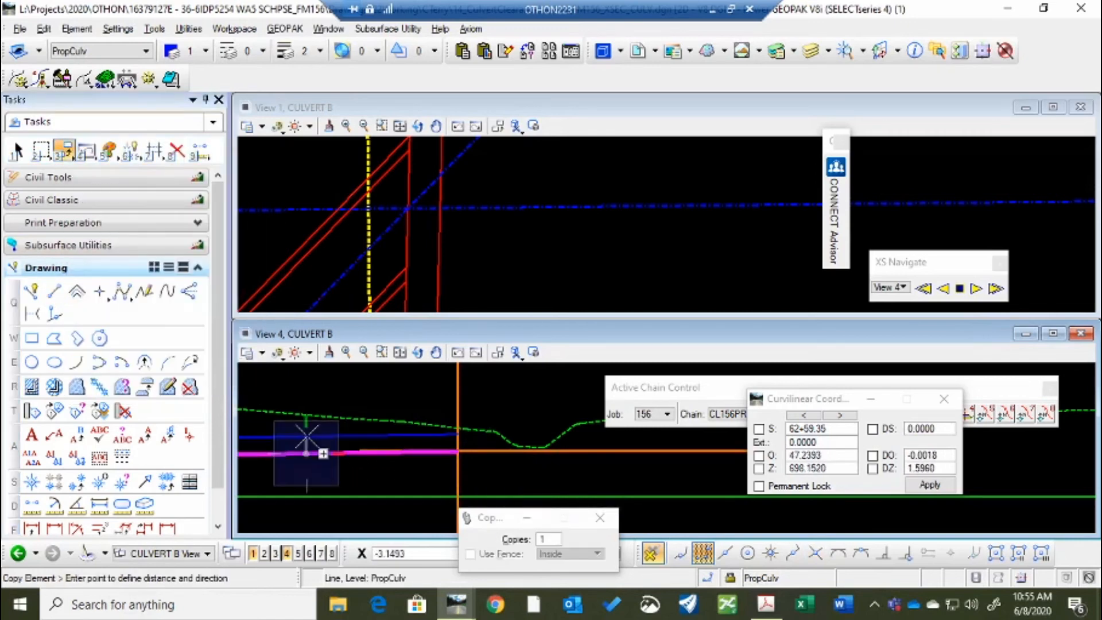
click(307, 436)
right_click(307, 436)
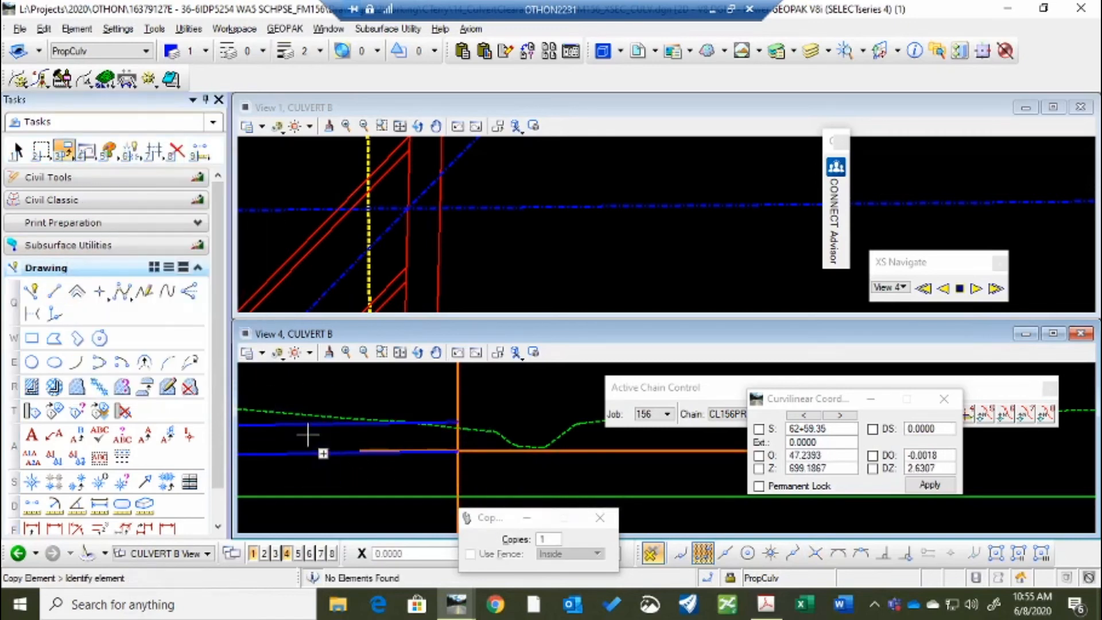
Step: Copy the culvert's inside top line upward by 0.2917 to form its outer top line
click(303, 425)
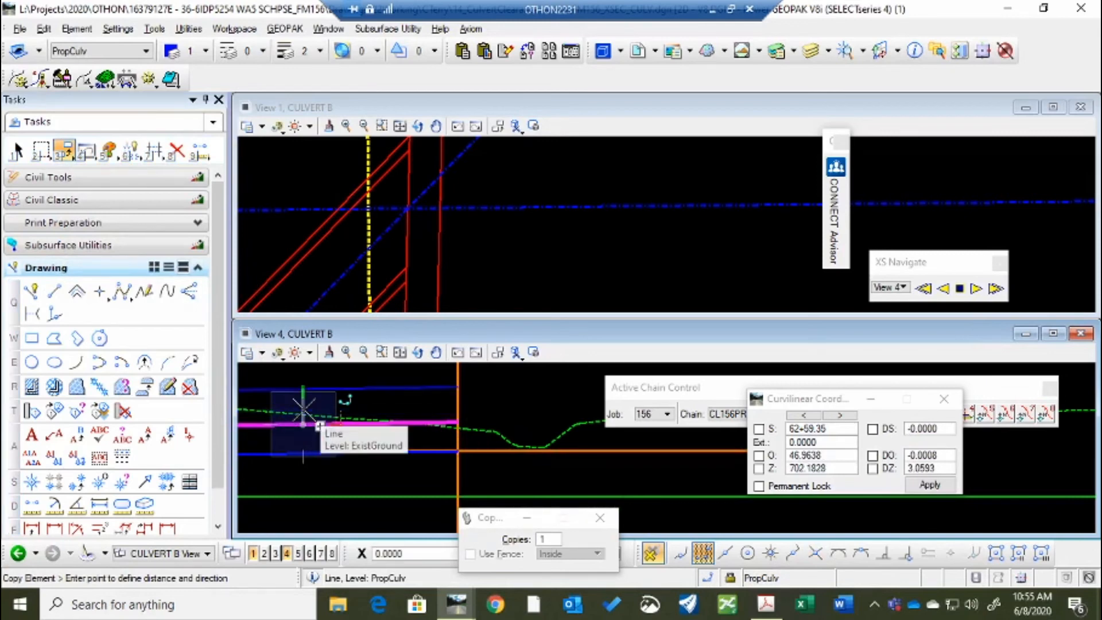
text(/12)
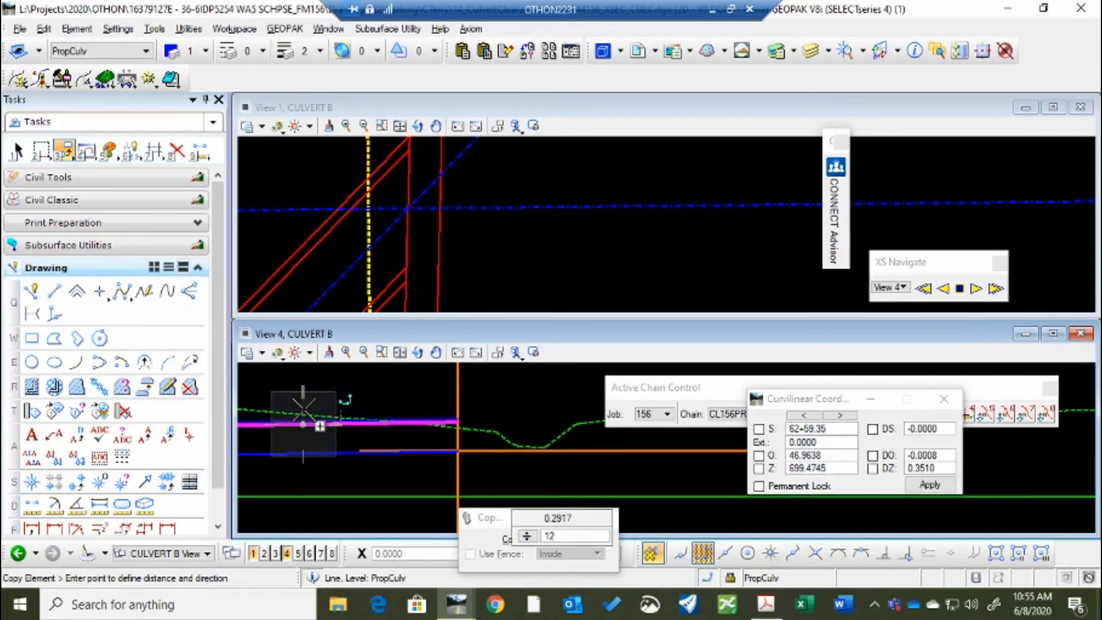
click(303, 409)
right_click(304, 412)
Step: Copy the culvert flowline vertically downward by the wall thickness to form the outer bottom line
click(318, 453)
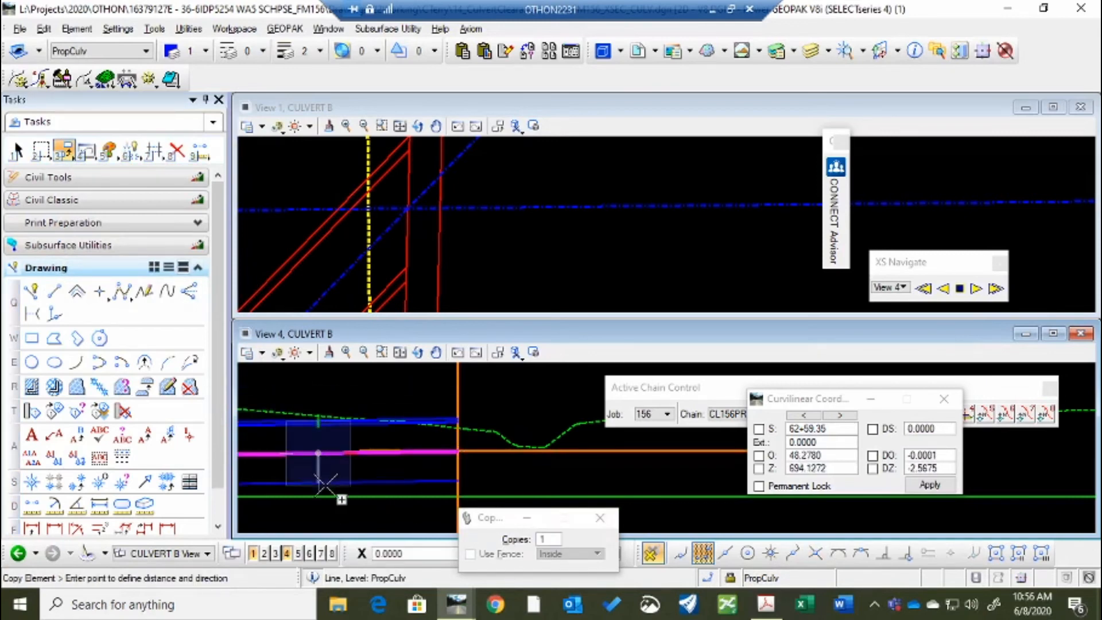
text(/12)
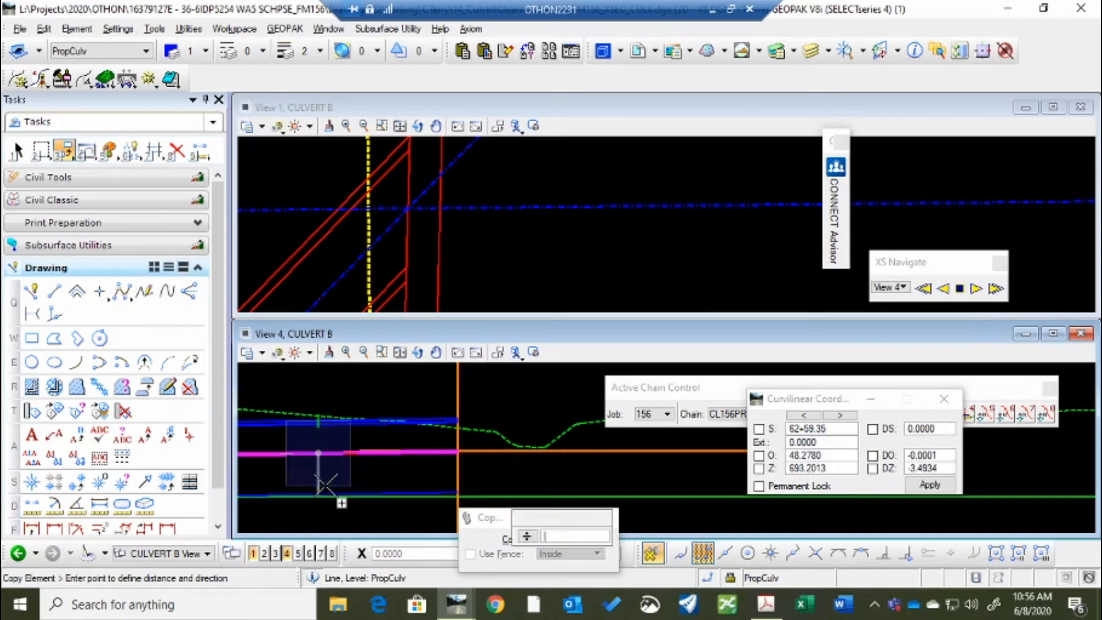
click(326, 486)
right_click(325, 486)
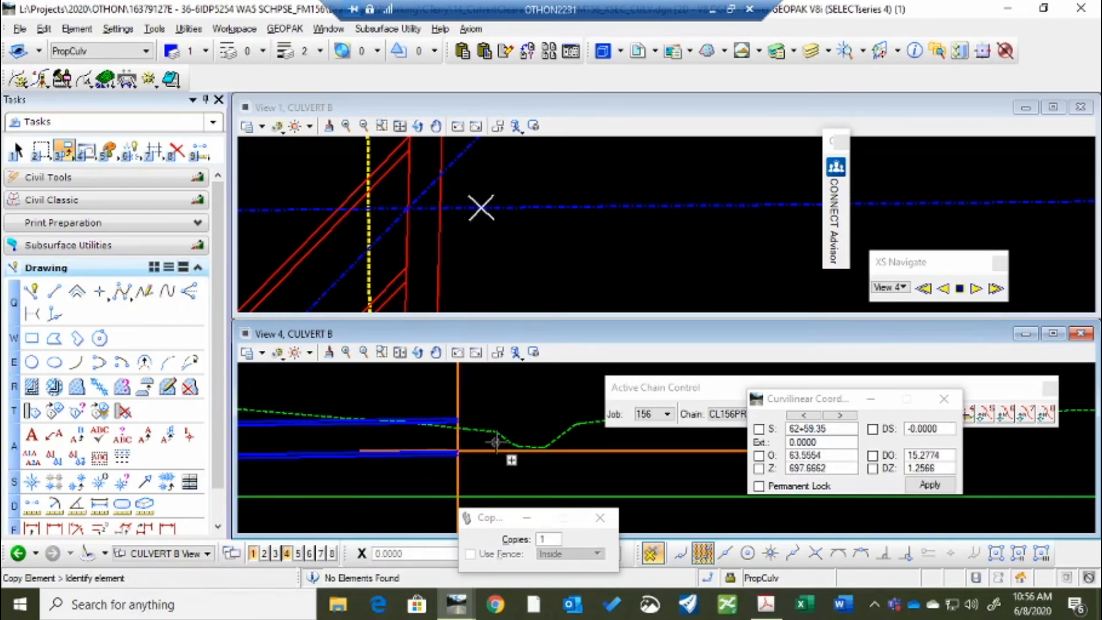
Step: Draw a line from the flowline's end at the headwall up to the existing ground at the near edge of the ditch bottom
click(54, 291)
click(434, 448)
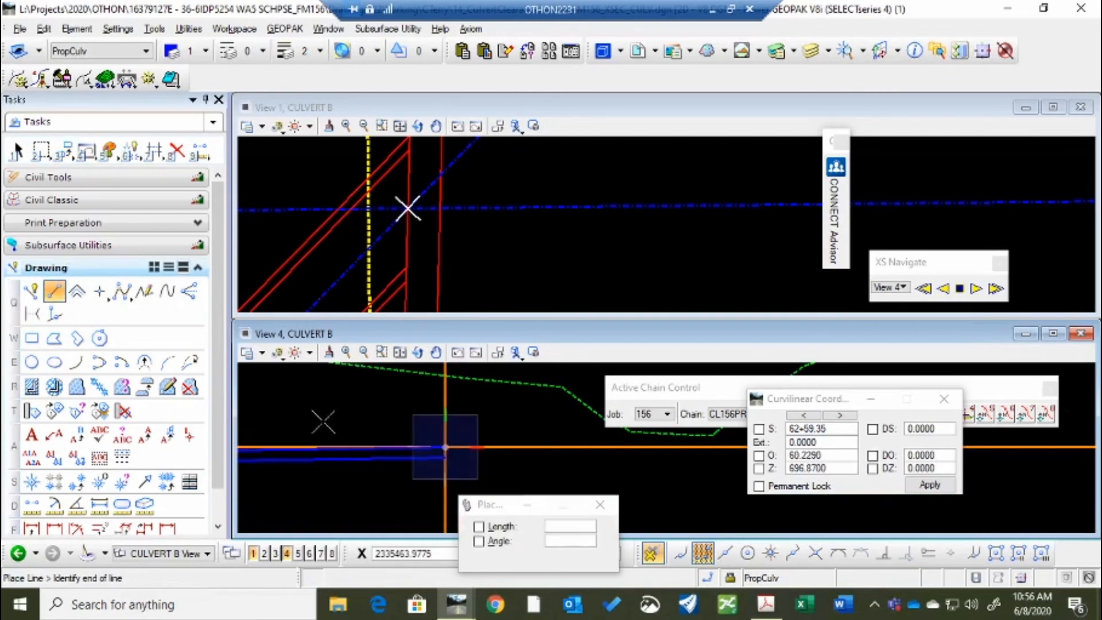
scroll(322, 421, down, 3)
scroll(446, 434, up, 3)
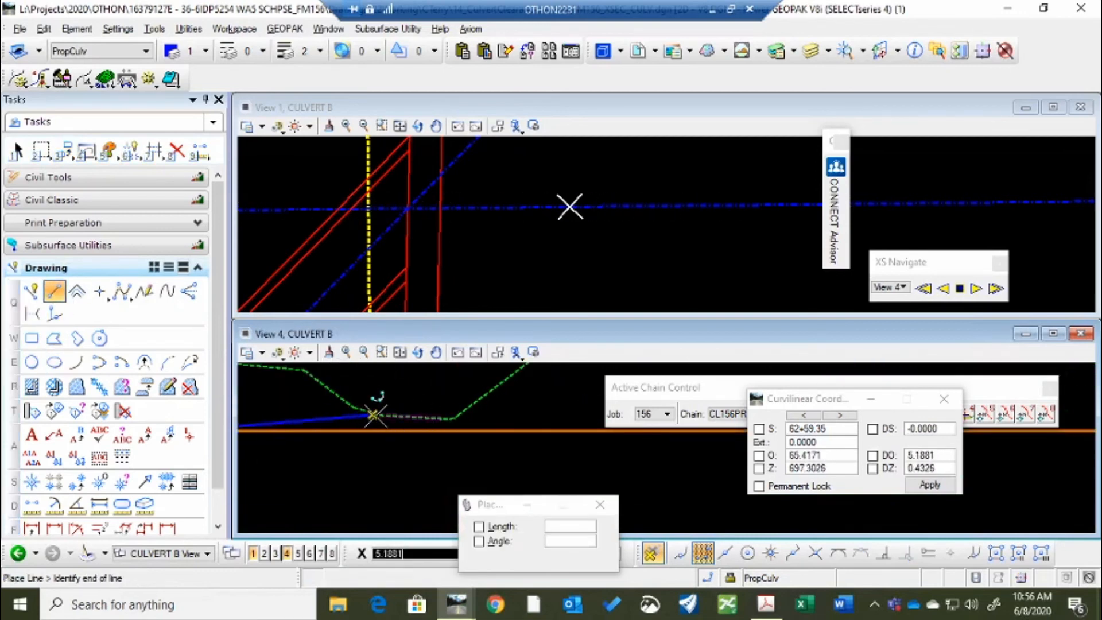
click(374, 415)
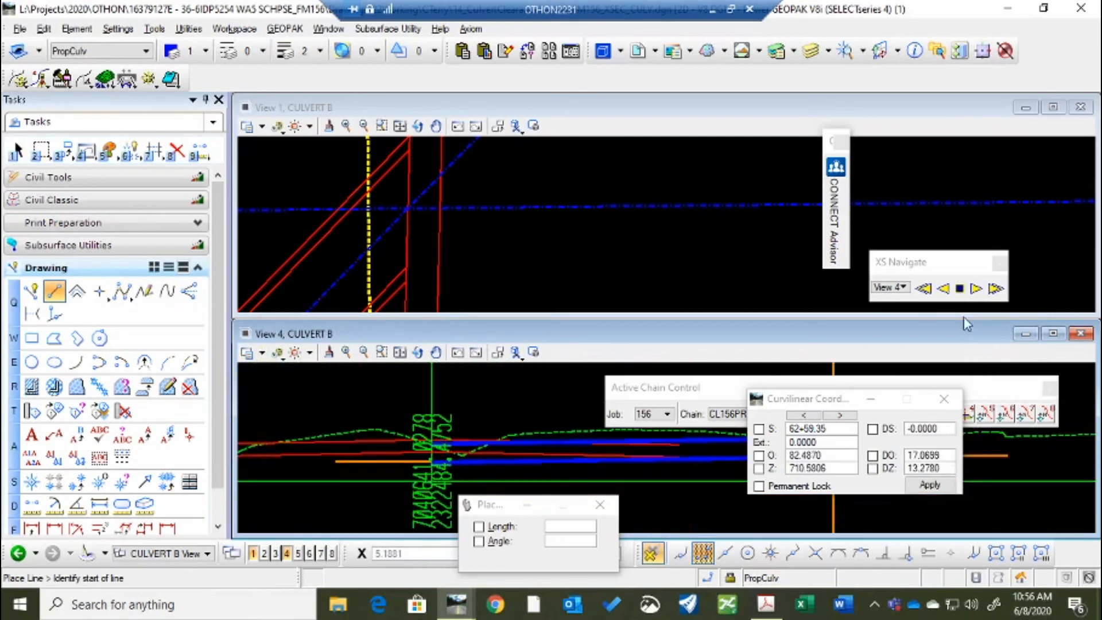
Step: Go back to the cross-section at station 61+36.70 and delete the stray blue lines beyond the roadway
click(942, 289)
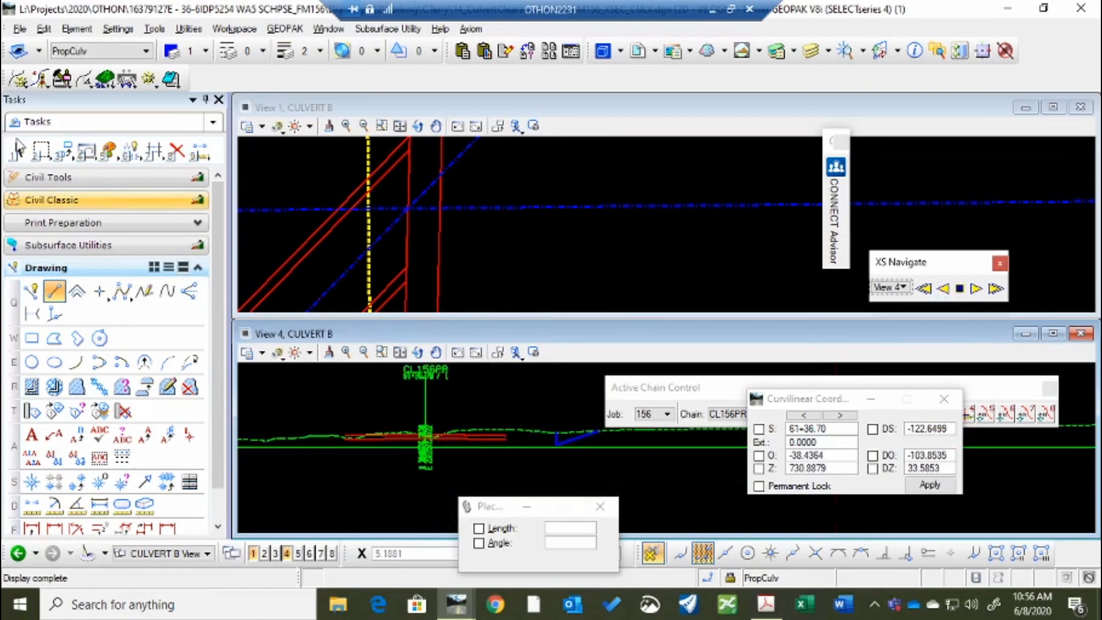
click(16, 151)
scroll(578, 440, up, 3)
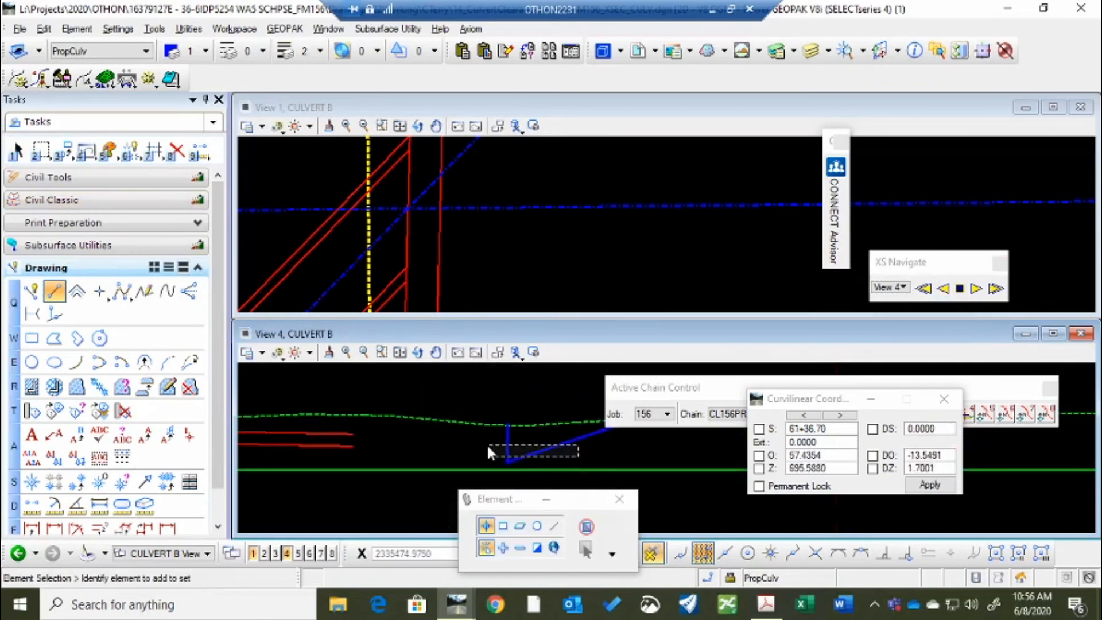
drag(488, 447, 488, 448)
key(Delete)
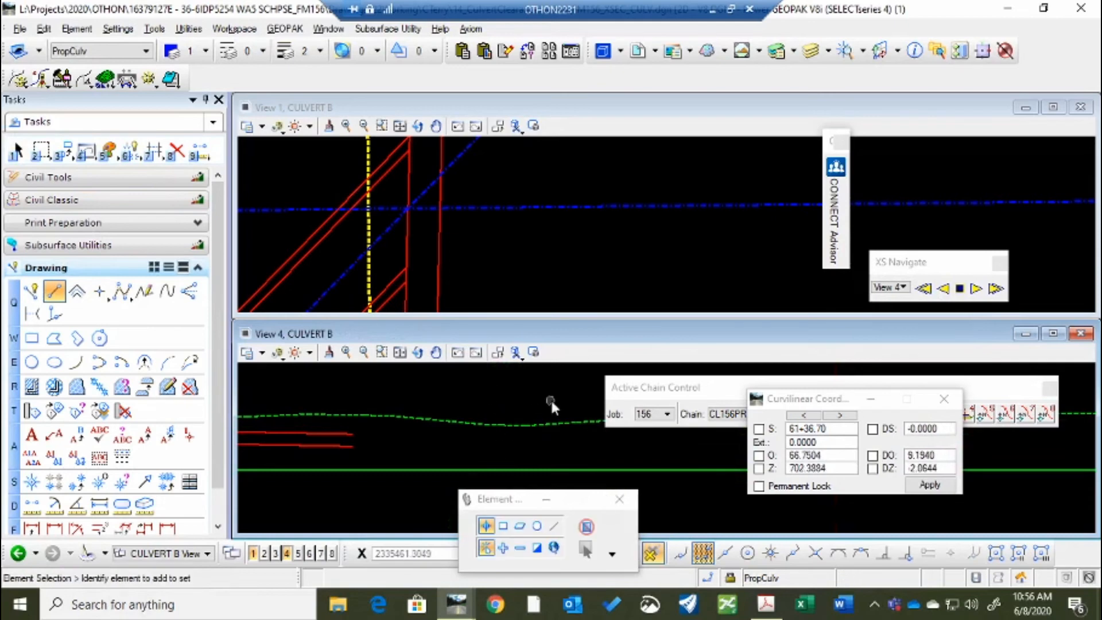
Step: Pick the culvert centerline's intersection with the headwall in plan and permanently lock station 61+36.70 and offset -62.5144
scroll(436, 435, up, 5)
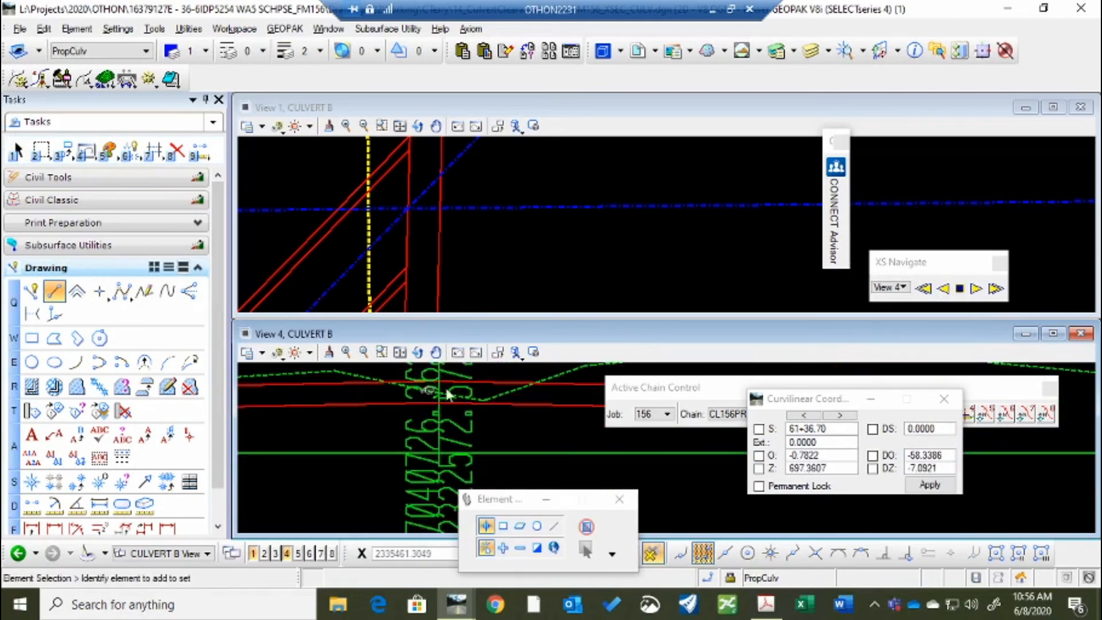
scroll(428, 393, down, 5)
scroll(459, 247, down, 3)
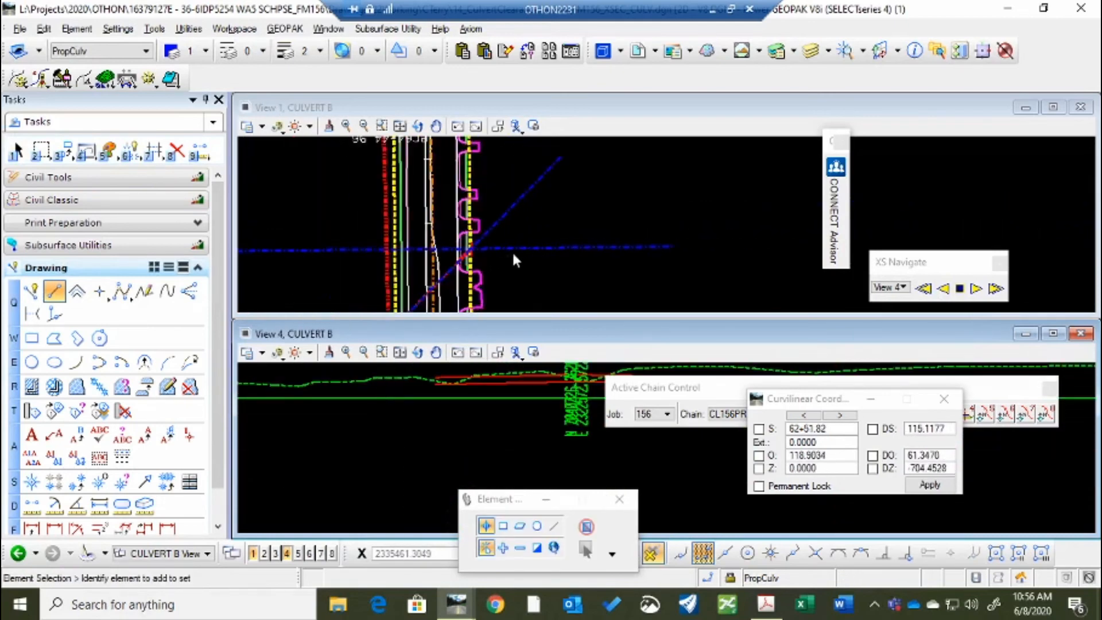
scroll(514, 261, up, 4)
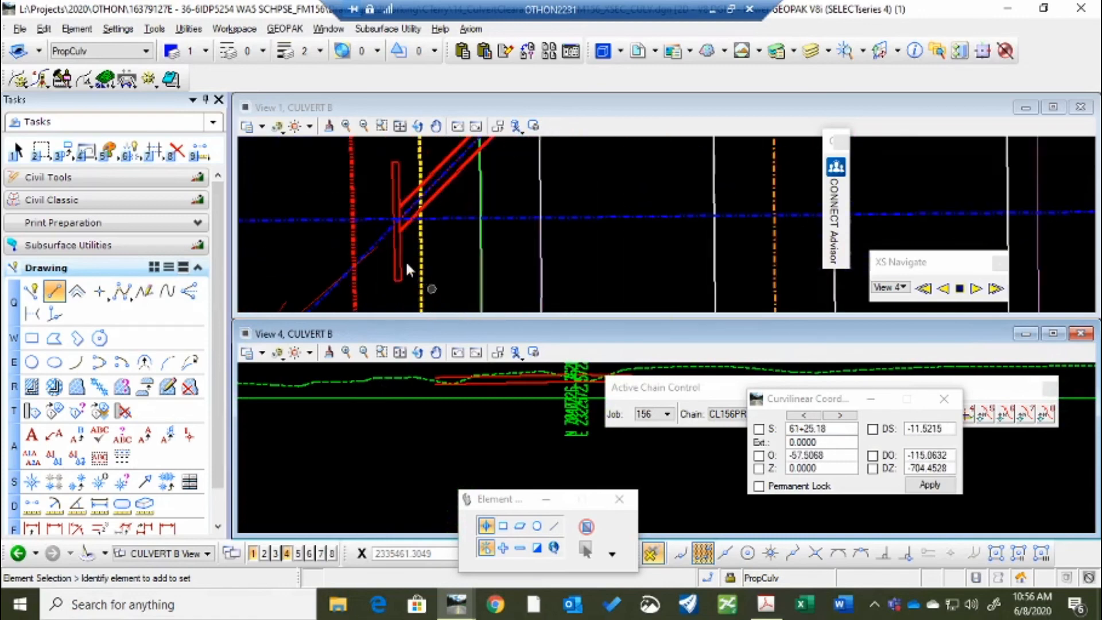
scroll(383, 194, up, 2)
middle_click(423, 225)
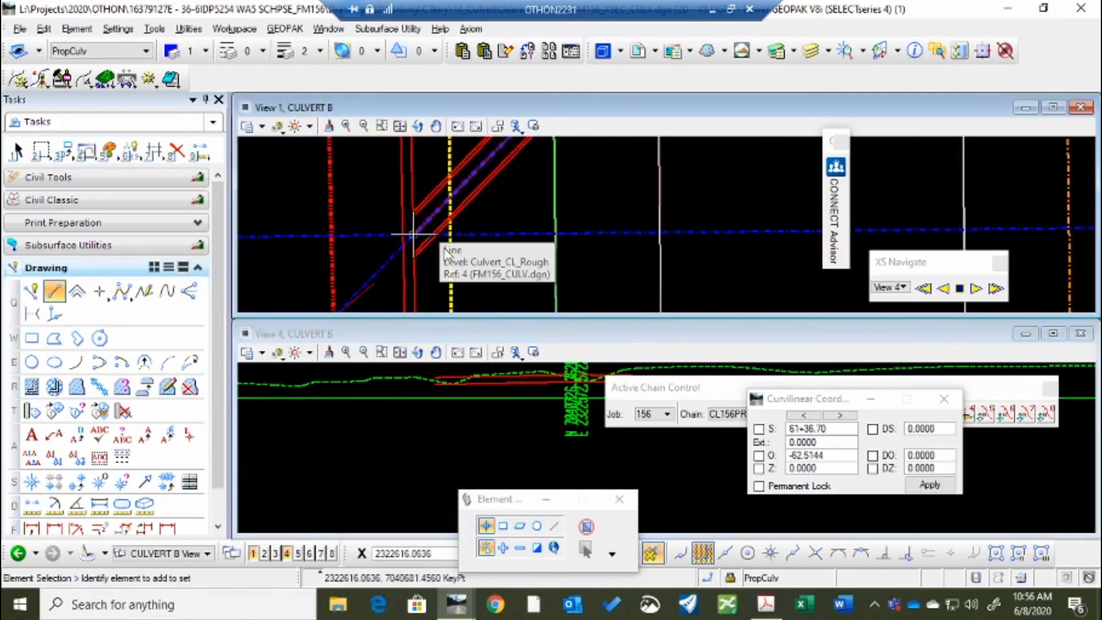
click(761, 437)
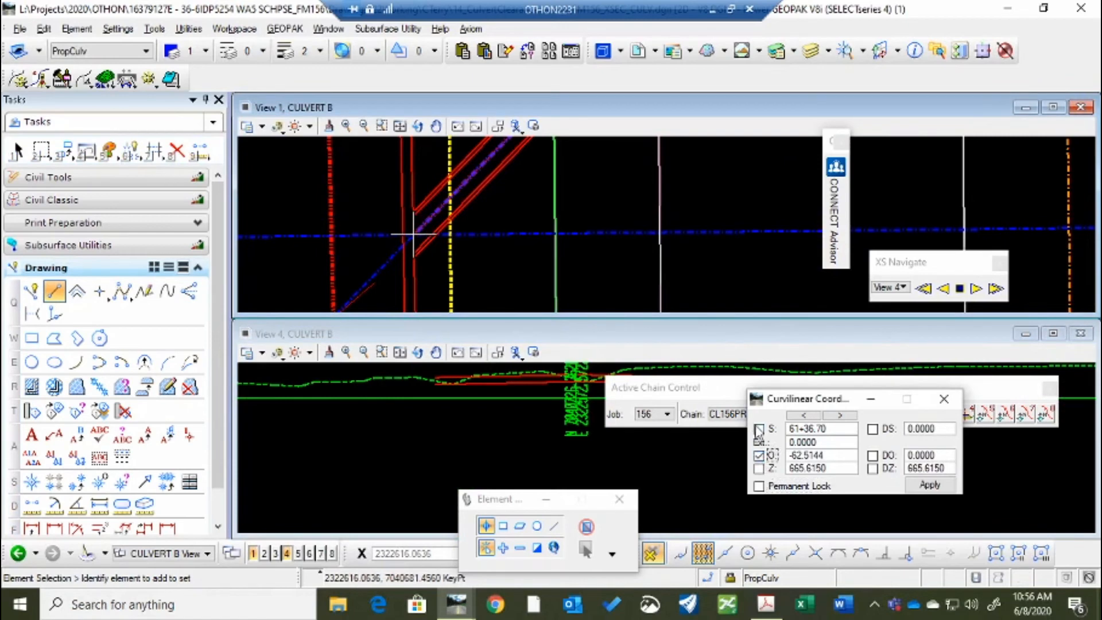
click(802, 488)
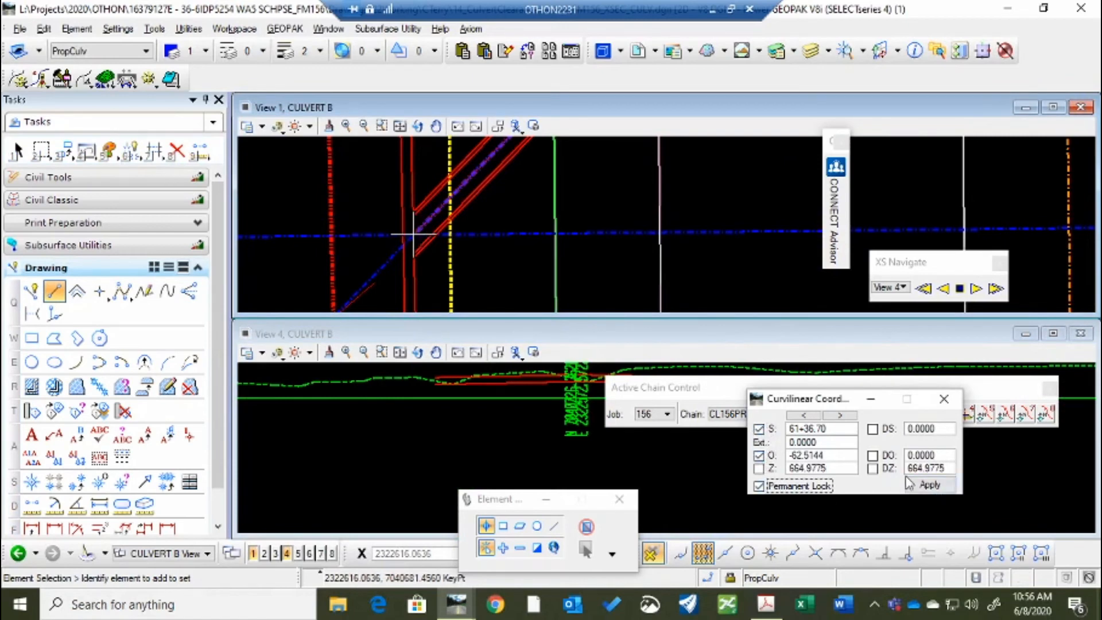
click(929, 485)
Step: Draw a vertical reference line on the Working level at offset -62.5144 in the station 61+36.70 cross-section
click(114, 51)
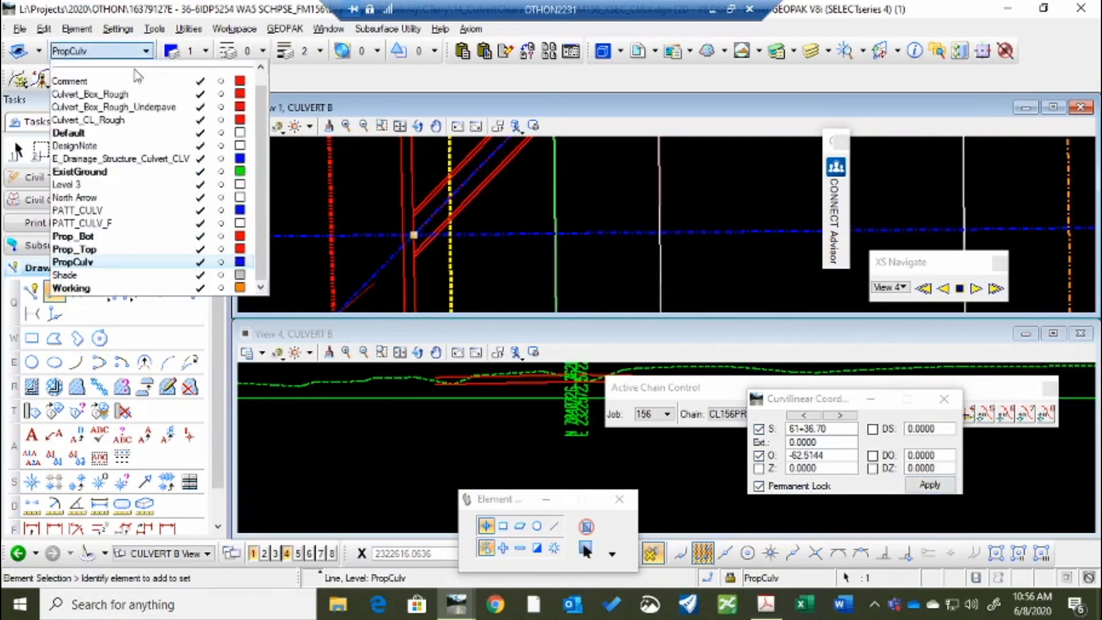
click(105, 288)
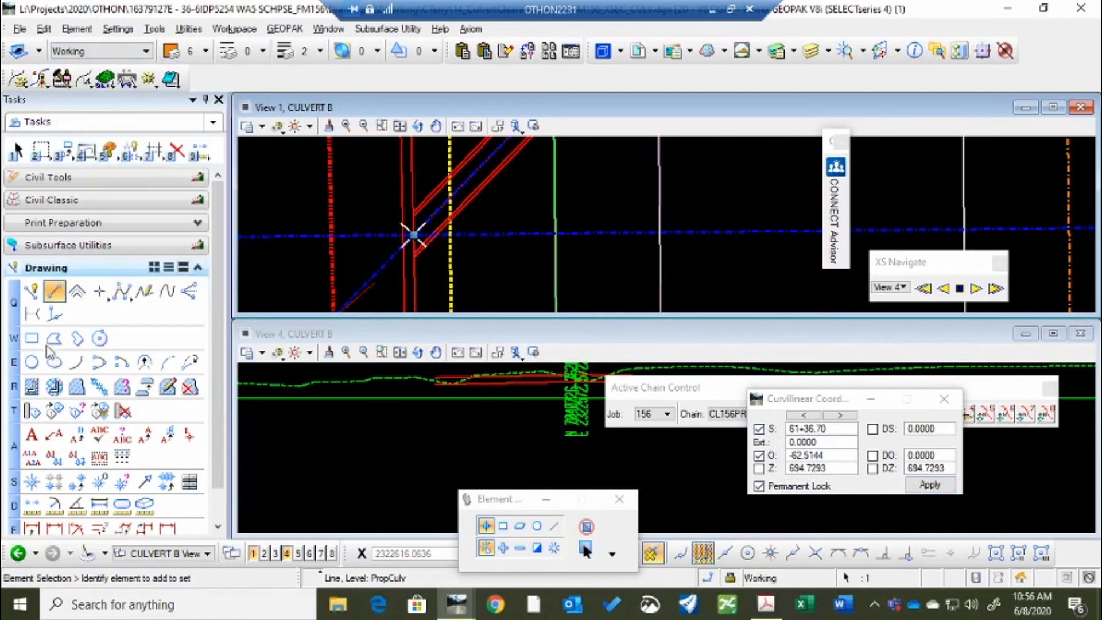
click(62, 293)
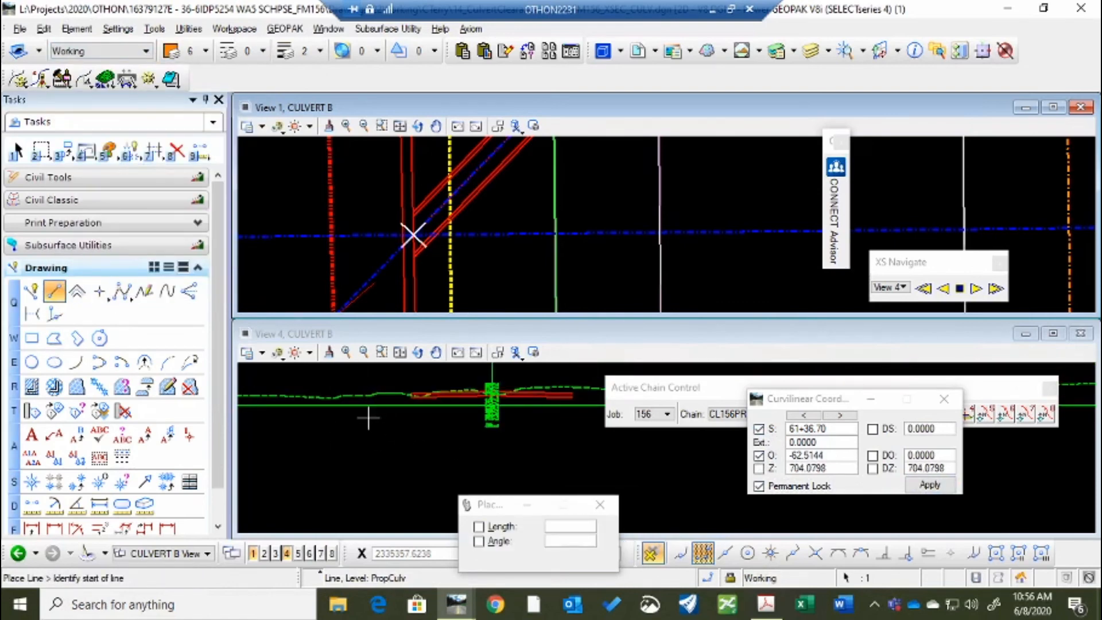
click(363, 378)
click(381, 446)
right_click(393, 443)
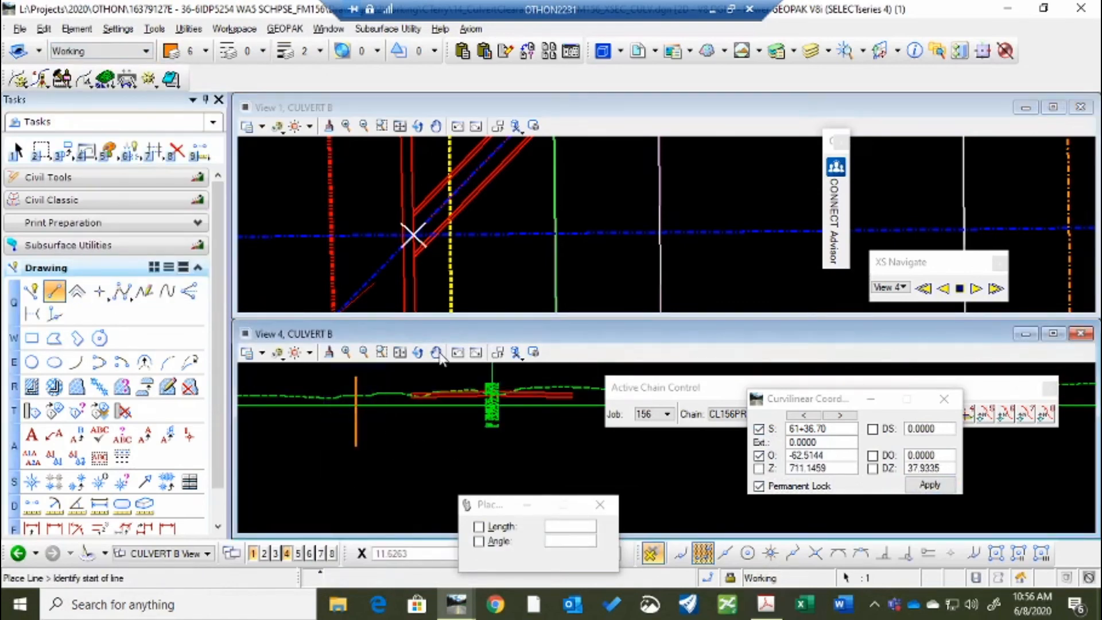
Step: Draw horizontal Working-level reference lines at elevation 695.1300 across the offset line and 696.0200 across the centerline, spanning offsets 7.5 to -7.6
click(760, 455)
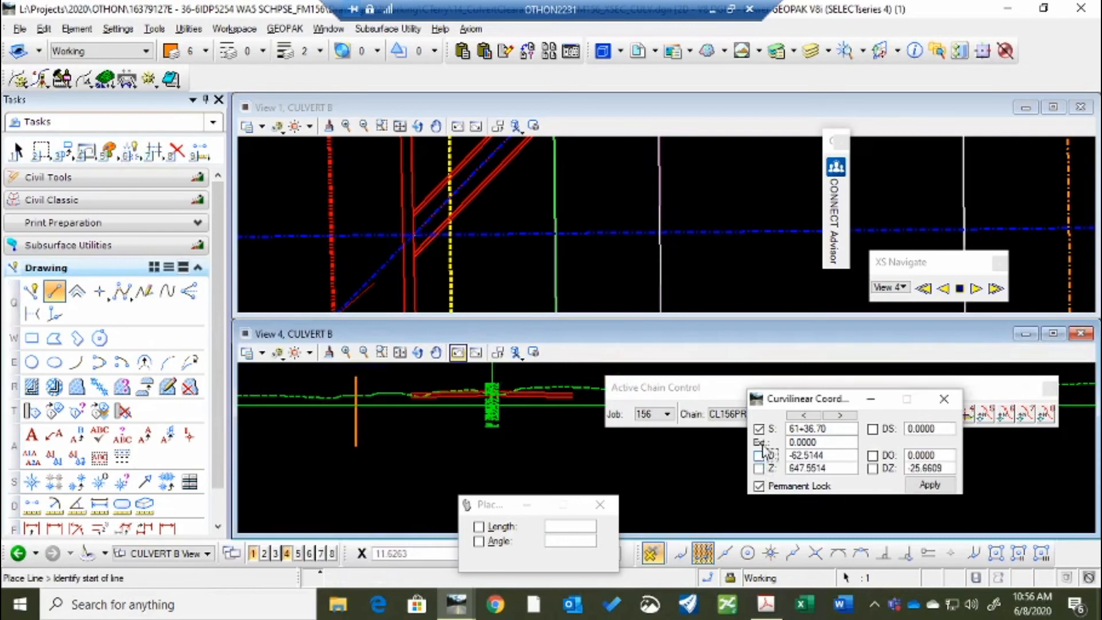
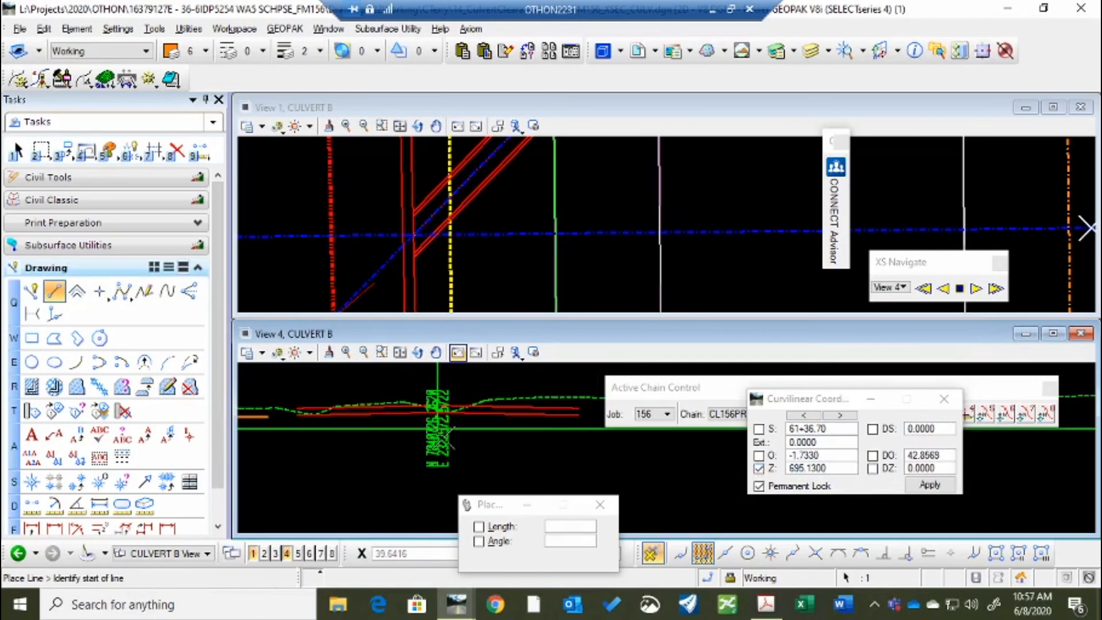
scroll(448, 403, up, 5)
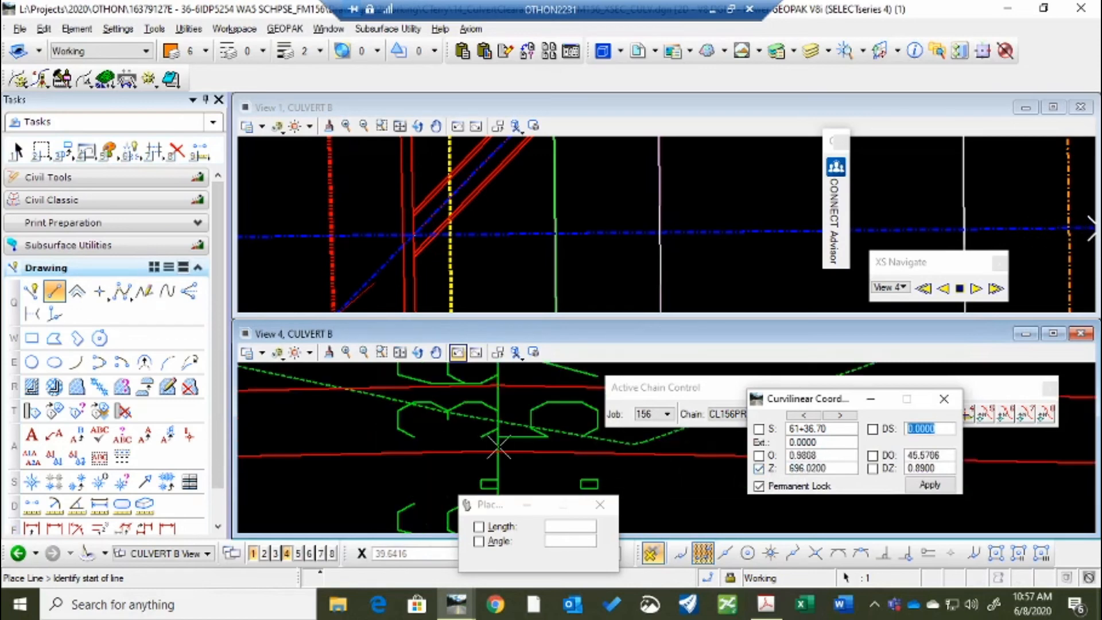
click(586, 453)
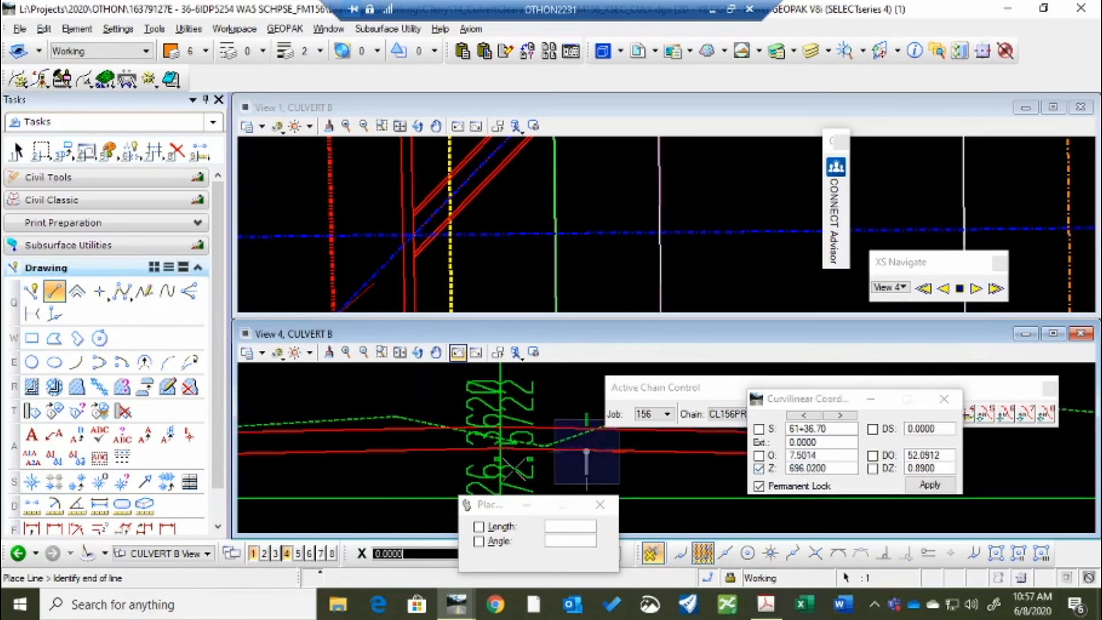
click(412, 469)
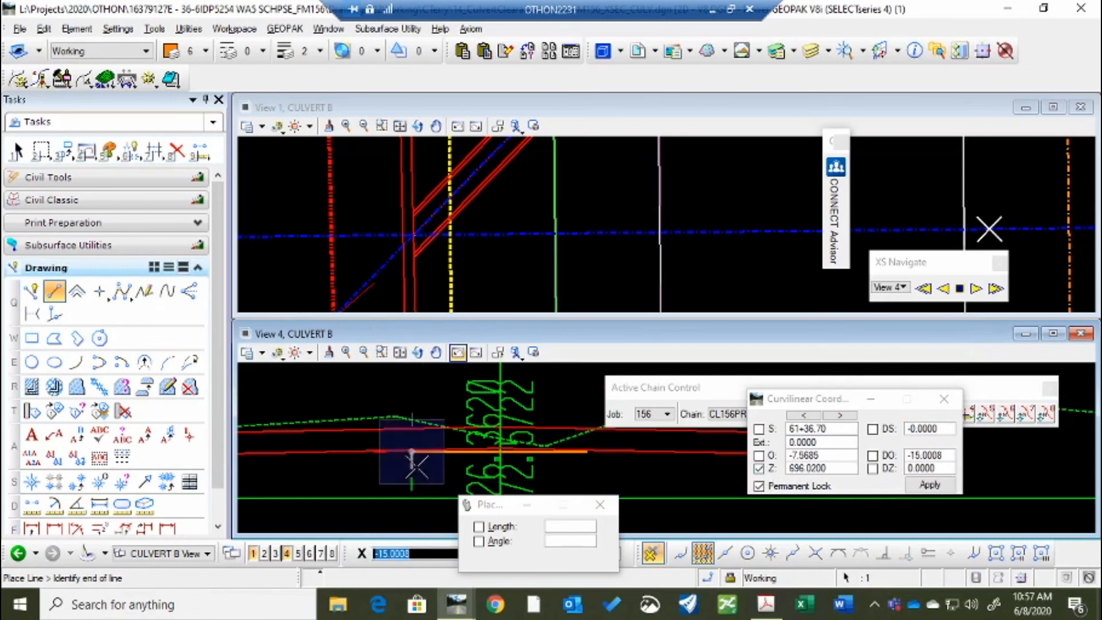
Step: Remove the coordinate locks and draw the PropCulv flowline from the centerline at elevation 696.02 to the headwall reference intersection at 695.13
click(114, 51)
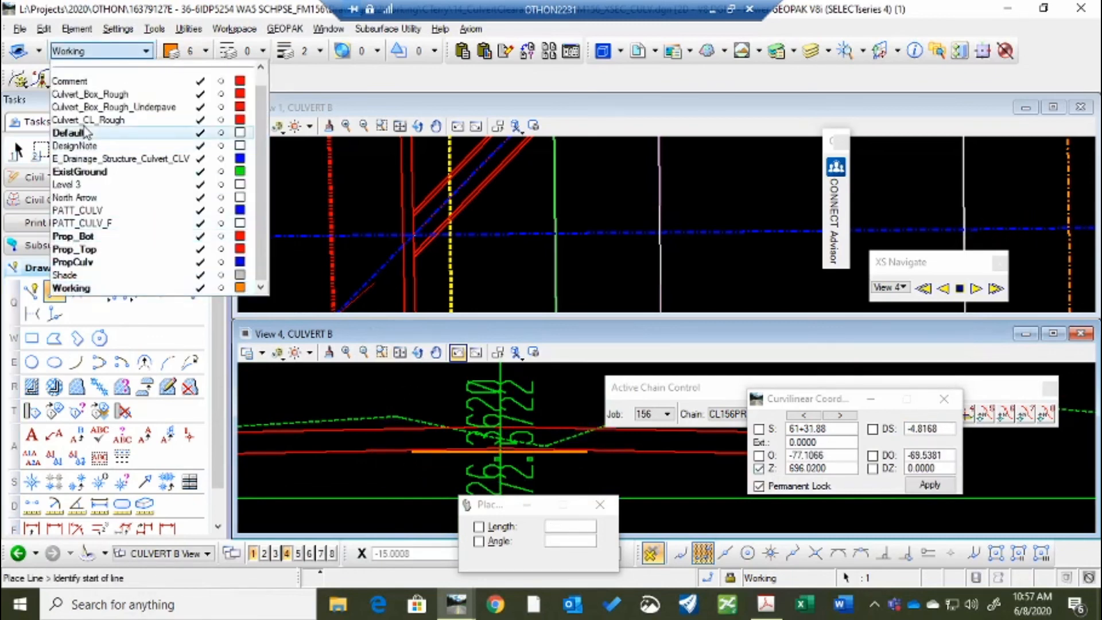
click(72, 262)
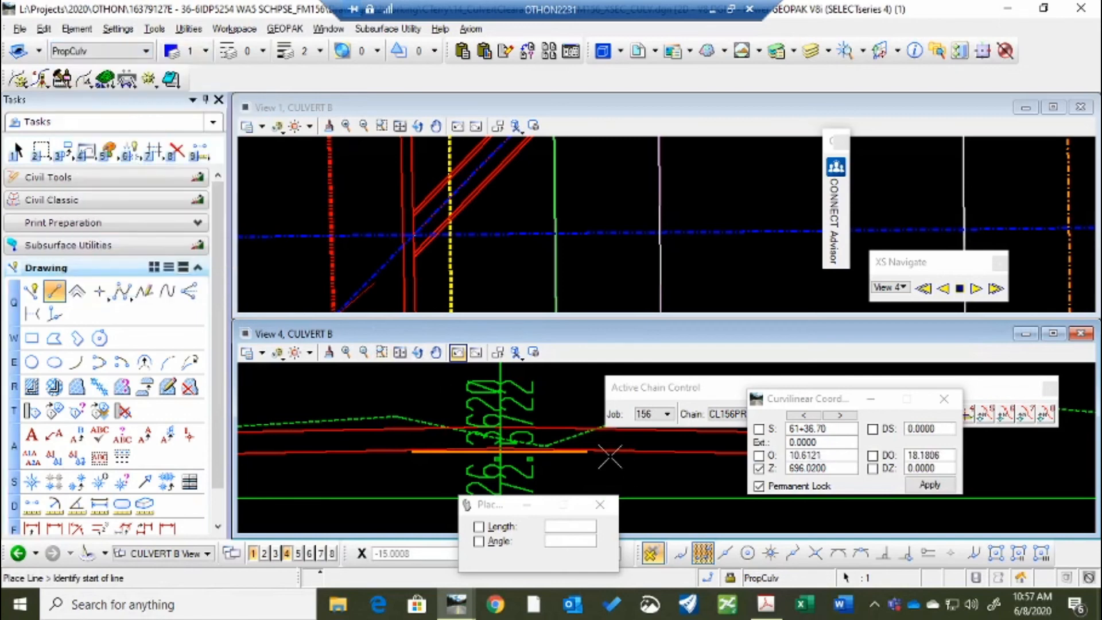
click(759, 486)
click(815, 553)
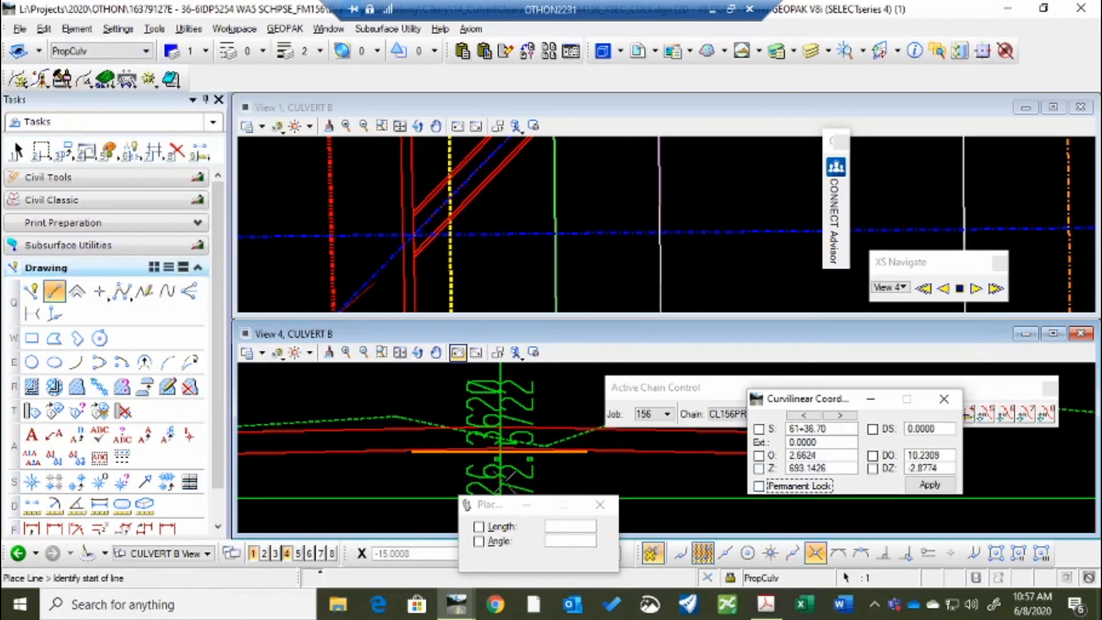
click(500, 451)
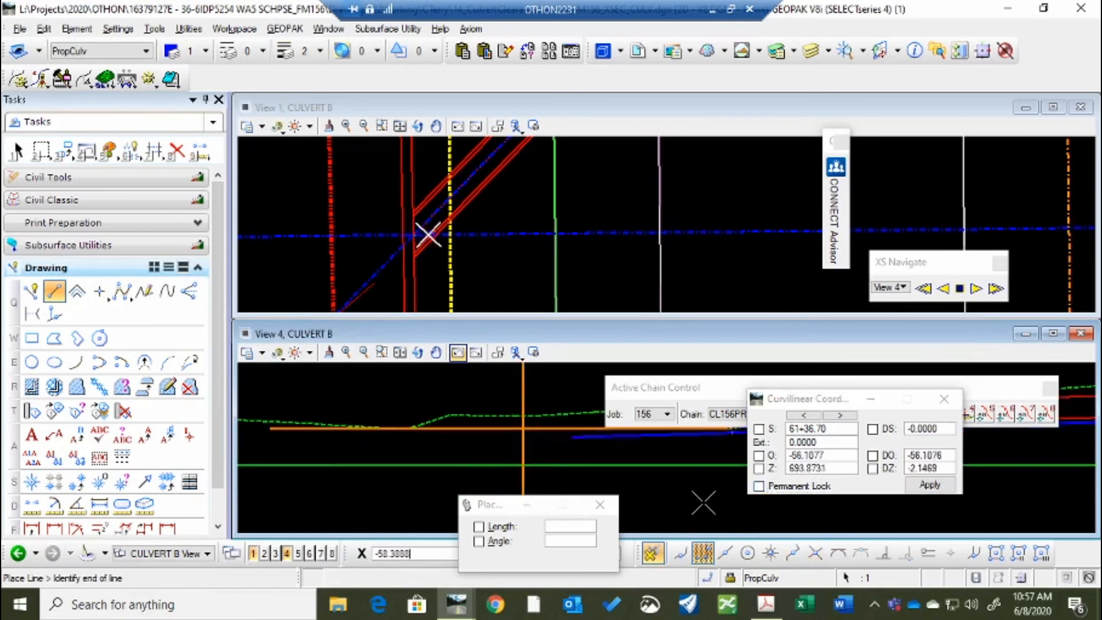
click(815, 553)
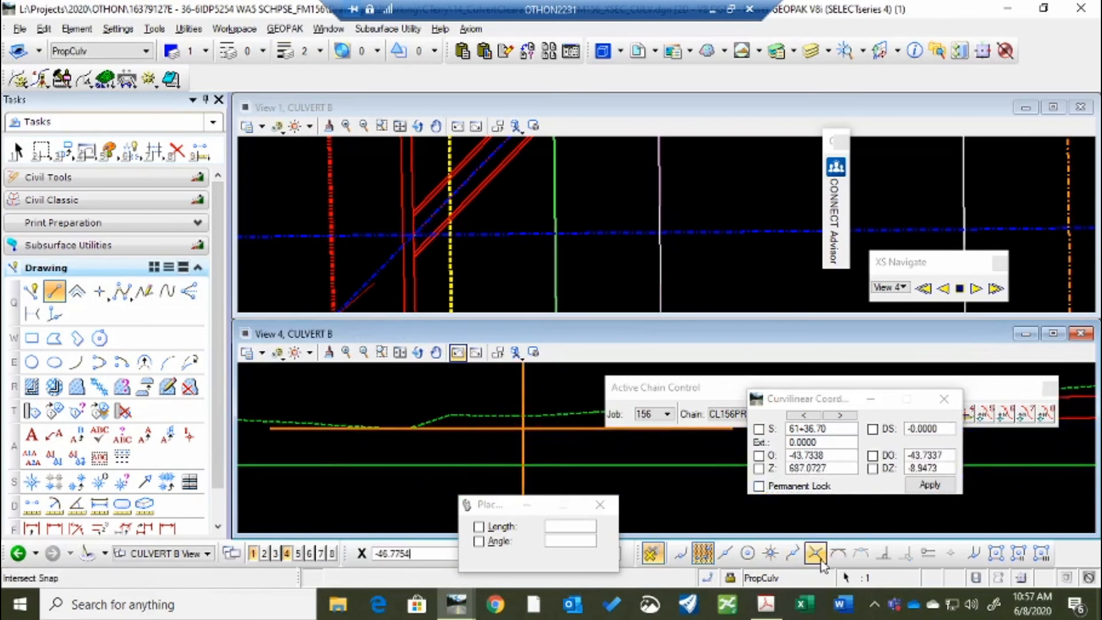
click(413, 235)
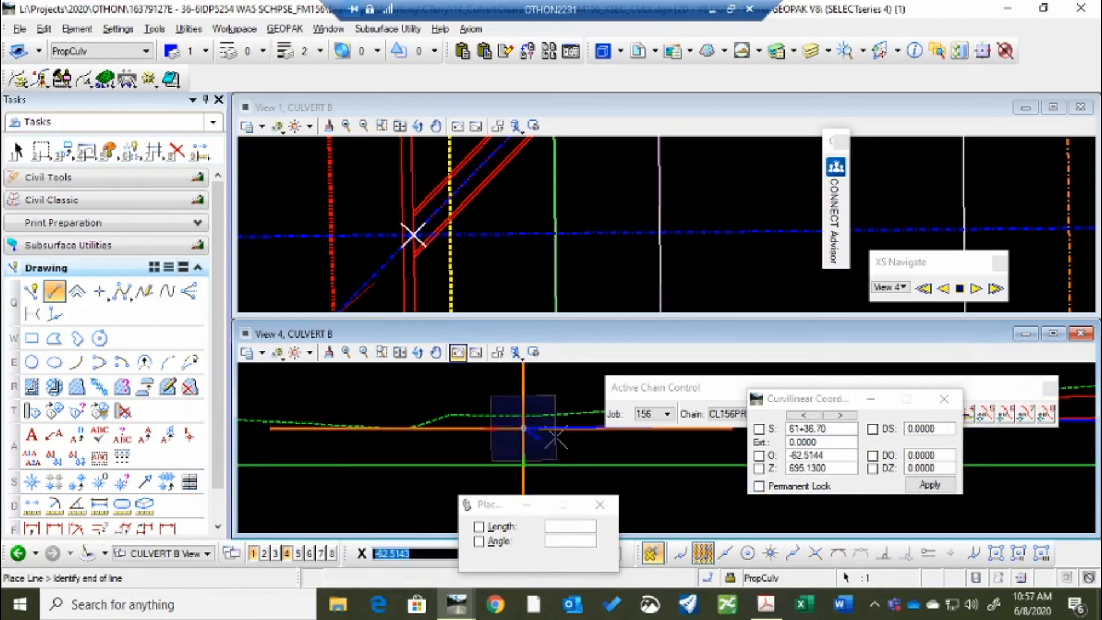
right_click(556, 437)
scroll(440, 420, down, 4)
scroll(493, 407, up, 2)
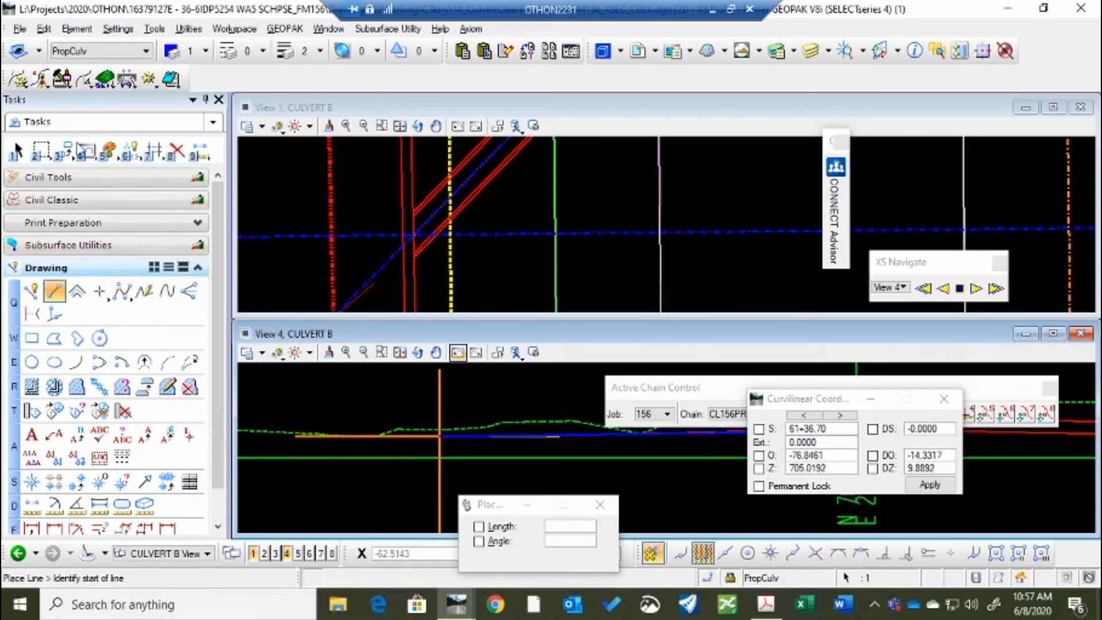
Step: Copy the culvert flowline 2 ft straight up to form the inside top of the box
key(3)
key(q)
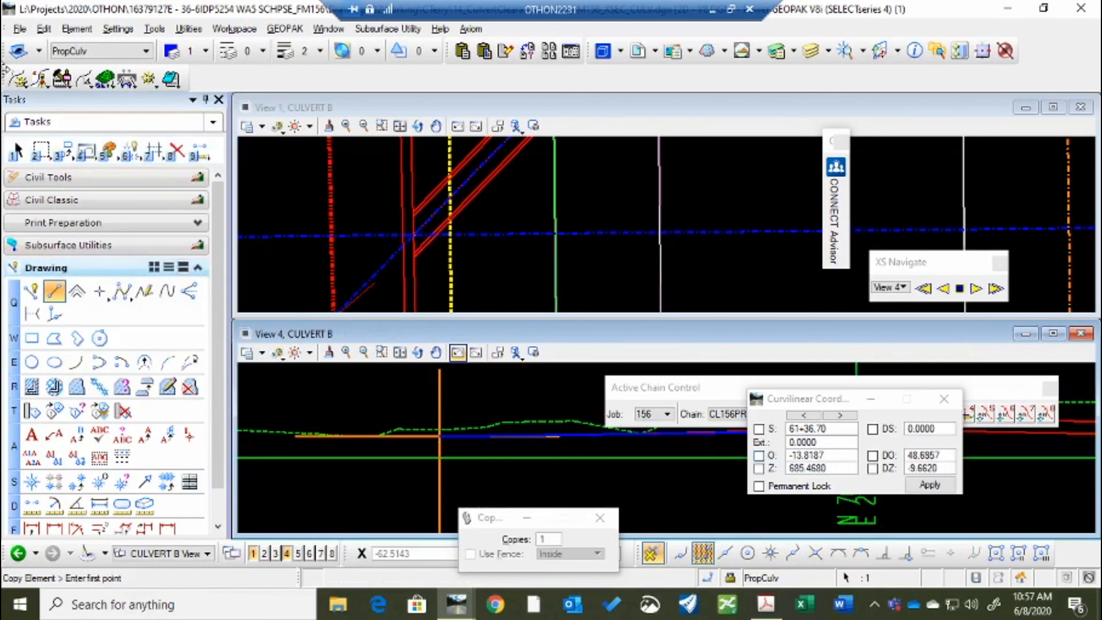
click(15, 155)
click(592, 436)
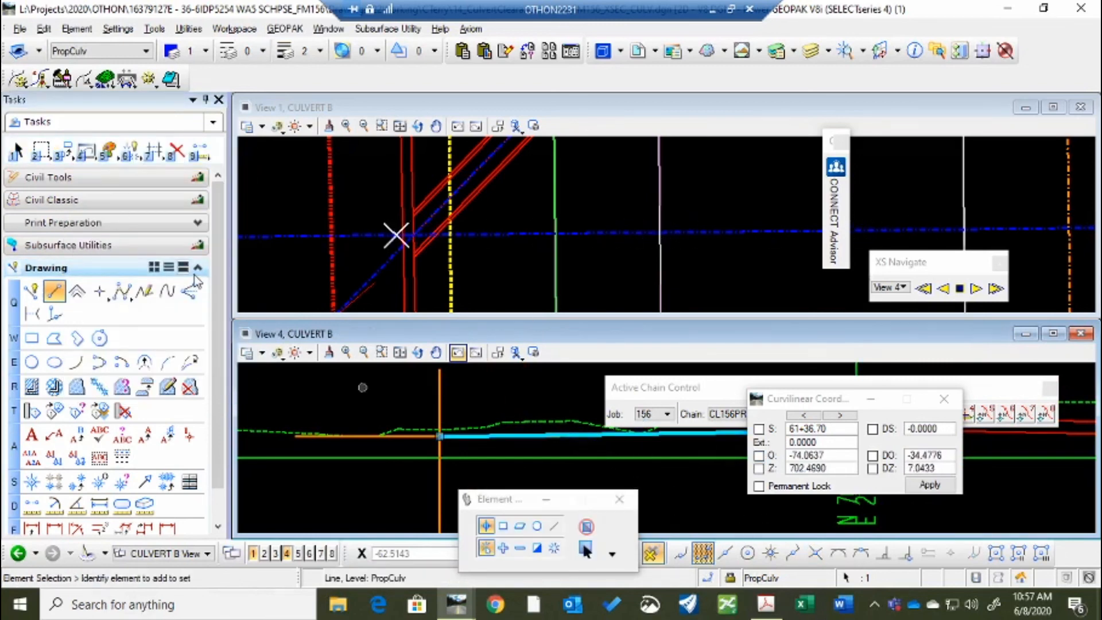
click(66, 151)
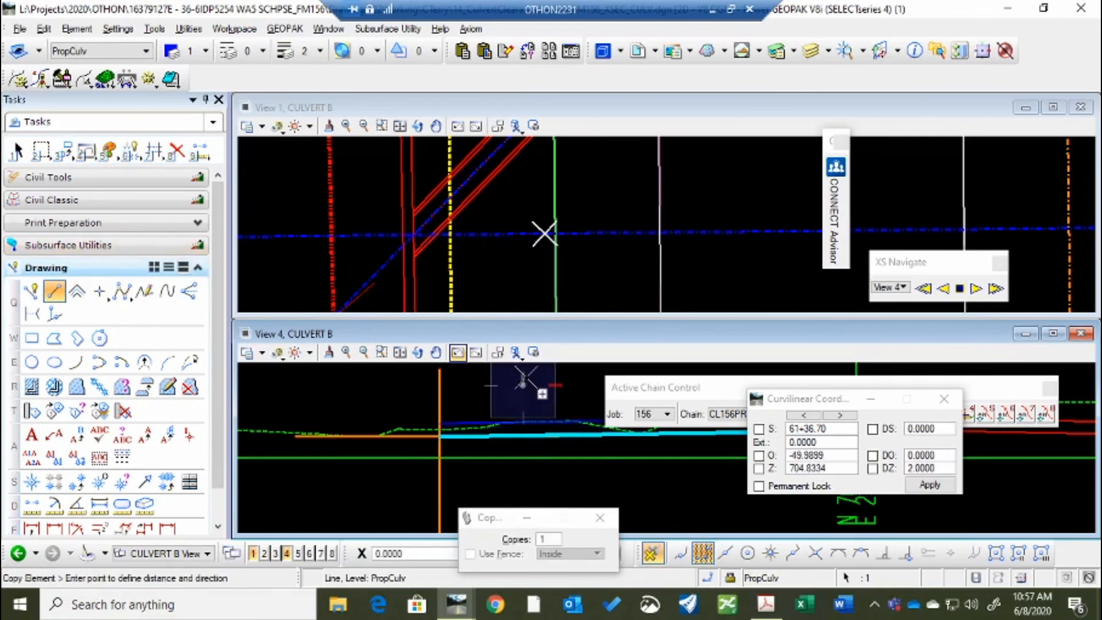
click(526, 377)
right_click(524, 380)
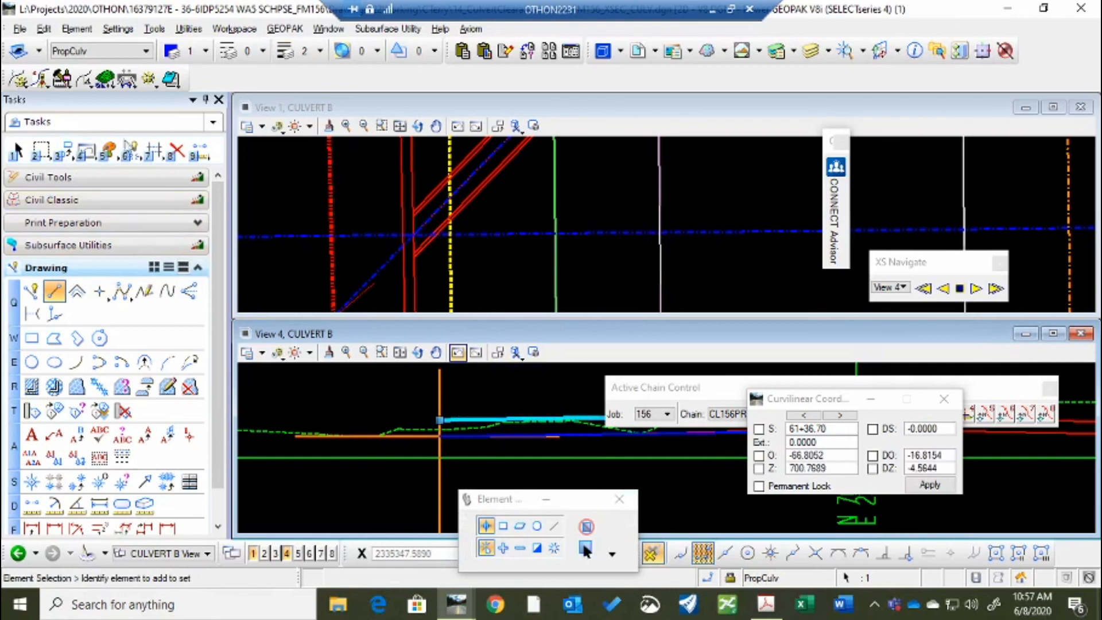
Step: Copy the inside top line up by 3.5/12 ft to form the outer top of the culvert
click(70, 157)
scroll(497, 407, up, 3)
click(451, 429)
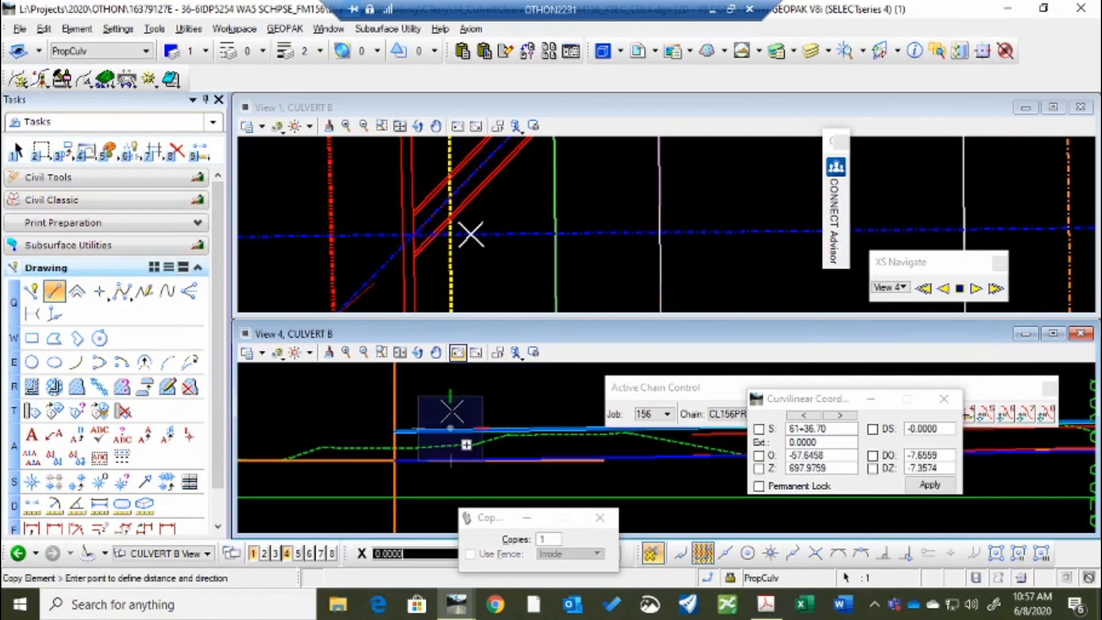
text(3.5/12)
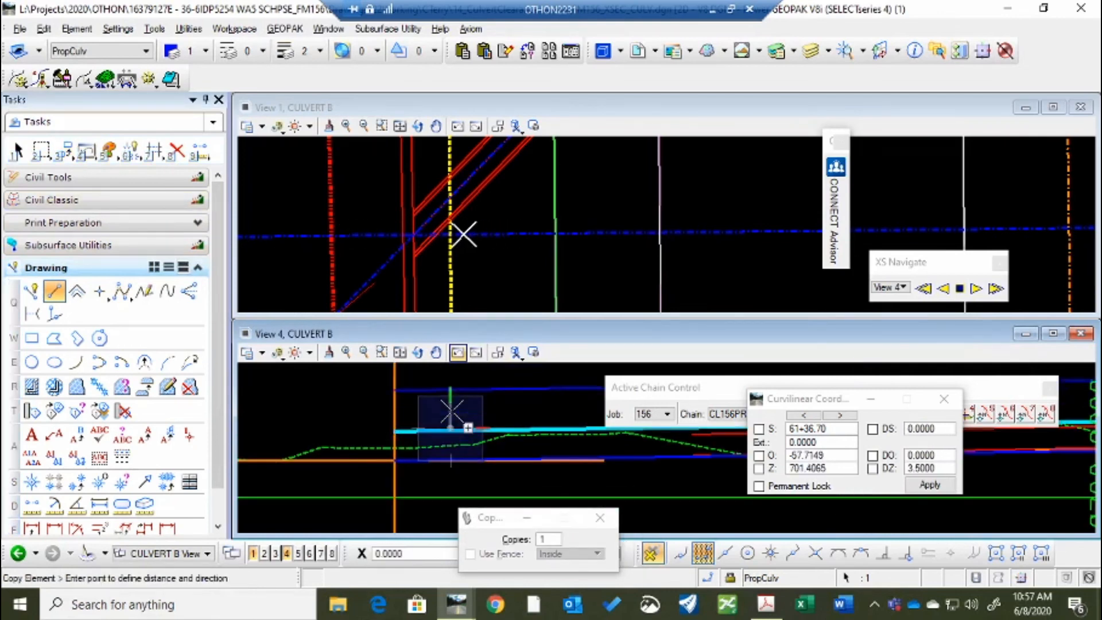
click(450, 412)
key(Escape)
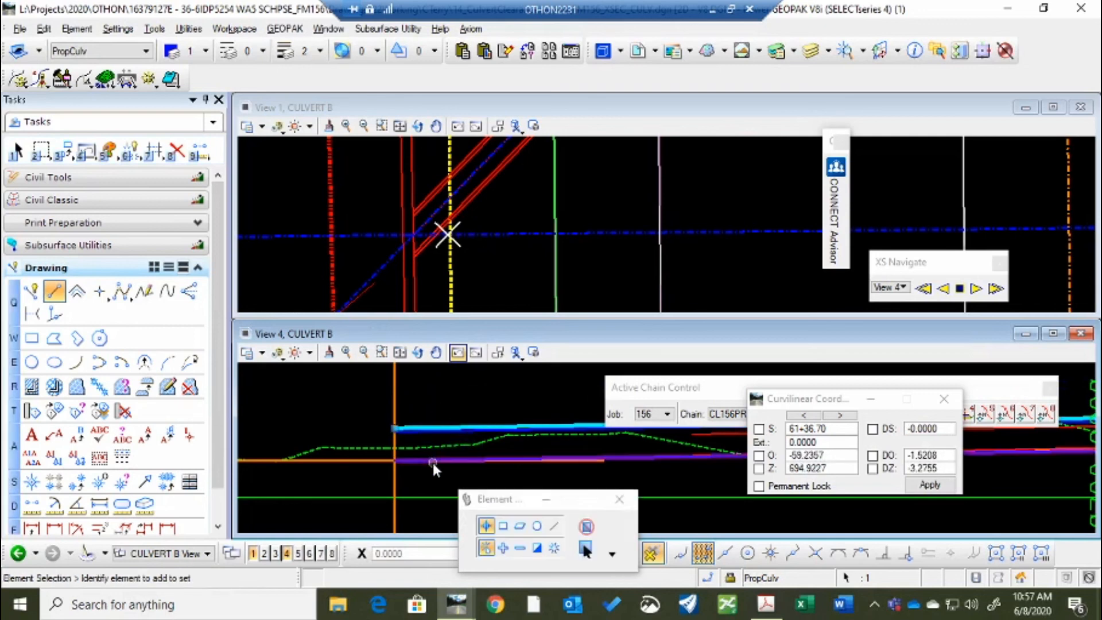
Step: Copy the flowline down by 3.5/12 ft to form the outer bottom of the culvert
click(653, 457)
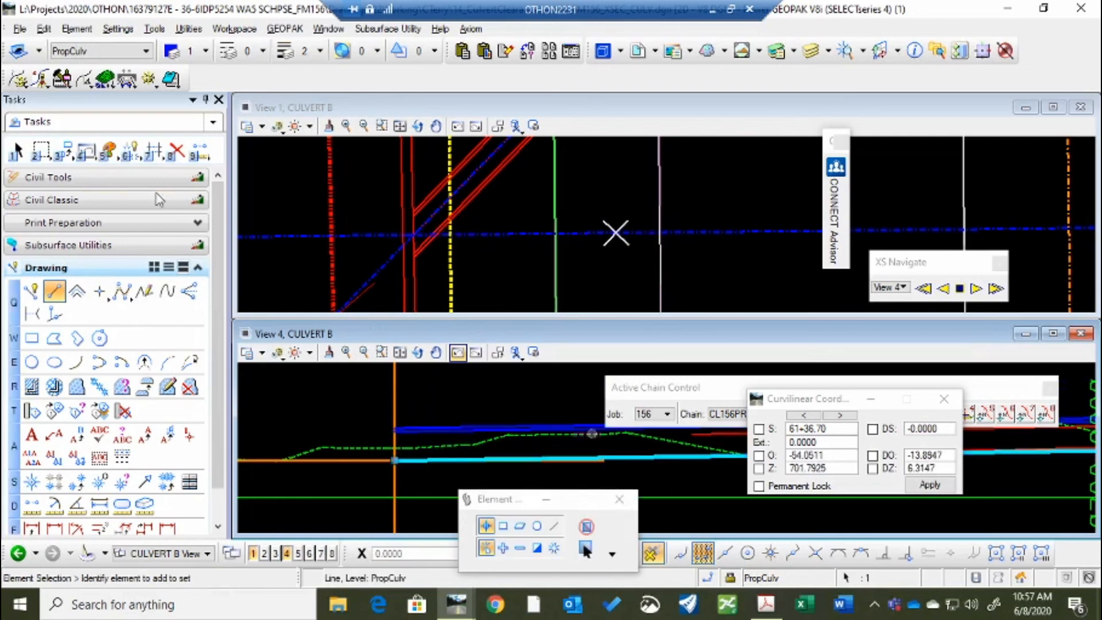
click(66, 150)
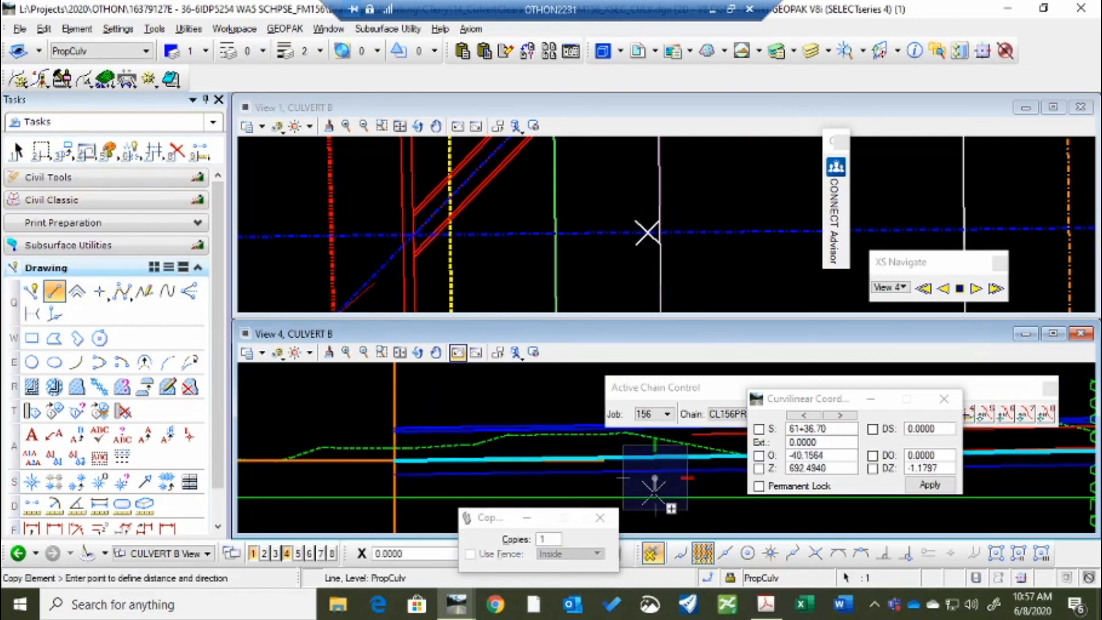
text(12)
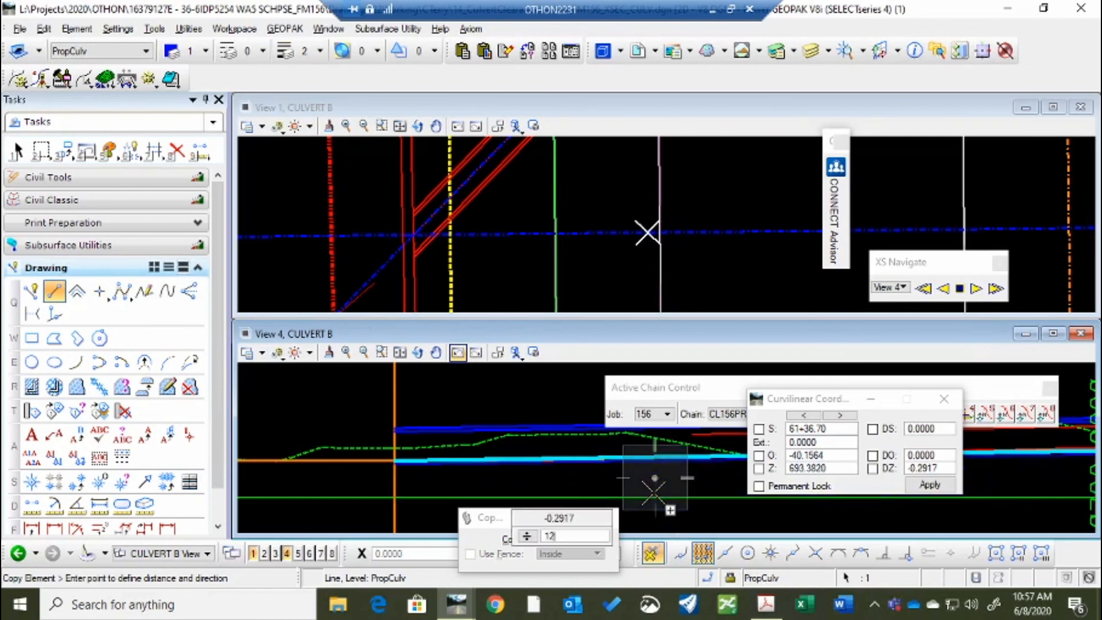
key(Escape)
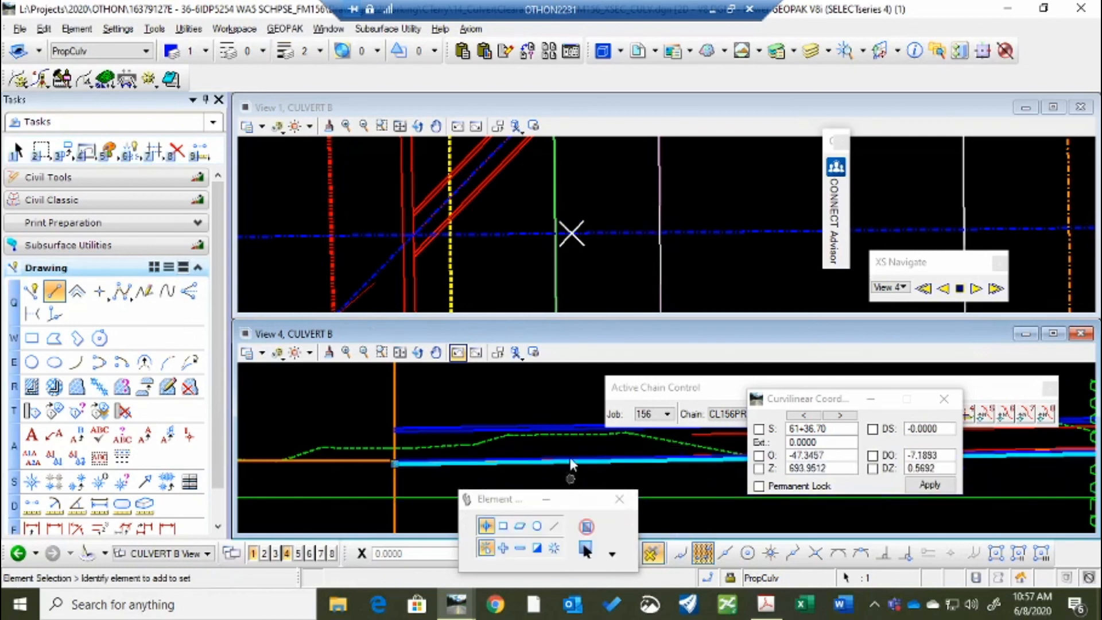
Step: Draw a line from the flowline's end at the headwall to the existing ground's low point at offset -72.7079, elevation 695.0697
scroll(400, 479, up, 2)
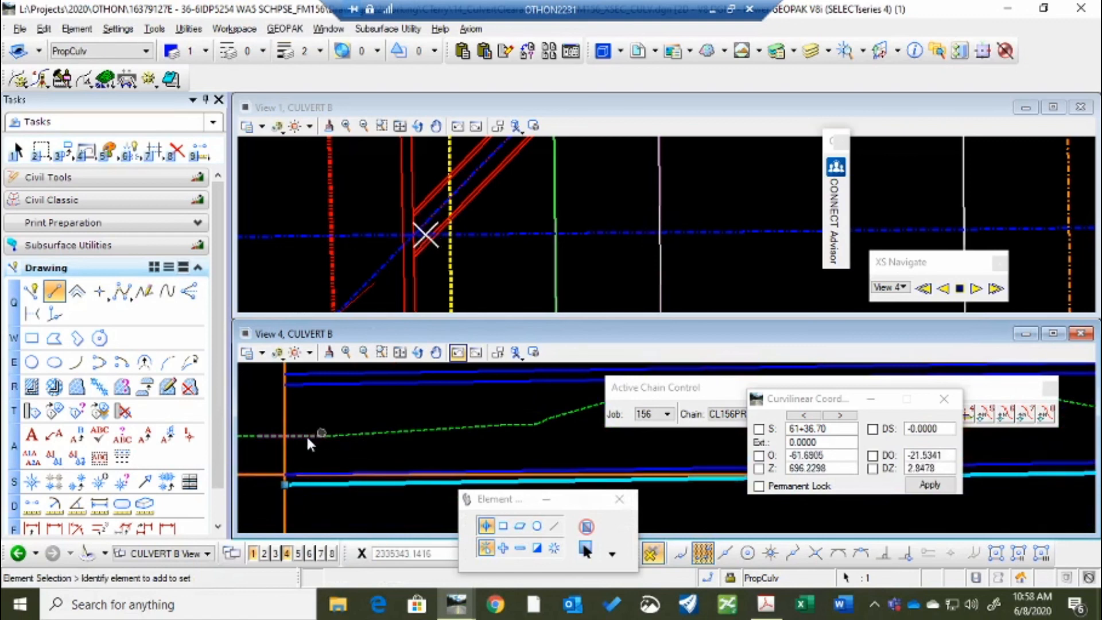
scroll(378, 437, down, 2)
scroll(349, 444, up, 5)
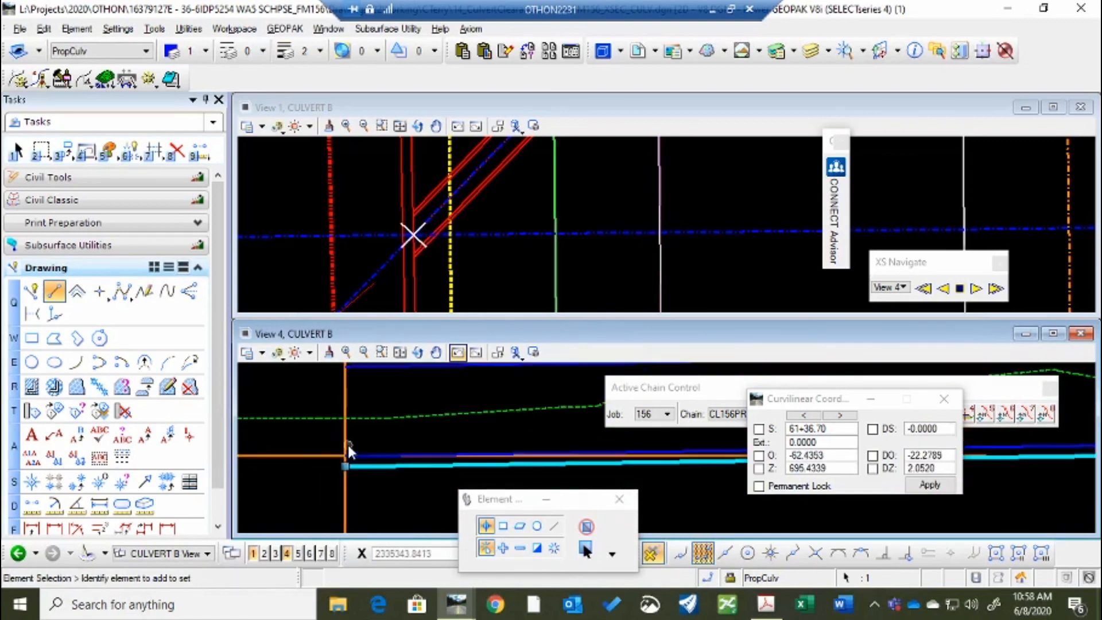
scroll(416, 450, down, 5)
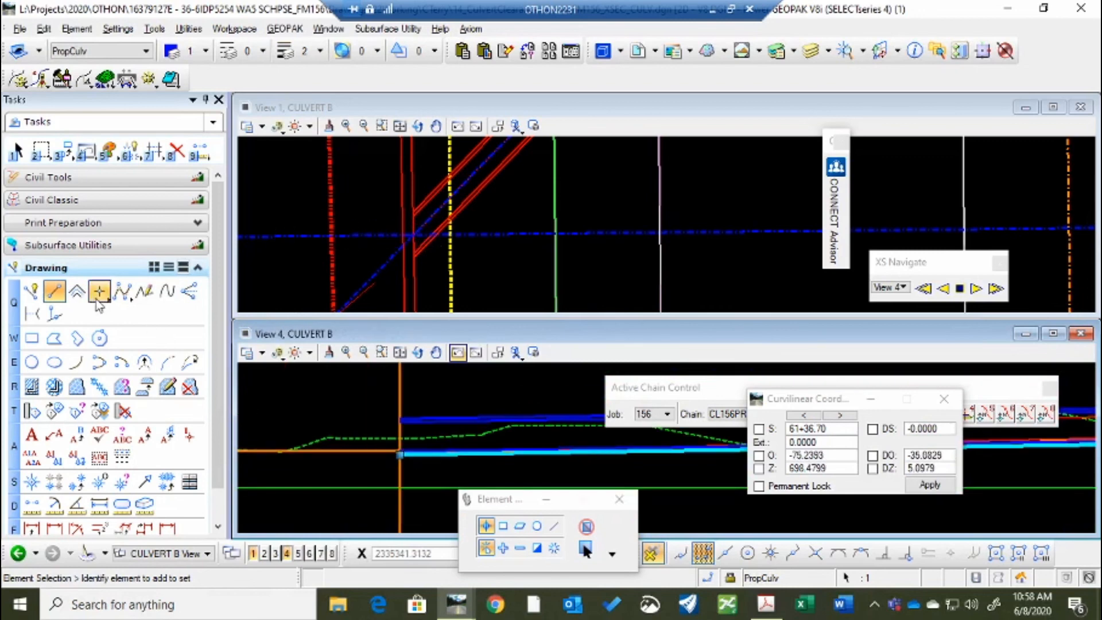
click(54, 292)
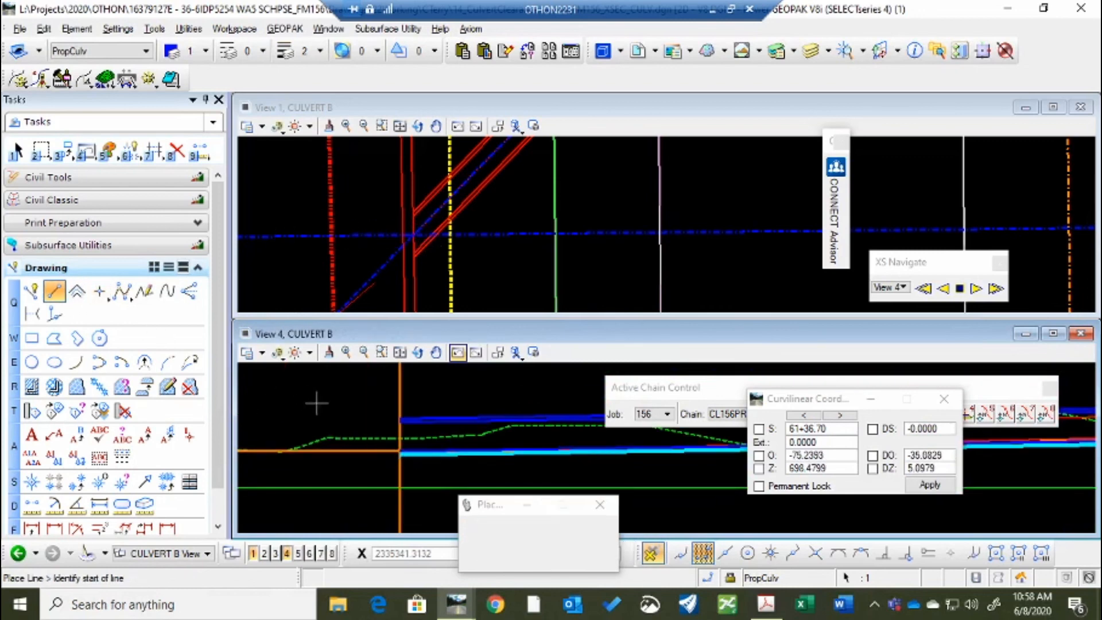
click(401, 451)
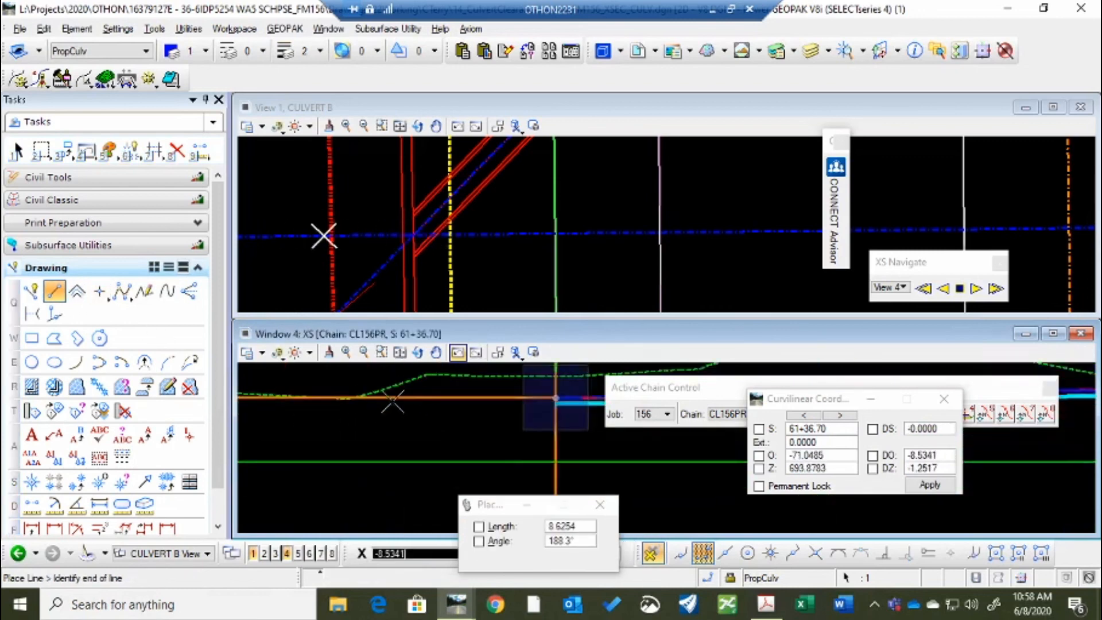
scroll(393, 401, up, 2)
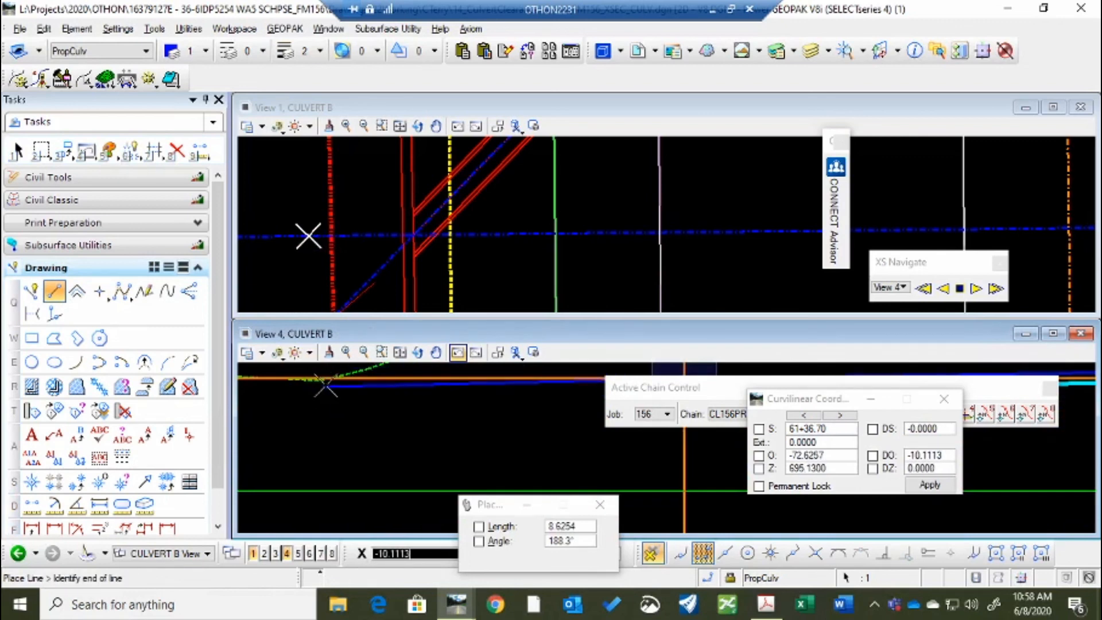
scroll(322, 390, down, 2)
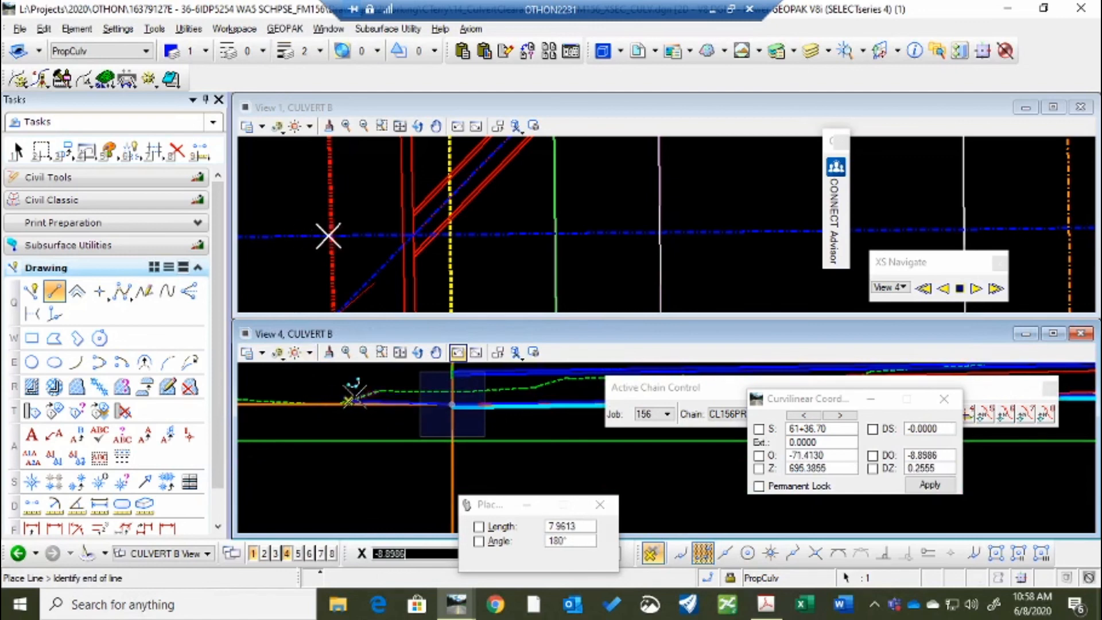
scroll(321, 390, up, 2)
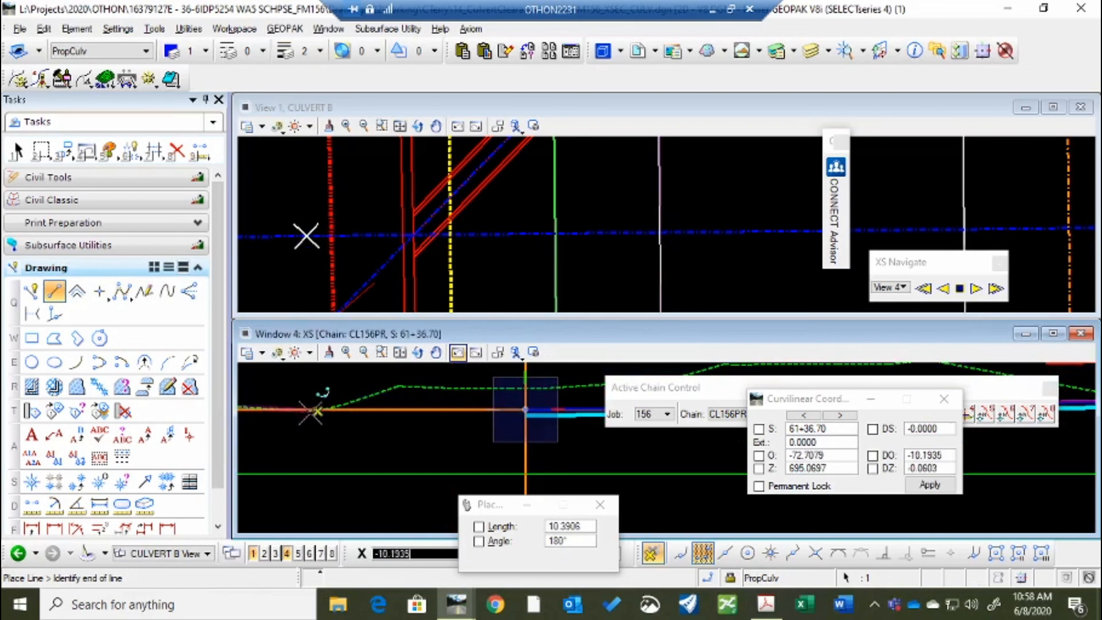
scroll(325, 396, up, 2)
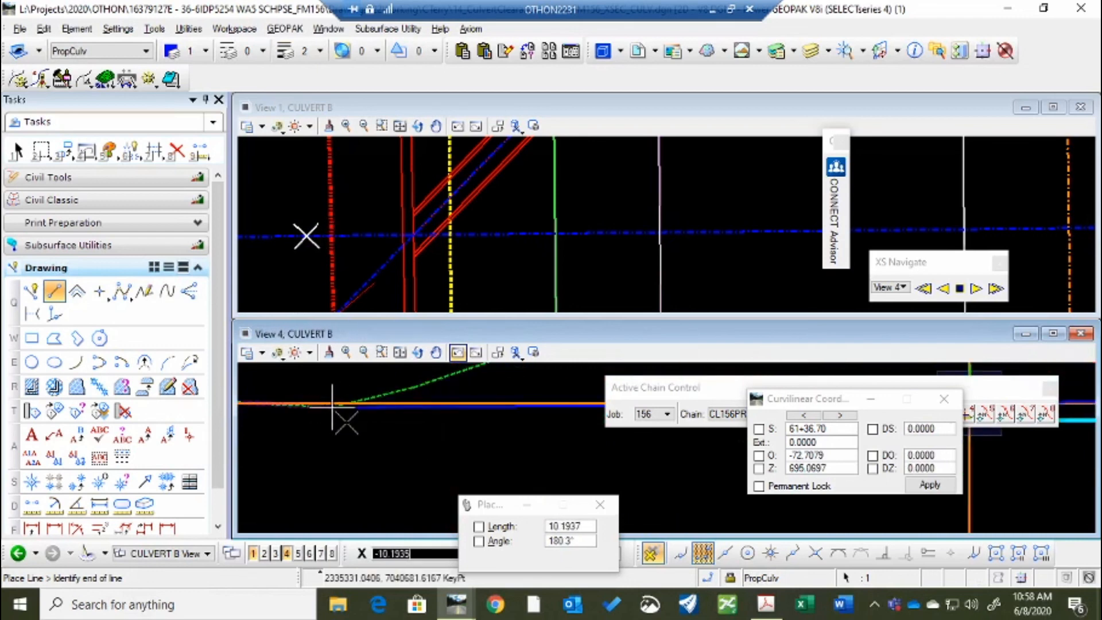
click(345, 423)
right_click(349, 435)
scroll(350, 435, down, 3)
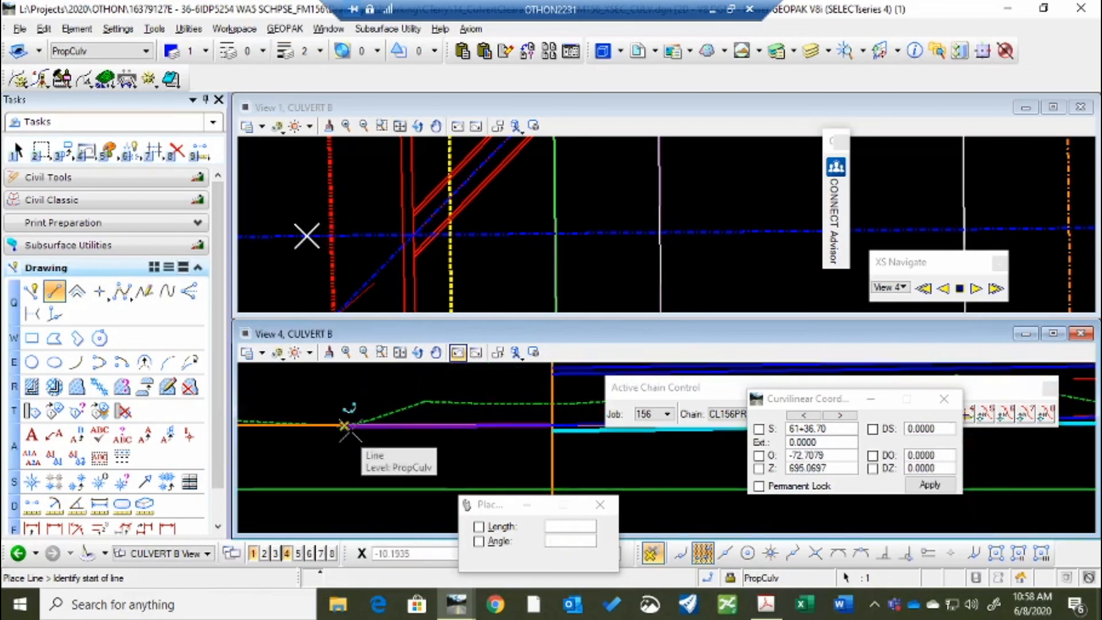
scroll(356, 429, down, 3)
scroll(343, 420, up, 8)
scroll(359, 442, down, 4)
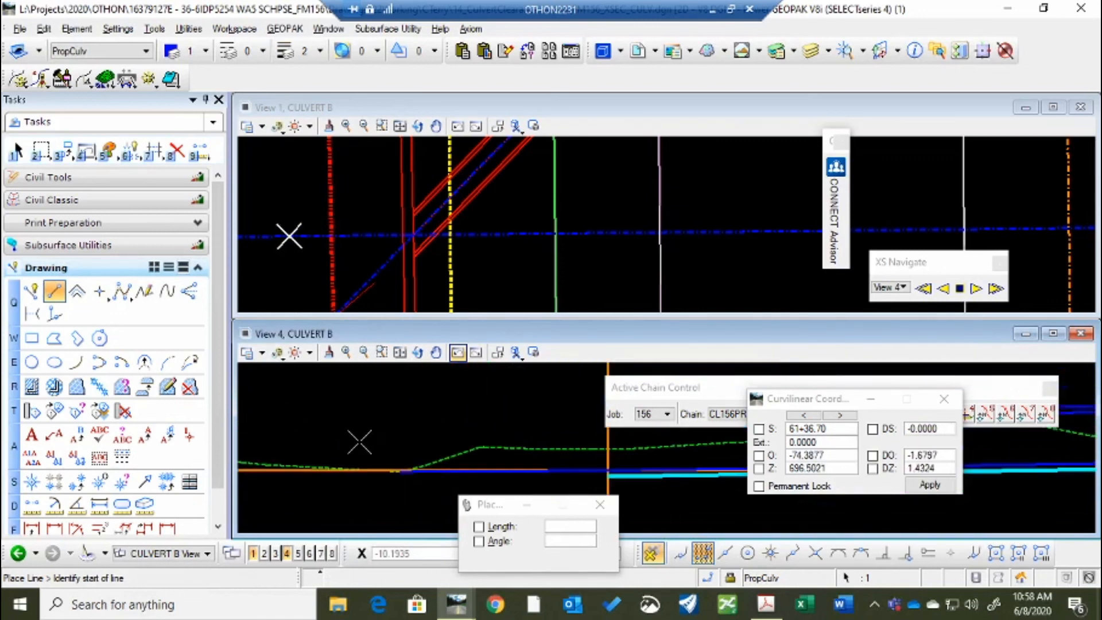
scroll(392, 464, down, 4)
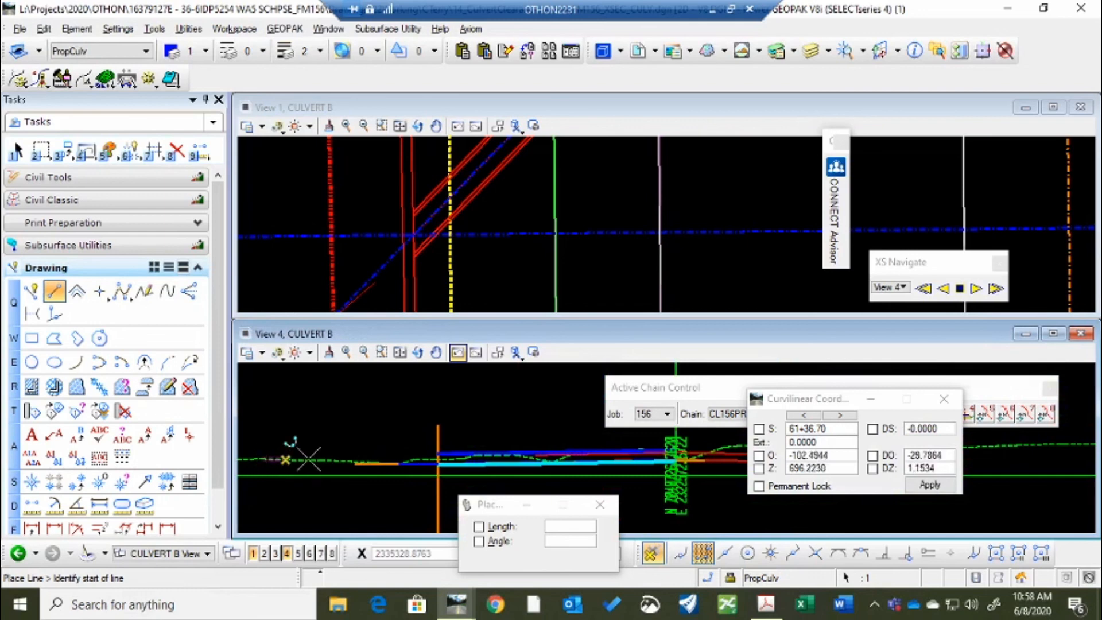
Step: End line placement and examine the completed Culvert B section at station 61+36.70, from the headwall to the centerline
scroll(379, 460, up, 3)
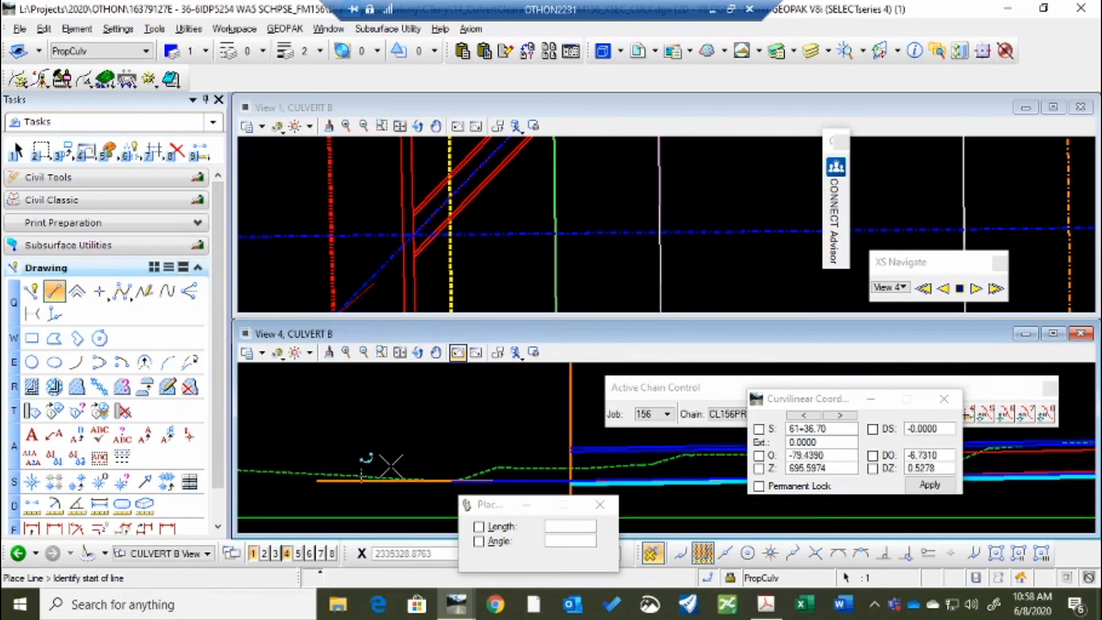
scroll(376, 225, down, 3)
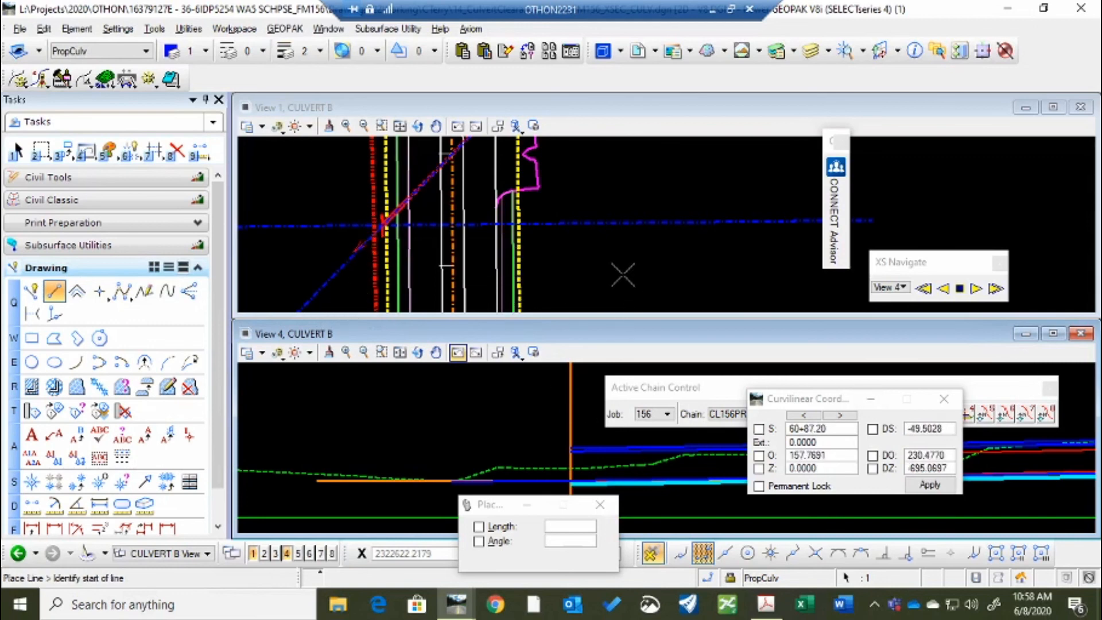
click(16, 150)
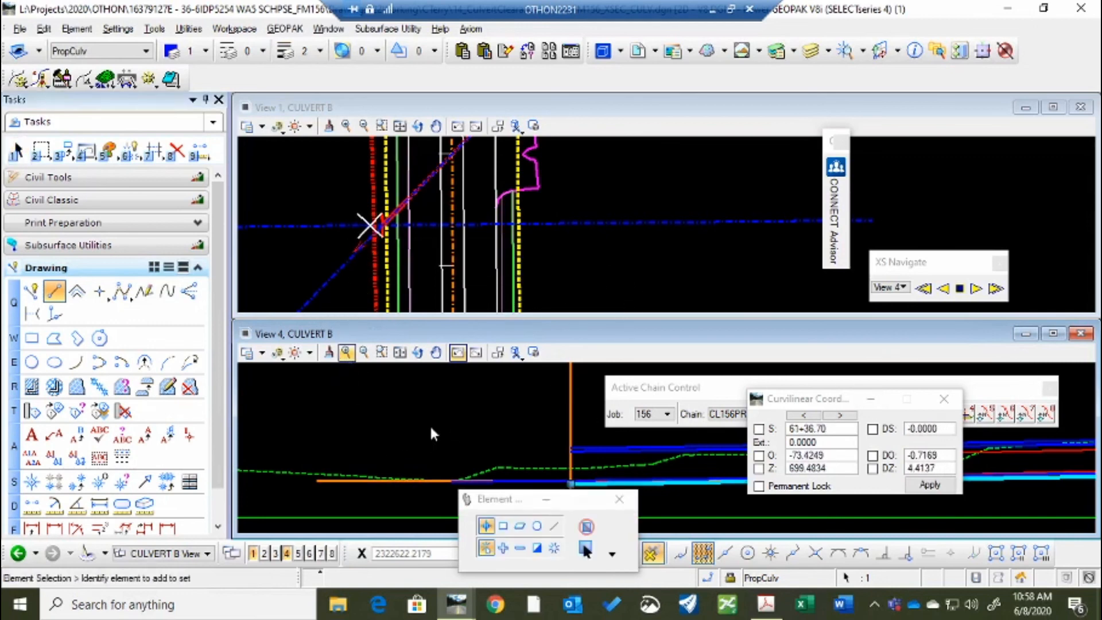
scroll(350, 431, down, 3)
scroll(421, 429, up, 2)
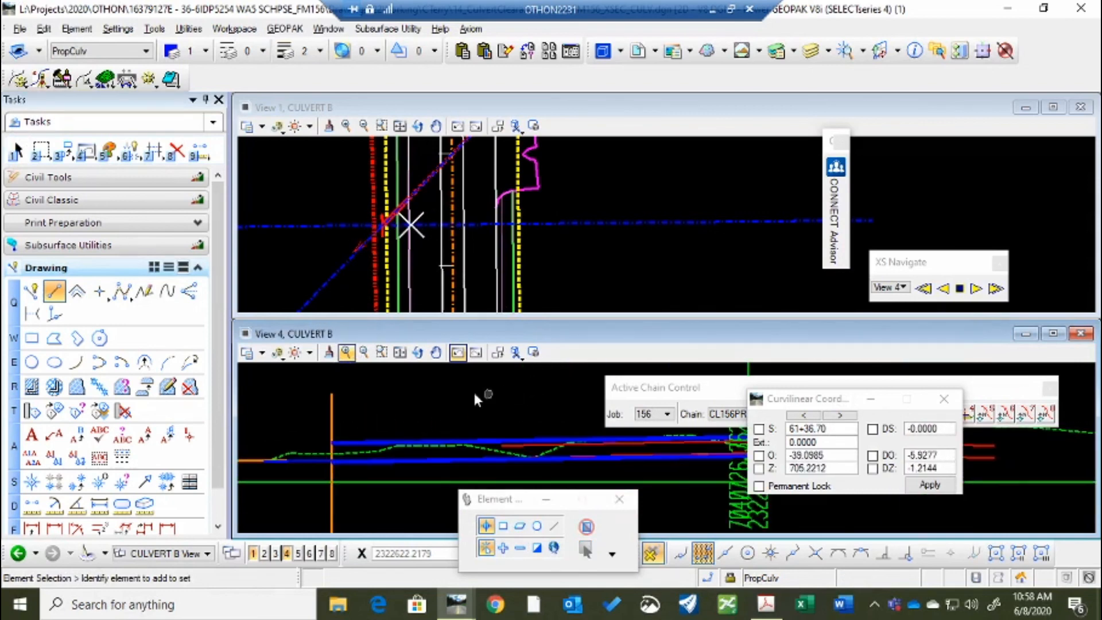
scroll(353, 443, down, 3)
scroll(394, 433, up, 3)
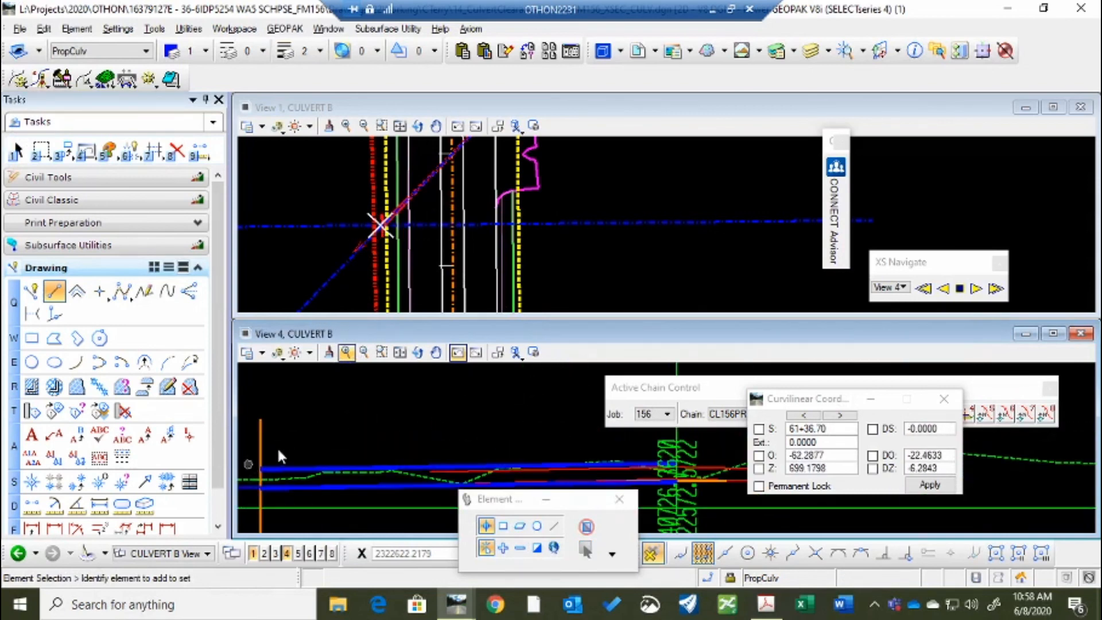
Step: Redraw the cross-section view, make the plan view active, and exit the CAD session
click(329, 353)
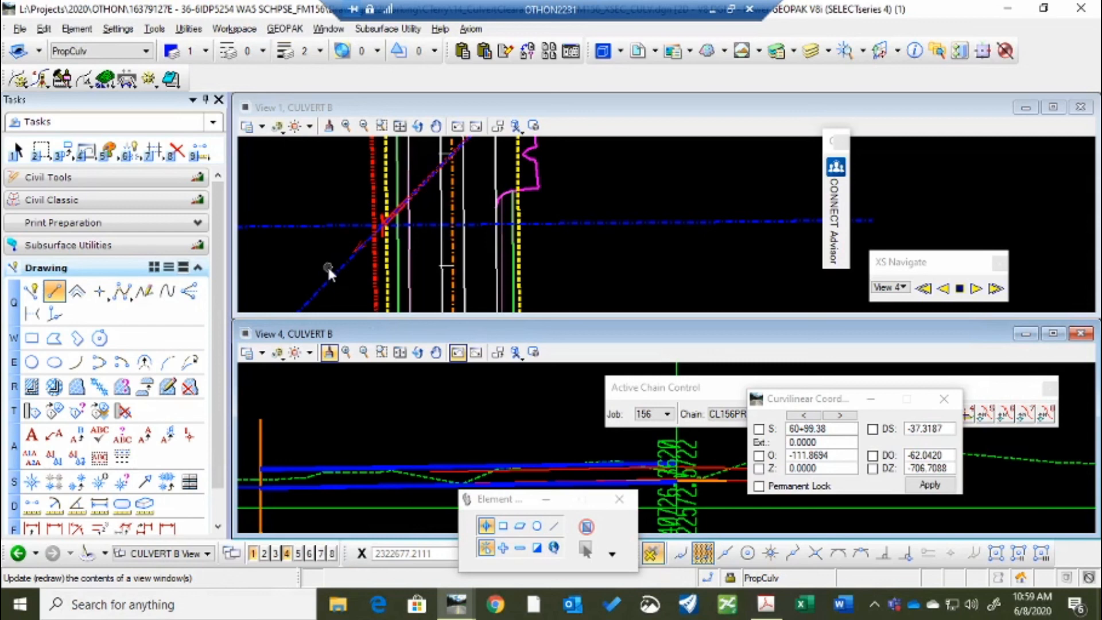
click(313, 192)
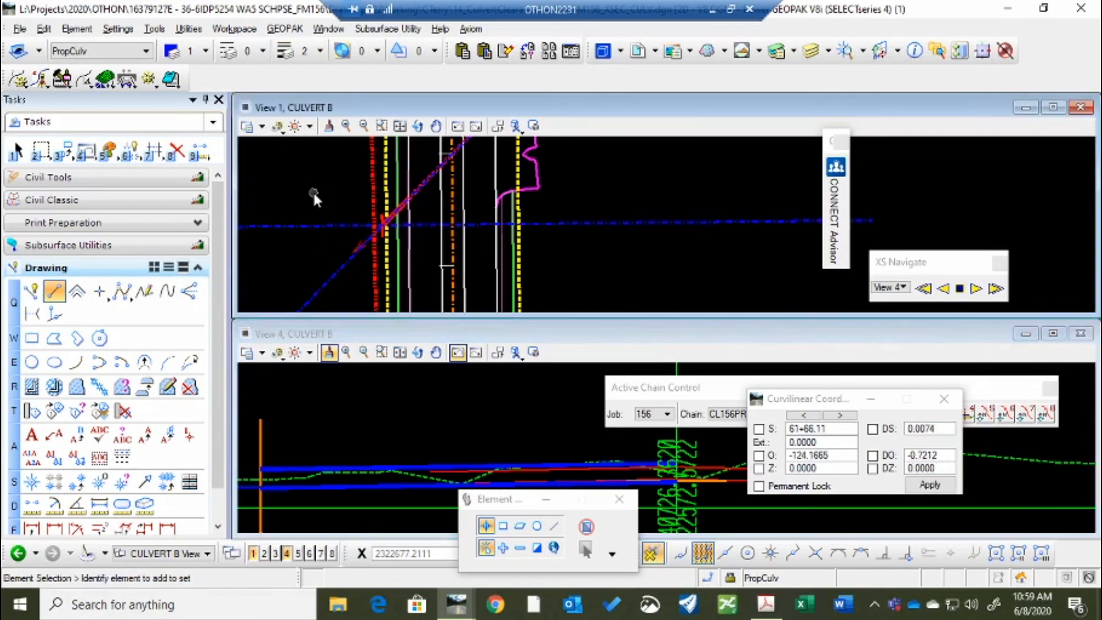
click(1071, 8)
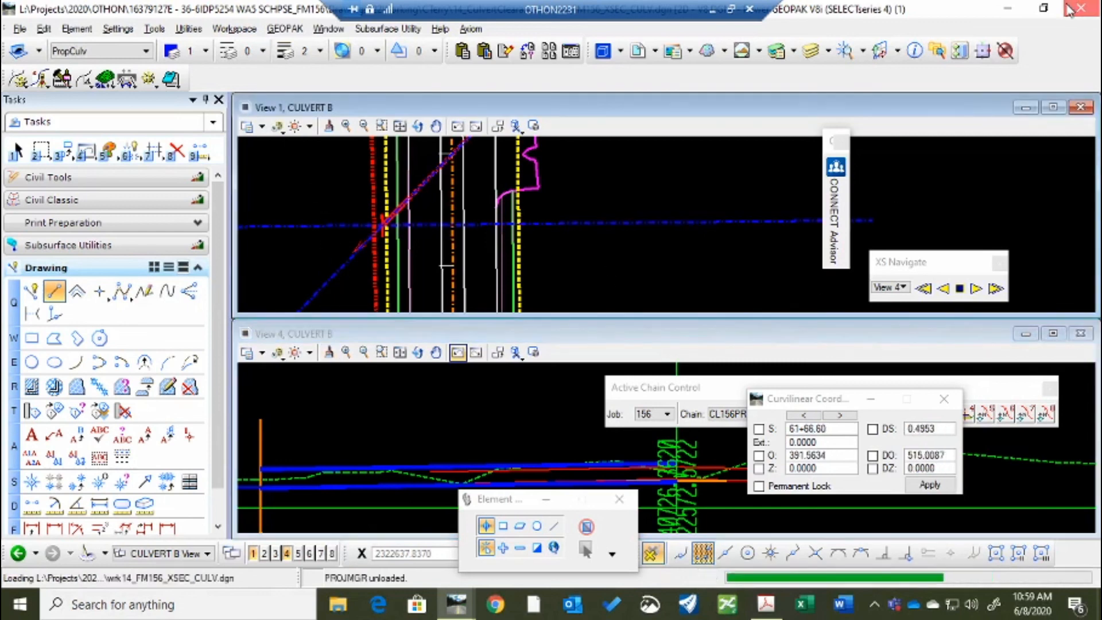